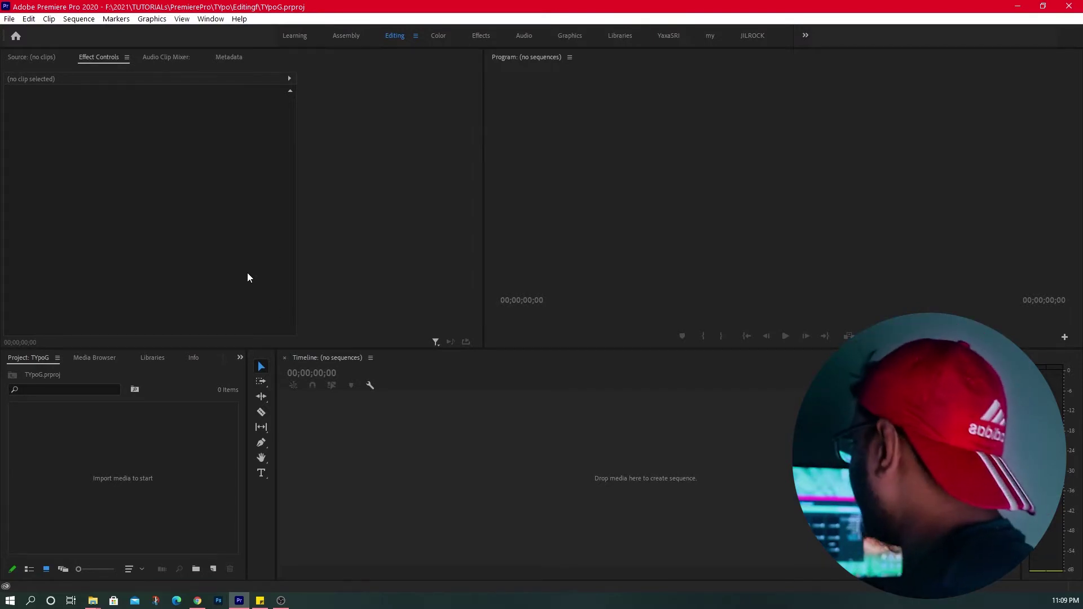
Bring up the New Sequence dialog through File > New > Sequence.
click(84, 20)
click(297, 295)
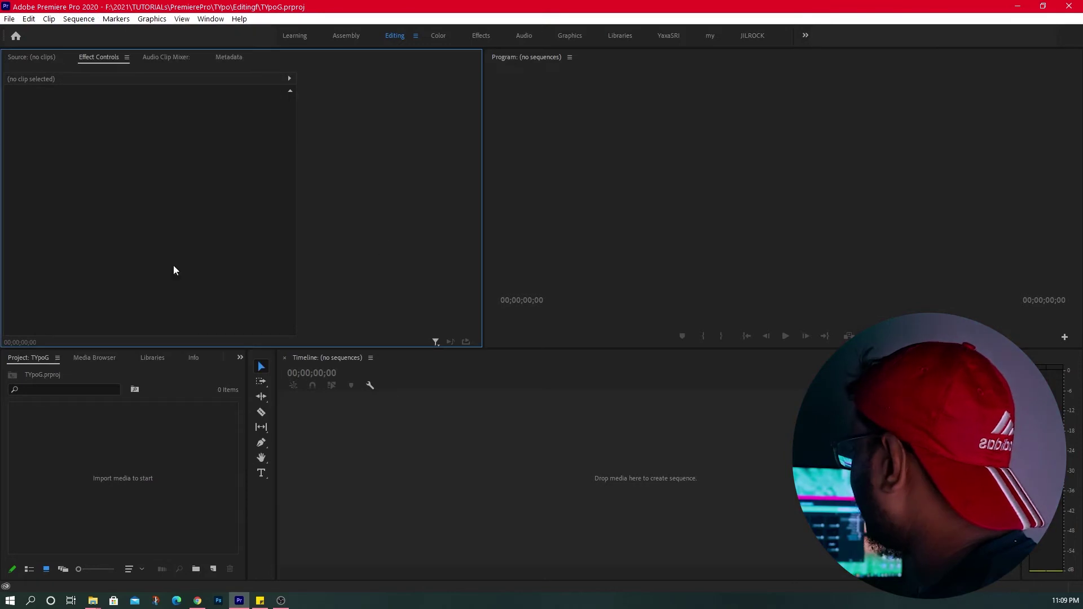
click(9, 18)
mouse_move(34, 31)
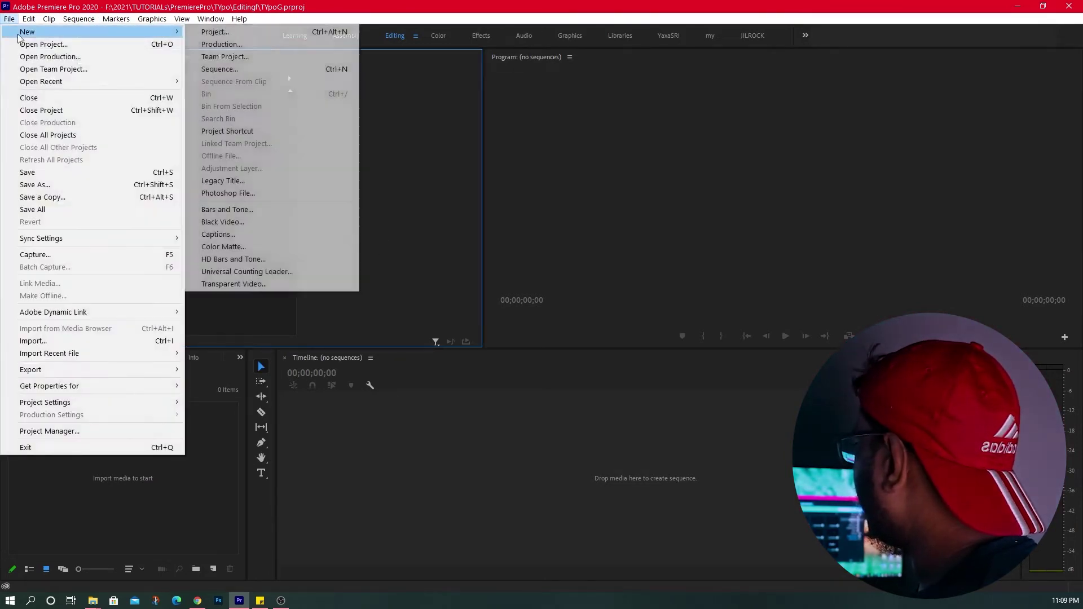
click(258, 68)
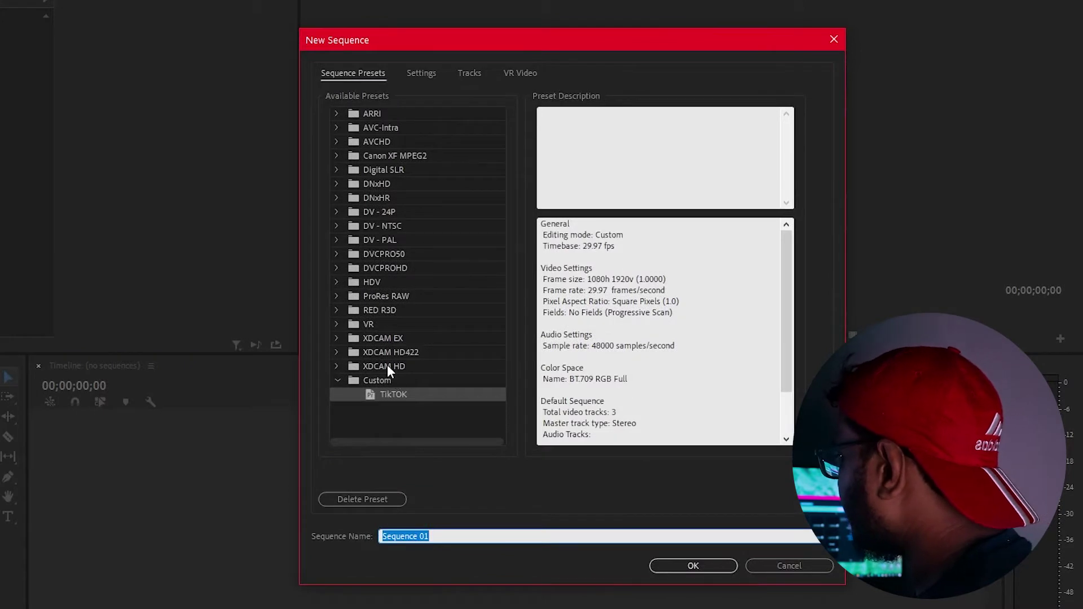
Choose the HDV 1080p30 preset from the HDV preset group.
click(390, 170)
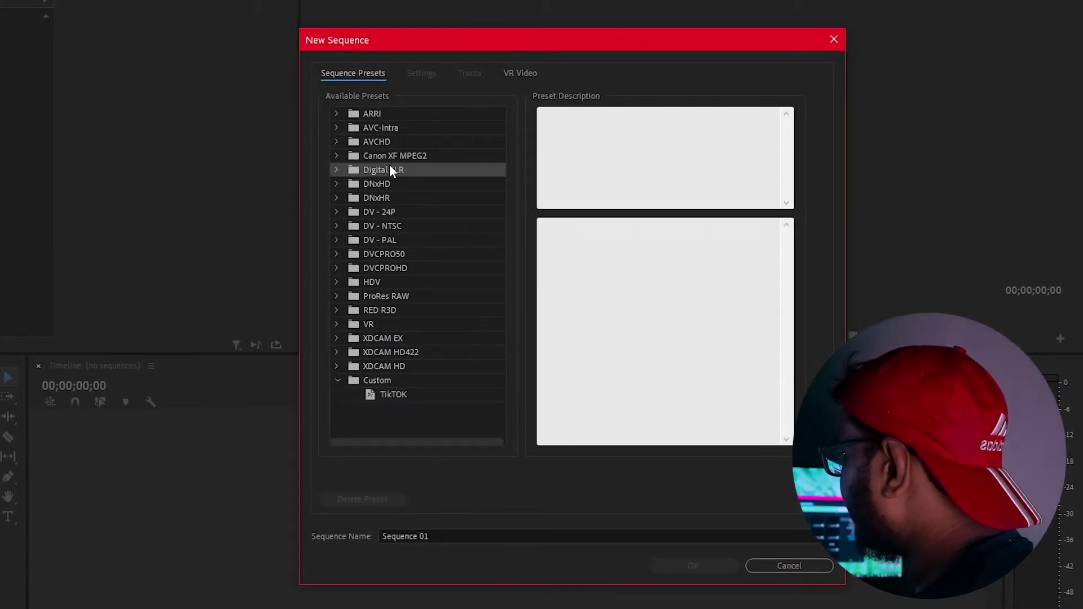
click(336, 170)
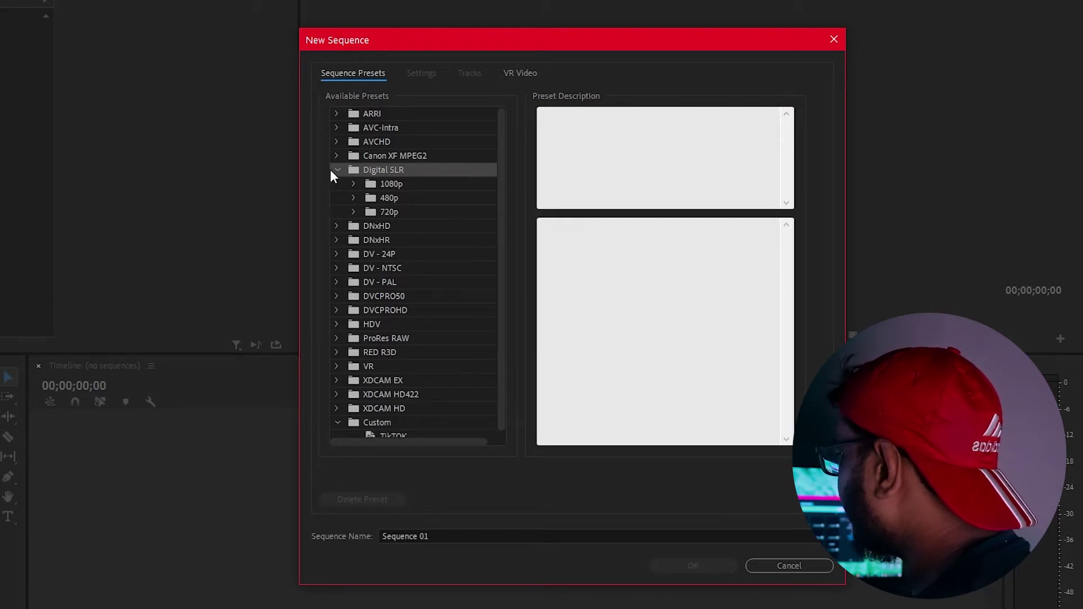
click(340, 323)
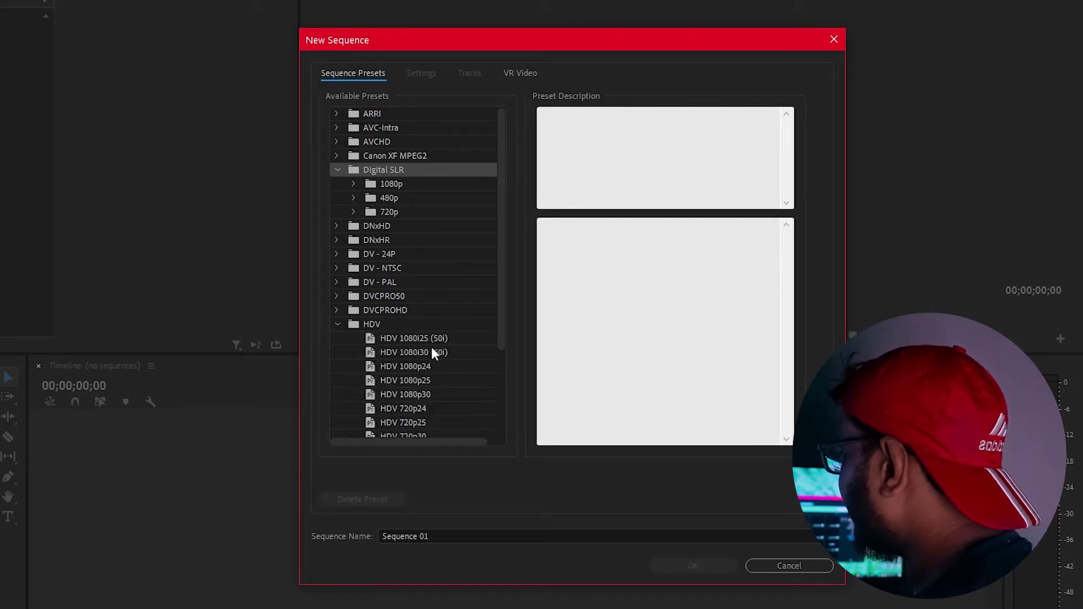
scroll(432, 345, down, 3)
click(409, 312)
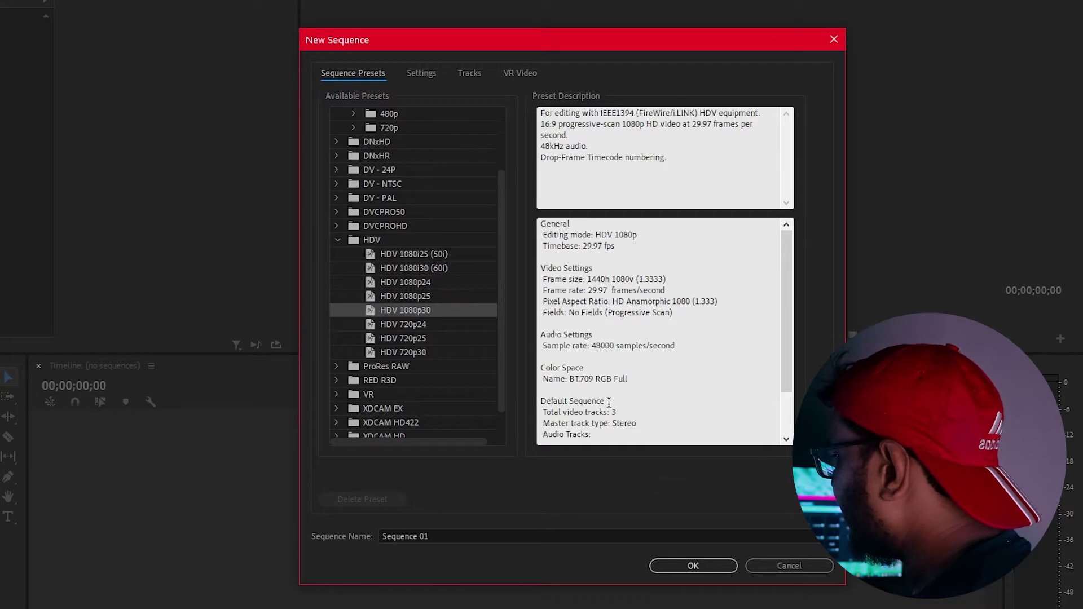
Name the sequence 'Typo' and create it.
click(462, 535)
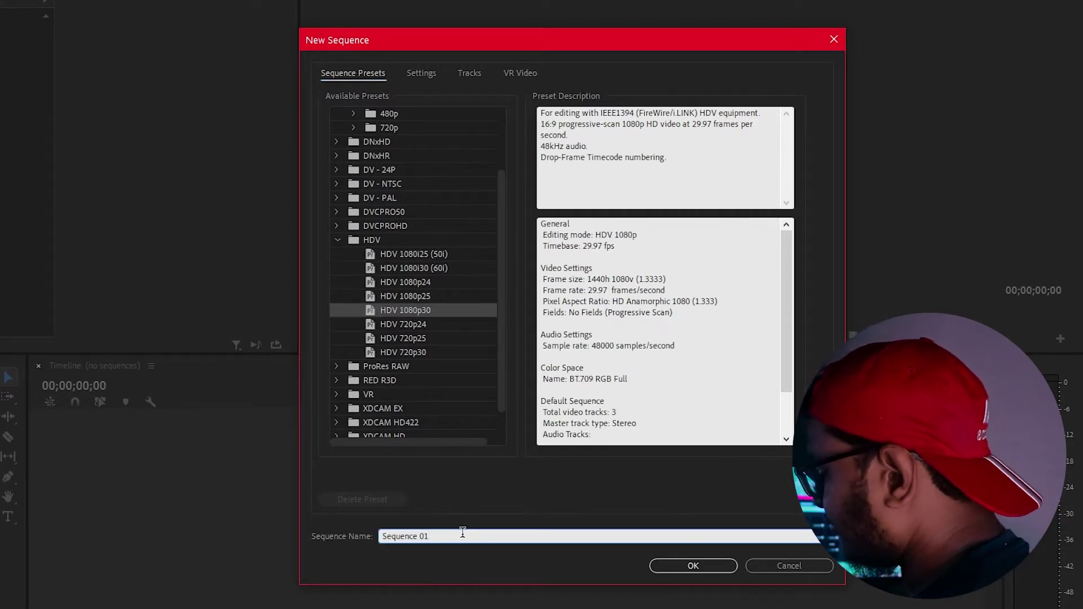
triple_click(463, 534)
text(TY[po)
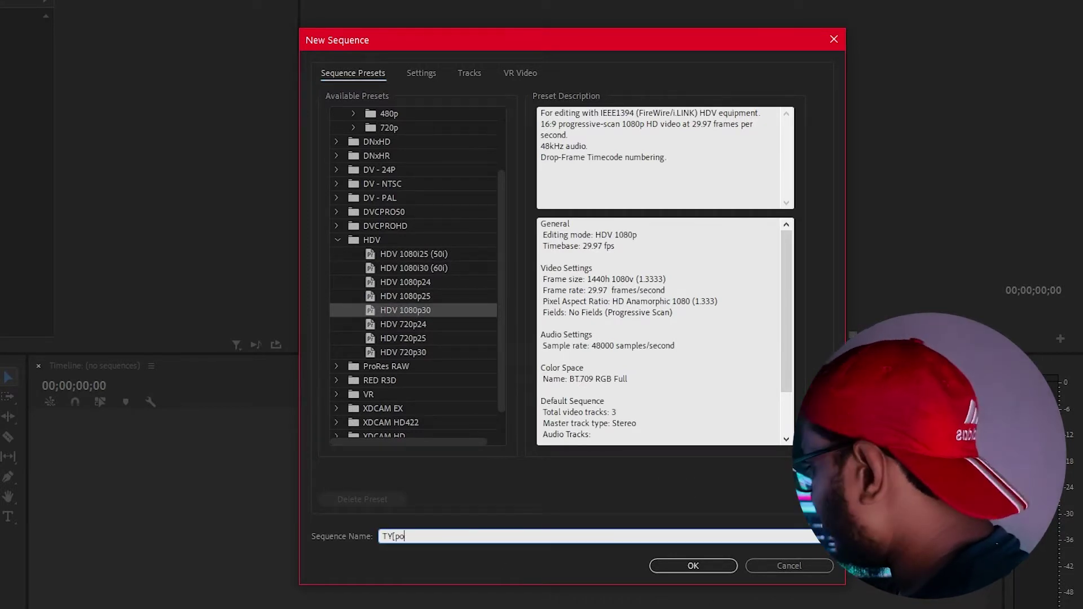
key(BackSpace)
key(BackSpace)
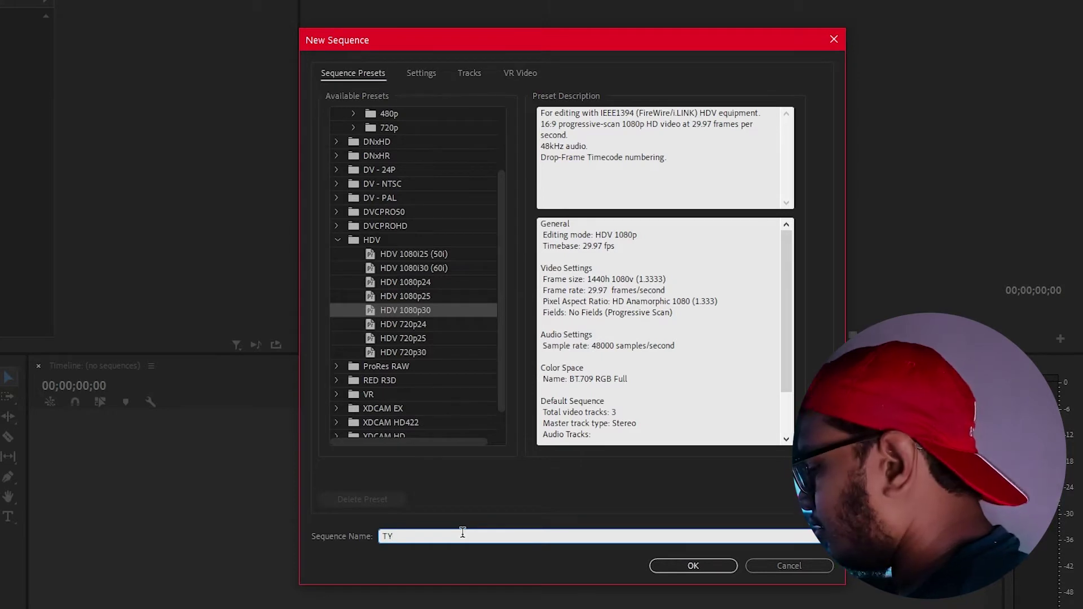
text(ypo)
key(Return)
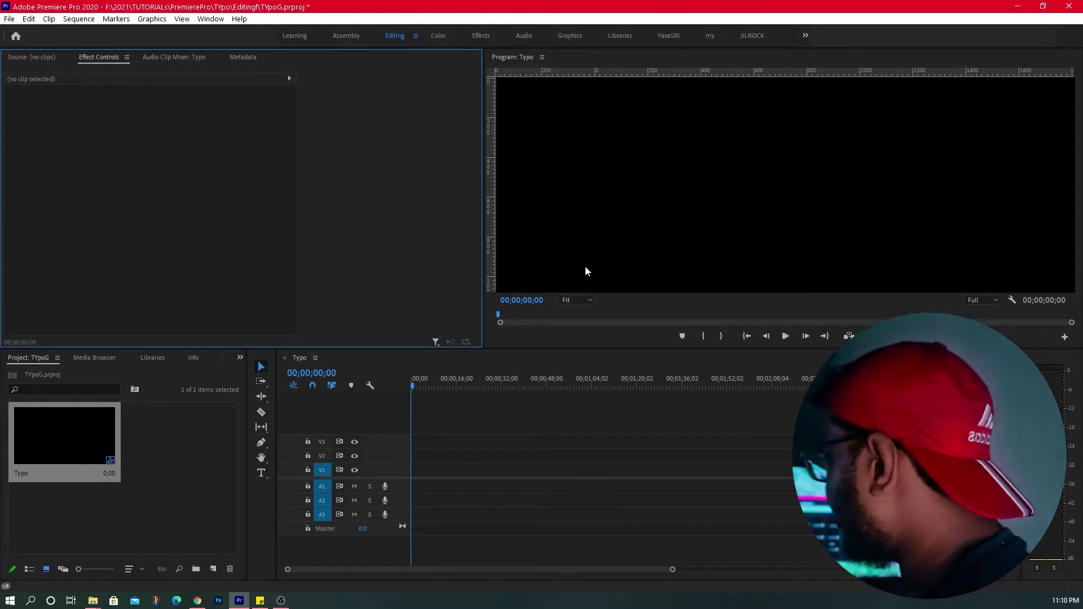
key(alt+Tab)
drag(520, 177, 636, 196)
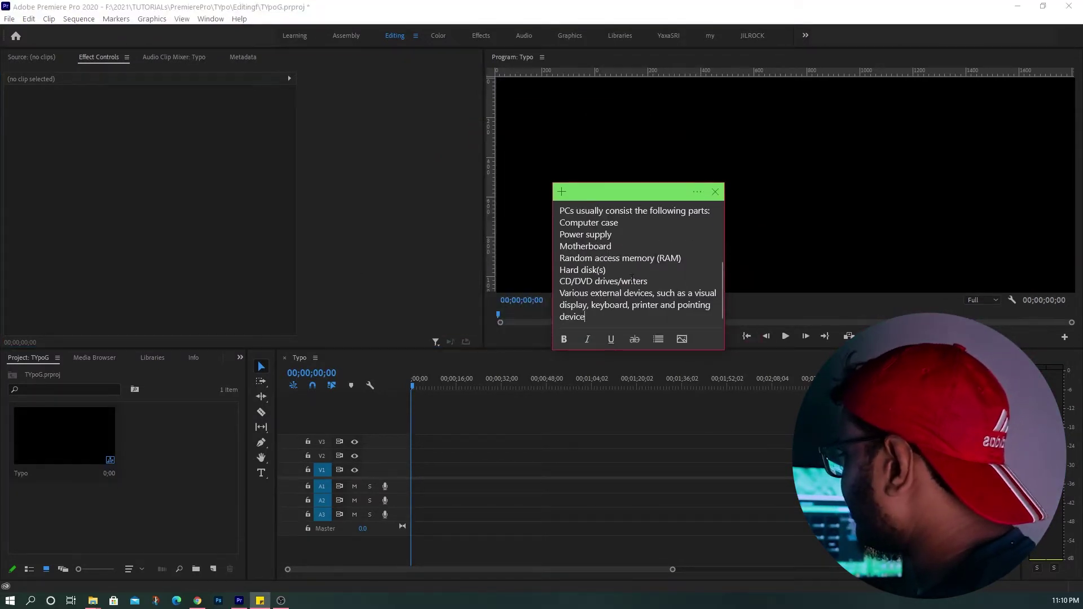
scroll(615, 241, up, 3)
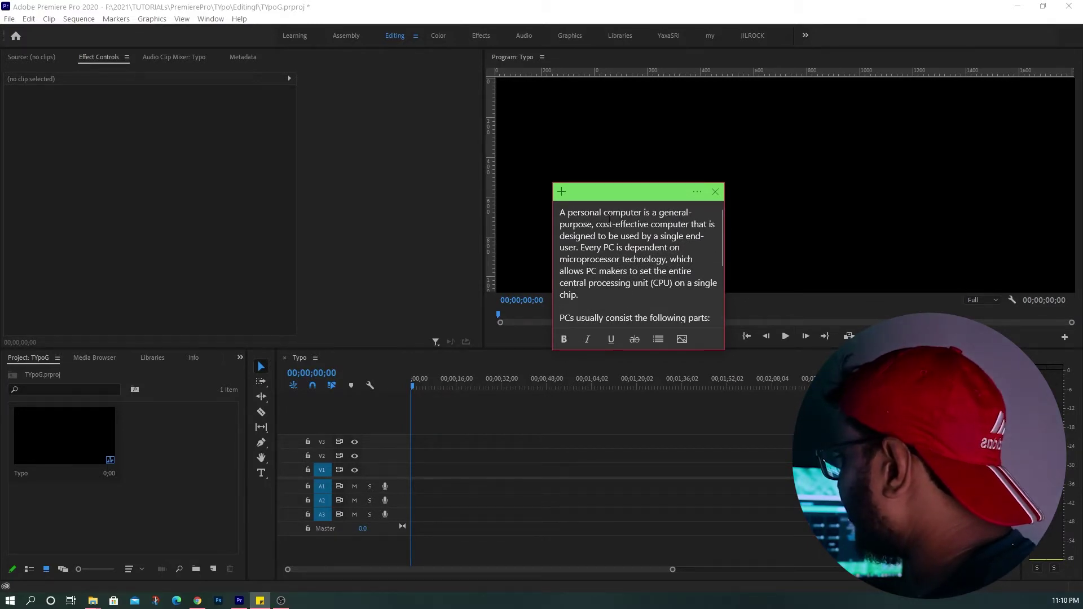
key(alt+Tab)
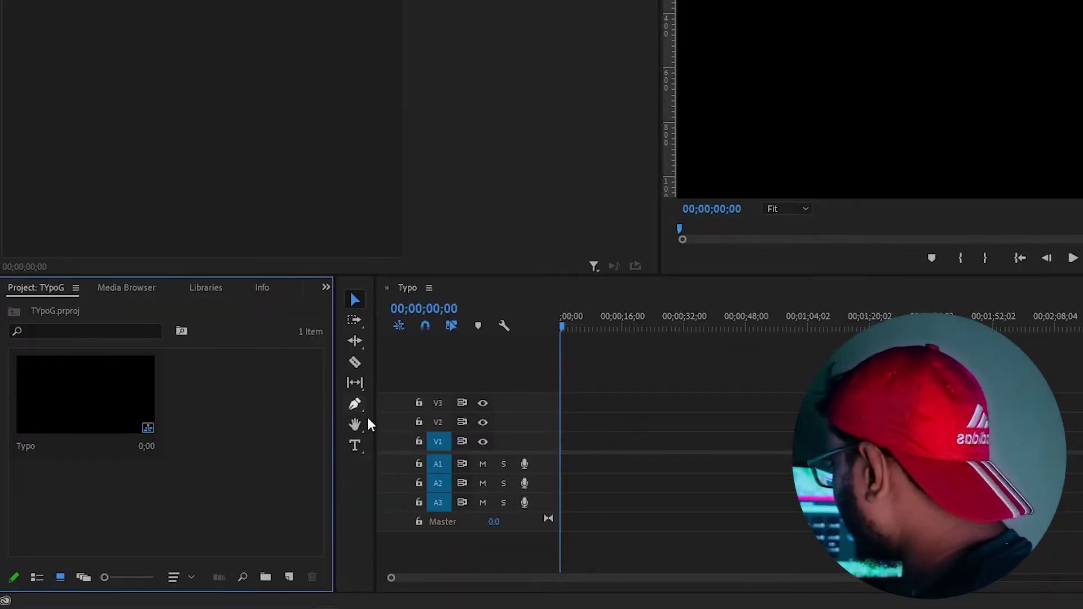
Create a new bin named 'Slides' in the Project panel.
right_click(212, 395)
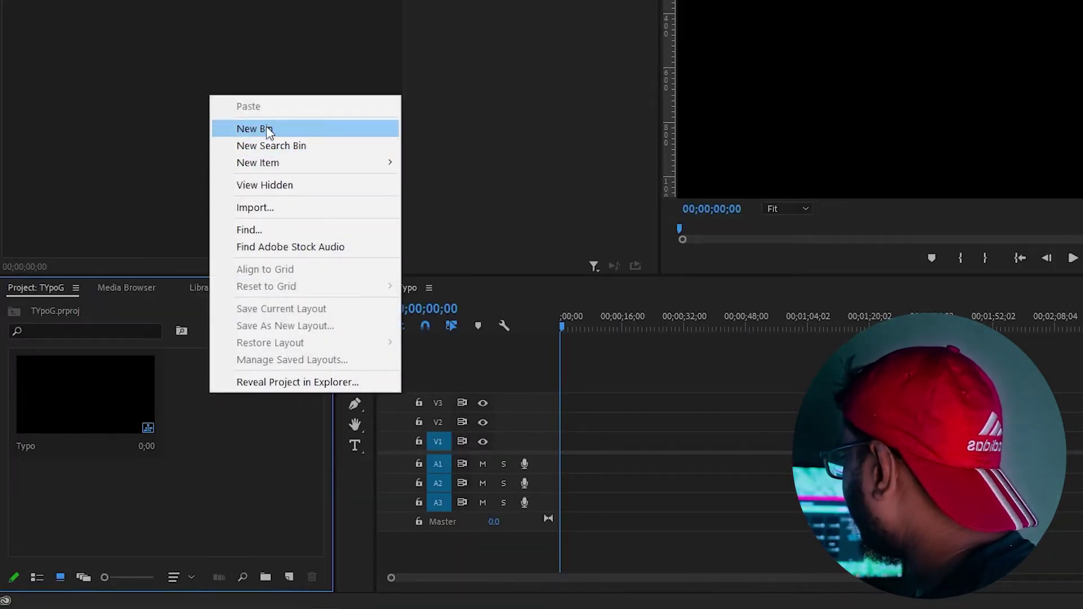
click(267, 129)
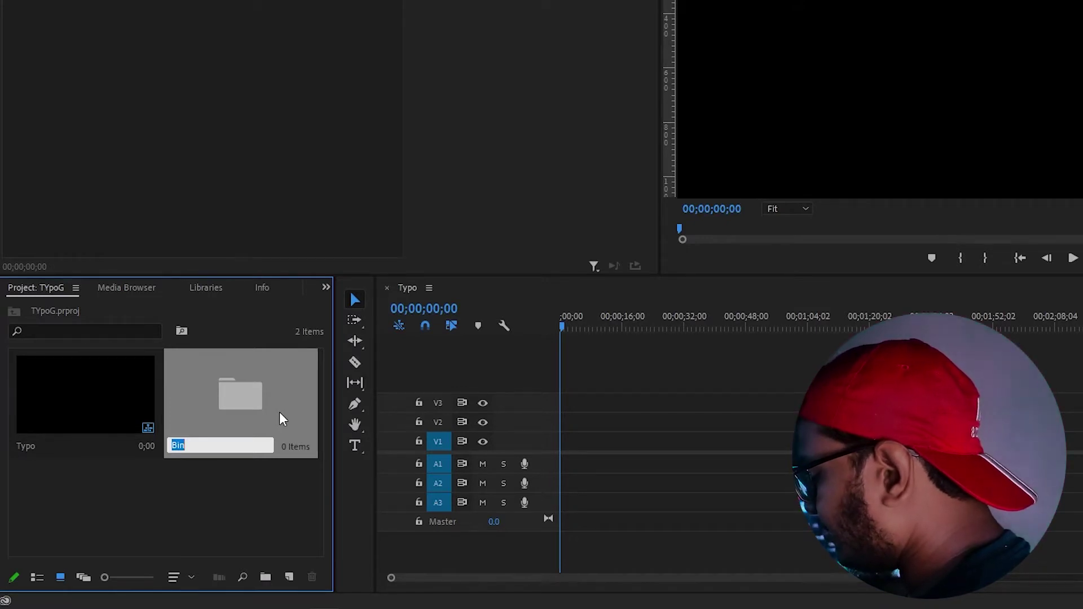
text(Slides)
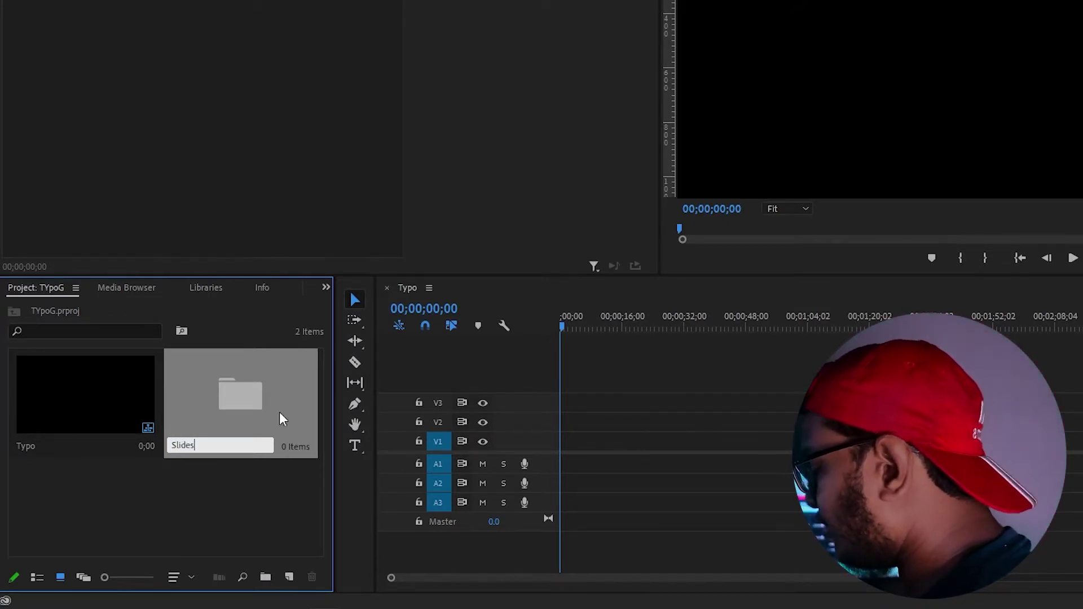
key(Tab)
click(225, 496)
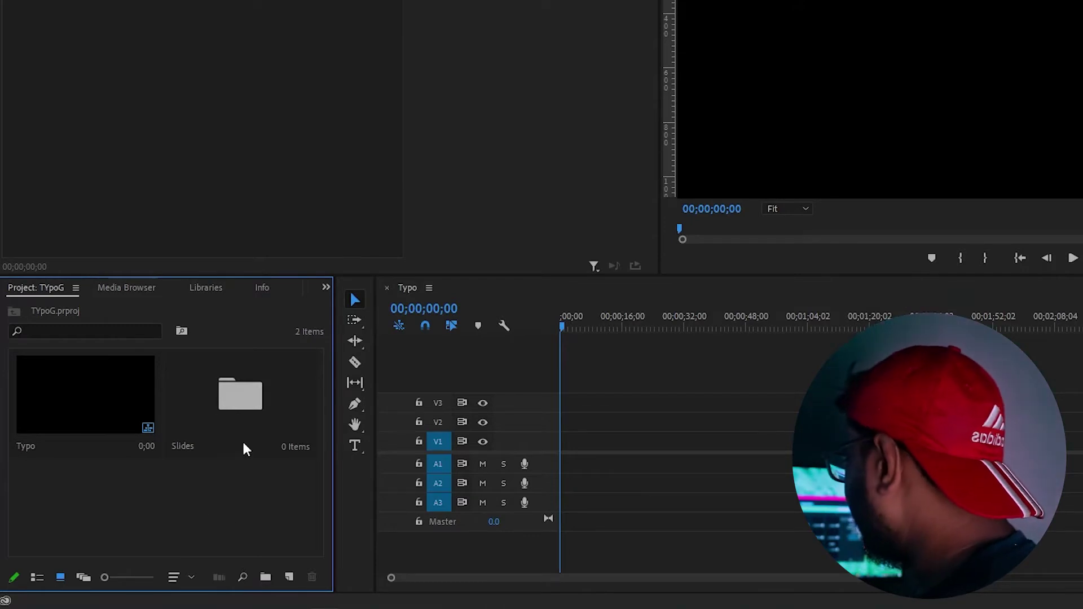
Open the Slides bin and bring up its context menu for adding items.
click(235, 419)
double_click(235, 421)
right_click(180, 414)
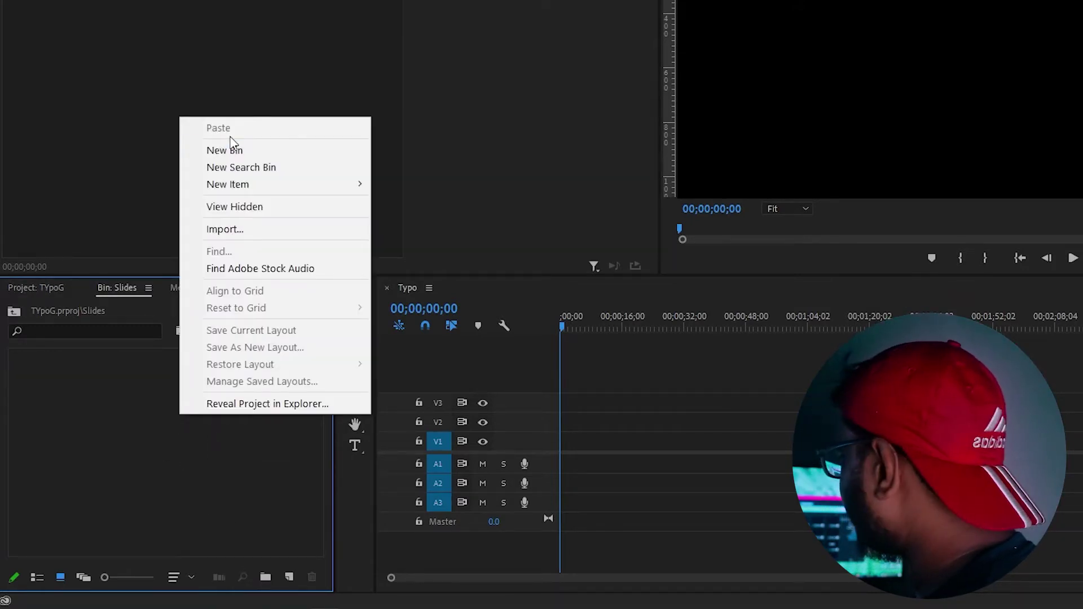
Create a colour matte at width 1920 with Square Pixels (1.0), keeping the timebase unchanged.
mouse_move(241, 180)
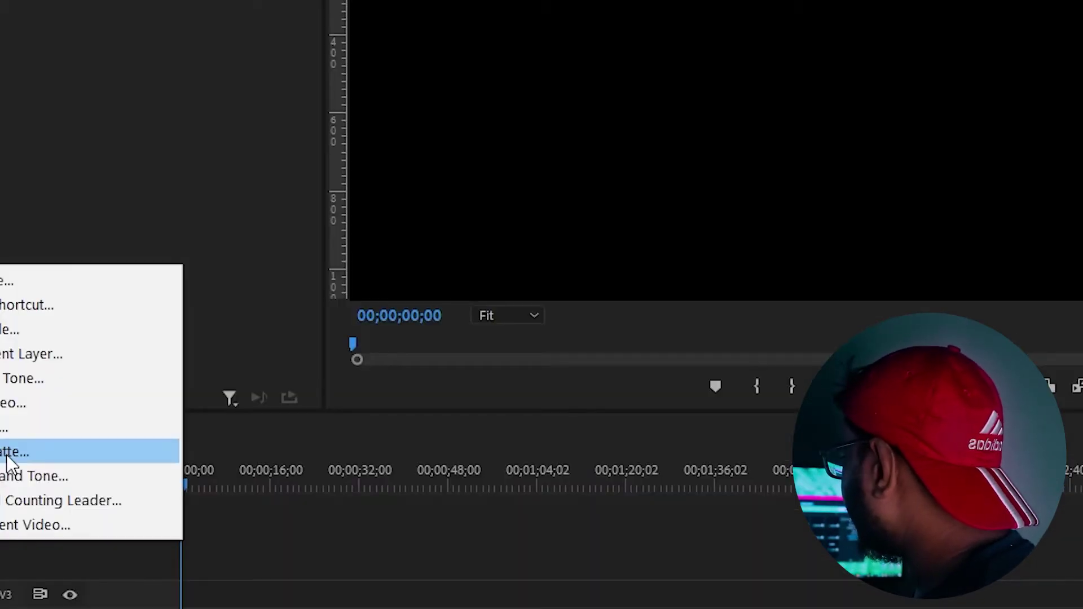
click(6, 456)
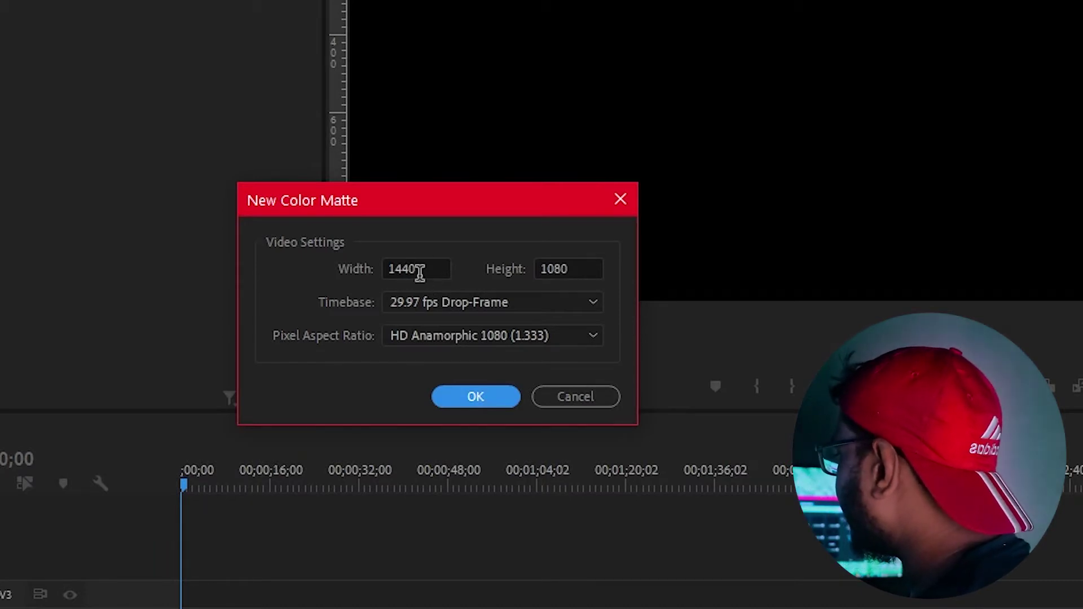
click(426, 263)
key(Tab)
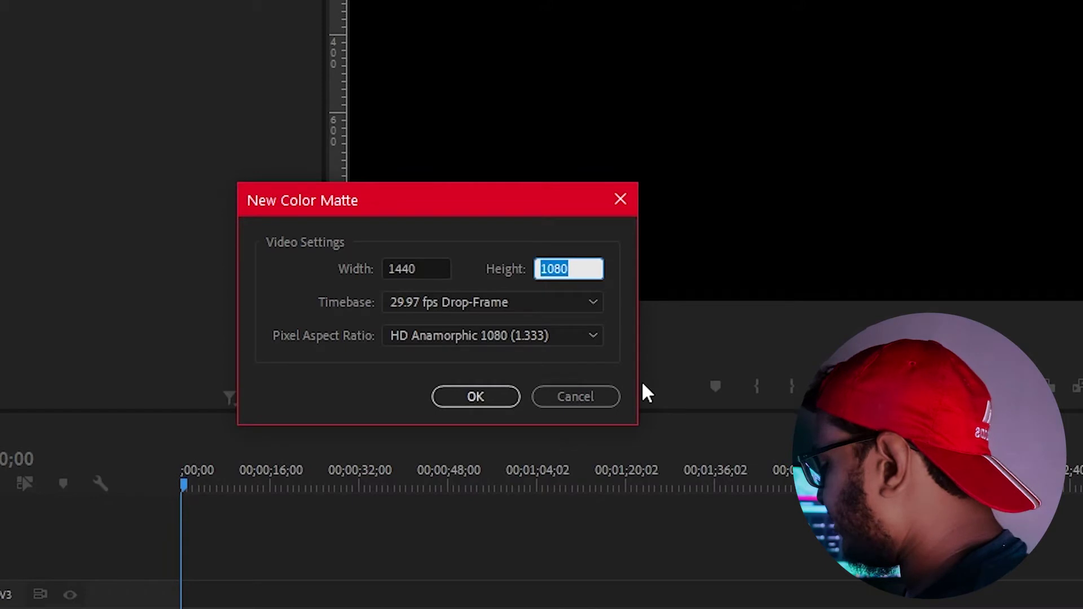
double_click(424, 262)
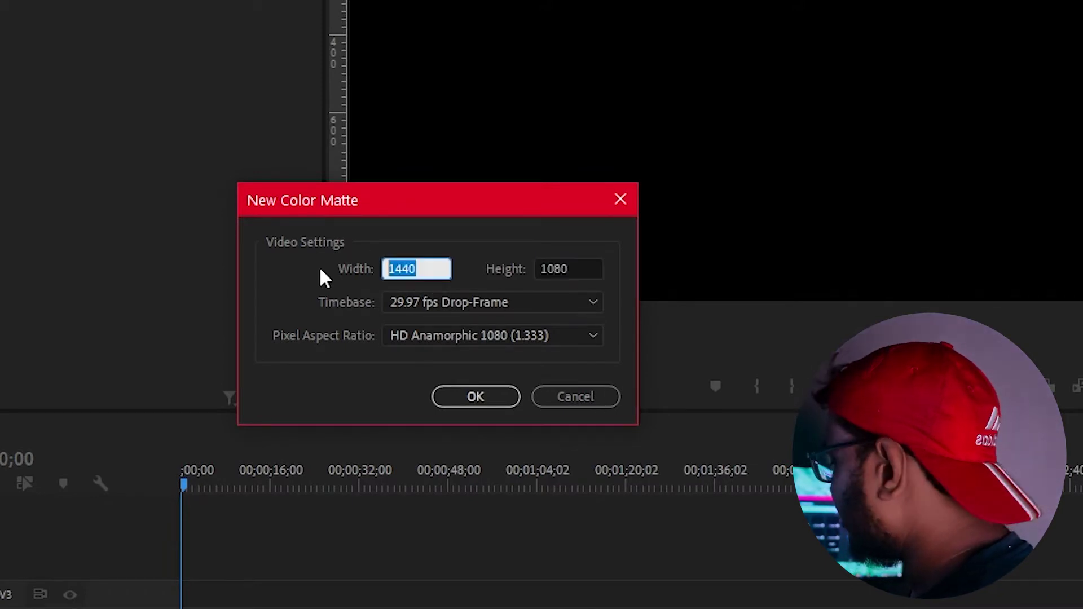
text(1920)
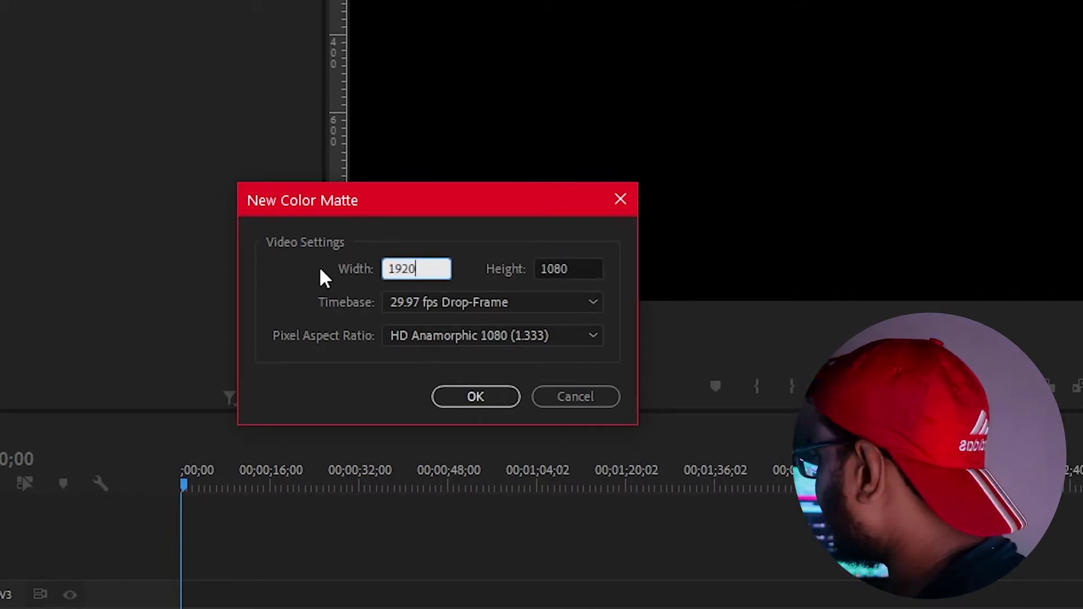
click(442, 303)
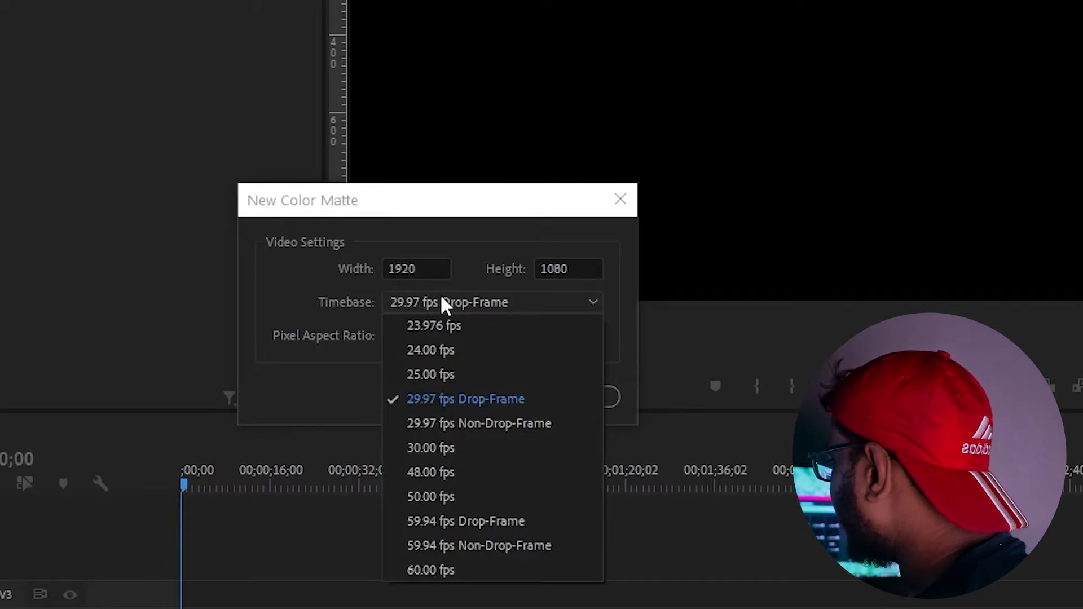
click(443, 301)
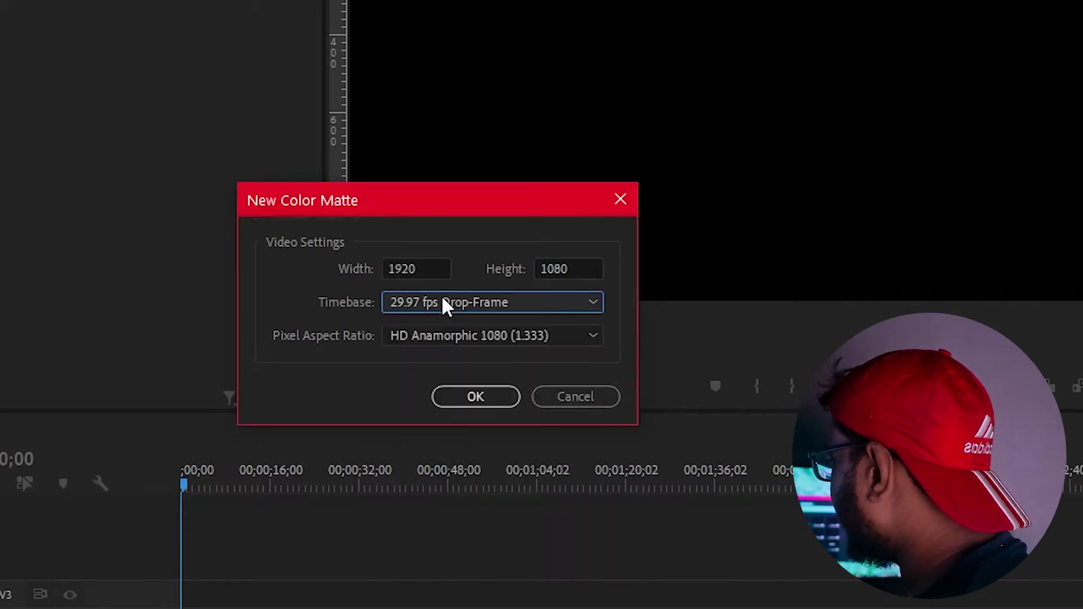
click(492, 337)
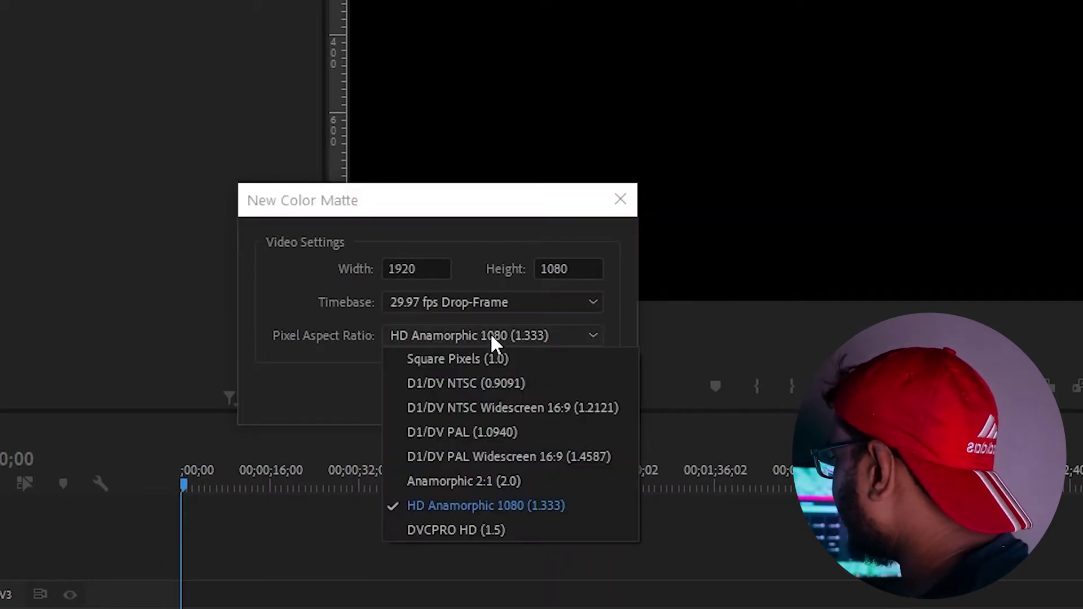
click(475, 368)
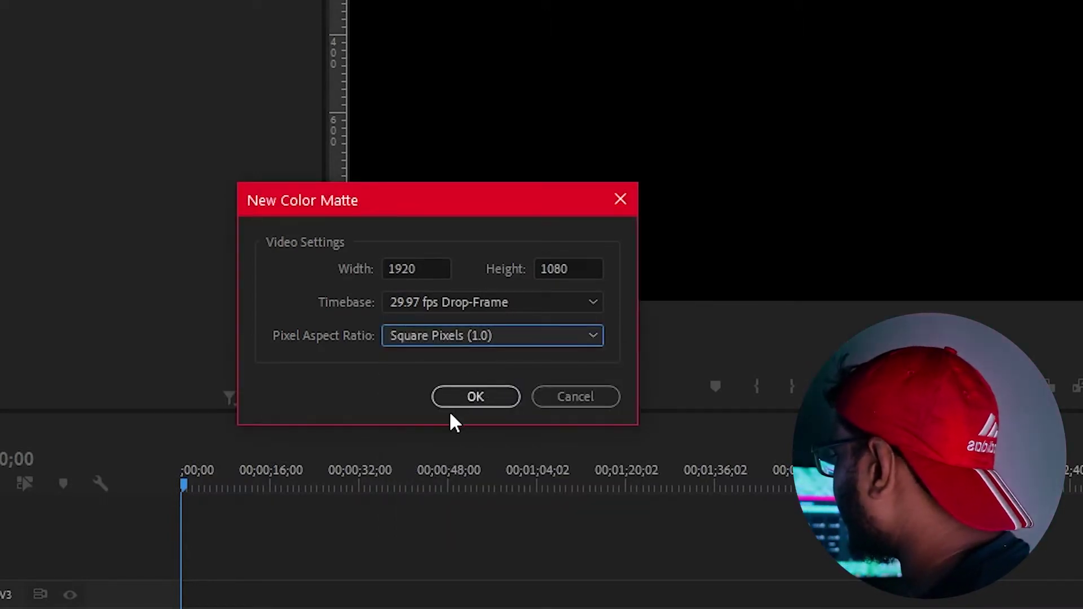
click(554, 344)
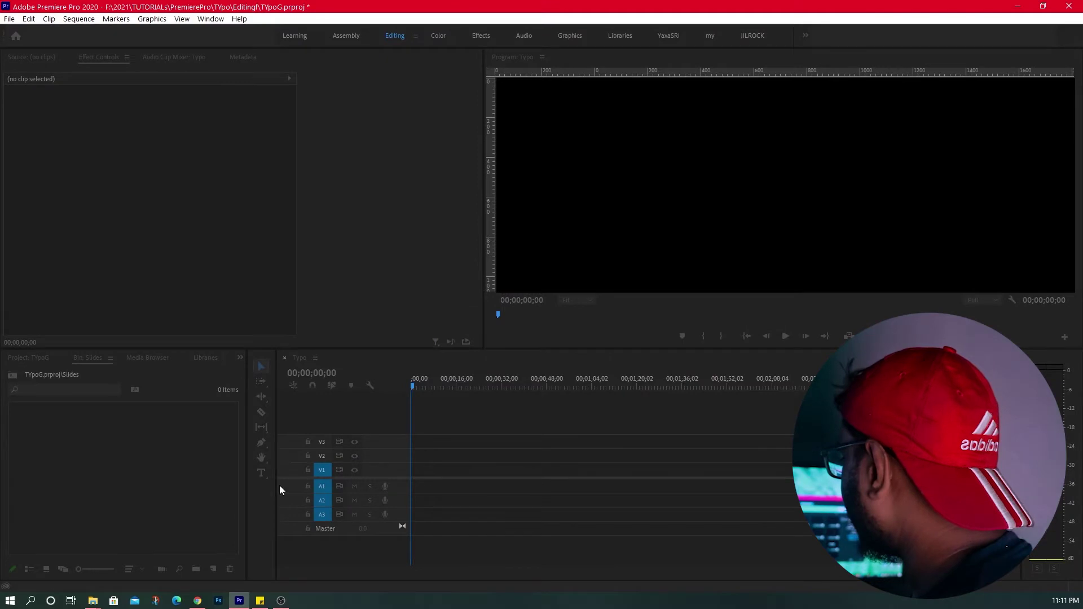
Accept the matte colour in the Color Picker and name the matte 'White'.
drag(869, 43, 696, 181)
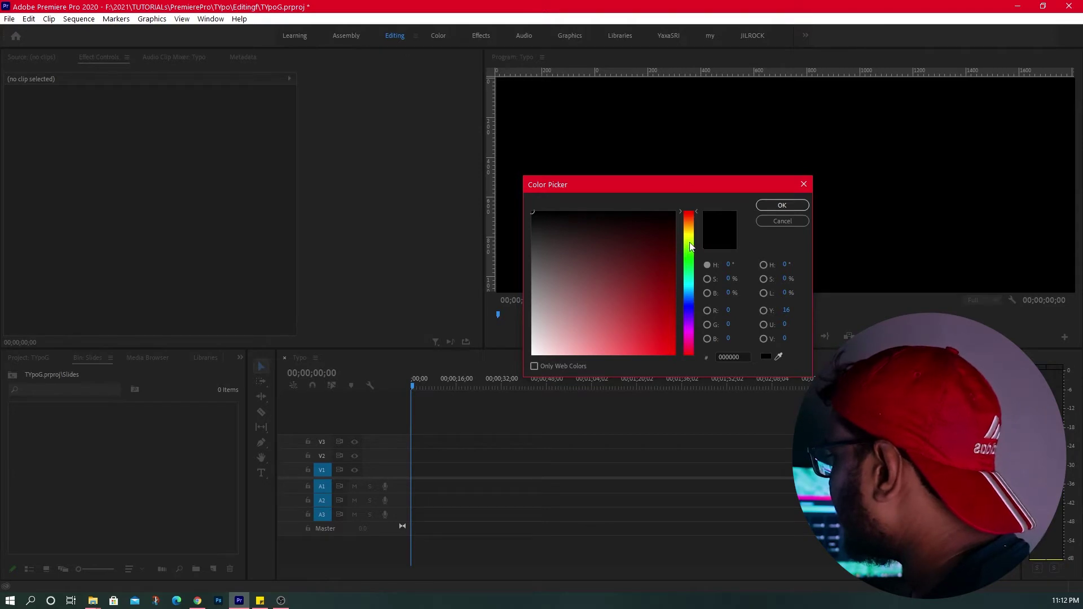
drag(691, 247, 686, 205)
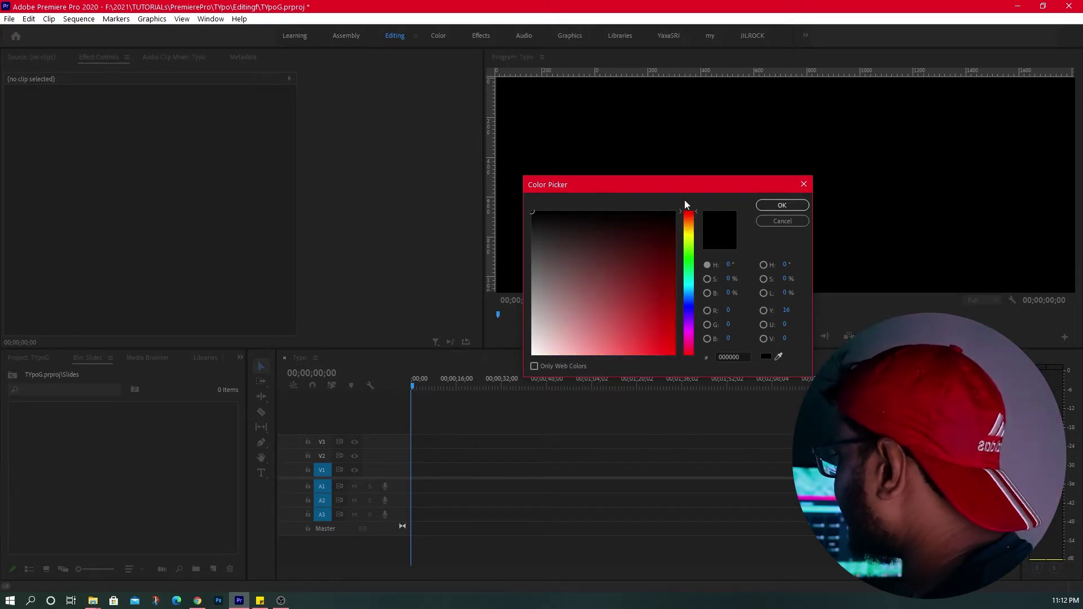
click(790, 207)
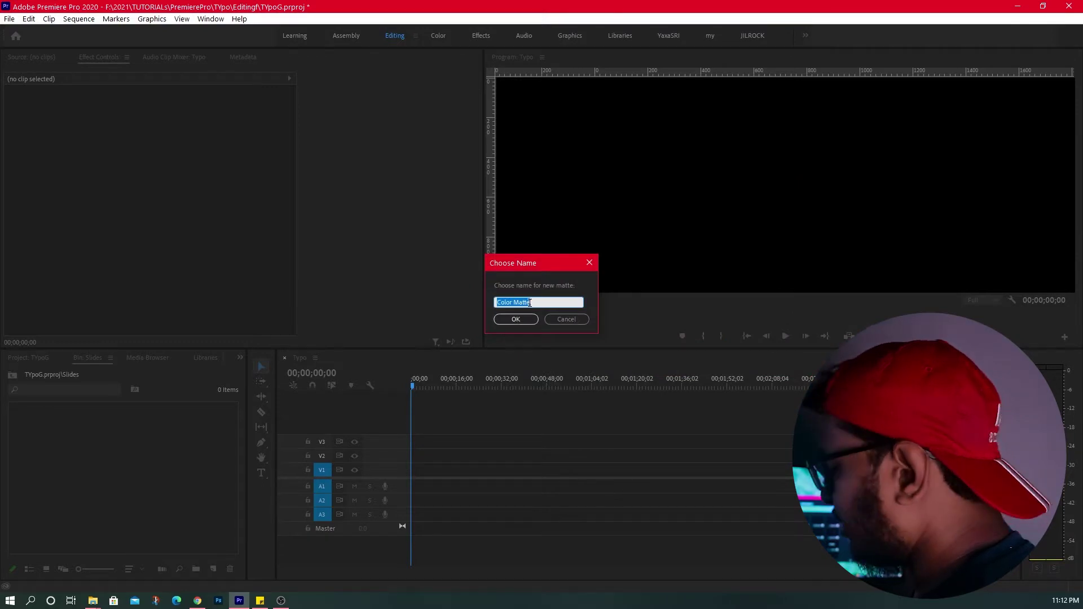
text(White)
key(Return)
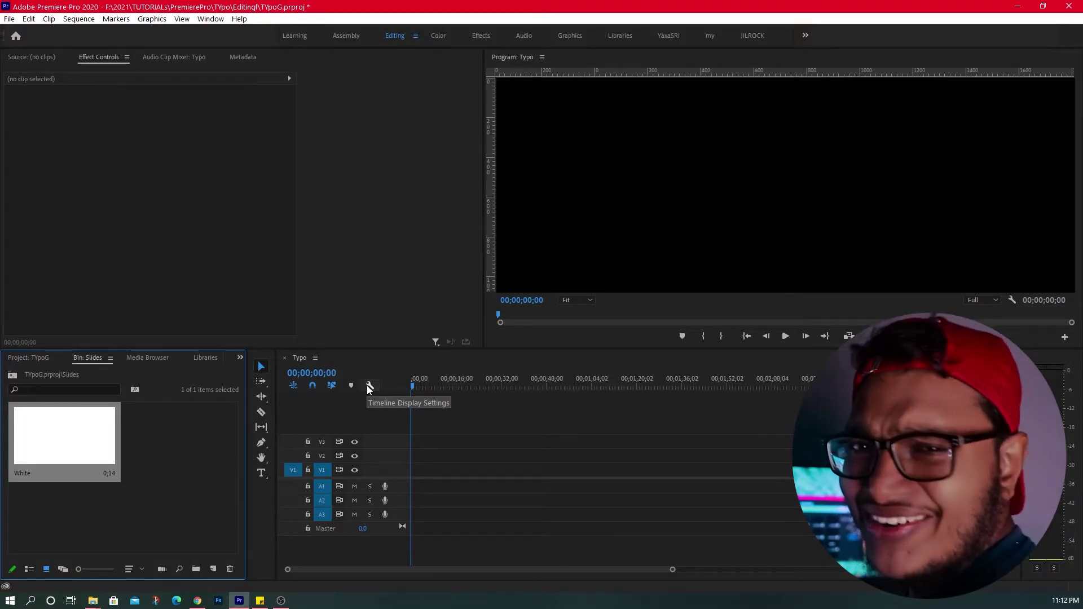
Place the White matte at the start of V1 and move the playhead to about 4 seconds.
mouse_move(70, 446)
mouse_down()
mouse_move(426, 454)
mouse_move(410, 490)
mouse_move(456, 470)
mouse_up()
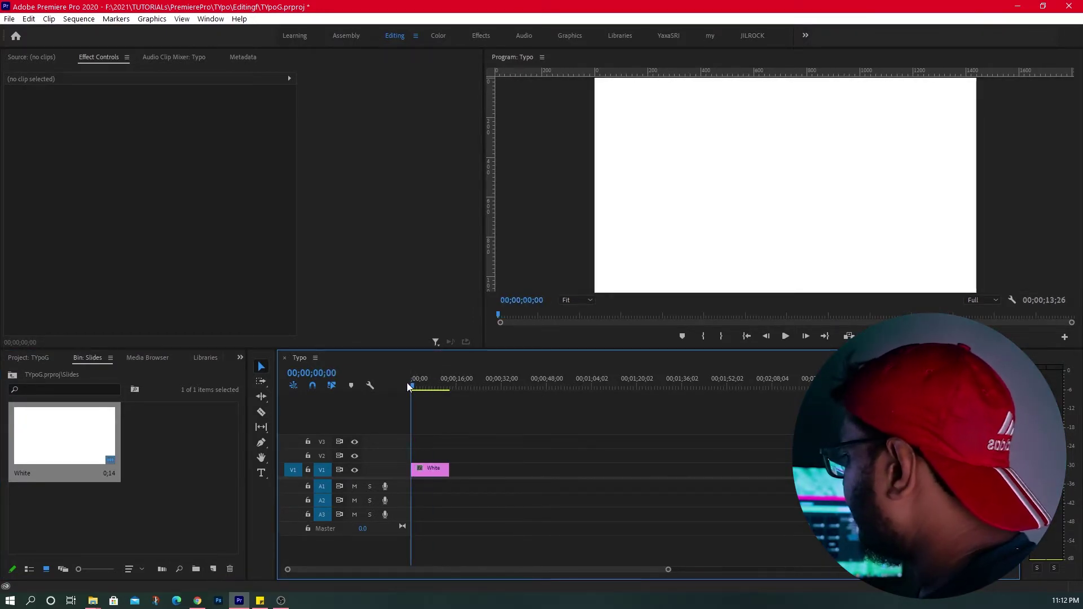
drag(408, 387, 424, 383)
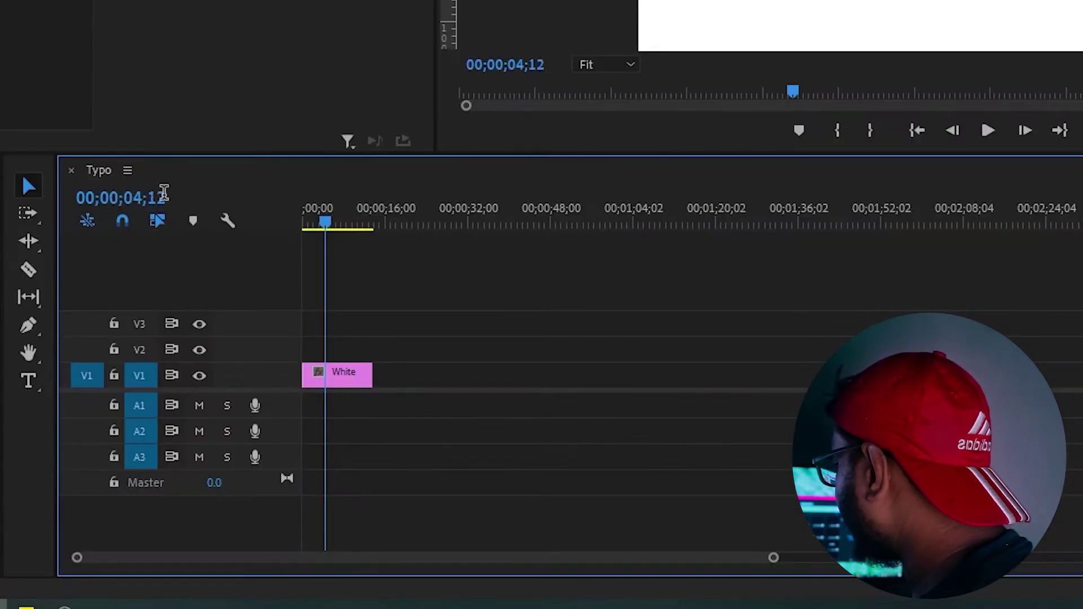
Set the playhead to exactly 00;00;04;00 in the timecode field.
click(343, 371)
click(344, 369)
key(BackSpace)
key(BackSpace)
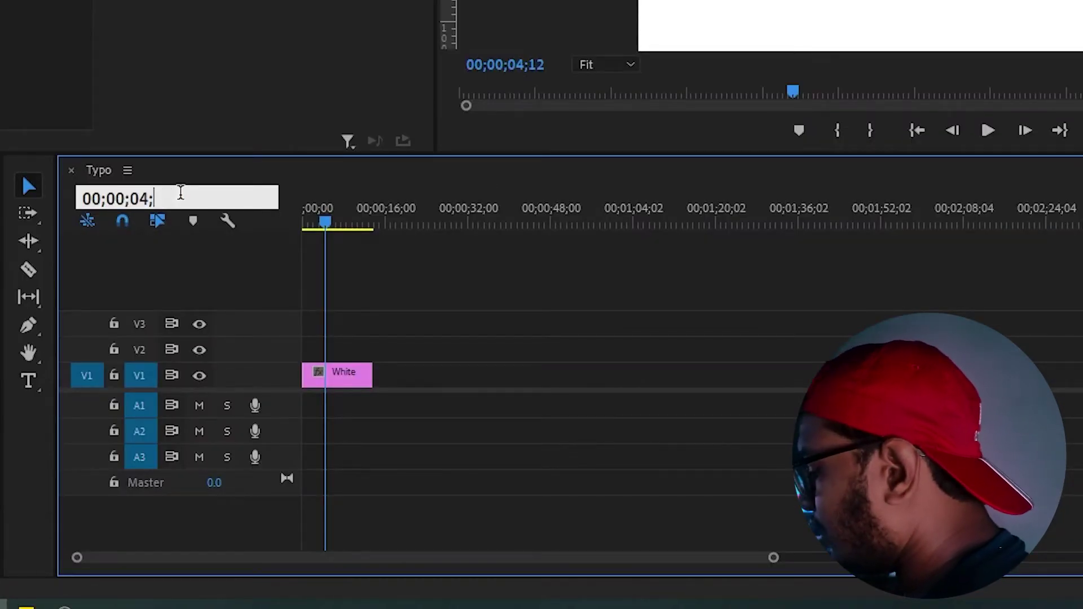
text(00)
key(Return)
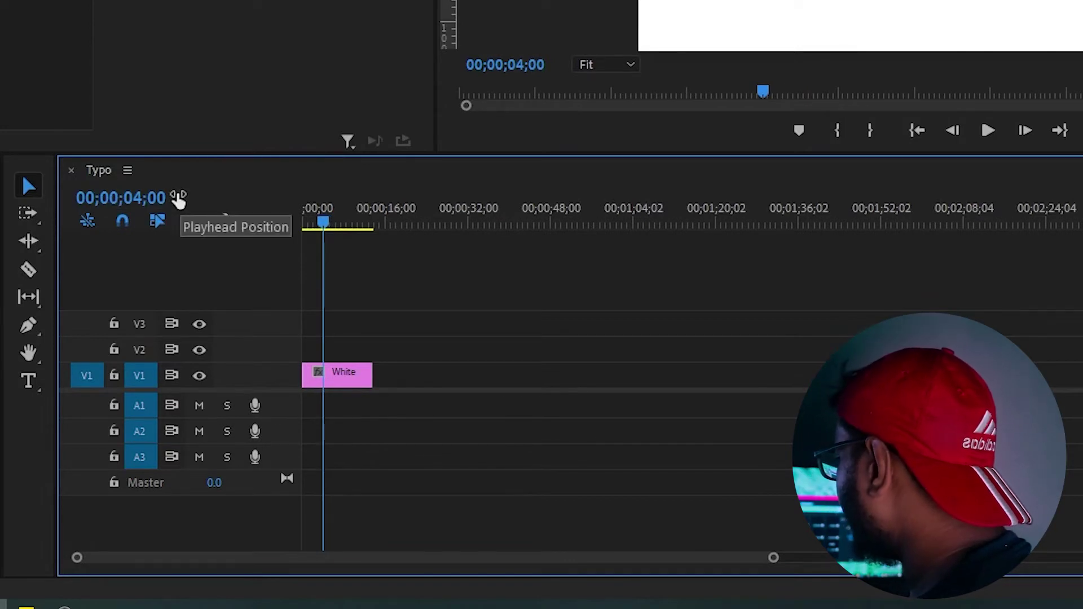
Move the playhead to 00;00;29;29 by entering 30;00 and stepping back one frame.
click(178, 198)
click(144, 197)
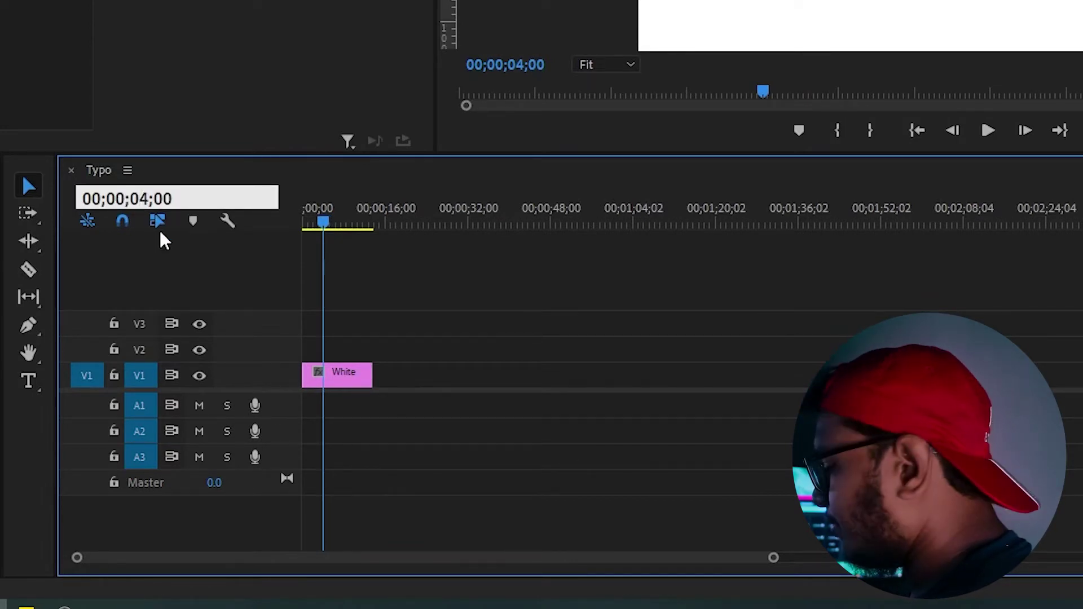
key(BackSpace)
key(BackSpace)
text(3)
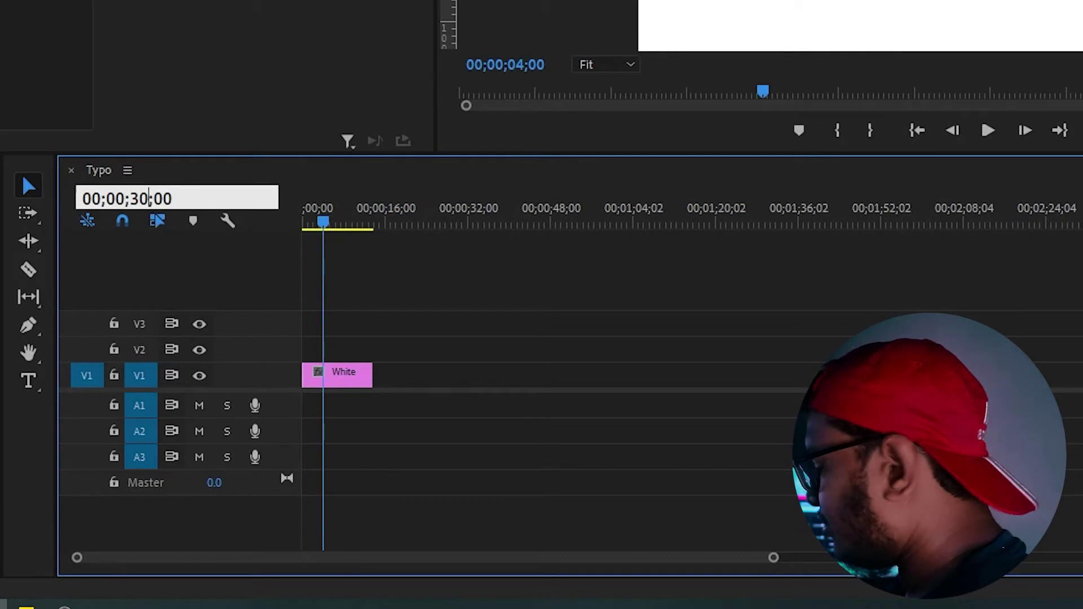
text(0)
key(Return)
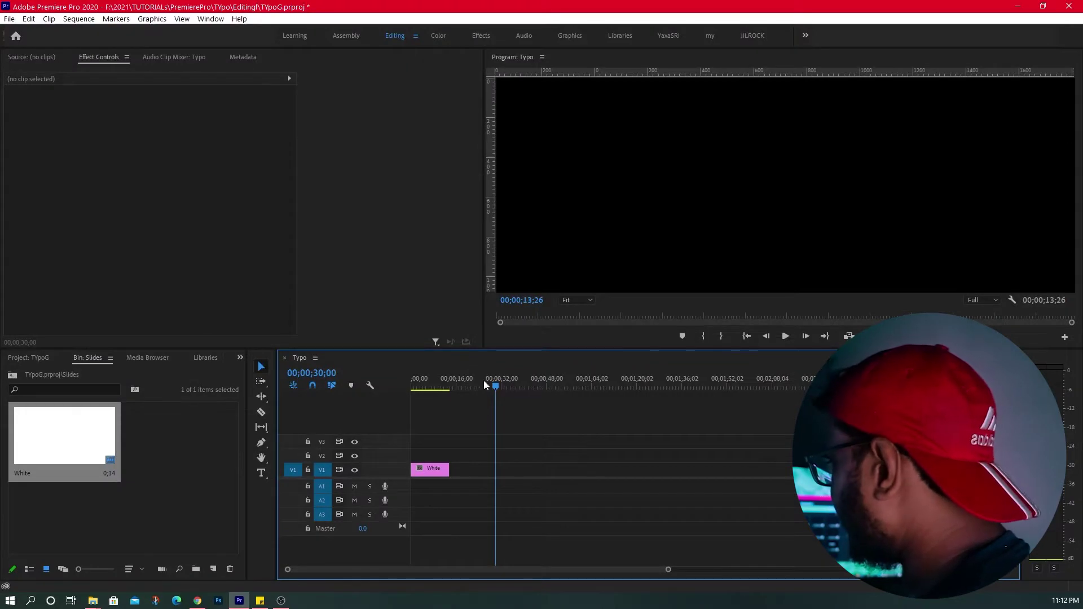
key(Left)
Mark the Out point at 29;29 and return the playhead to the sequence start.
key(o)
drag(494, 387, 425, 385)
key(Home)
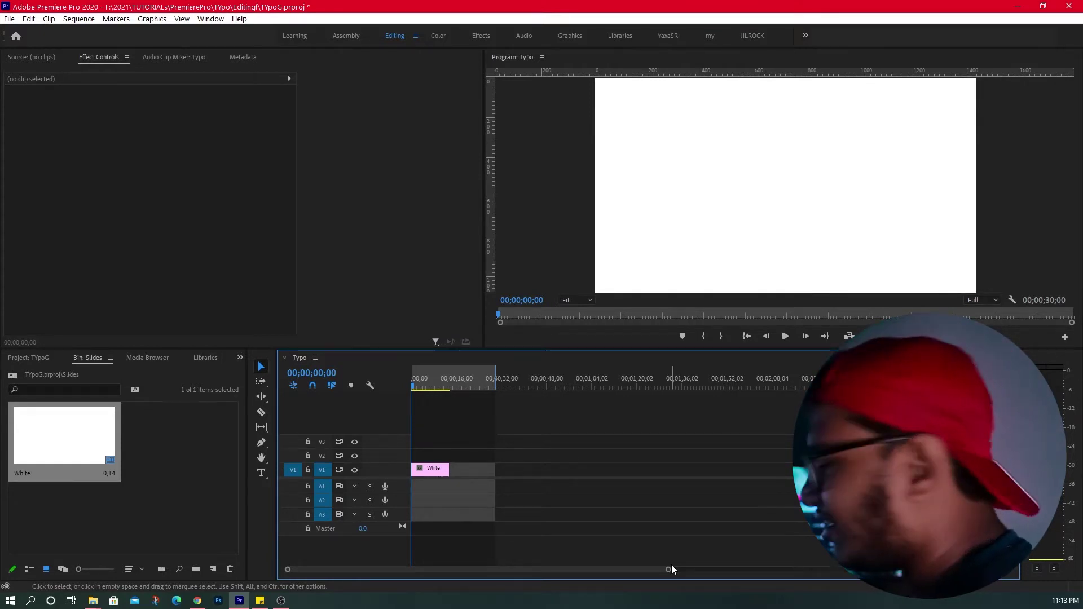
Zoom the timeline and trim the White clip to about 14 frames.
drag(669, 570, 504, 588)
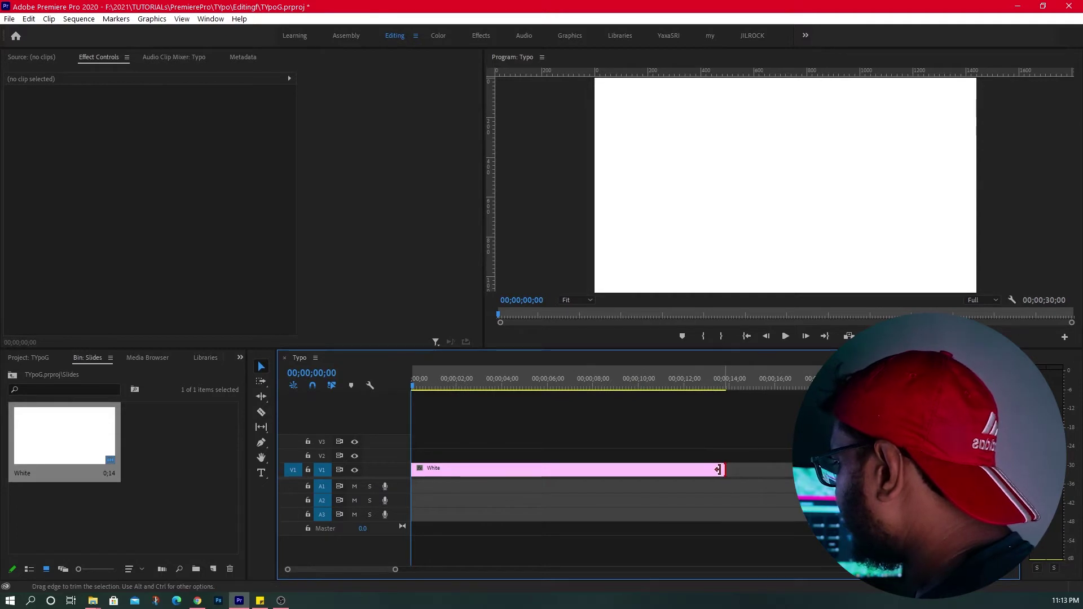
drag(722, 469, 441, 472)
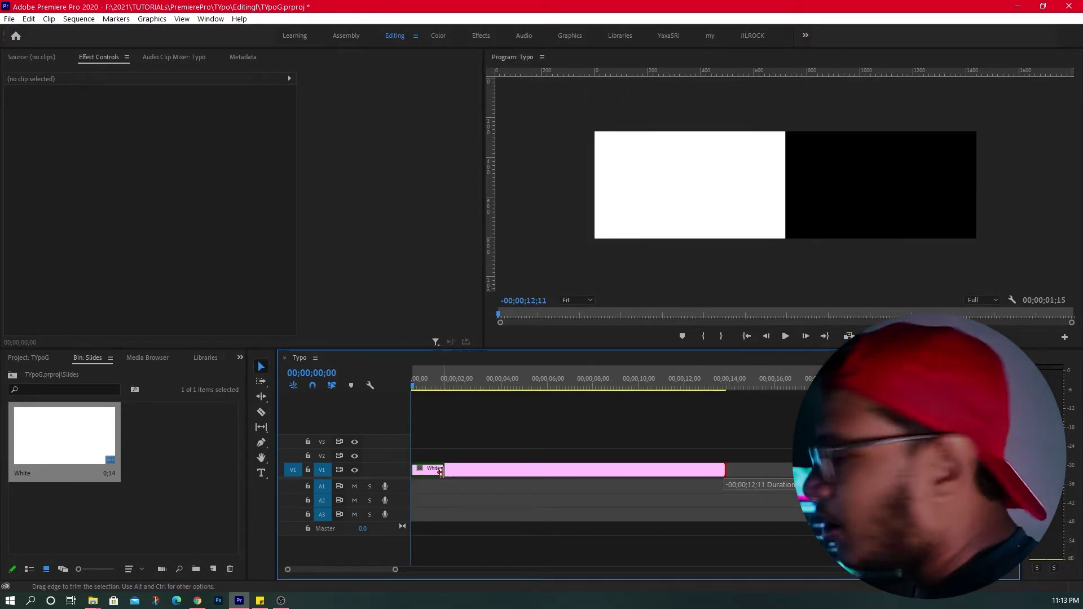
drag(441, 471, 431, 471)
drag(407, 381, 423, 377)
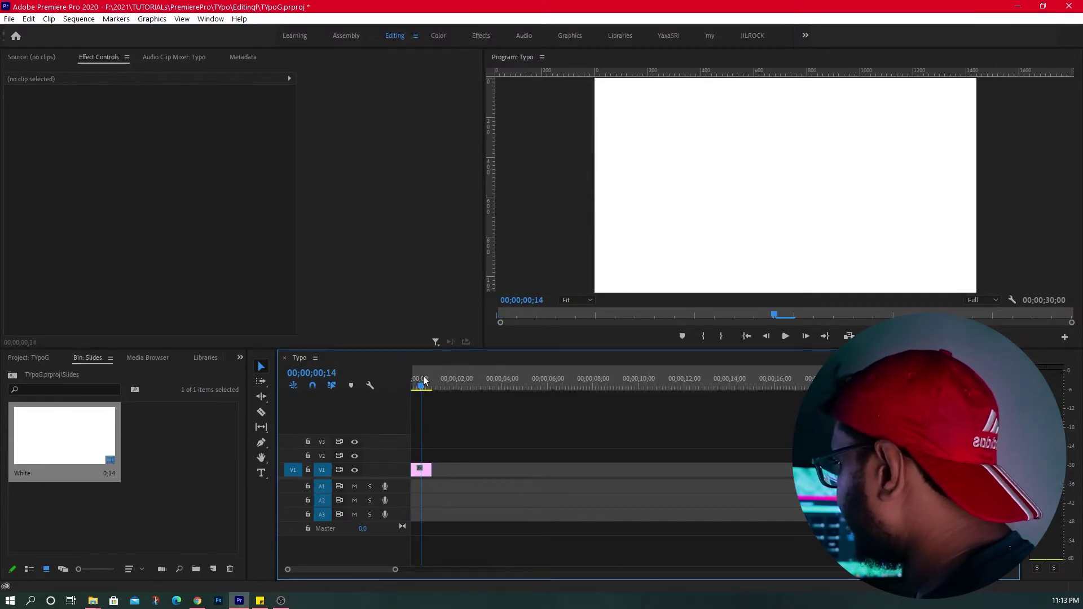
Create a black (000000) colour matte named 'Black' and drop it after White on V1.
right_click(196, 433)
mouse_move(265, 296)
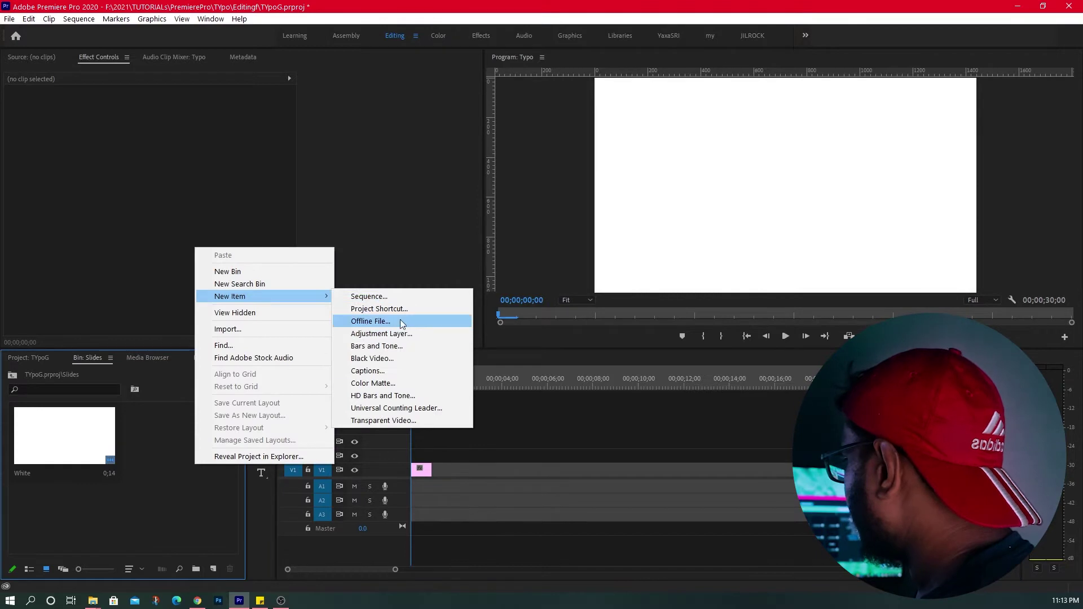
click(372, 355)
click(560, 341)
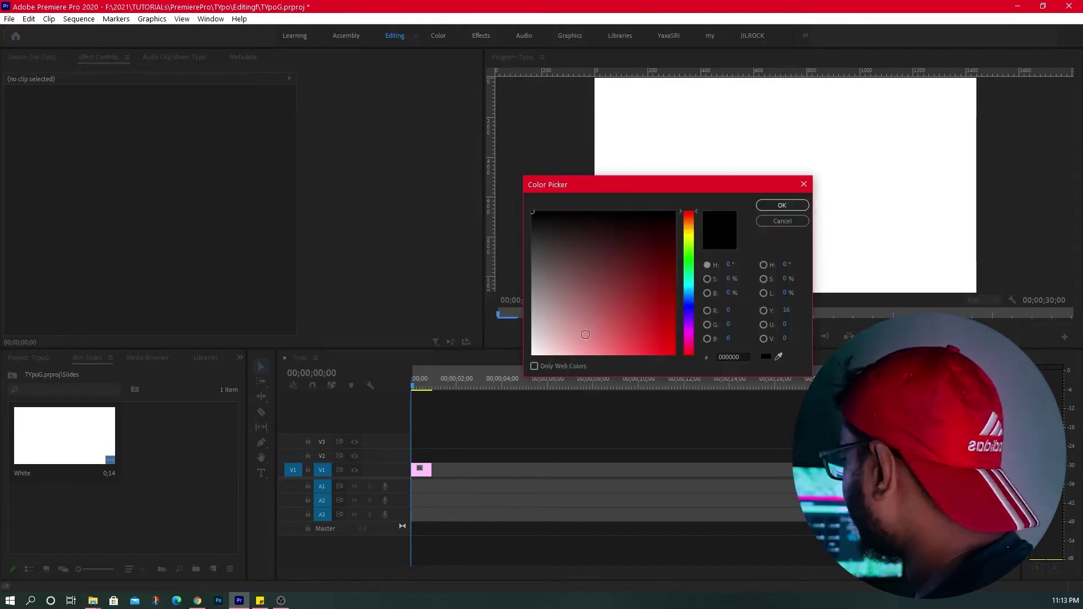
click(648, 297)
key(Return)
click(527, 327)
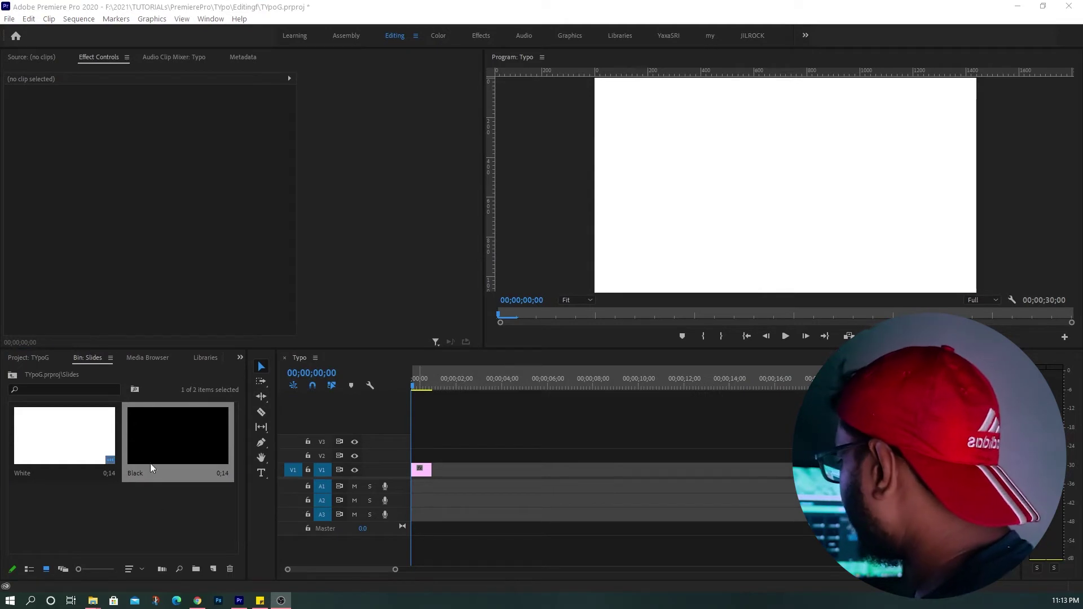
drag(209, 454, 430, 470)
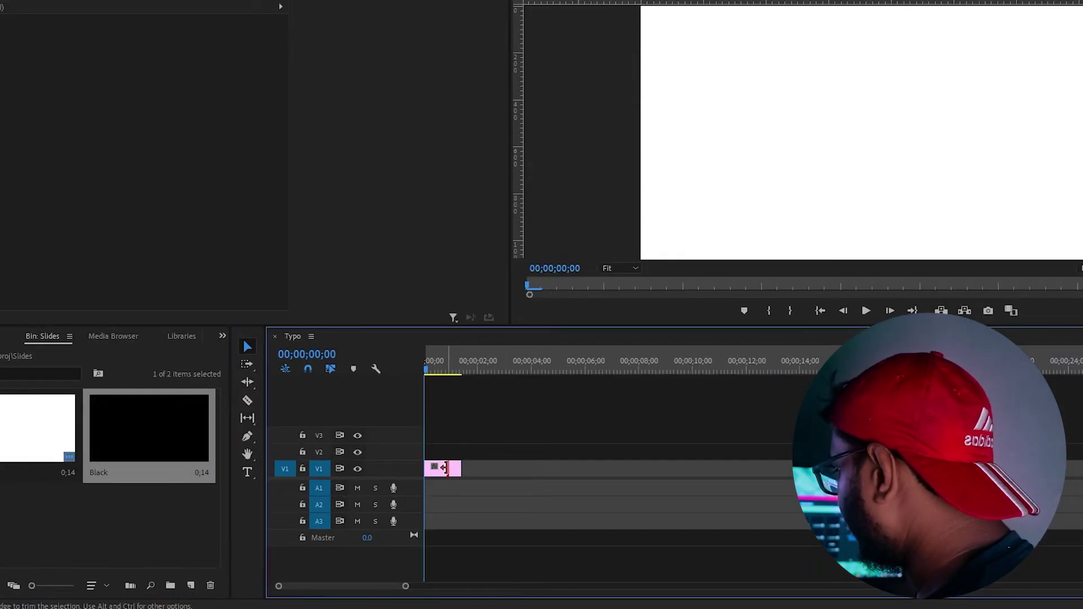
Adjust the White/Black cut, enlarge the V1 track and zoom the timeline to one-second steps.
drag(445, 468, 448, 468)
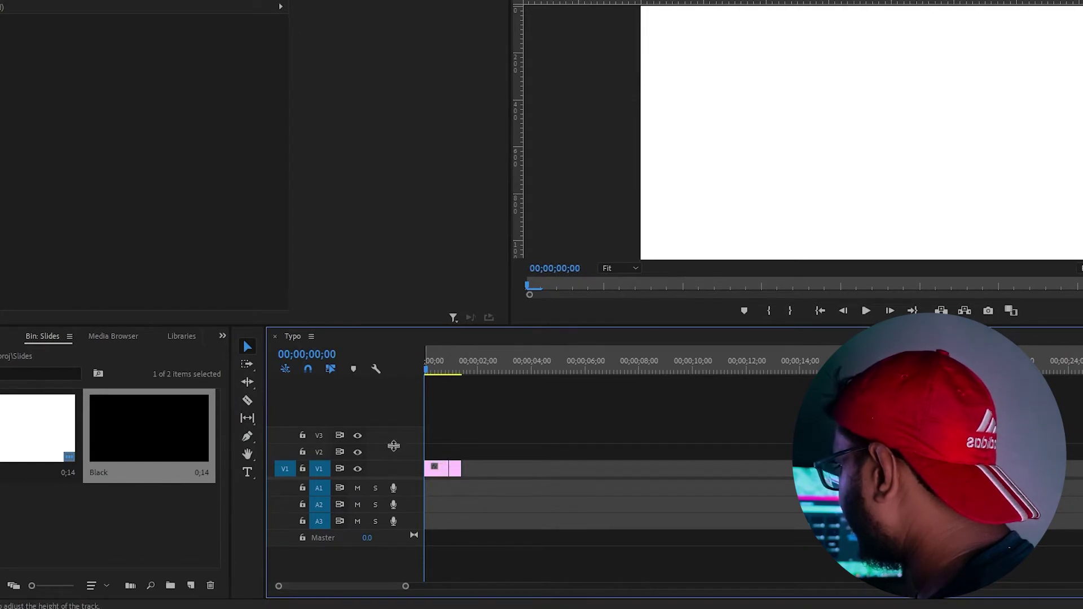
mouse_move(395, 463)
mouse_down()
mouse_move(387, 404)
mouse_move(402, 456)
mouse_up()
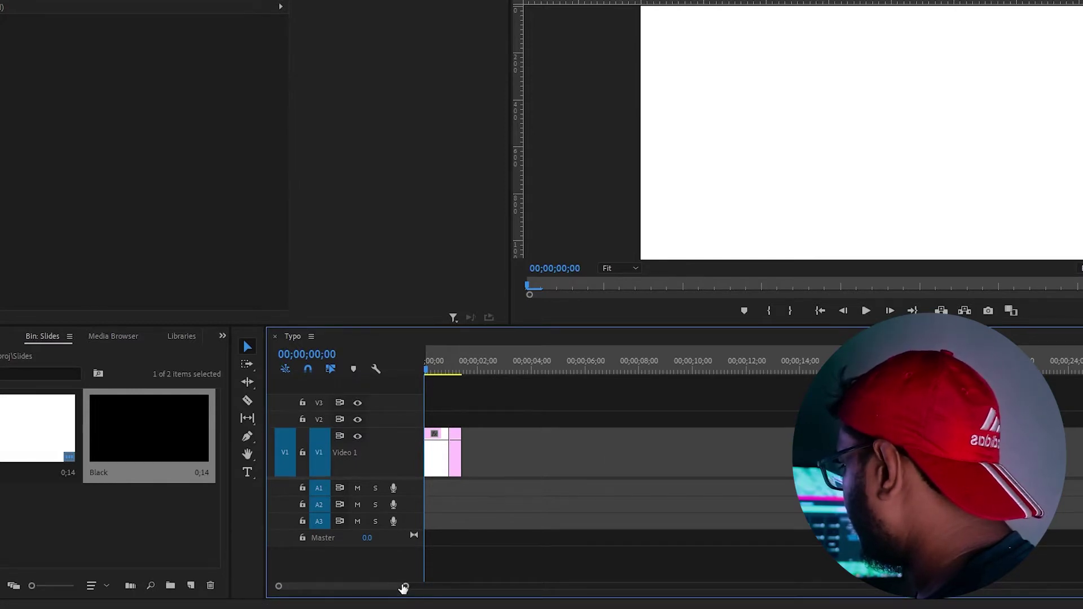
drag(404, 589, 340, 588)
Trim White, reposition Black directly after it on V1, and play back to check timing.
drag(503, 457, 465, 457)
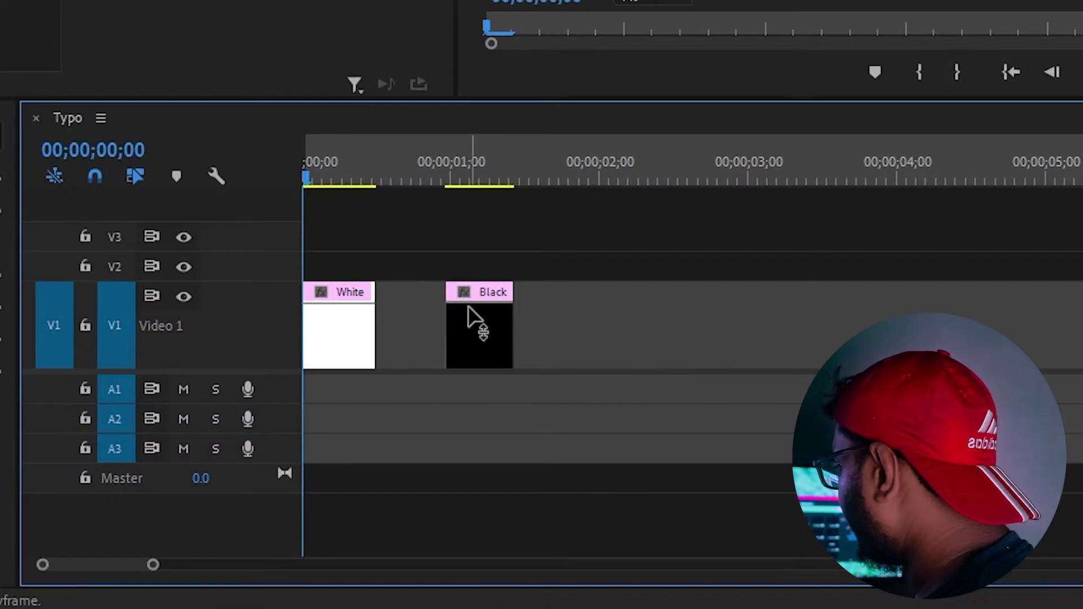
click(525, 434)
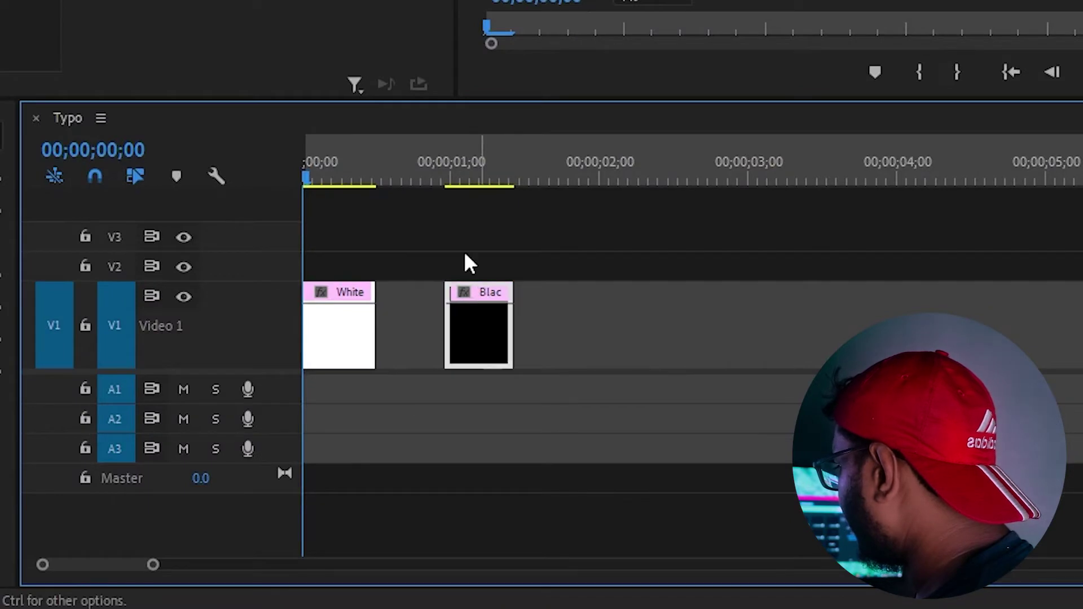
drag(482, 294, 342, 264)
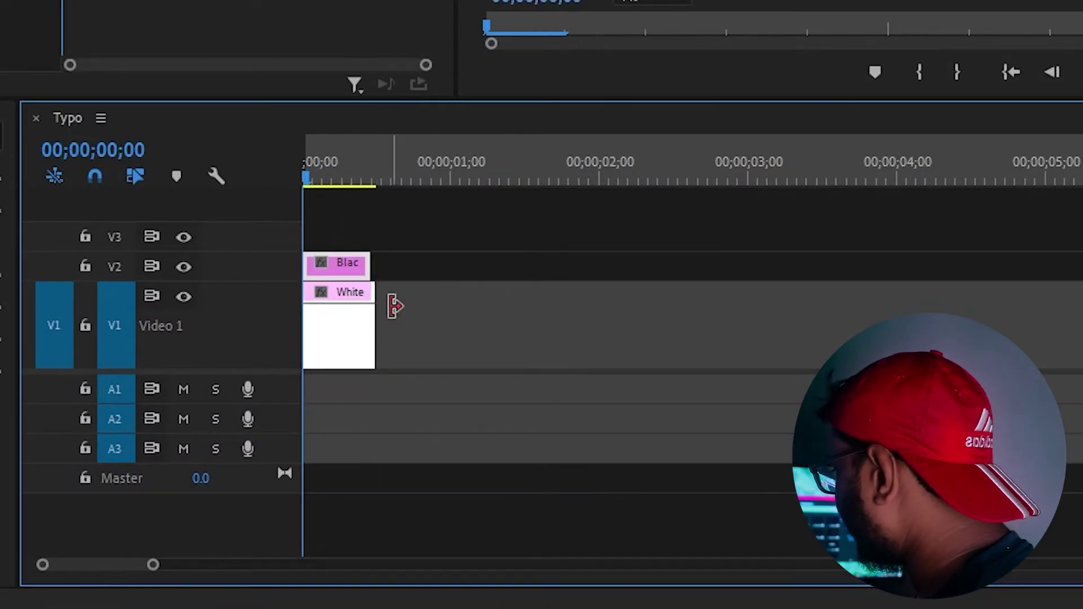
drag(373, 320, 370, 321)
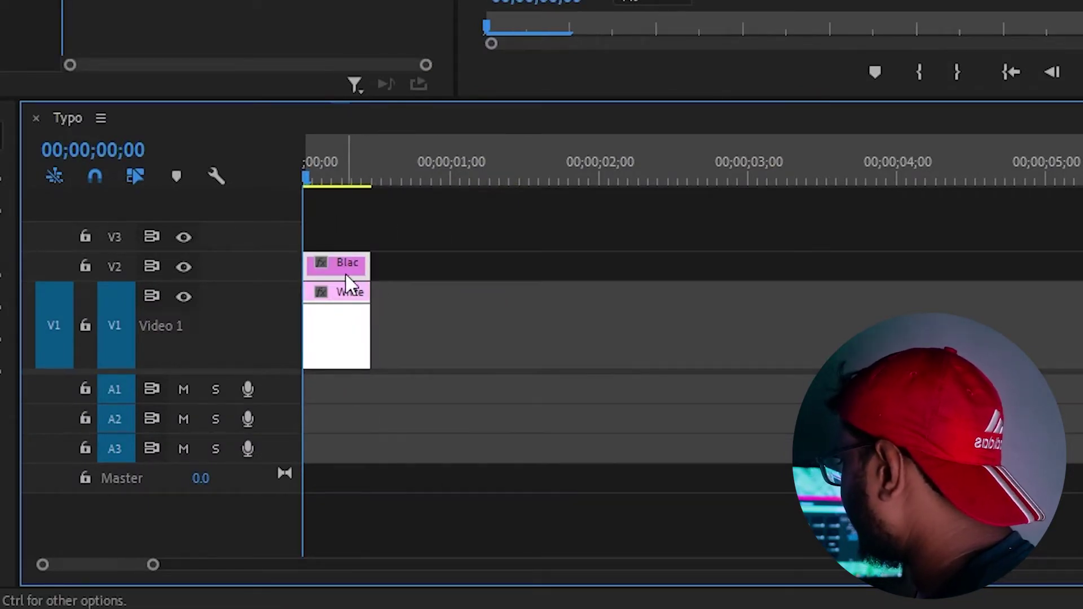
drag(347, 278, 415, 307)
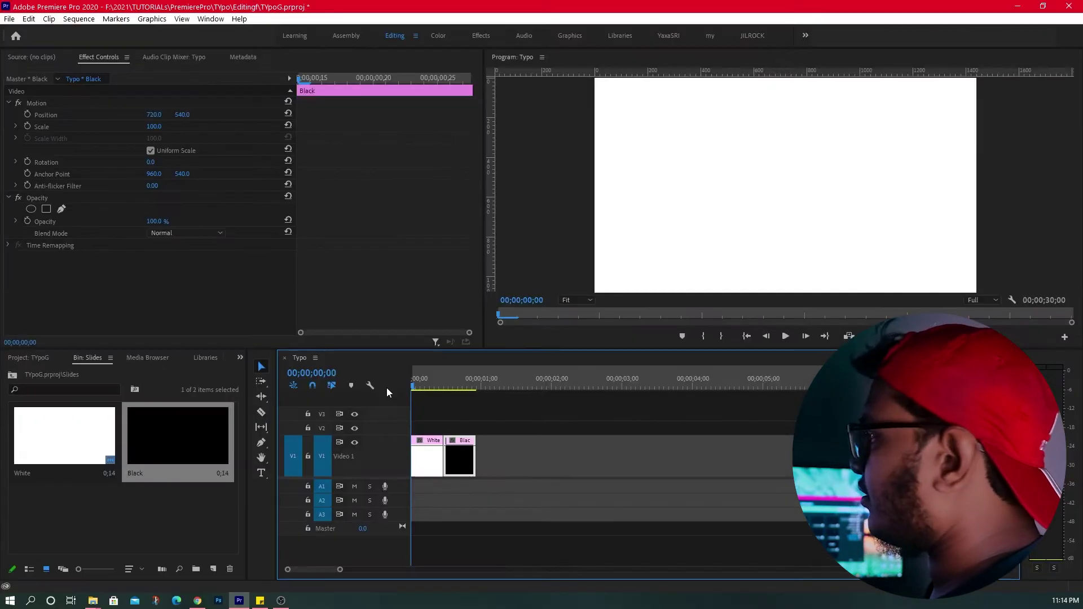
key(space)
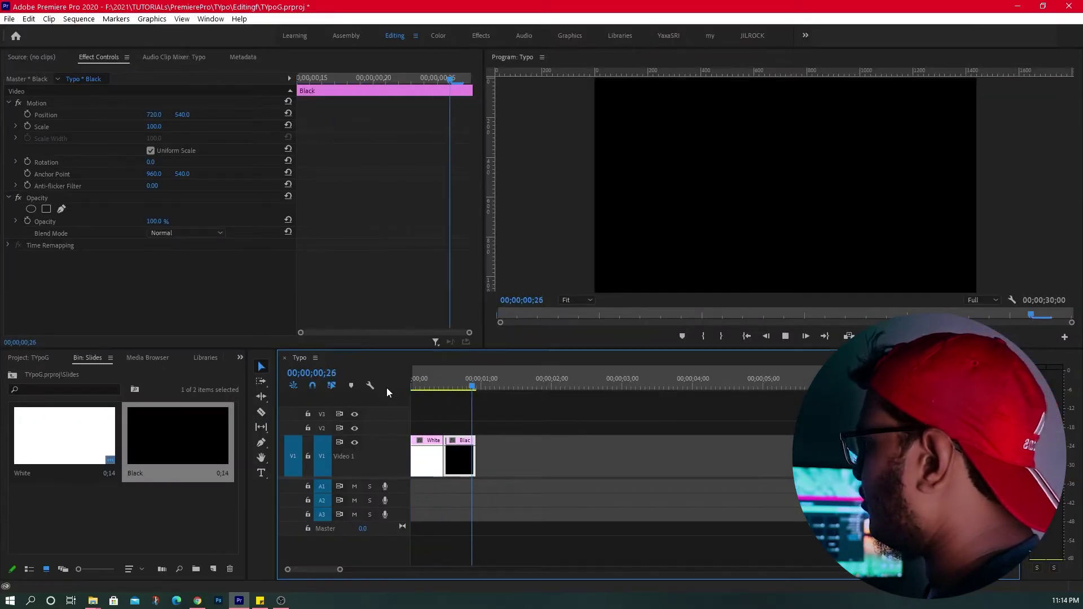
Trim White's out edge back to the playhead and replay the sequence from the start.
mouse_move(456, 383)
mouse_down()
mouse_move(416, 385)
mouse_move(428, 378)
mouse_up()
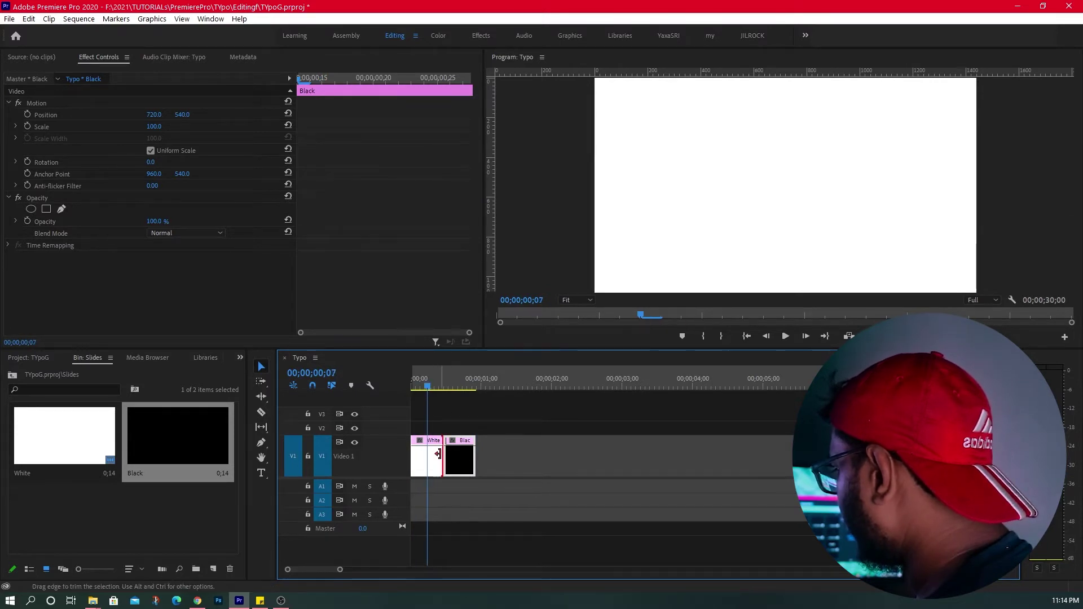
mouse_move(438, 454)
mouse_down()
mouse_move(427, 454)
mouse_move(455, 428)
mouse_move(421, 428)
mouse_move(445, 461)
mouse_up()
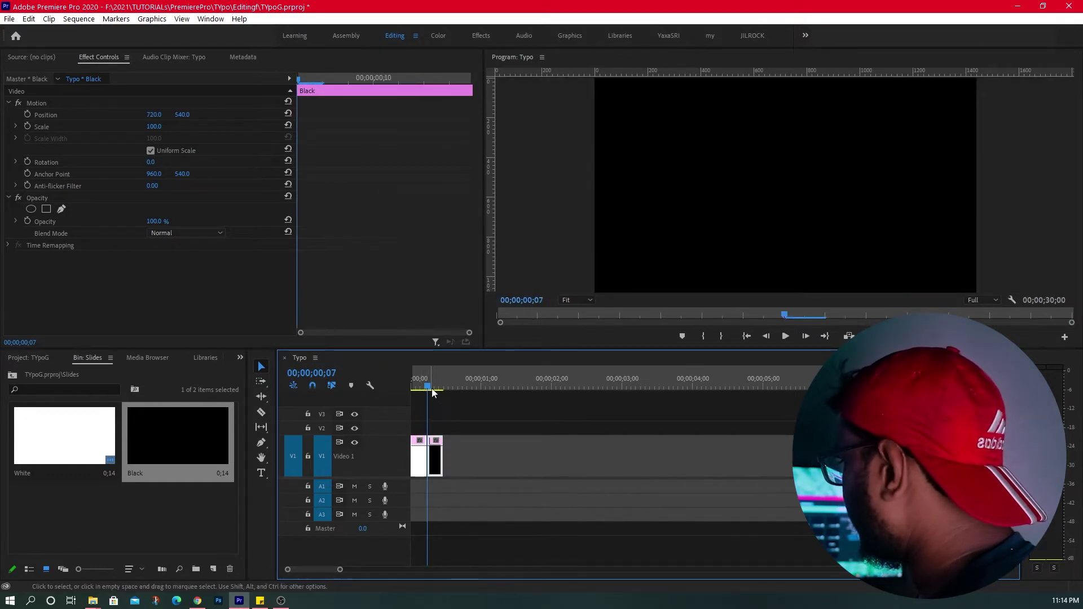
key(Home)
key(space)
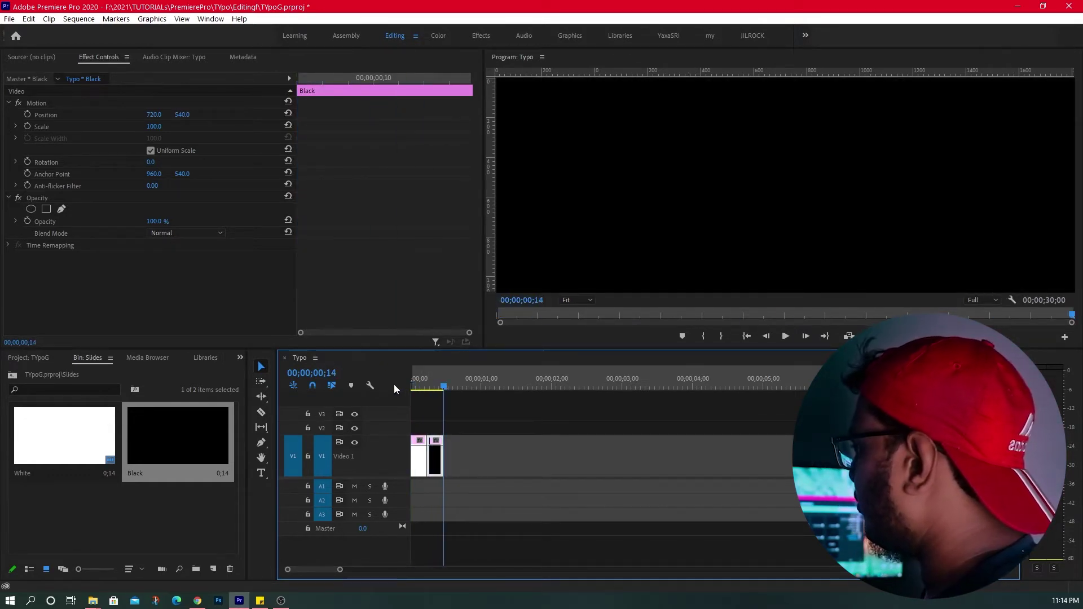
Return the Project panel from the Slides bin to the project root.
drag(434, 378, 401, 380)
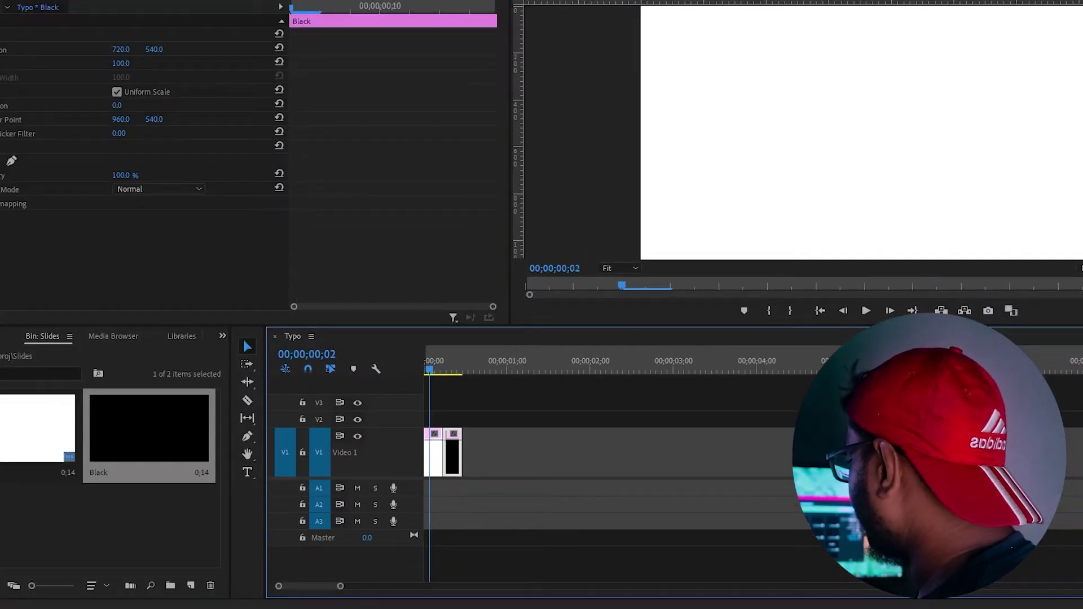
click(98, 373)
click(119, 522)
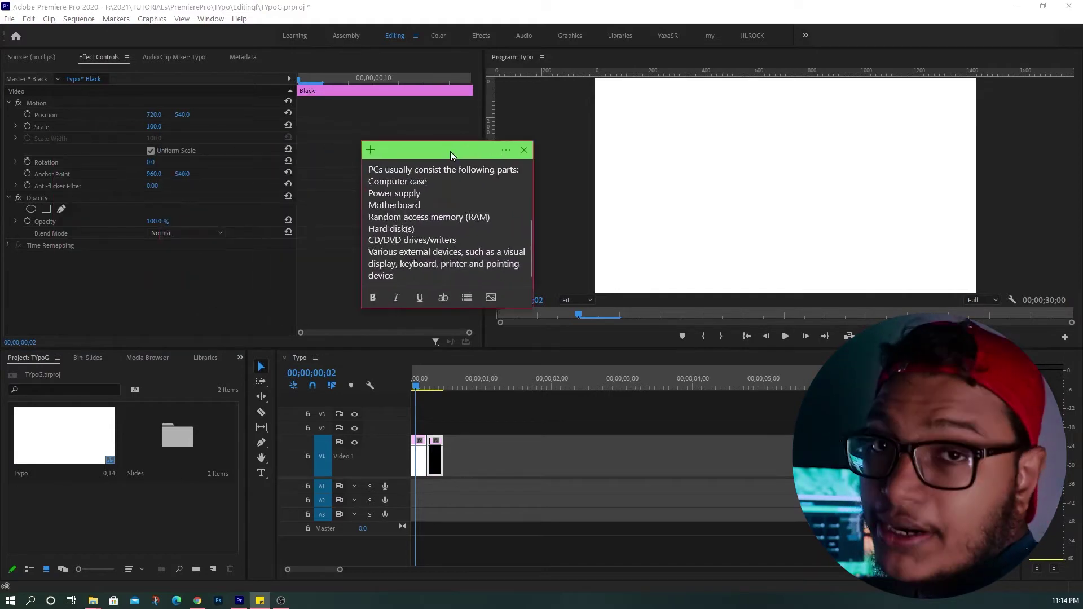
Move the sticky note aside, select 'A personal computer' in it, and return to Premiere.
drag(452, 150, 590, 129)
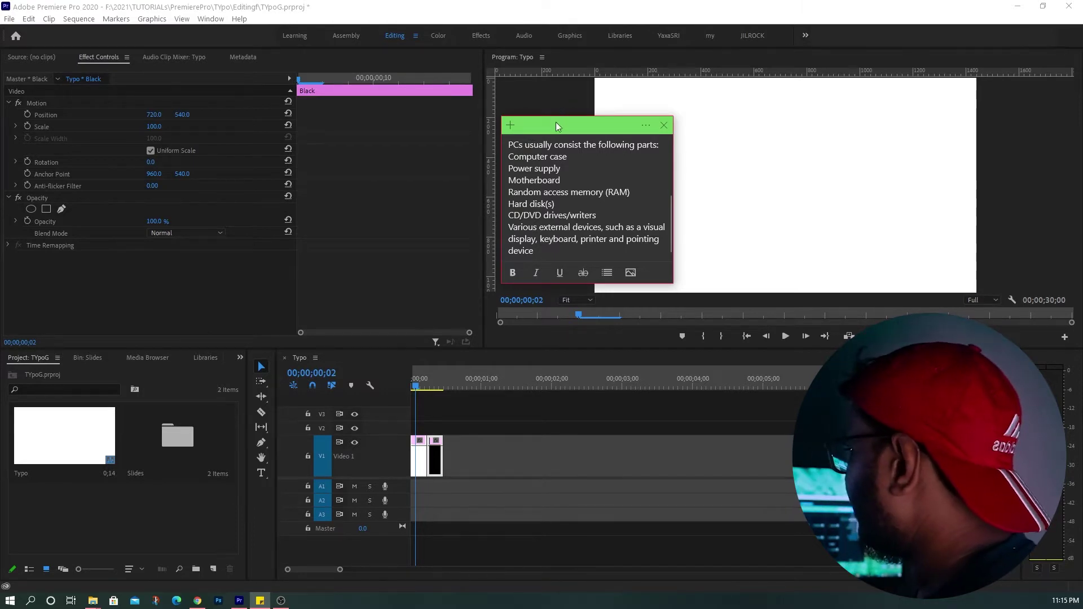
drag(557, 123, 829, 152)
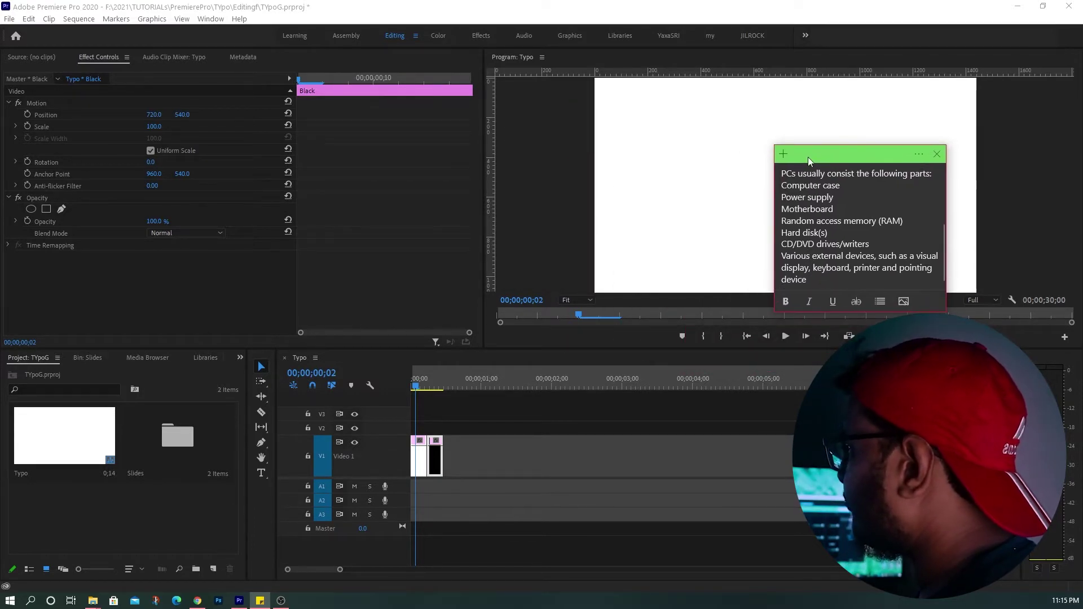
scroll(799, 175, up, 3)
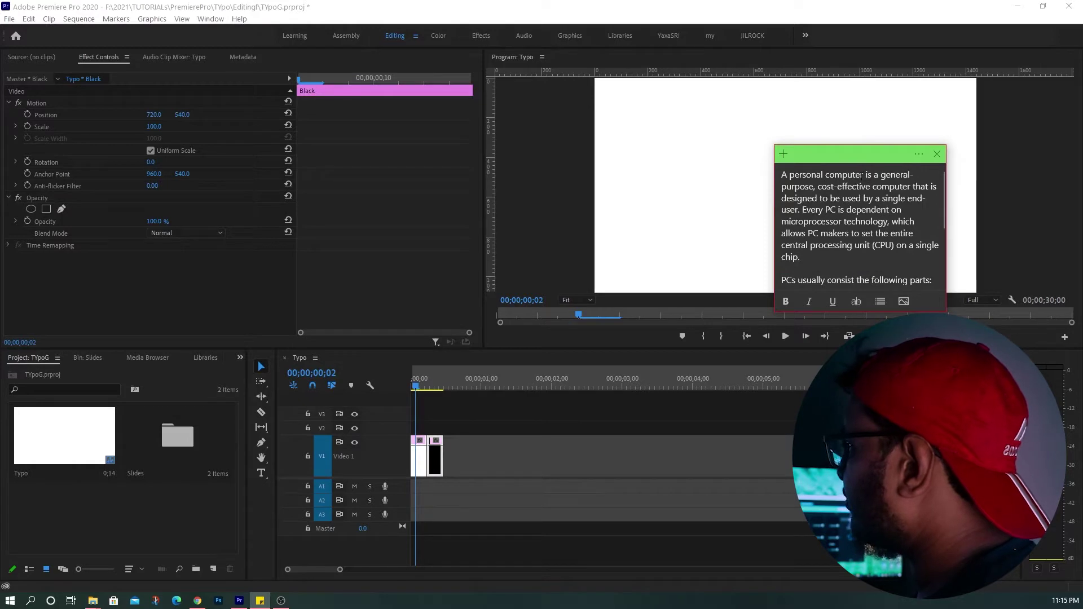
drag(863, 175, 783, 176)
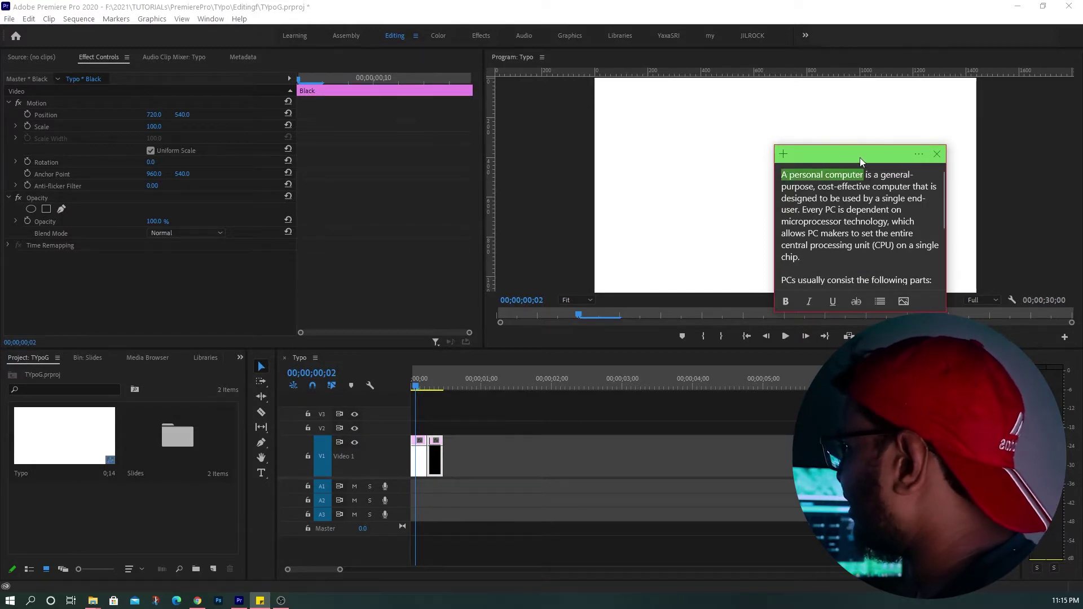
key(alt+Tab)
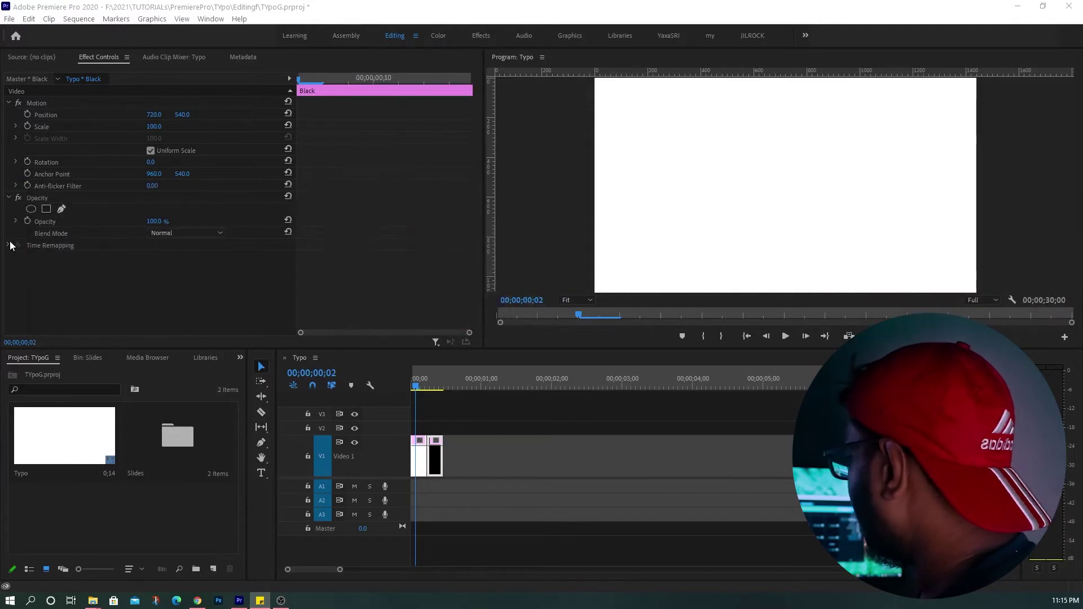
drag(422, 383, 403, 381)
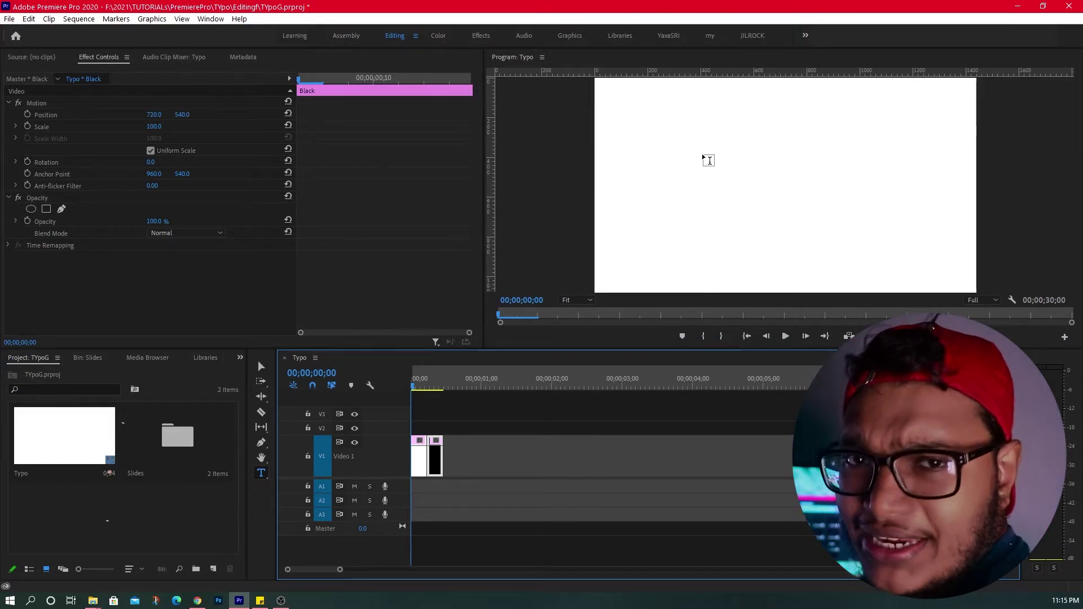
Draw a text box in the first frame and paste 'A personal computer' into it.
mouse_move(618, 140)
mouse_down()
mouse_move(899, 240)
mouse_move(945, 246)
mouse_up()
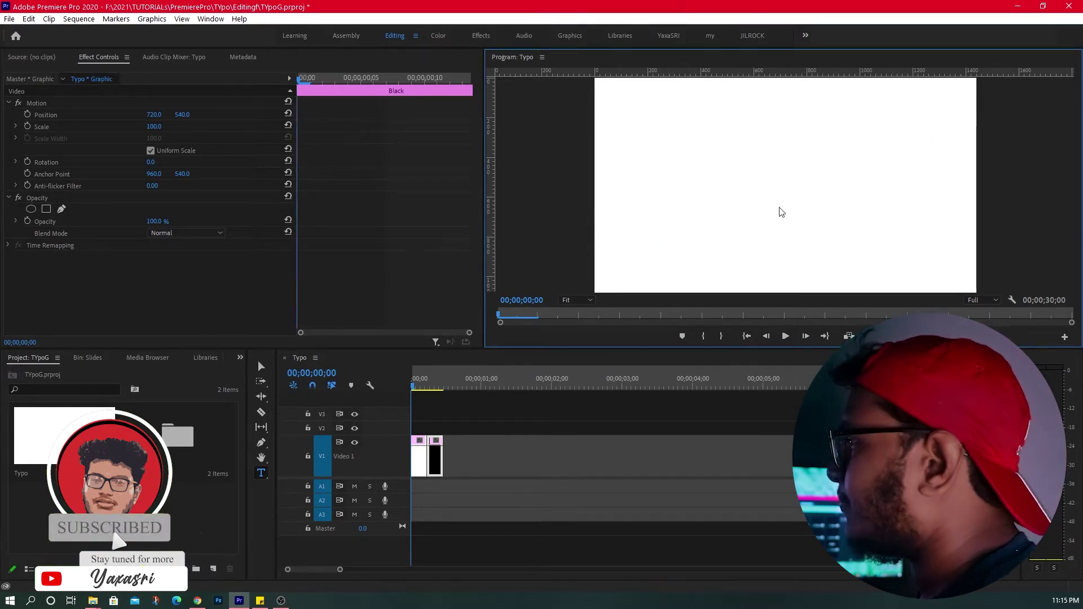
key(ctrl+shift+z)
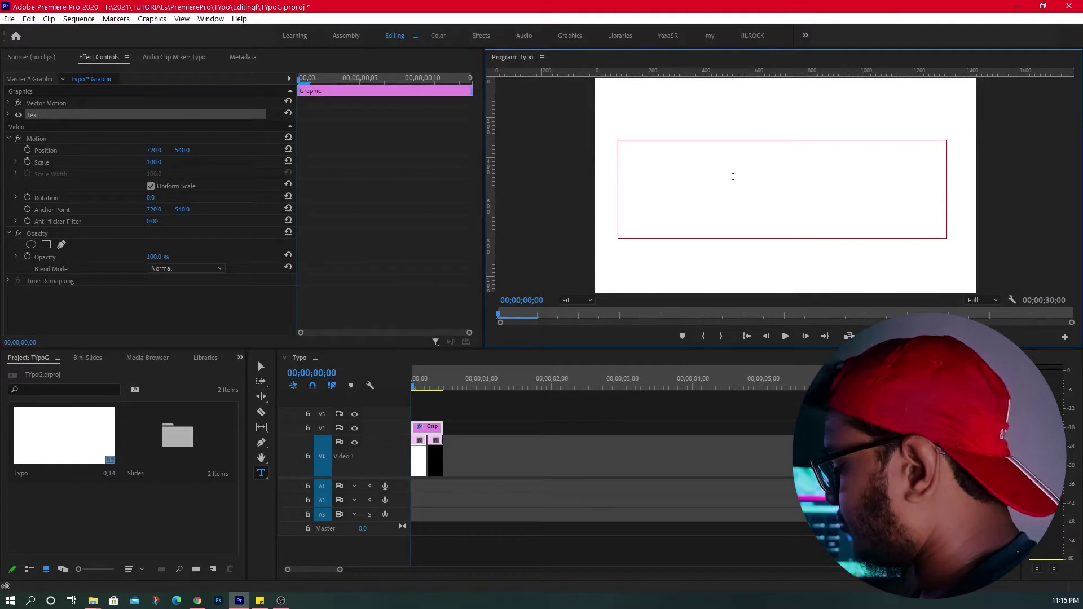
text(Te)
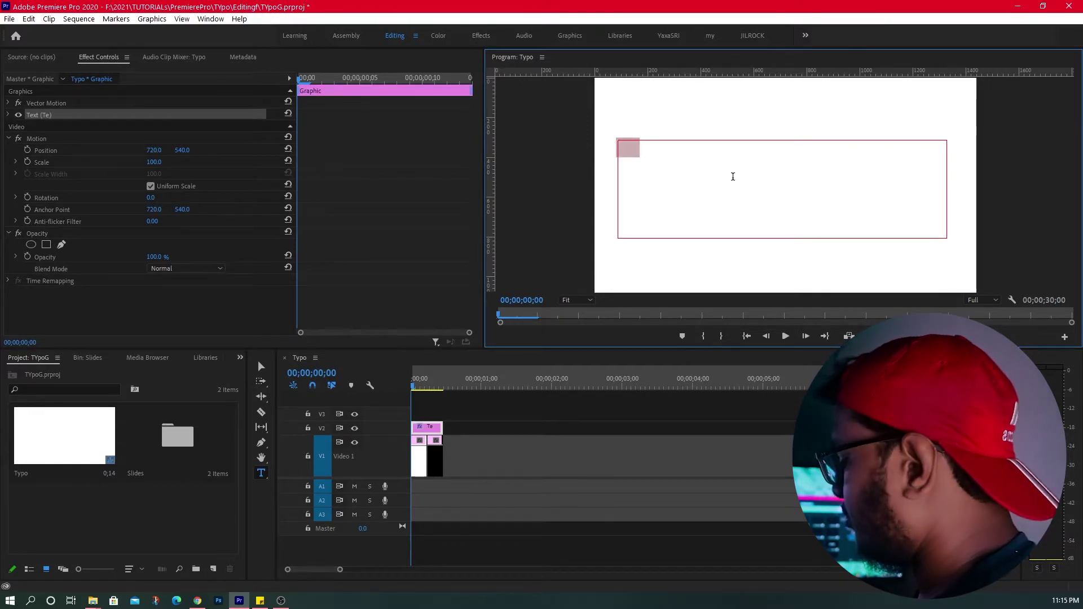
key(ctrl+v)
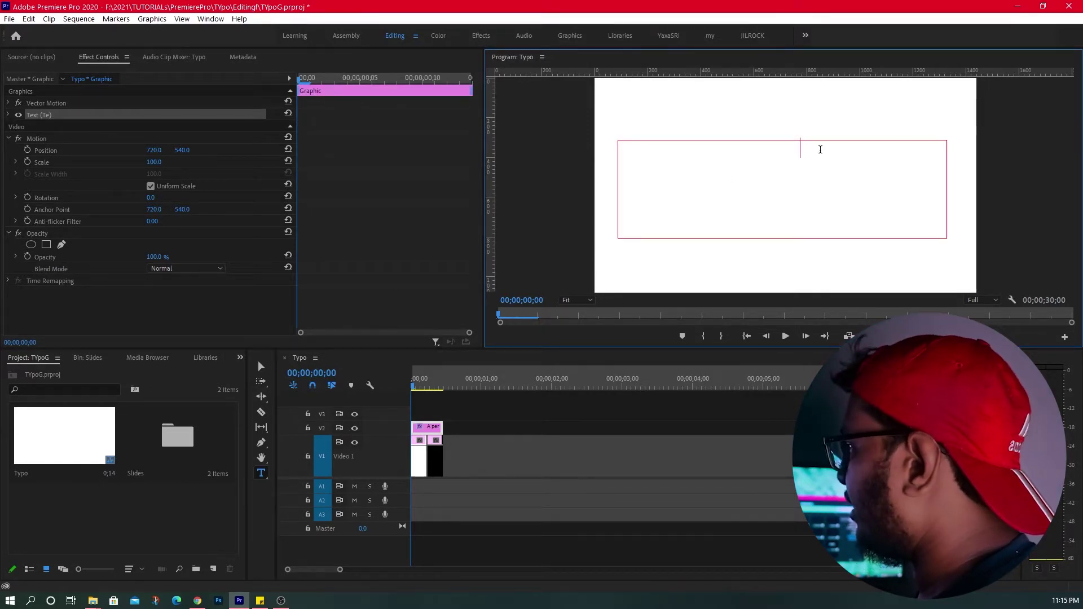
drag(821, 149, 609, 154)
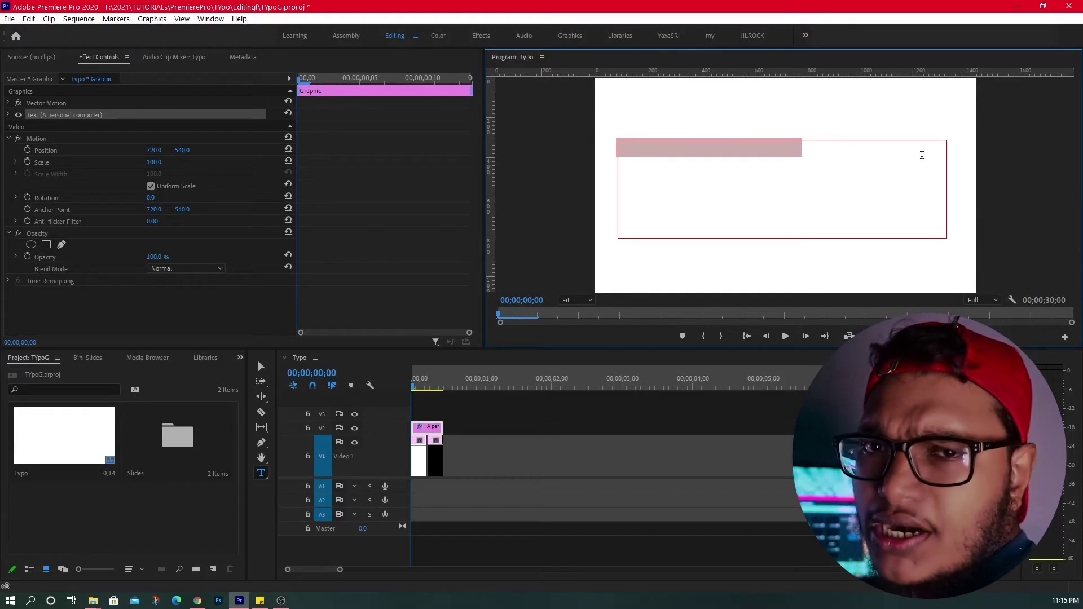
click(570, 35)
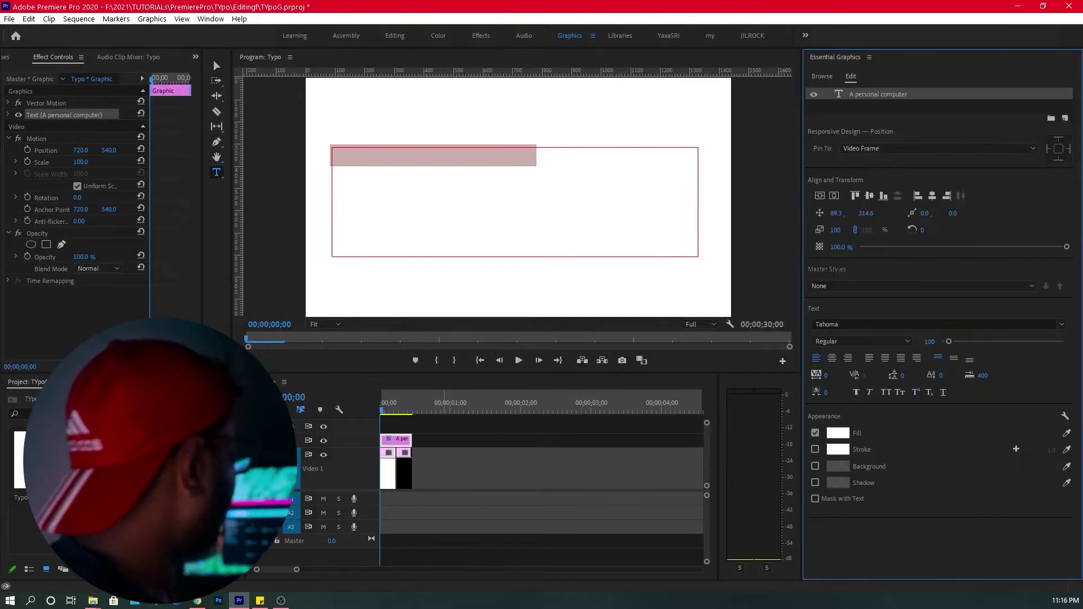
Set the title's fill colour to black.
click(837, 433)
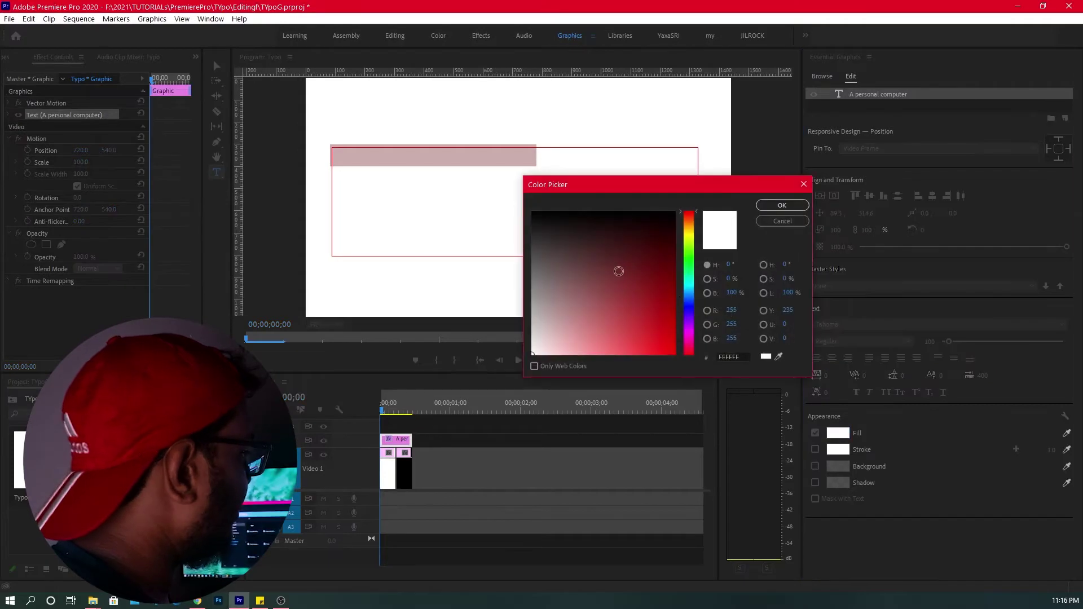
click(782, 205)
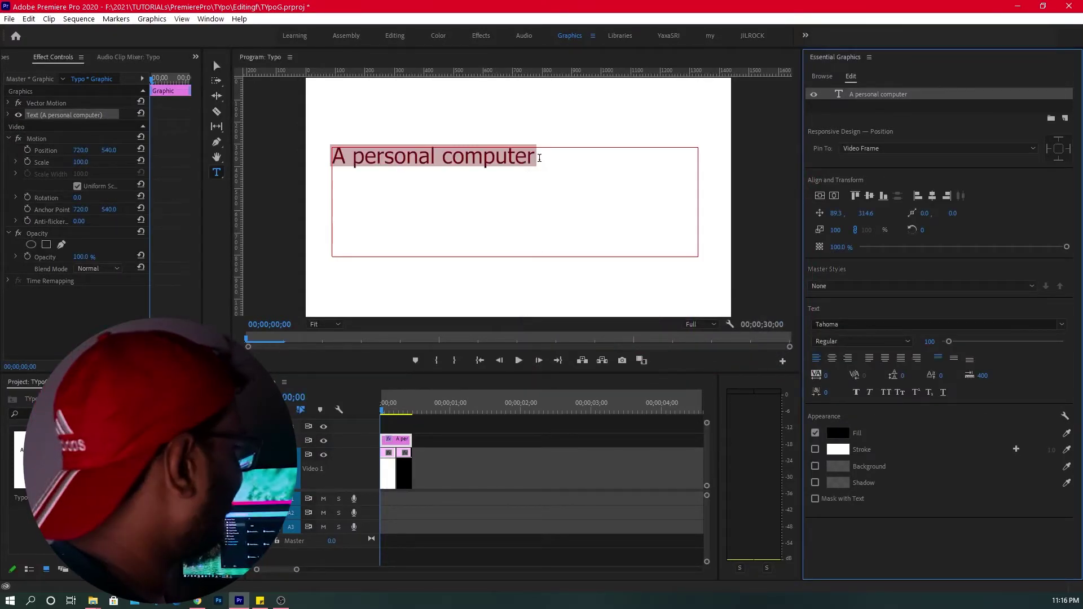
click(539, 158)
Centre-align the 'A personal computer' text within its box.
drag(563, 162, 293, 162)
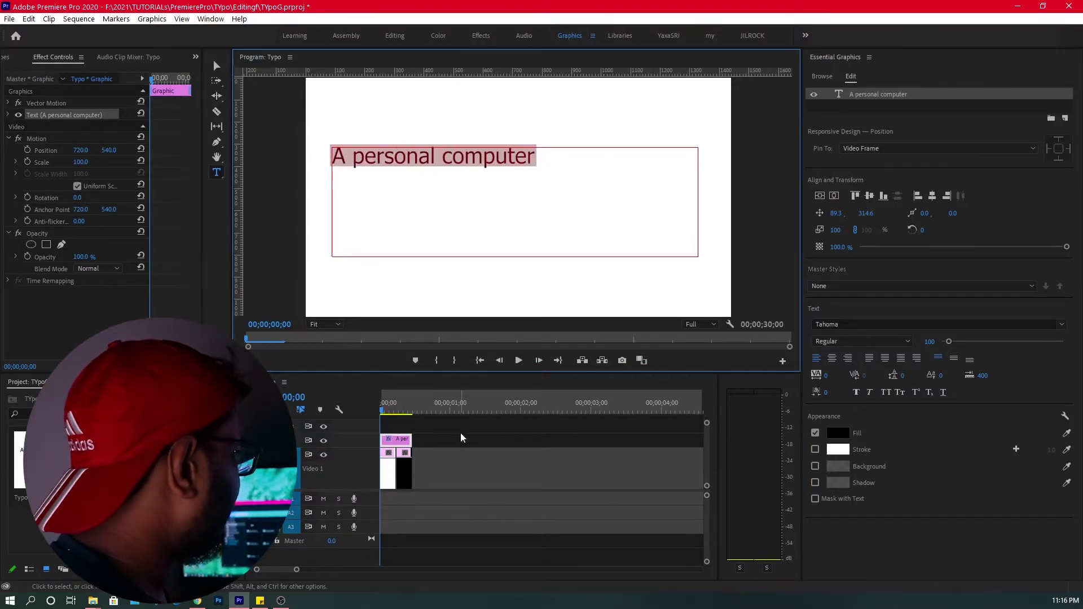
click(542, 153)
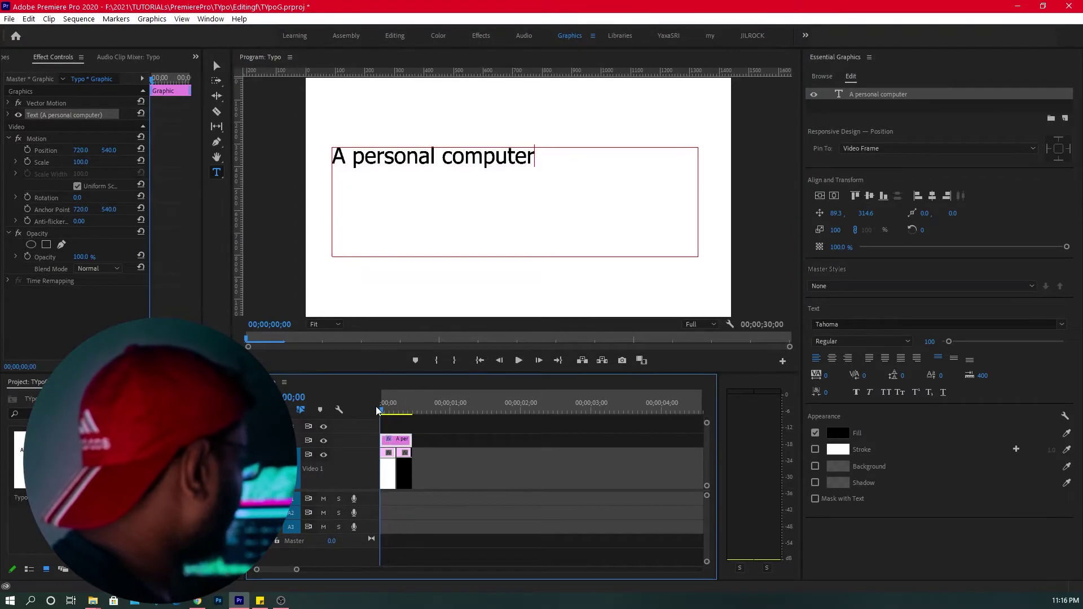
key(ctrl+a)
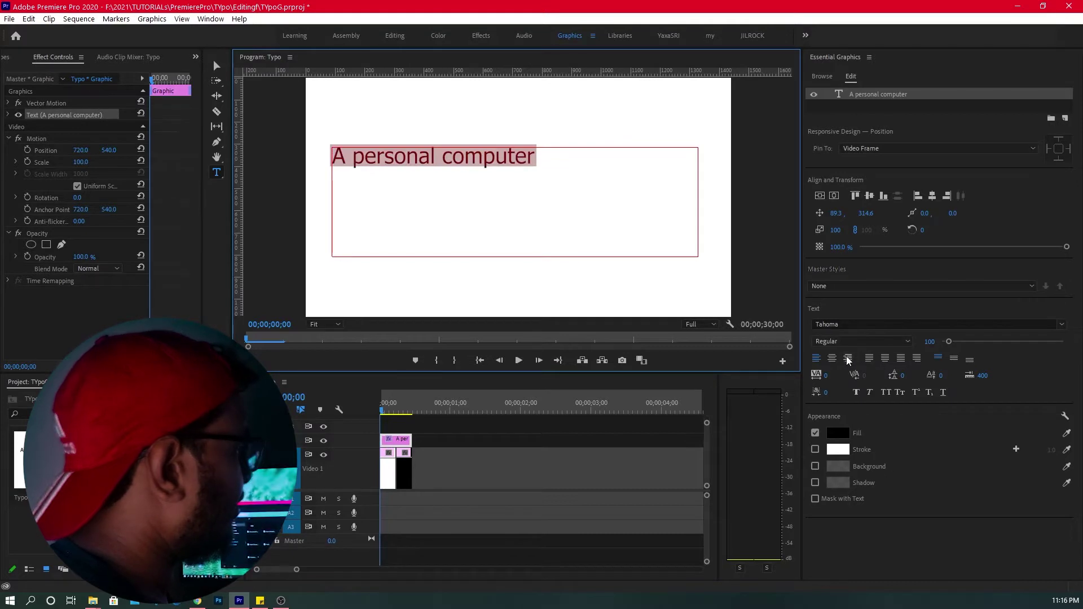
click(832, 358)
click(626, 161)
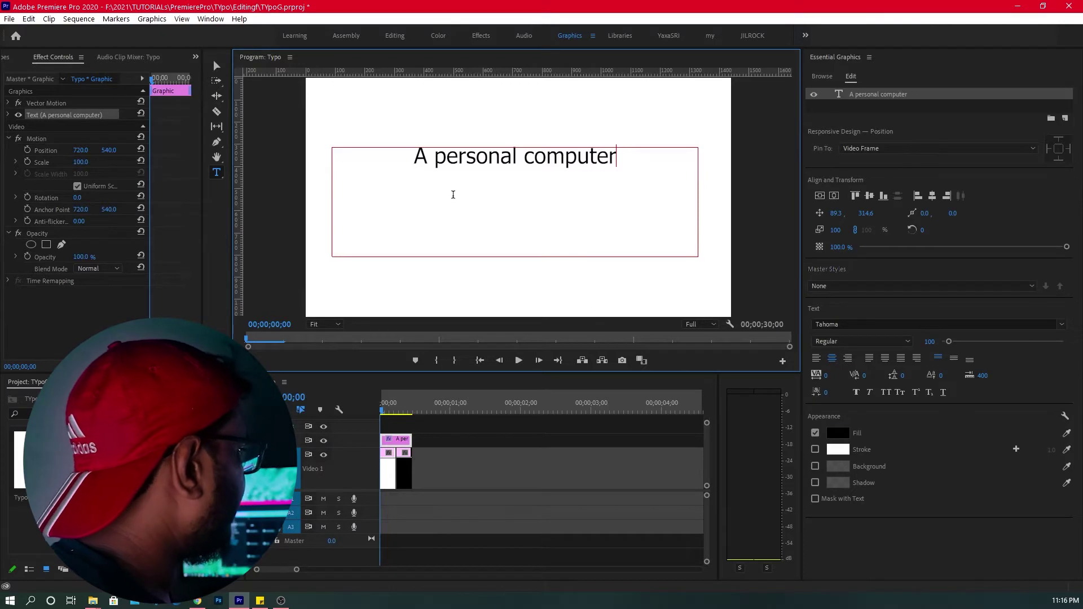
Change the title's font to Nexa Bold.
drag(626, 158, 435, 163)
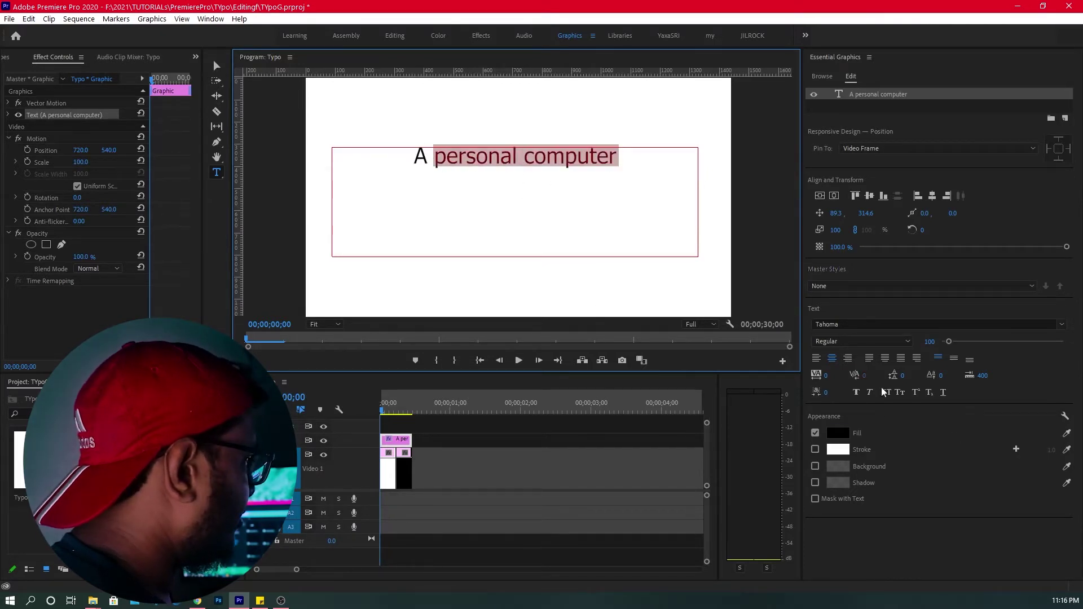
click(1061, 325)
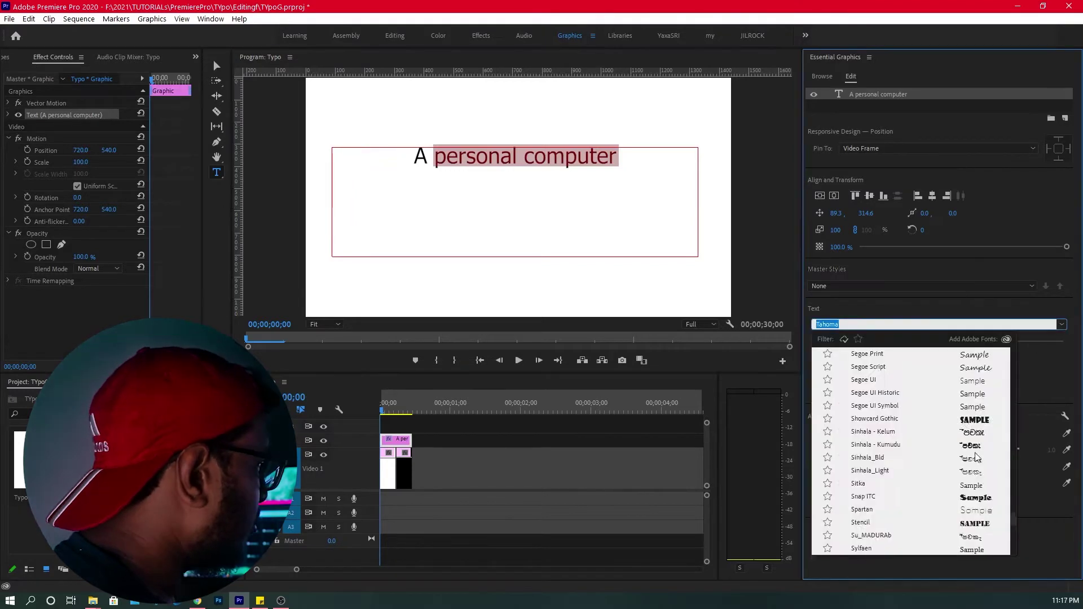
click(914, 440)
click(909, 323)
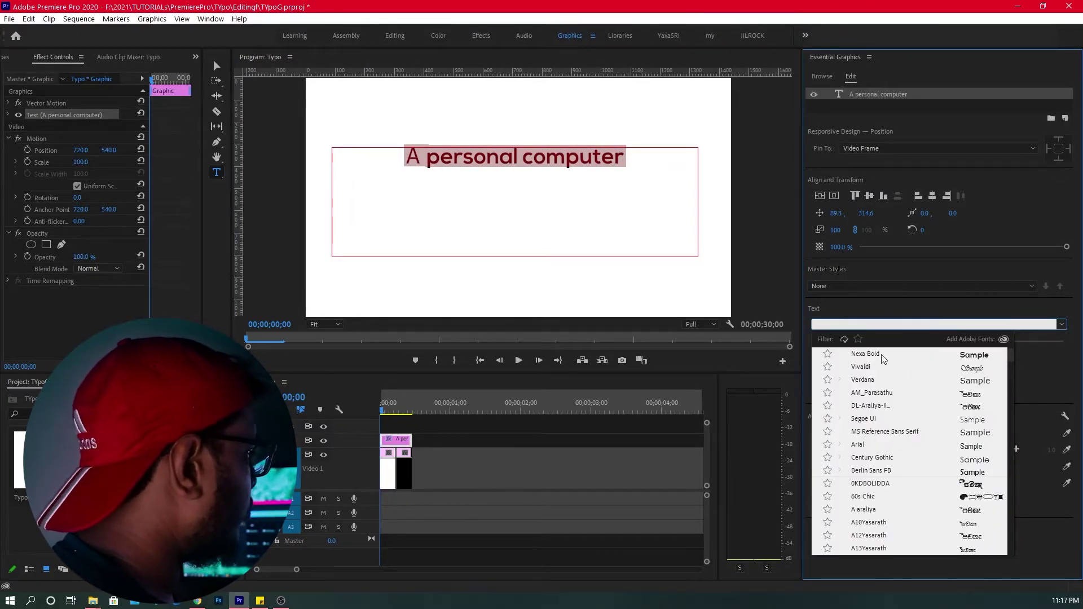
click(469, 163)
click(637, 160)
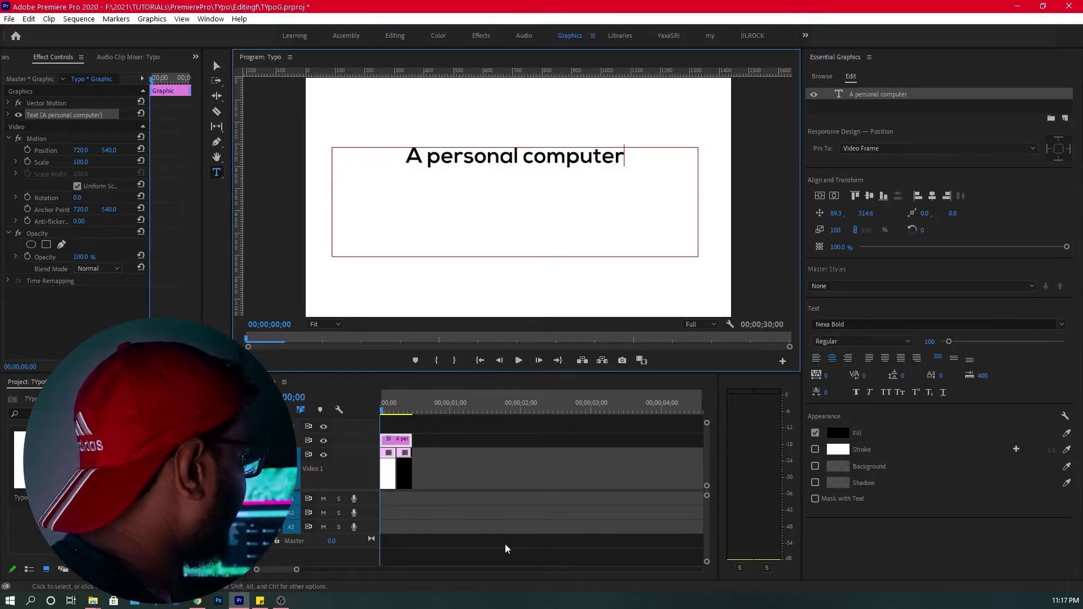
Set the title's font size to 82 and preview it at frame 2.
click(952, 342)
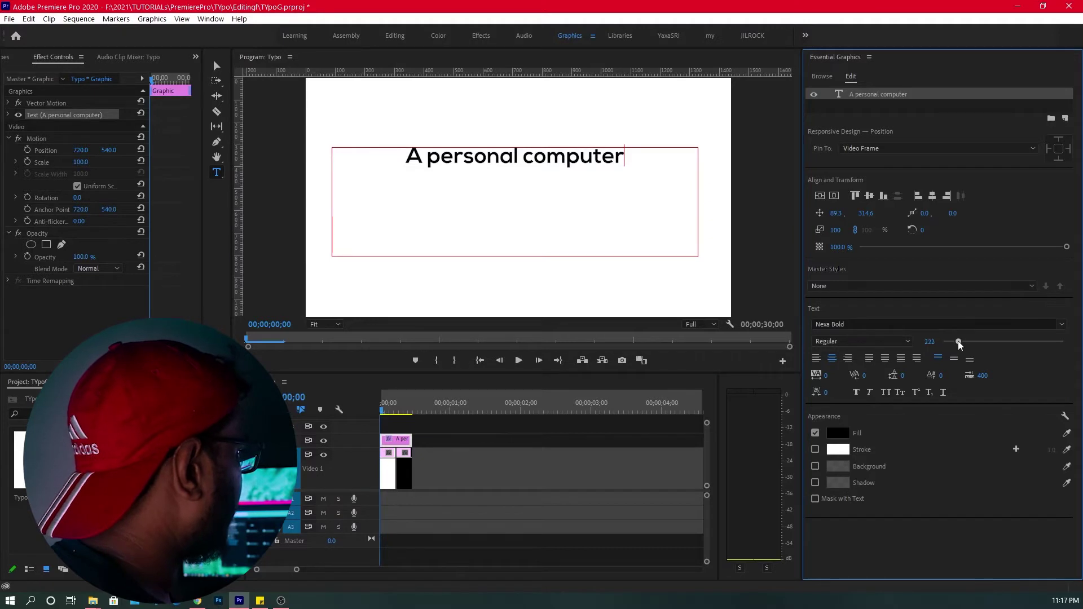
triple_click(640, 160)
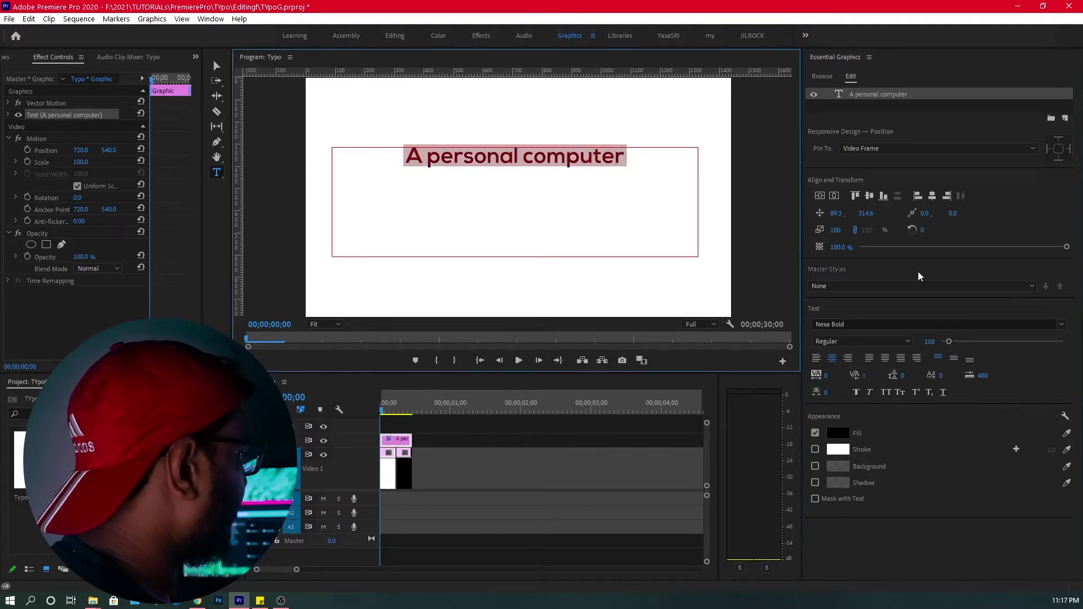
drag(949, 341, 946, 342)
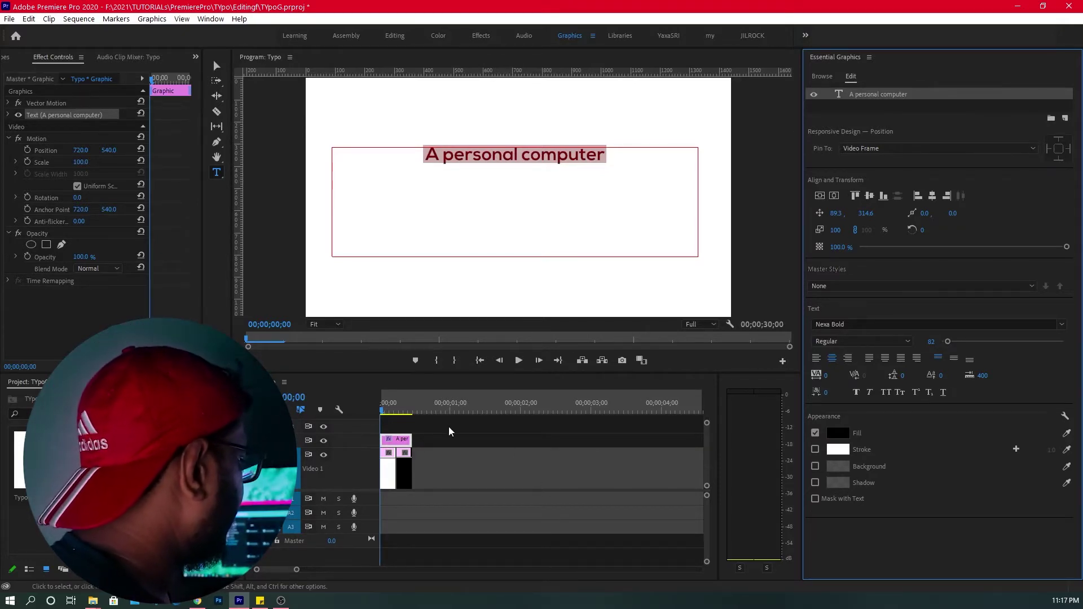
click(405, 410)
click(386, 411)
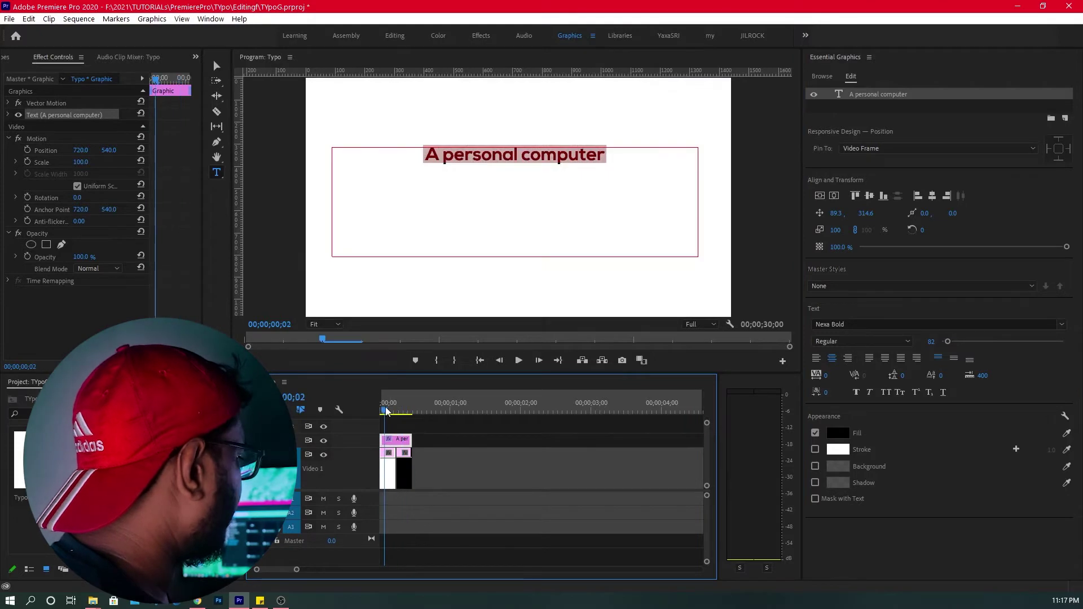
With the Selection tool, shrink the title's text box to fit the text.
click(474, 454)
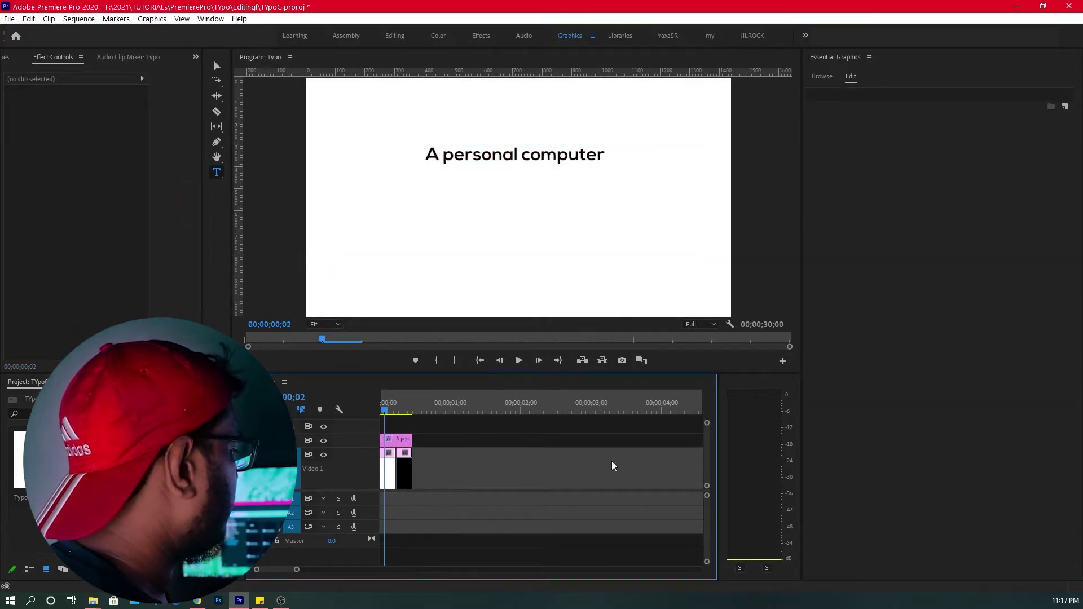
key(v)
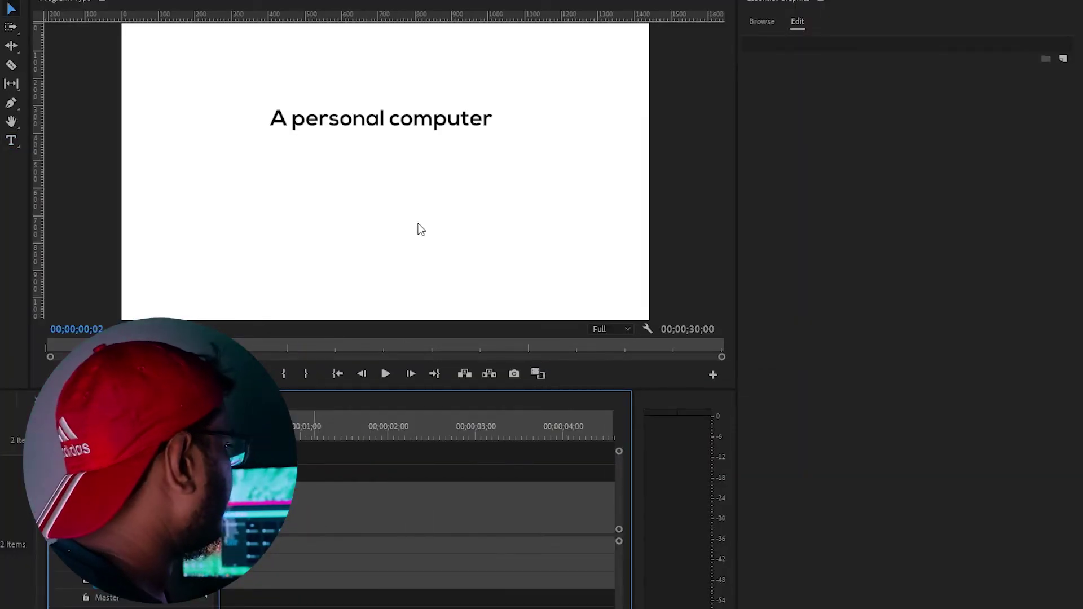
drag(381, 123, 388, 152)
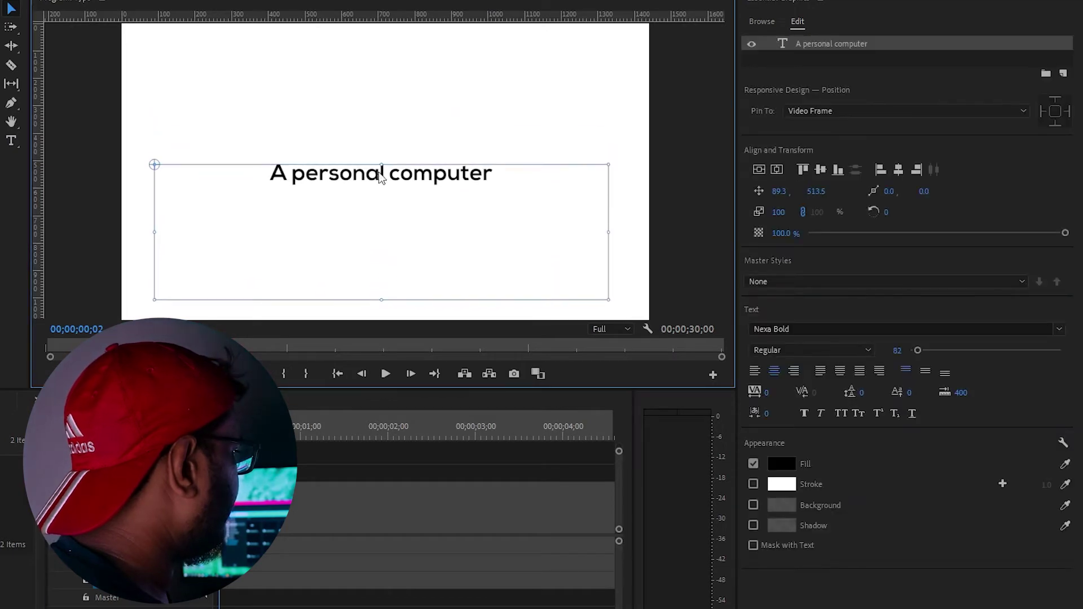
drag(380, 273, 386, 170)
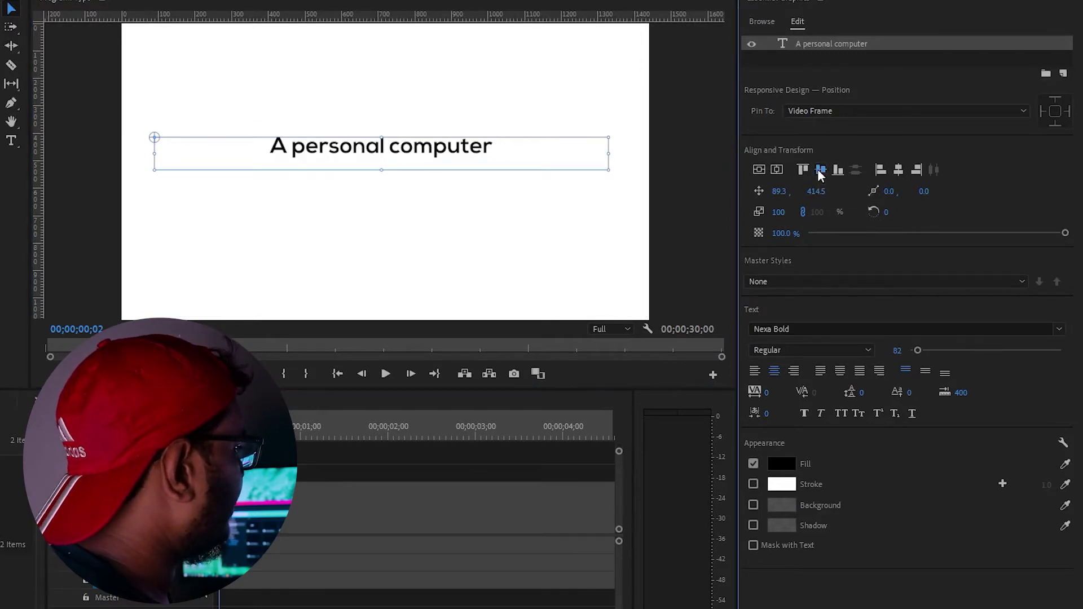
Align the title to the frame's vertical and horizontal centre.
click(820, 170)
click(897, 174)
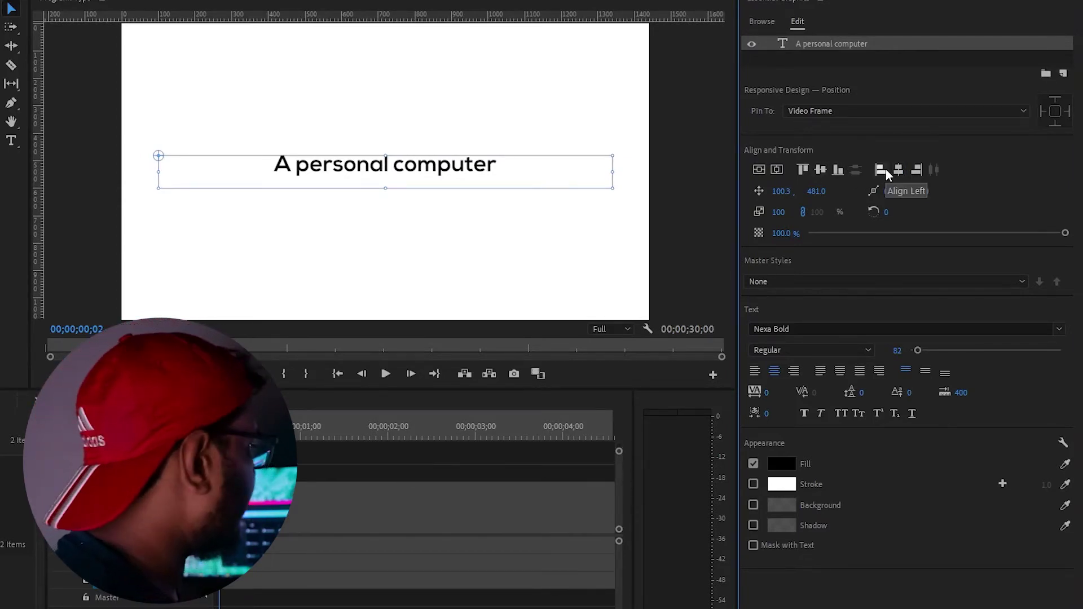
click(418, 472)
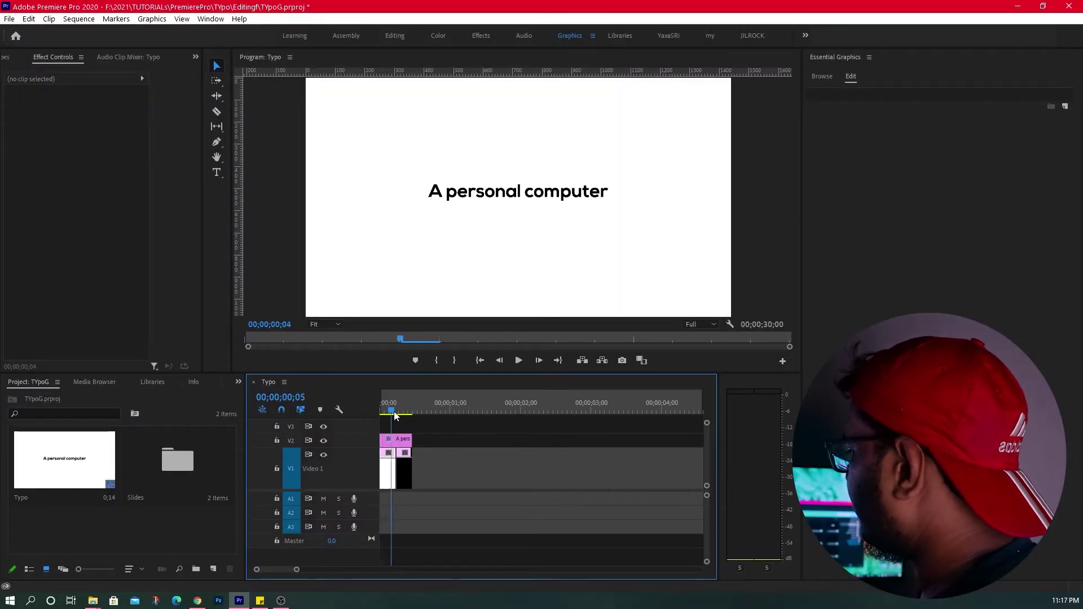
Preview the opening frames and select the V2 title clip, undoing a misplaced paste.
click(387, 411)
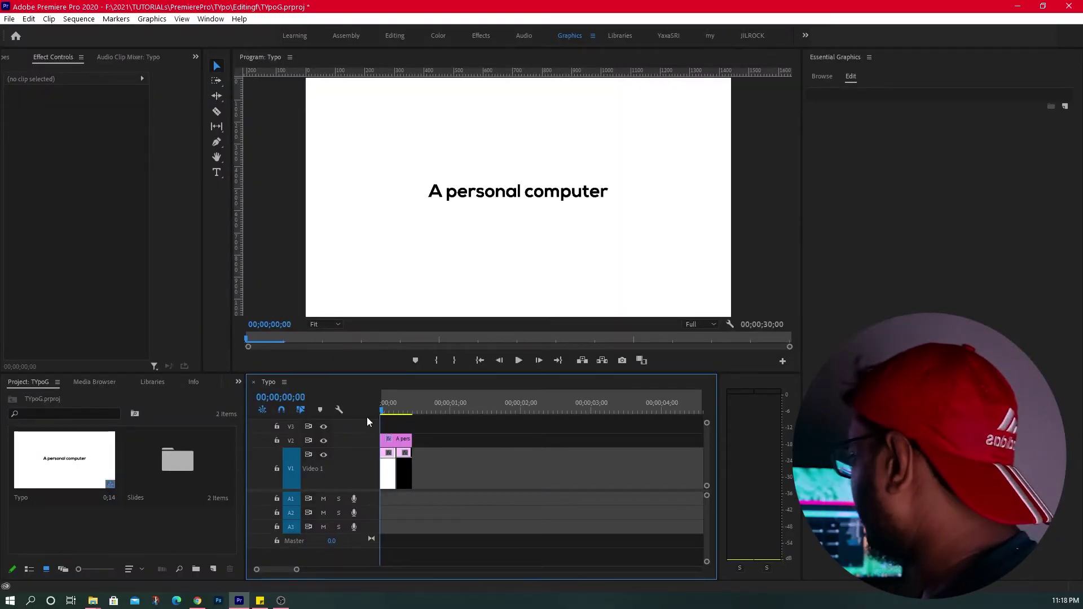
mouse_move(390, 417)
mouse_down()
mouse_move(378, 414)
mouse_move(394, 418)
mouse_up()
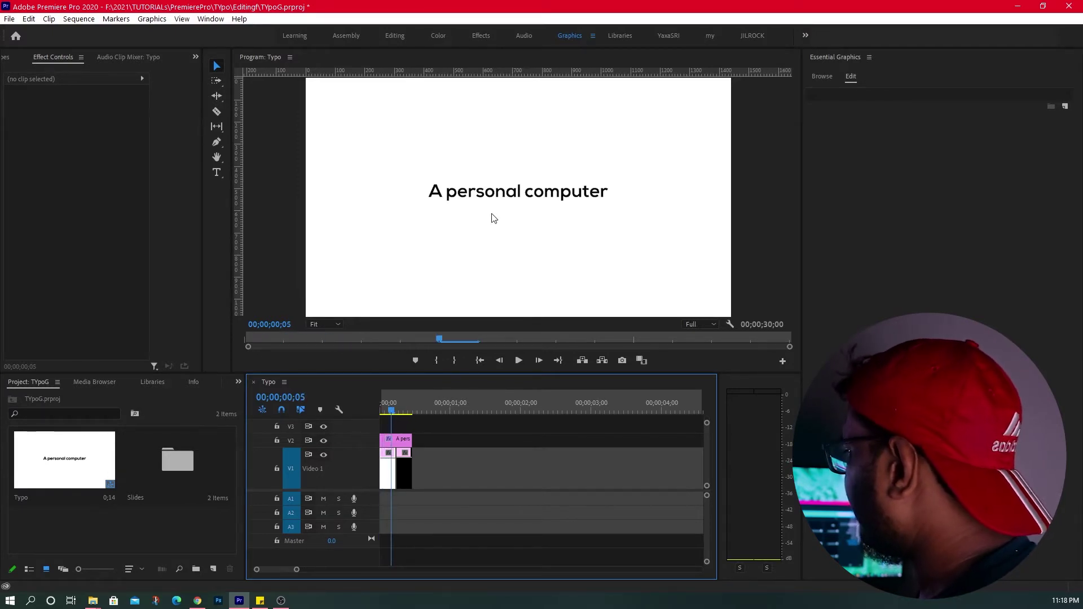
double_click(526, 195)
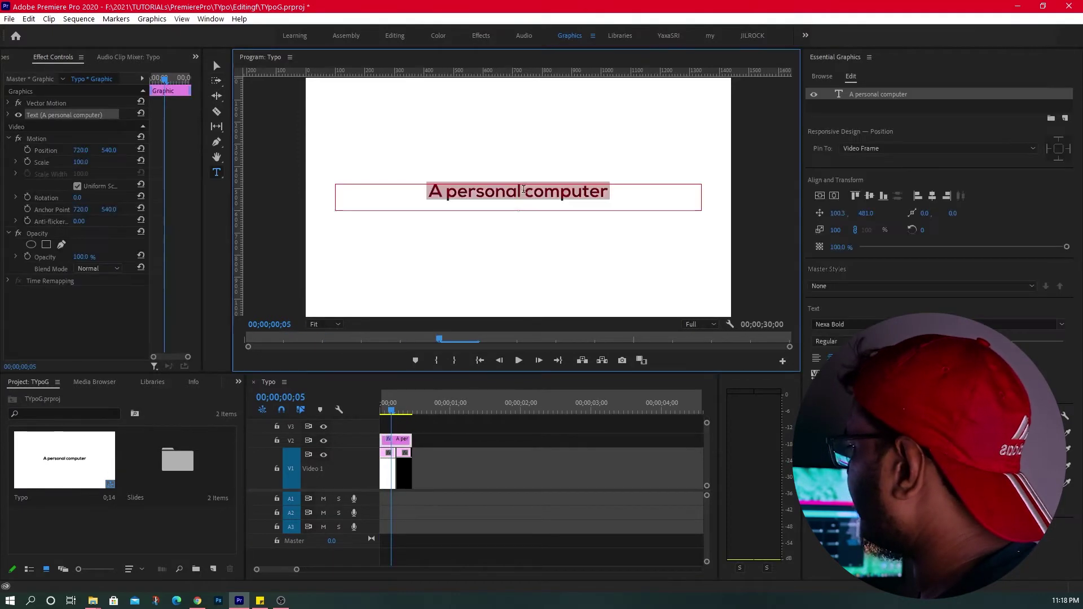
click(452, 461)
click(392, 442)
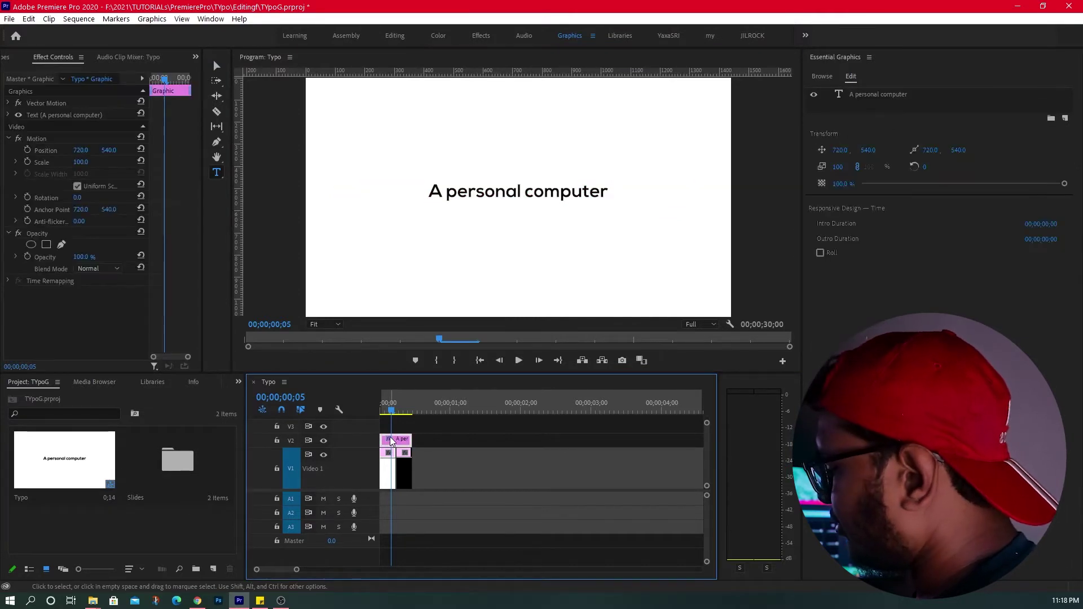
key(ctrl+v)
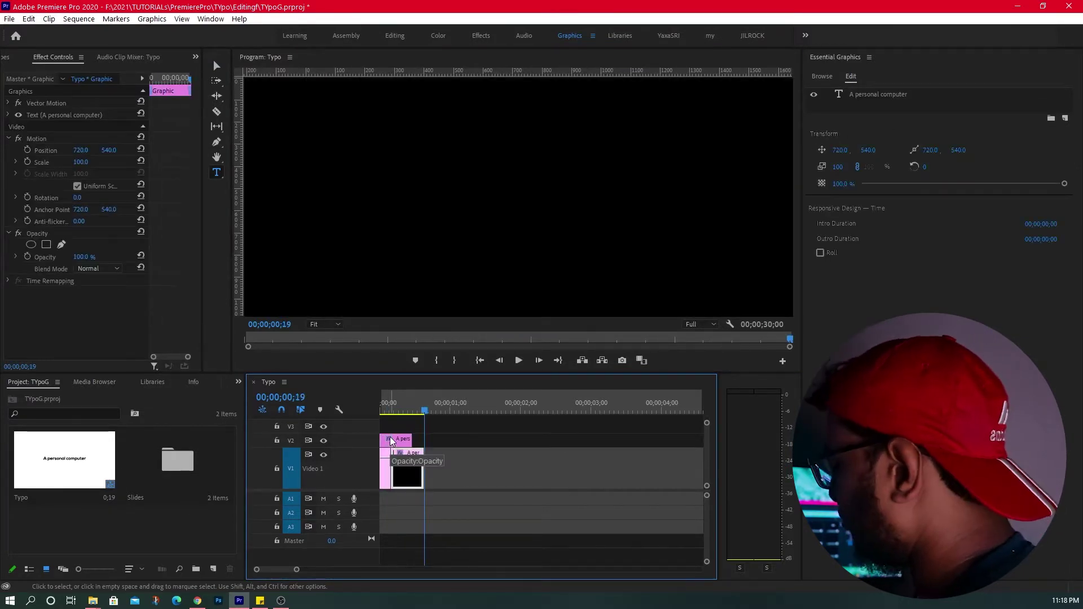
key(ctrl+z)
click(392, 441)
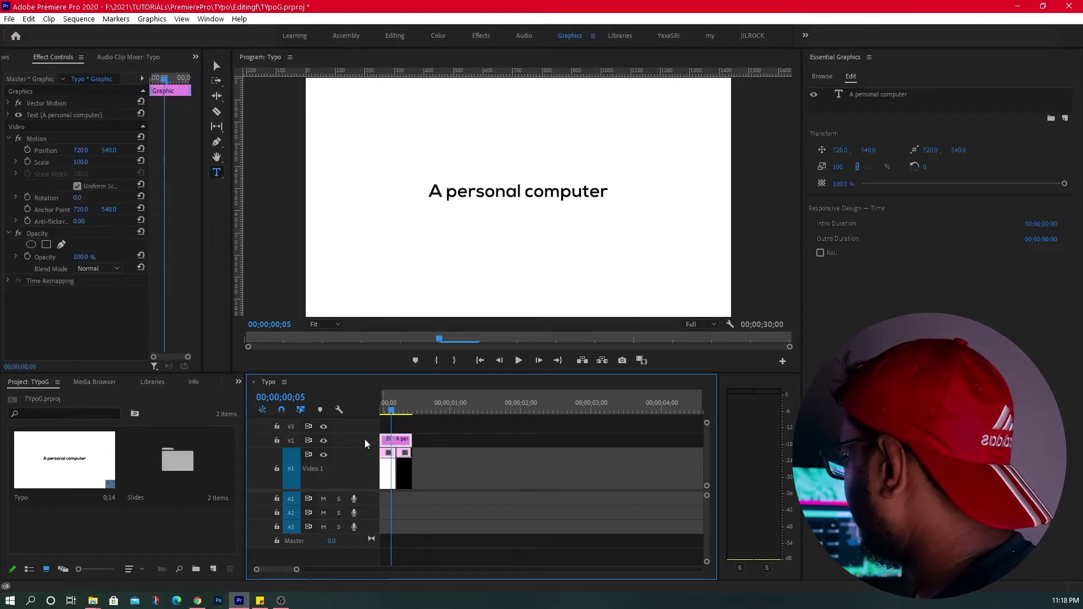
Paste the title copy at about 1 second and move it up to V3 near the start.
click(419, 404)
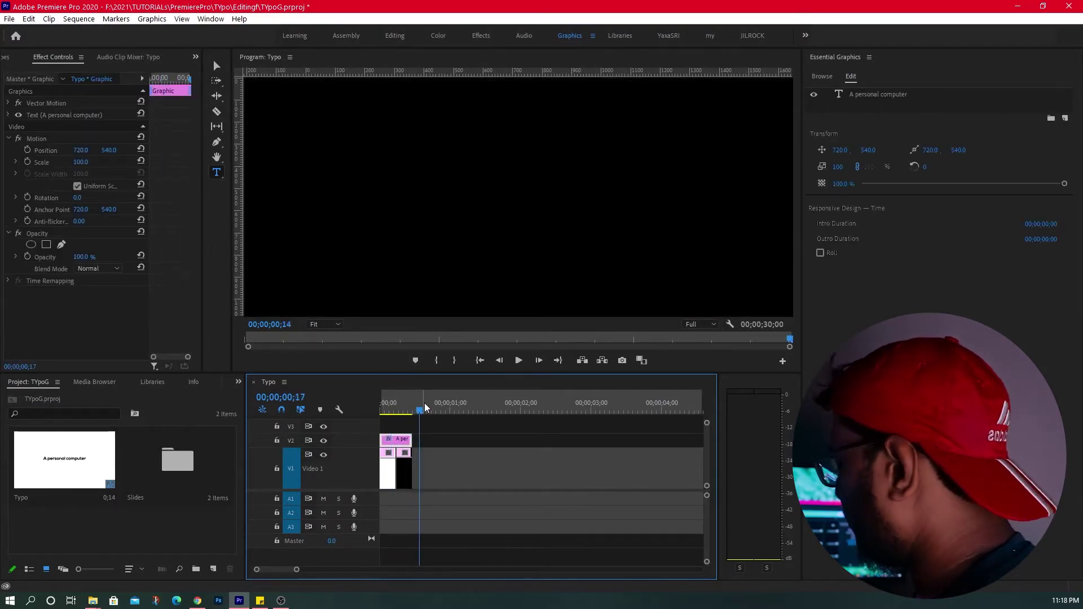
key(ctrl+v)
key(ctrl+v)
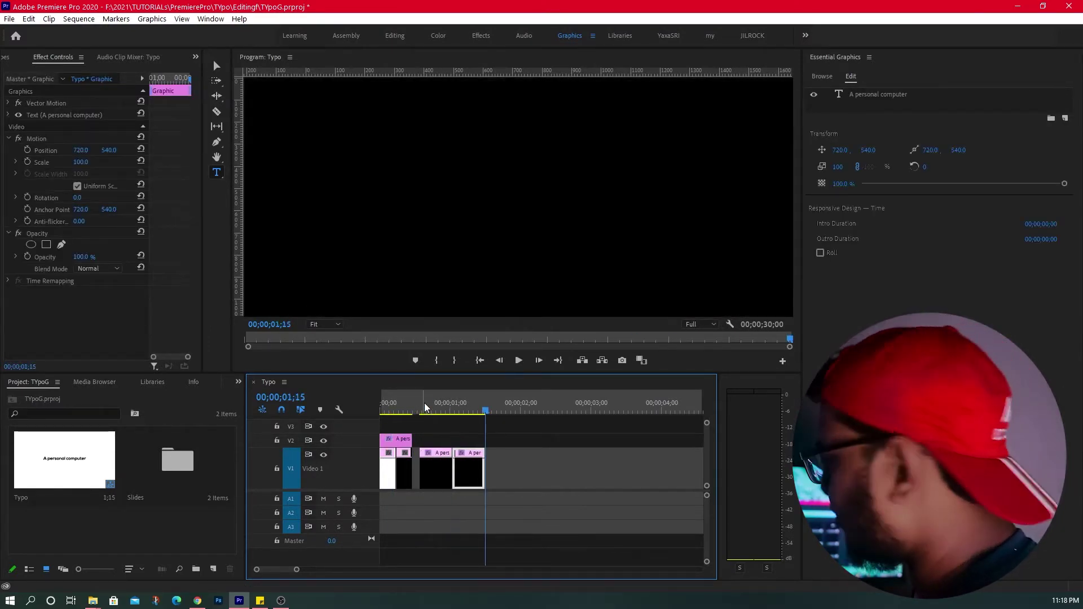
drag(432, 457, 405, 426)
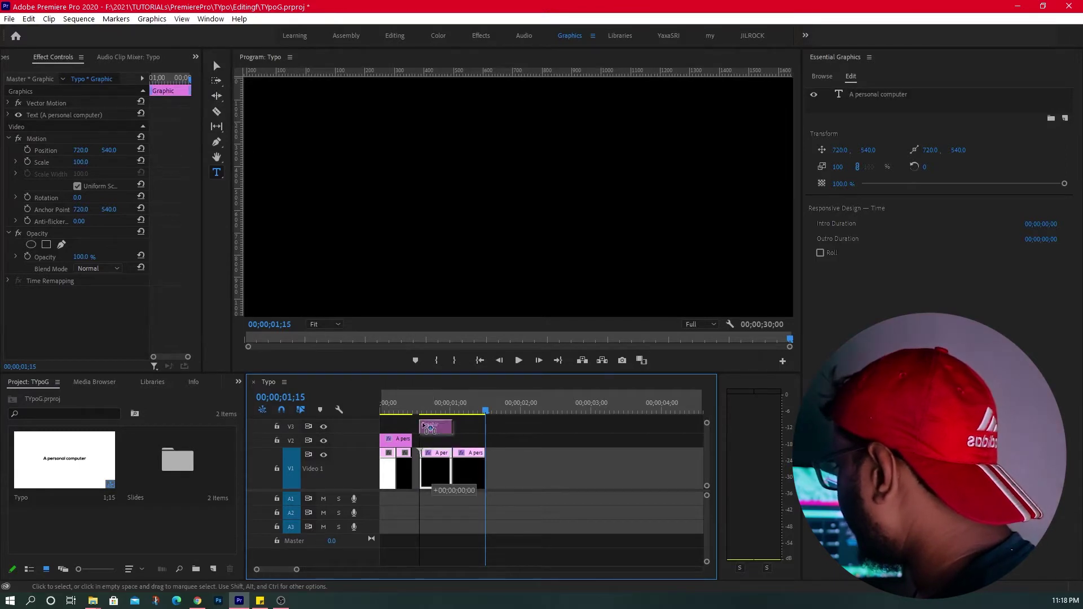
click(391, 409)
drag(392, 412, 387, 407)
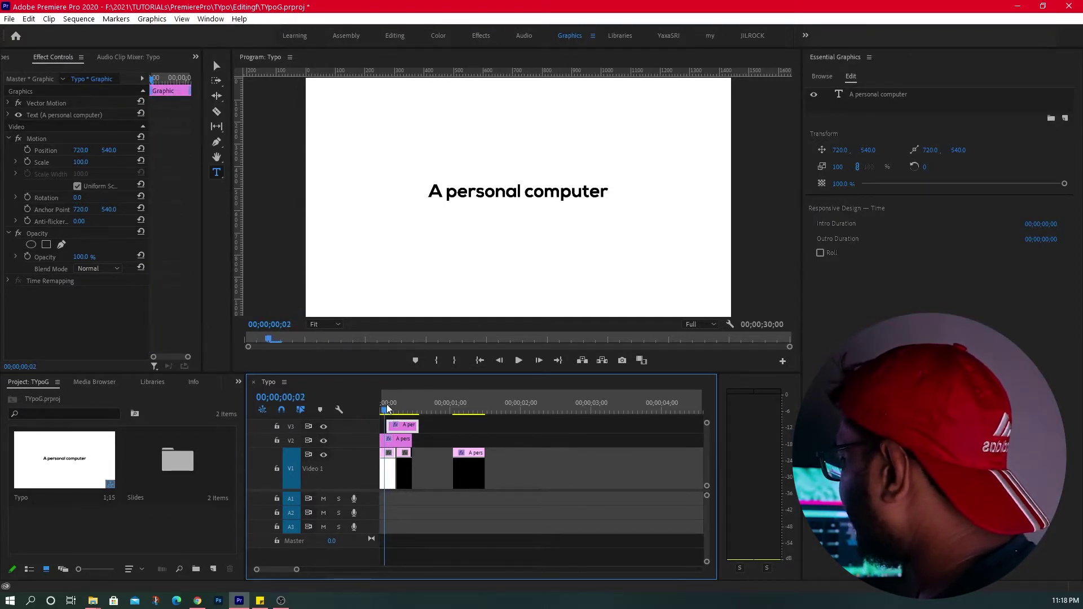
Colour the letter 'A' of the V3 title copy white (FFFFFF).
click(446, 193)
click(409, 436)
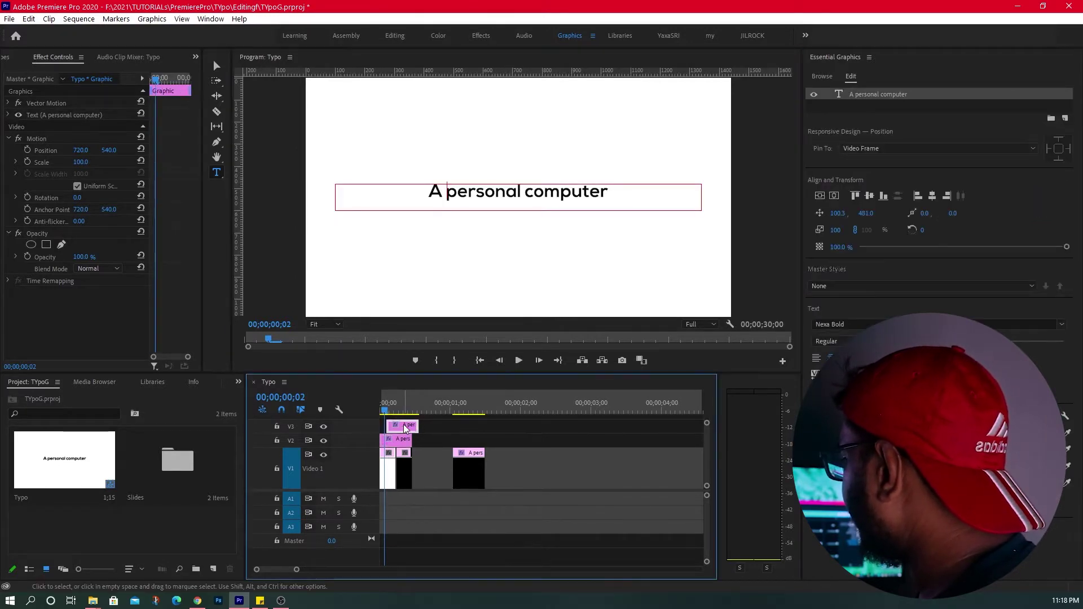
click(444, 193)
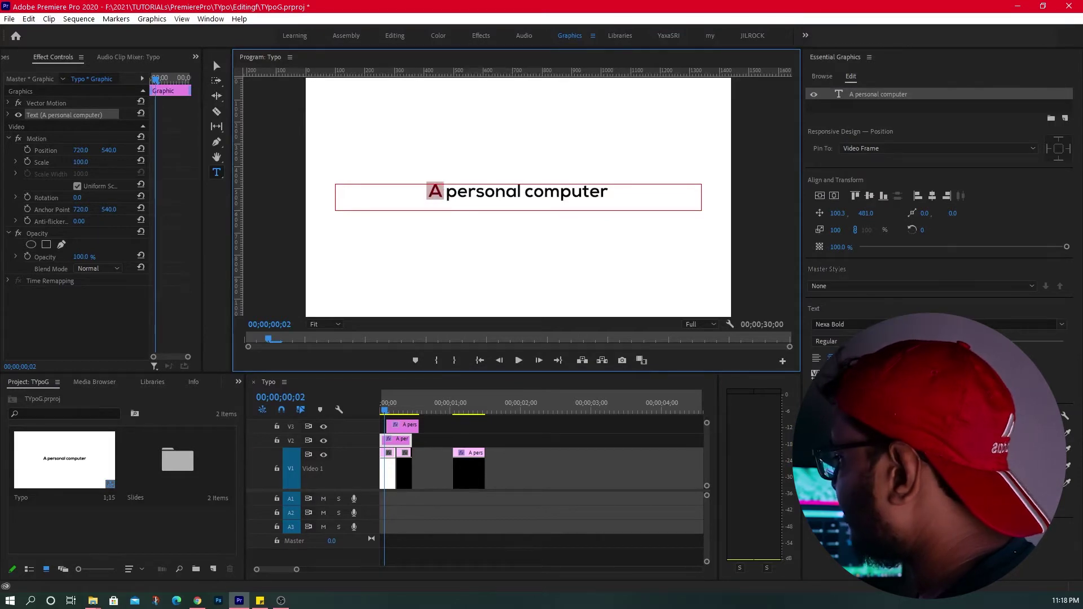
click(837, 508)
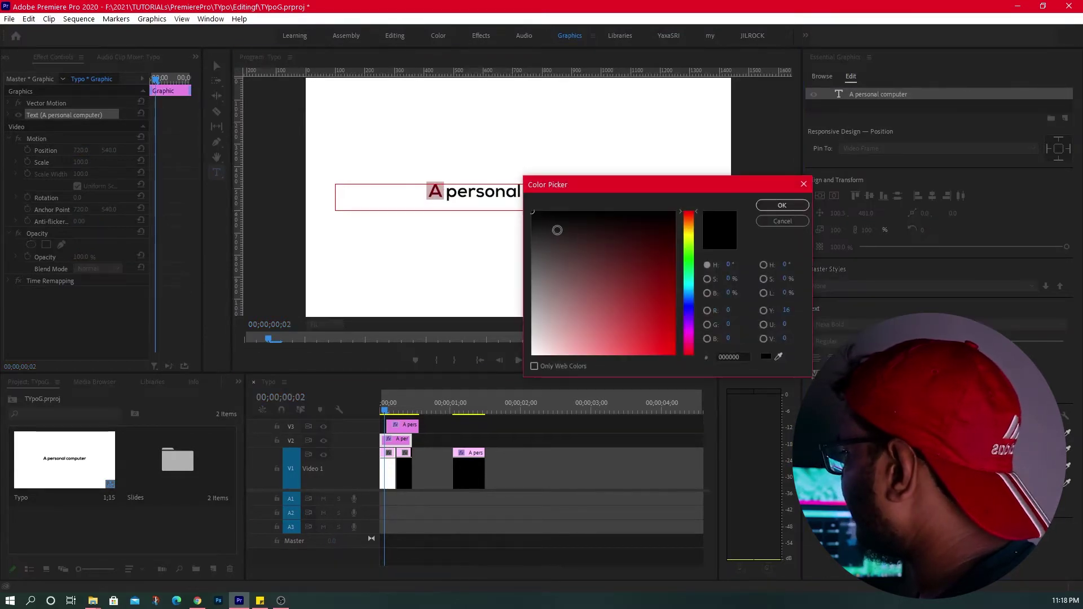
drag(525, 289, 534, 368)
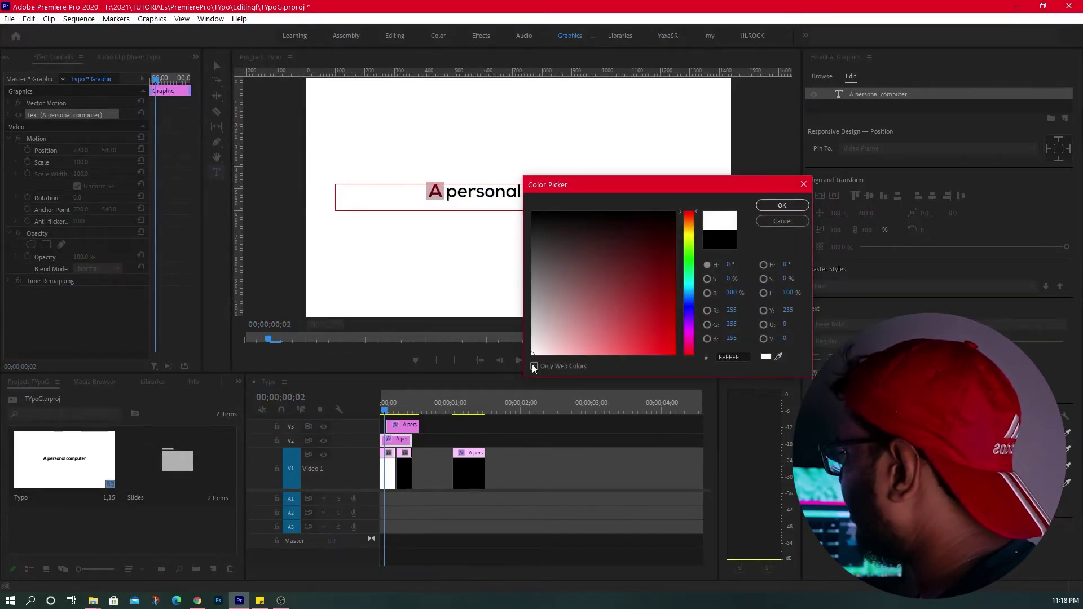
click(781, 205)
drag(386, 407, 391, 409)
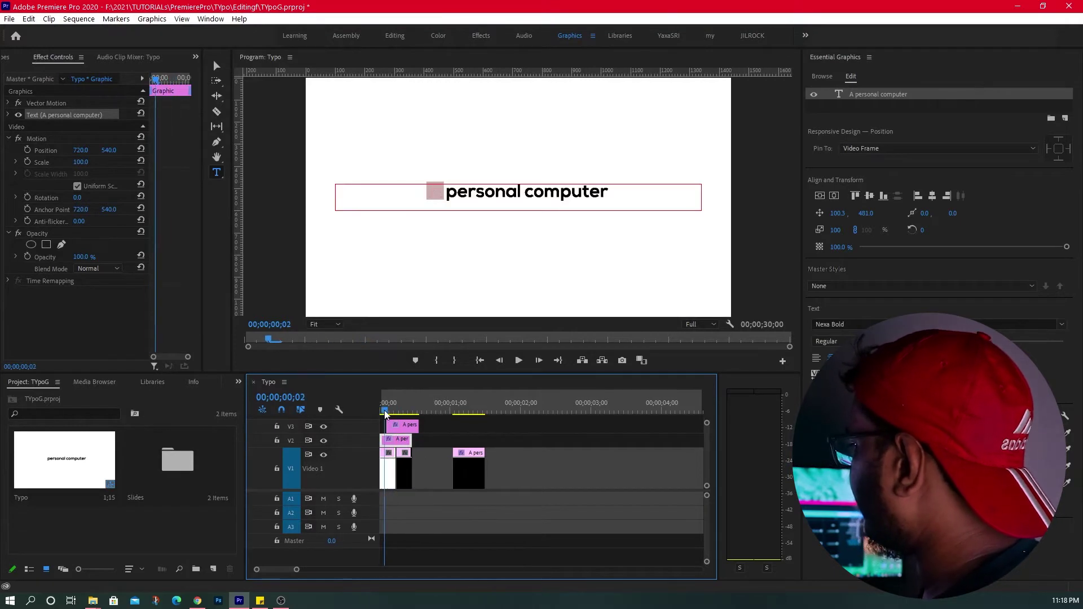
click(468, 471)
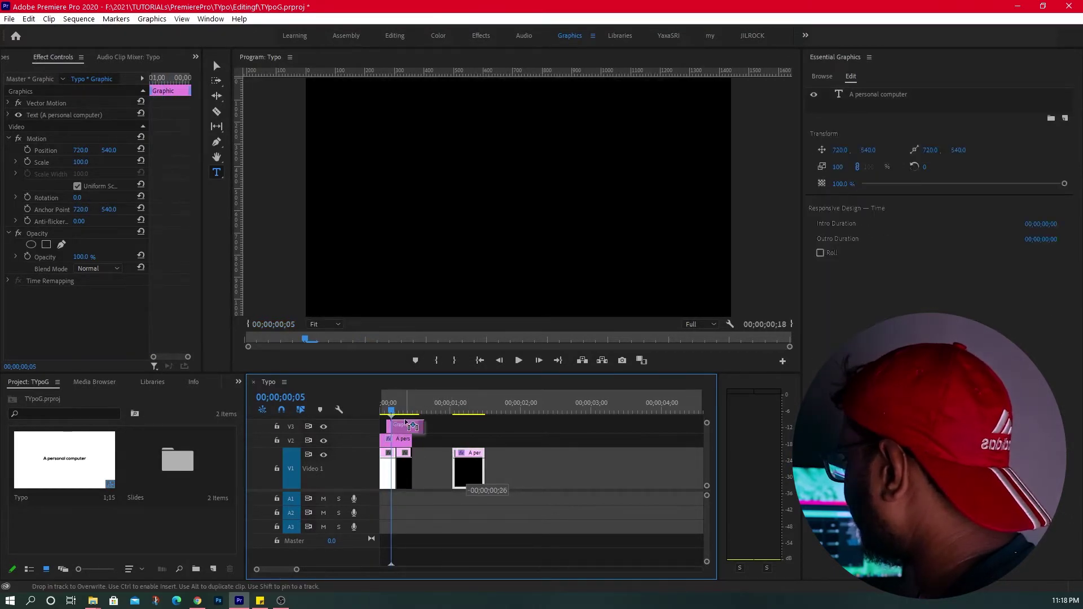
Enlarge the Timeline panel and move the later title copy onto a new V4 track near the start.
drag(468, 474, 505, 474)
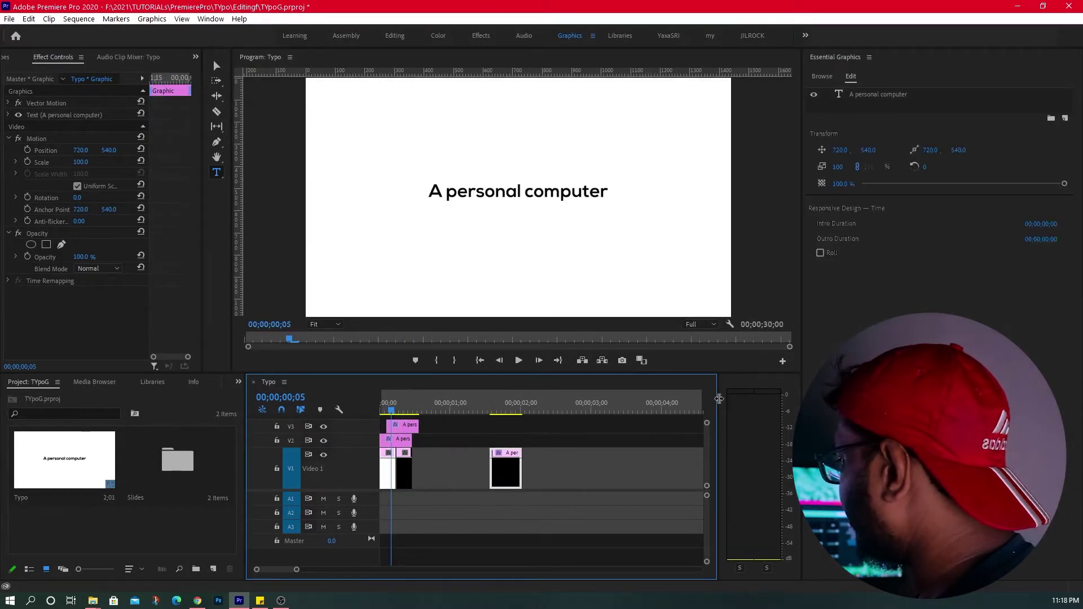
drag(716, 420, 768, 421)
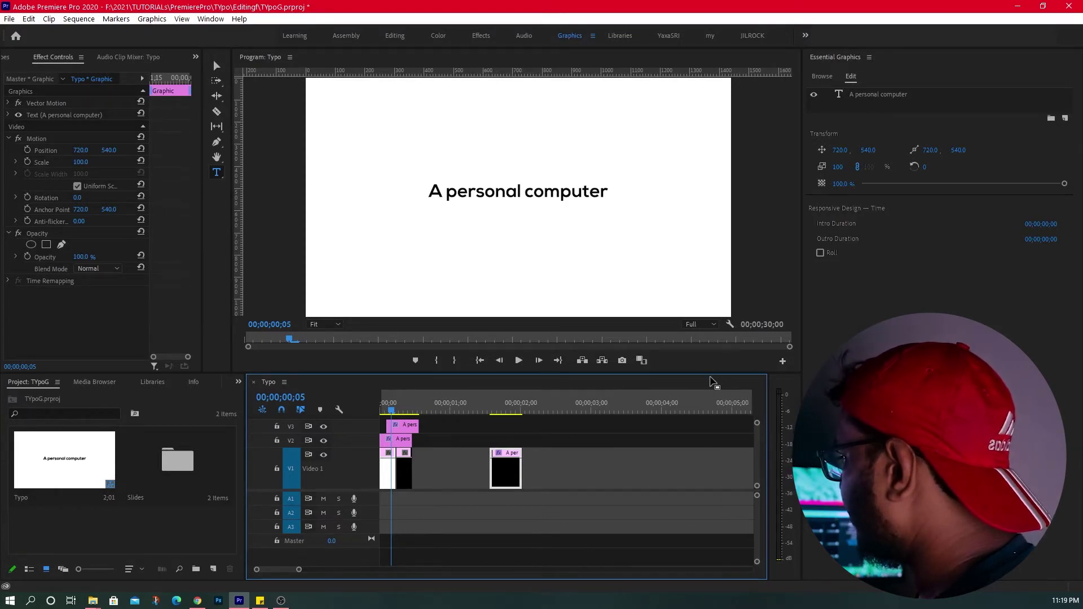
drag(710, 374, 693, 336)
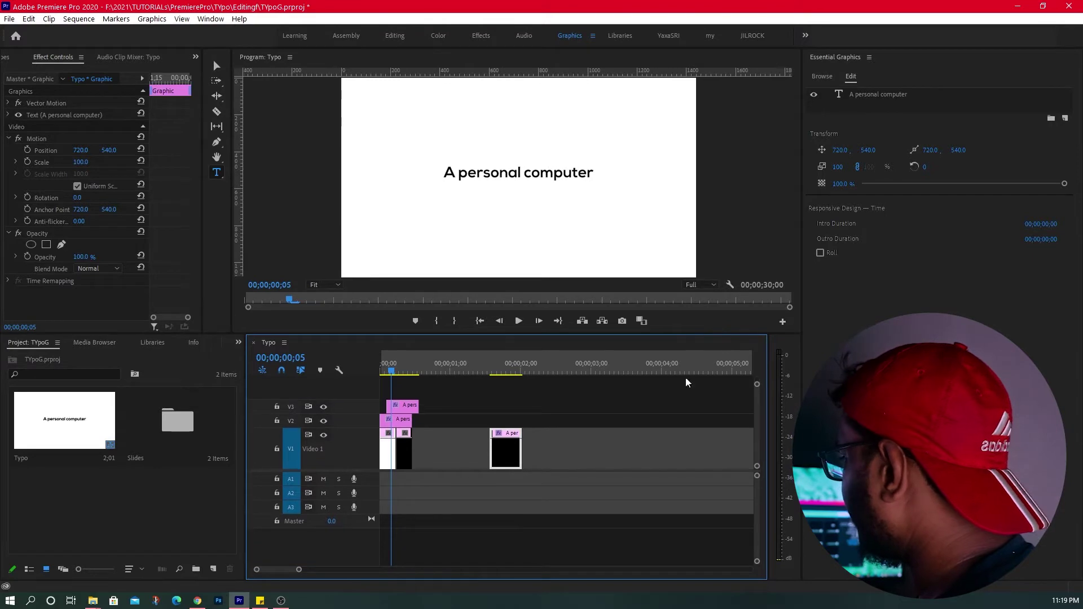
drag(508, 414, 417, 389)
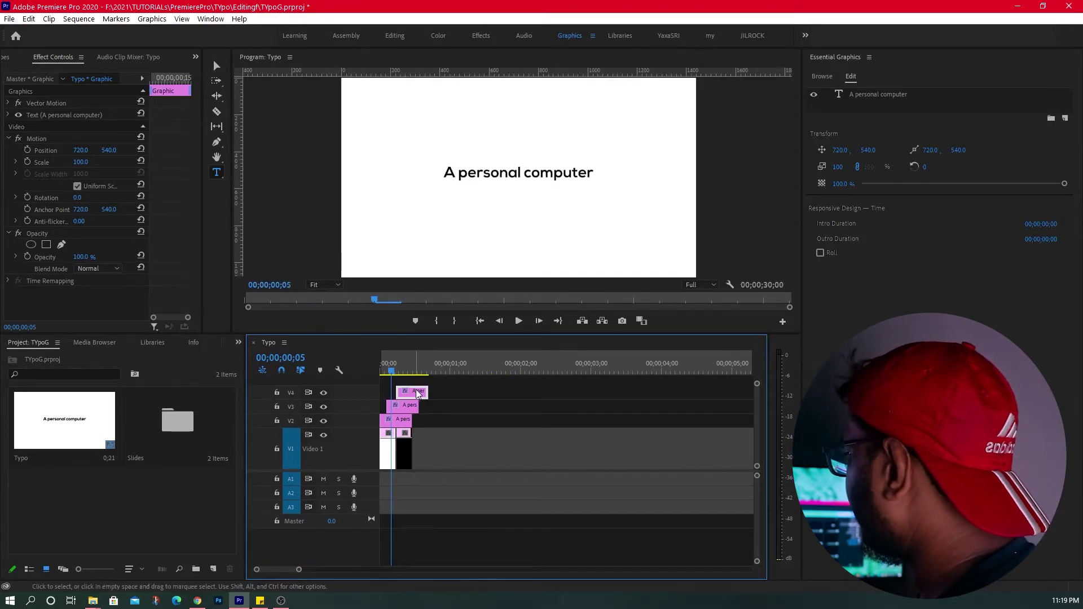
Lock the V2 and V3 tracks and select the V4 title copy.
click(511, 176)
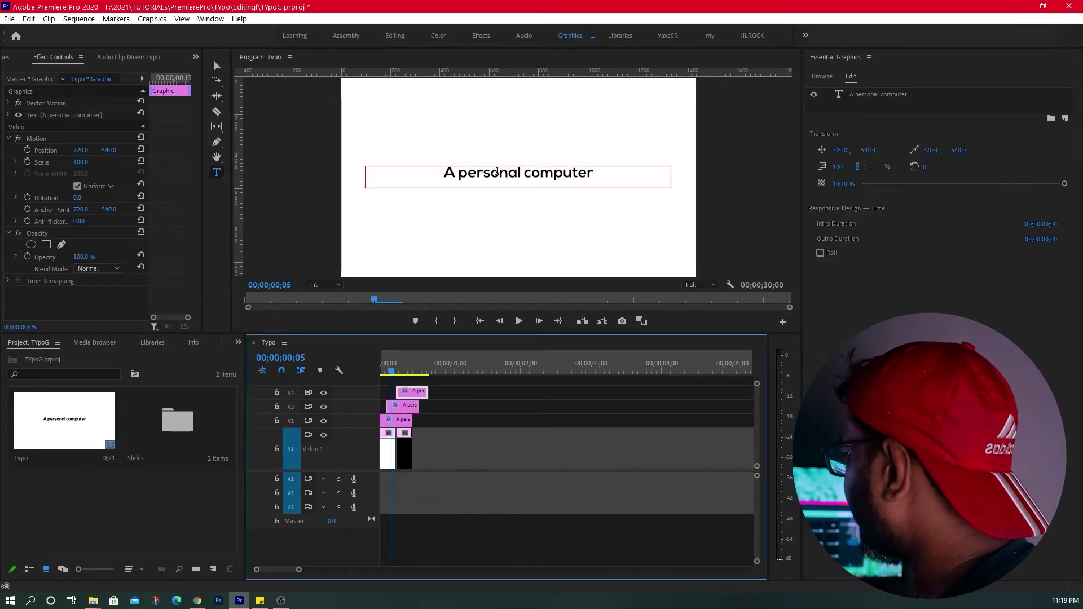
click(498, 172)
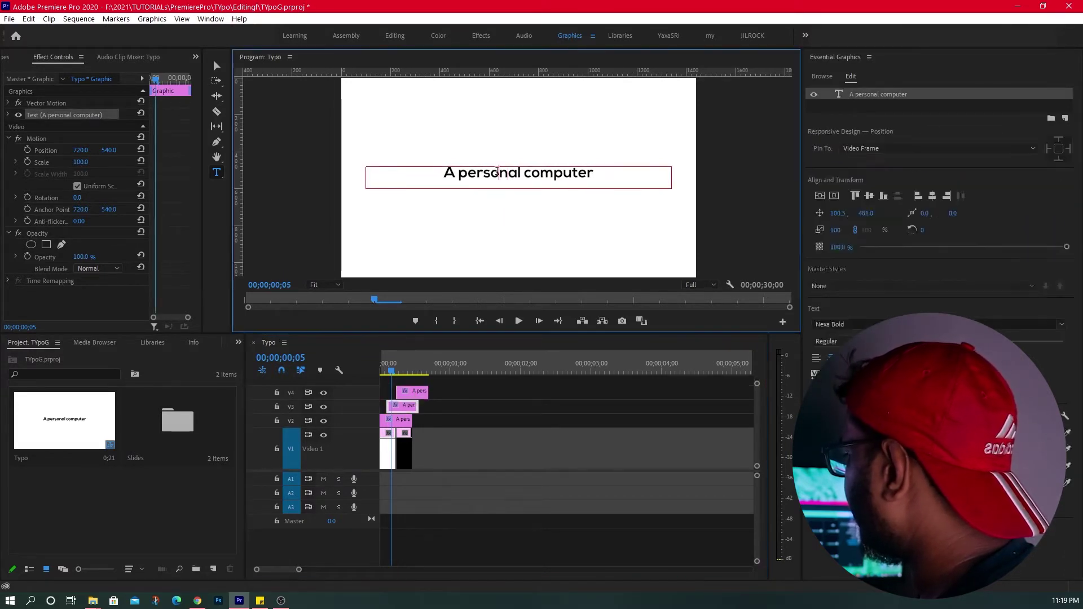
click(411, 401)
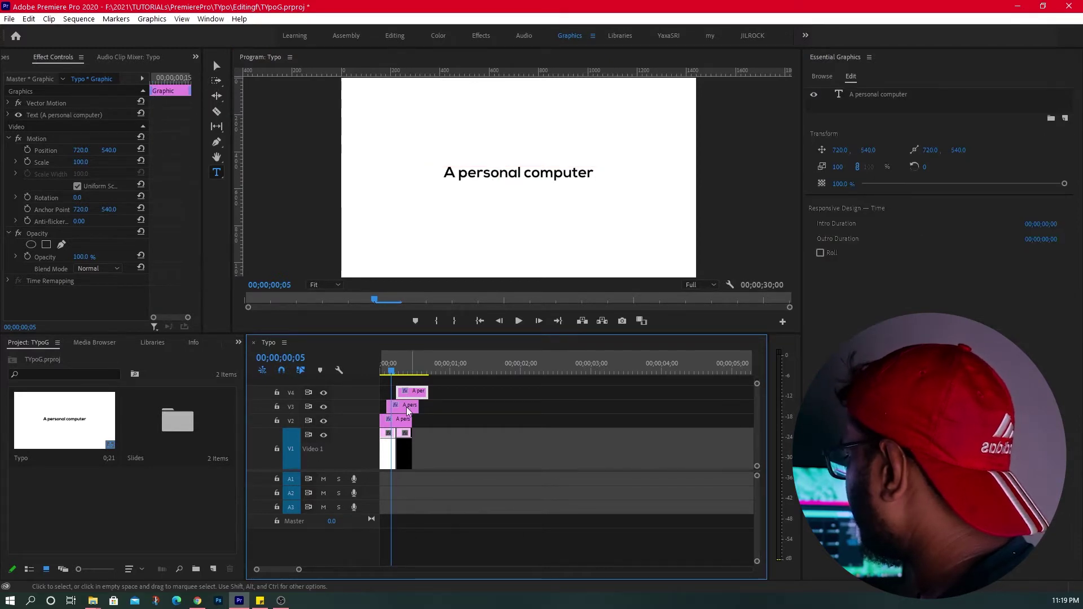
click(276, 406)
click(277, 420)
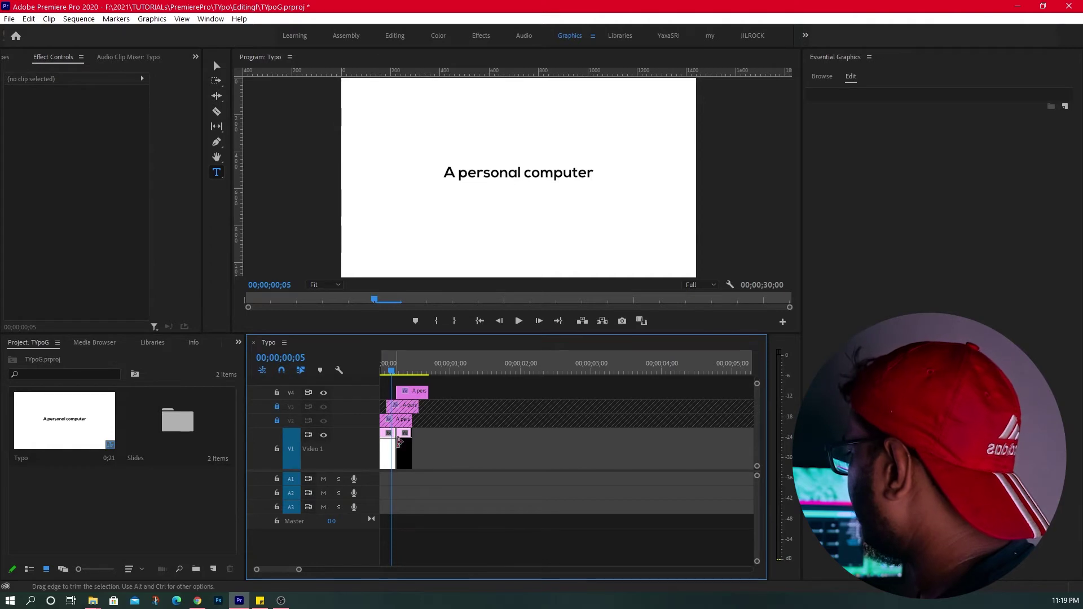
click(414, 393)
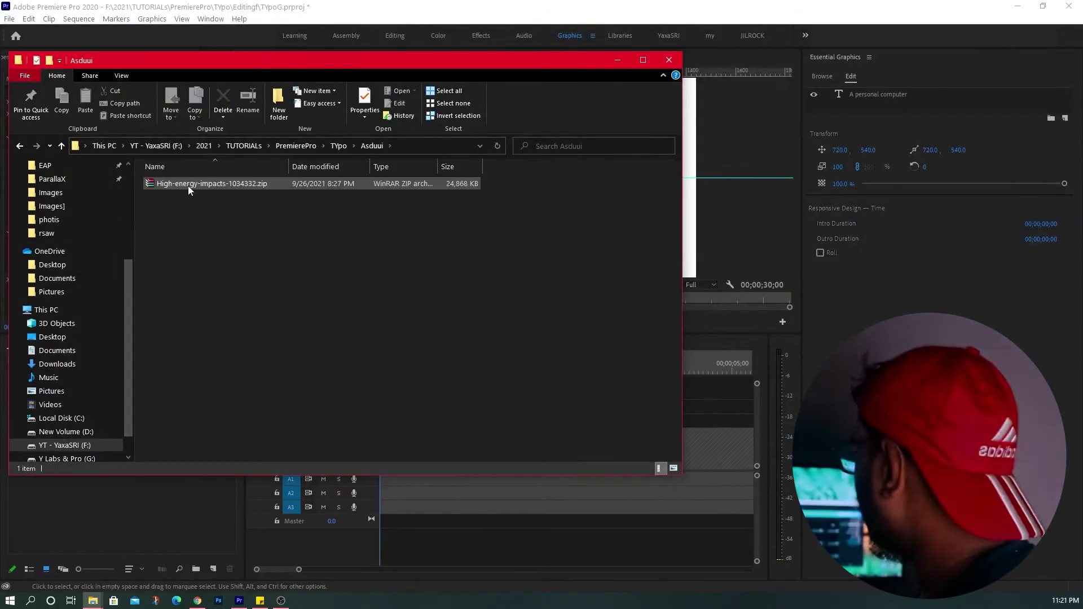
Extract the high-energy impacts zip and create a new Premiere bin named 'Audii'.
click(188, 184)
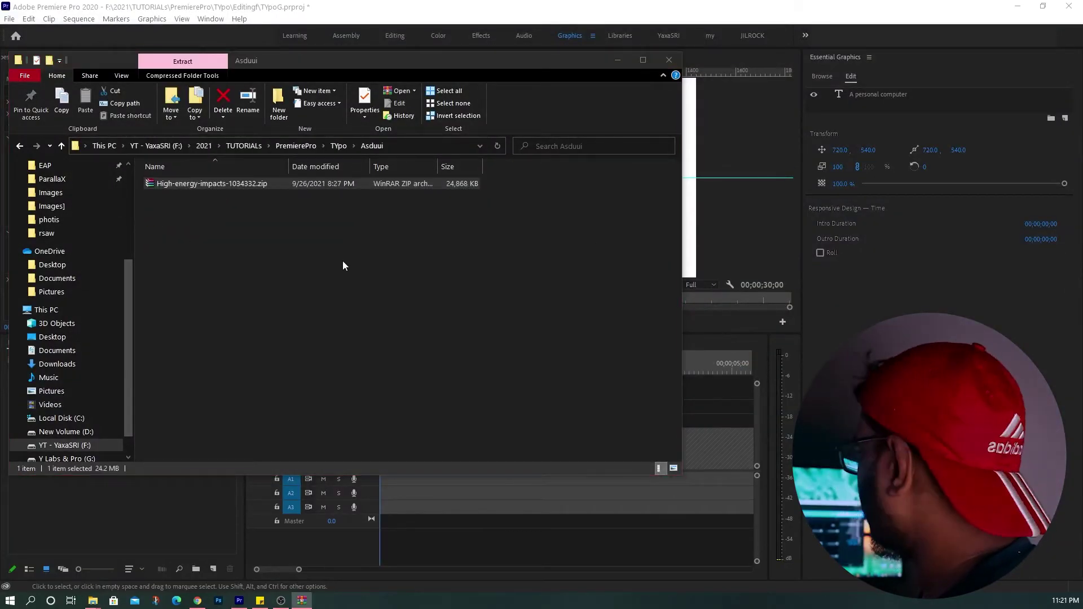
click(106, 518)
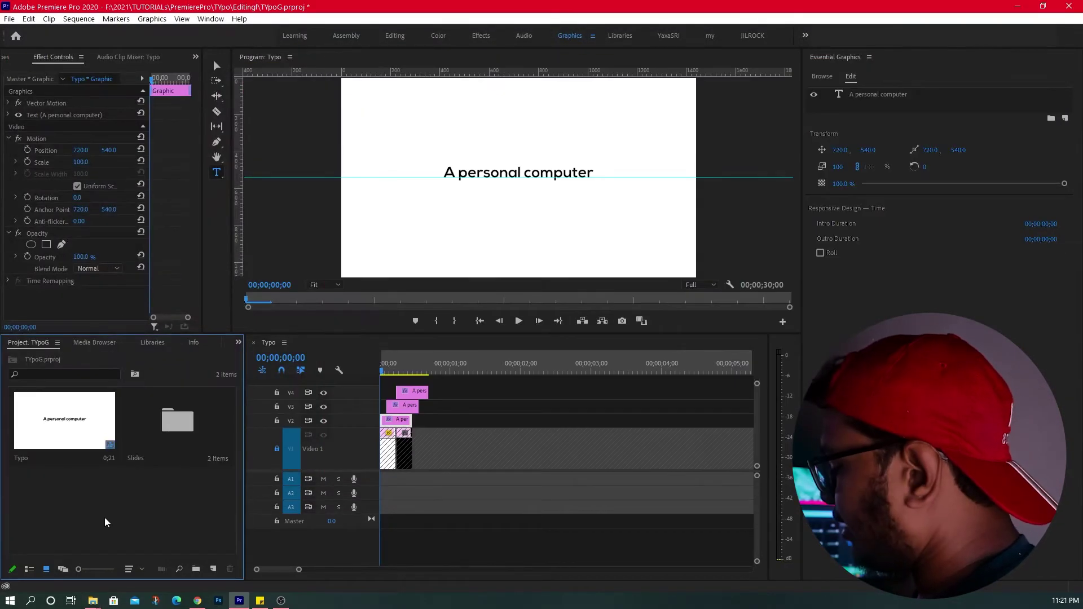
right_click(191, 479)
click(224, 287)
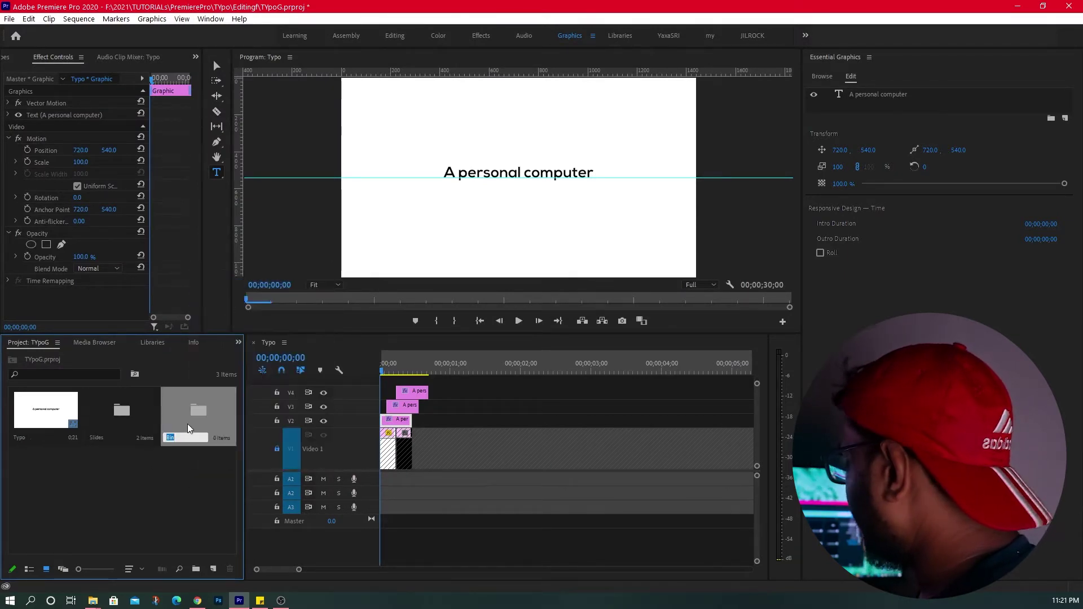
text(Audi)
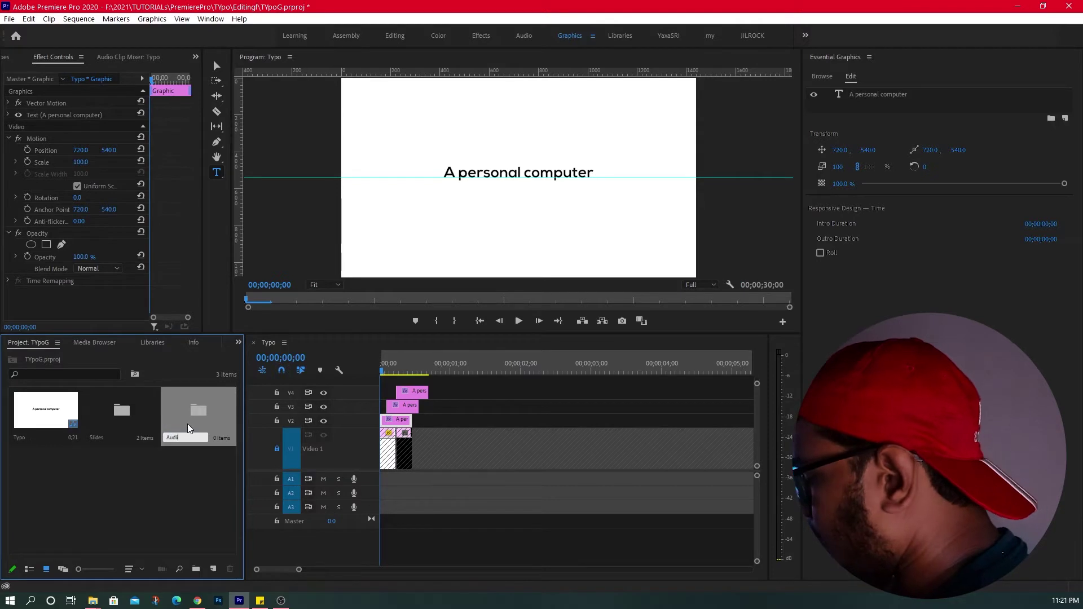
text(i)
key(Return)
Import MA_Abe_HighEnergyImpacts_10s.wav from File Explorer into the Audii bin.
double_click(187, 425)
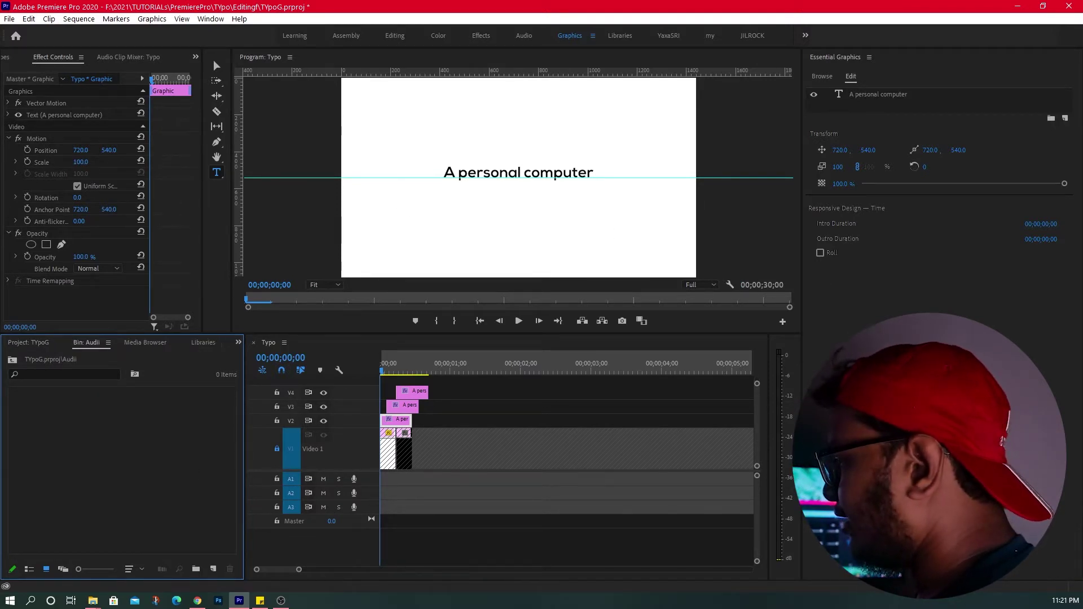
key(alt+Tab)
drag(533, 201, 69, 465)
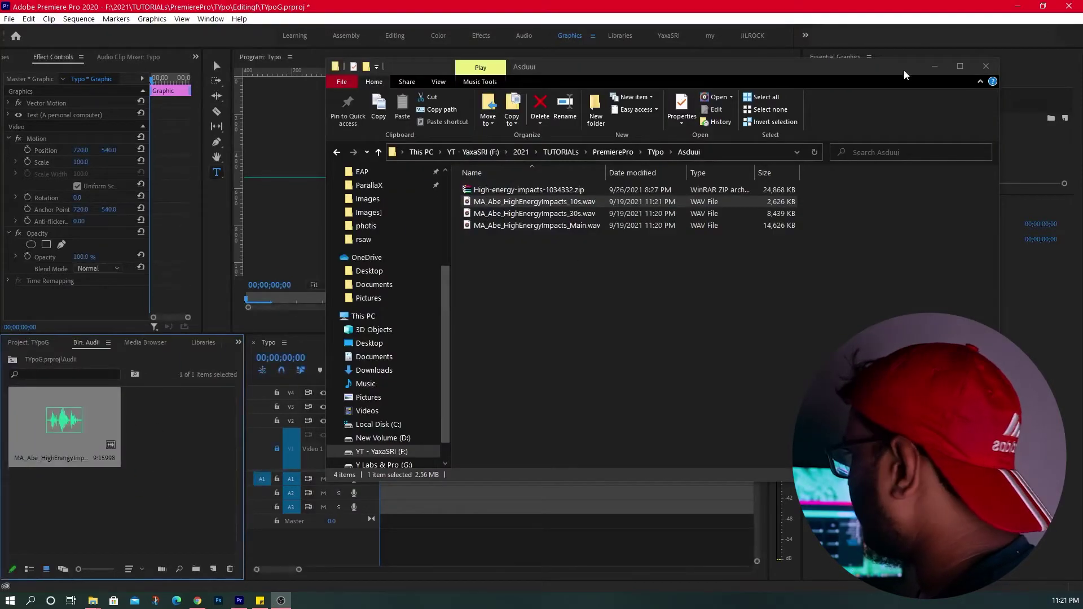
click(935, 67)
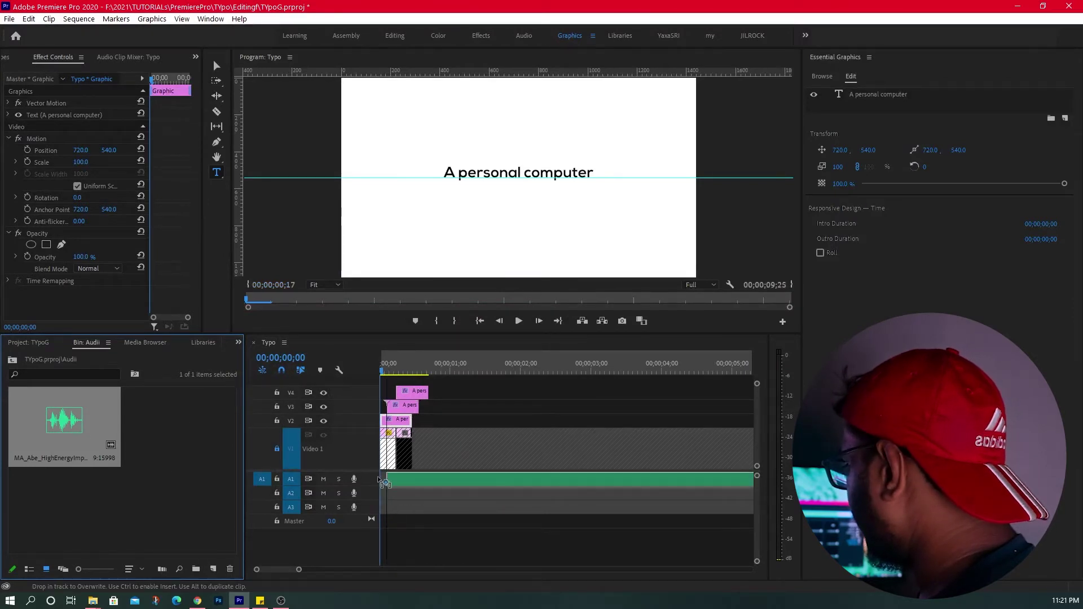
Place the high-energy impacts WAV on audio track A1 from the start and play it back to check timing.
drag(414, 456, 405, 529)
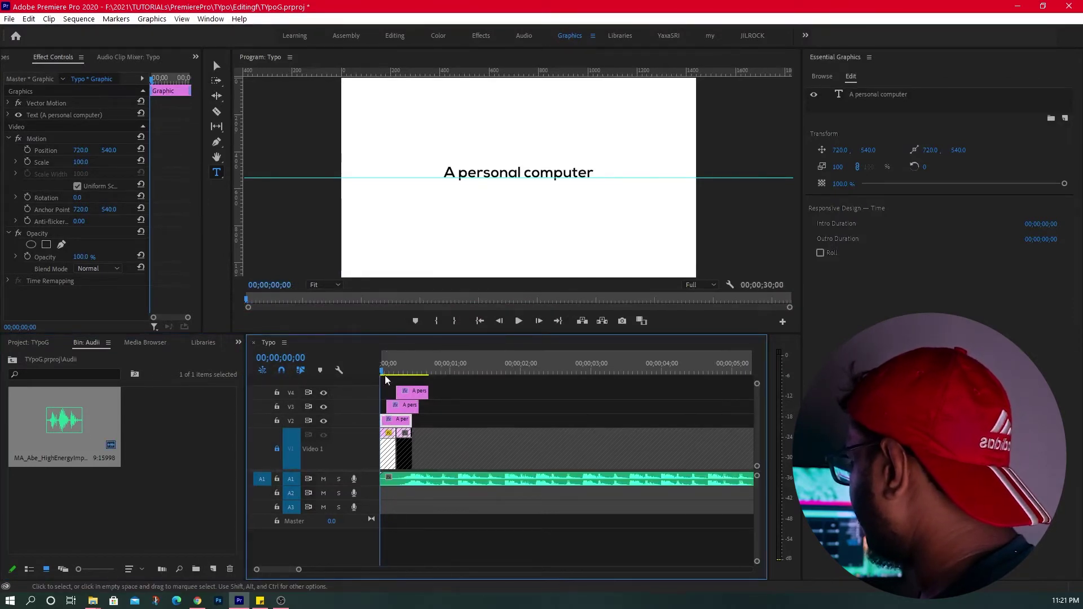
key(space)
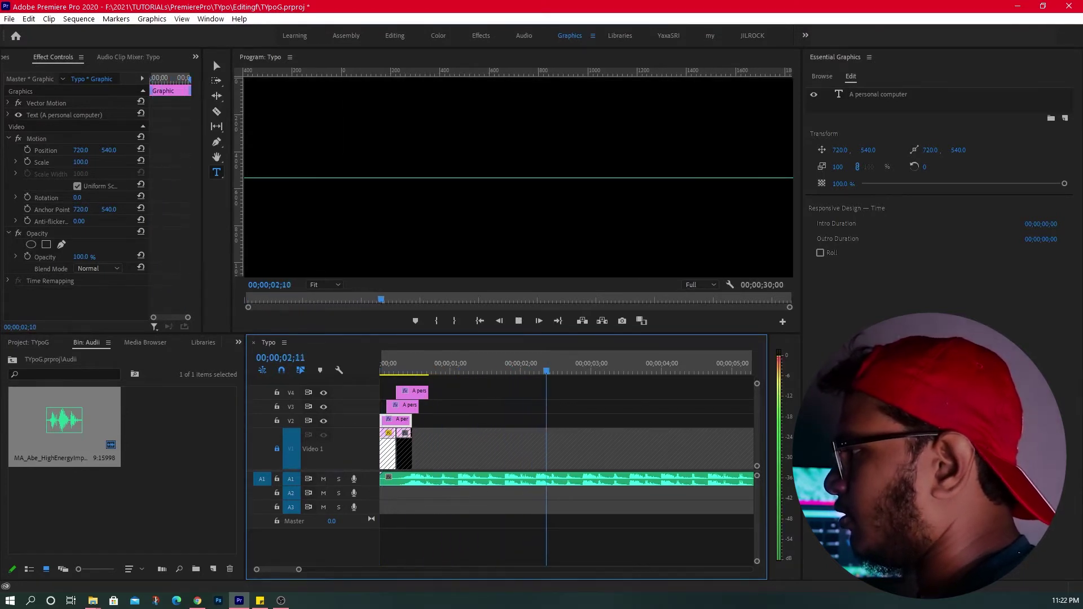
click(425, 363)
drag(425, 363, 371, 360)
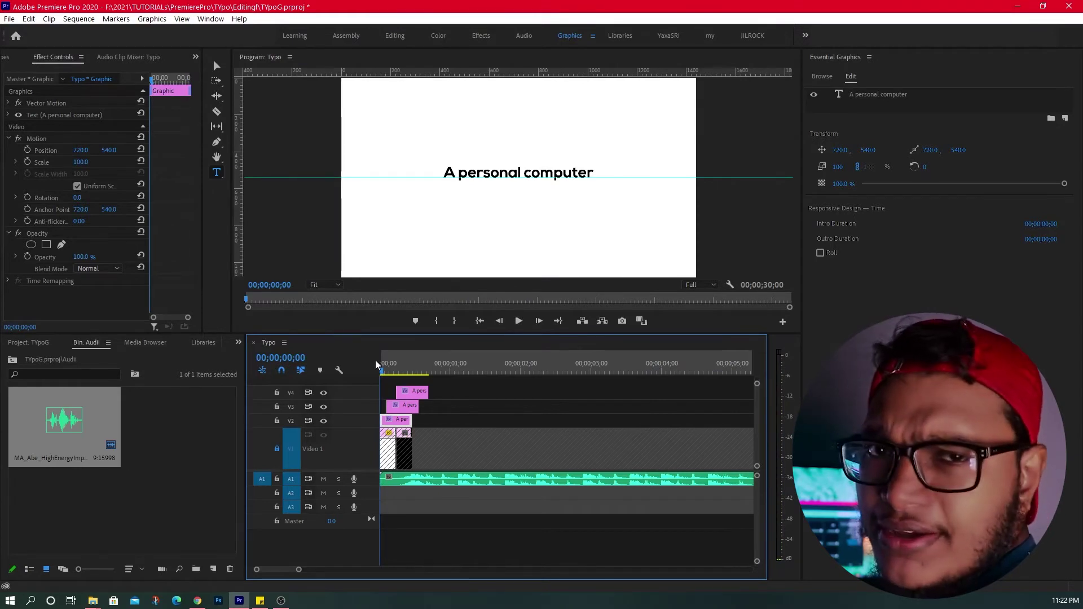
key(space)
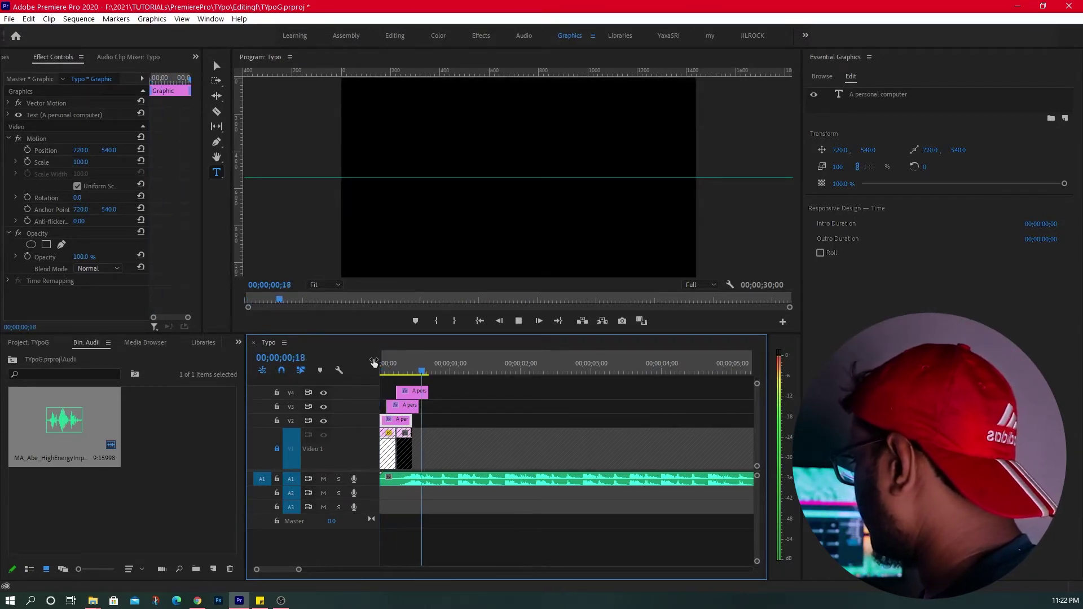
drag(403, 367, 413, 361)
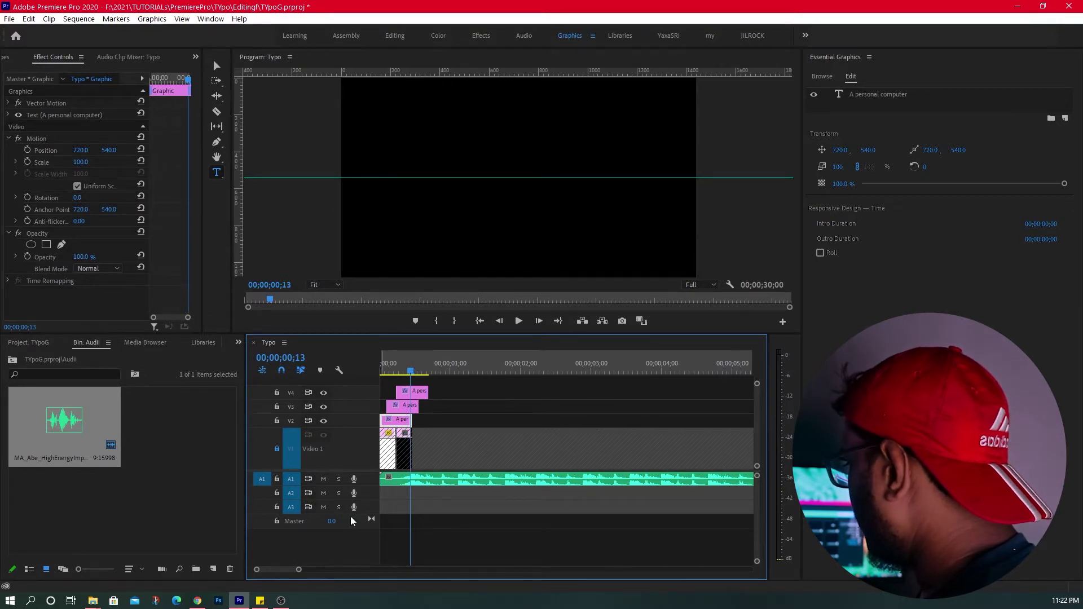
Enlarge the A1 waveform, zoom into the timeline start, unlock V1, and select all matte and title clips.
drag(359, 486, 361, 523)
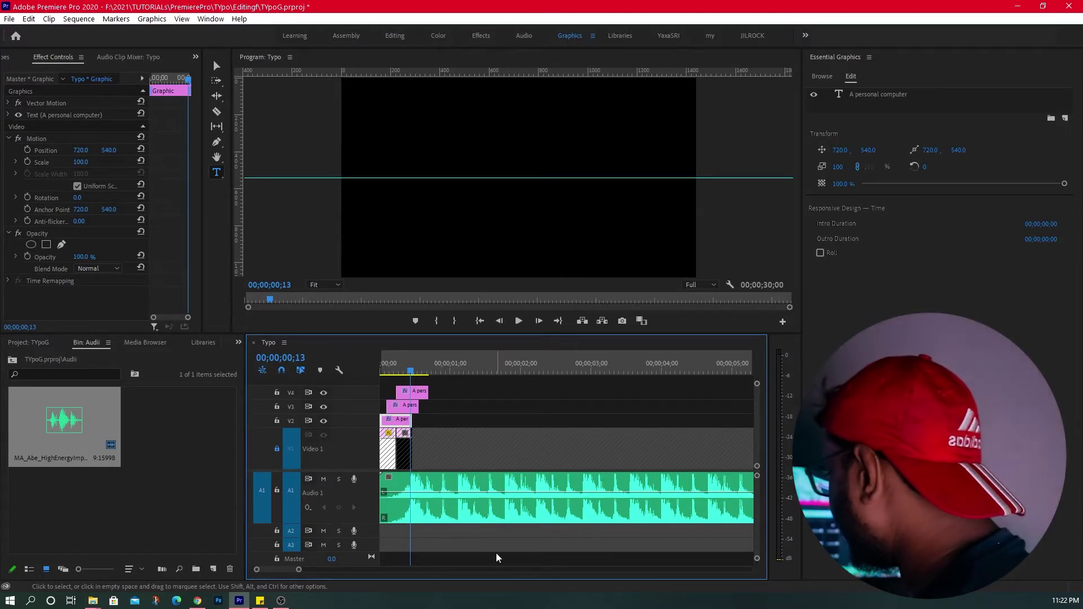
drag(298, 571, 281, 570)
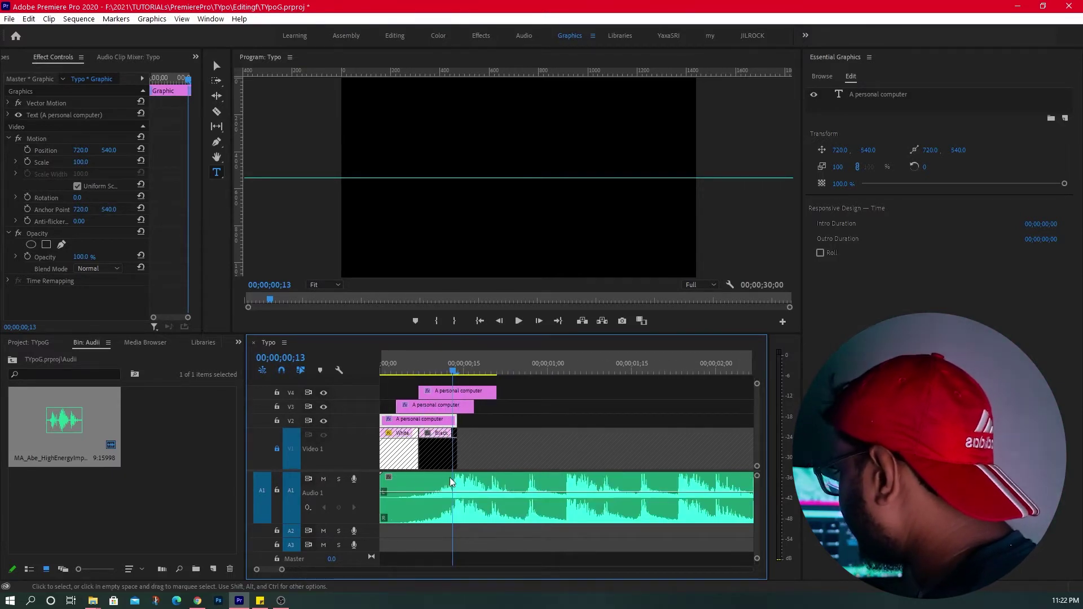
drag(437, 372, 425, 369)
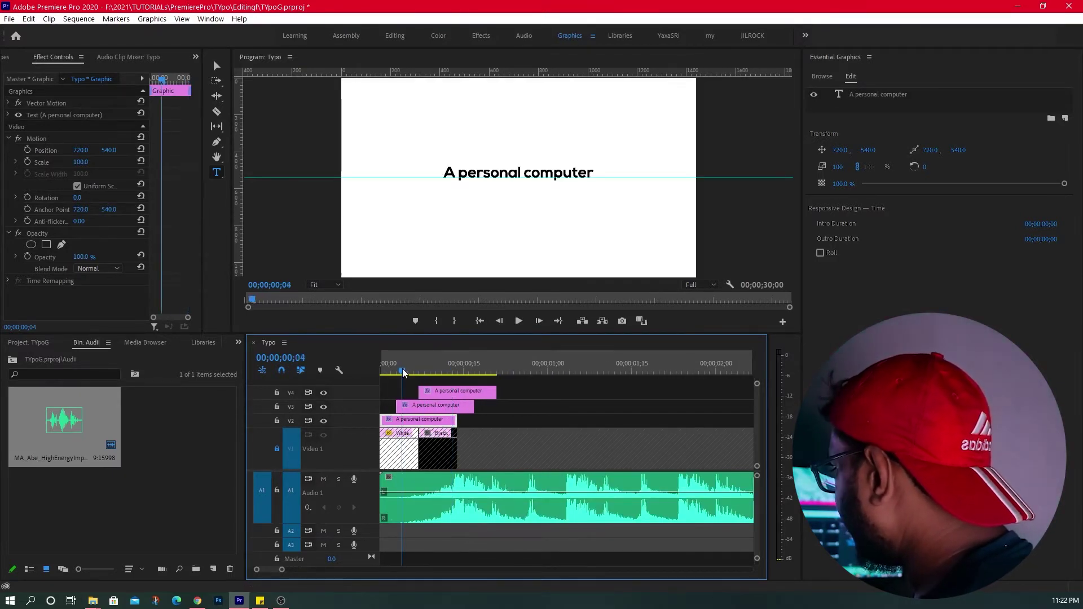
click(276, 449)
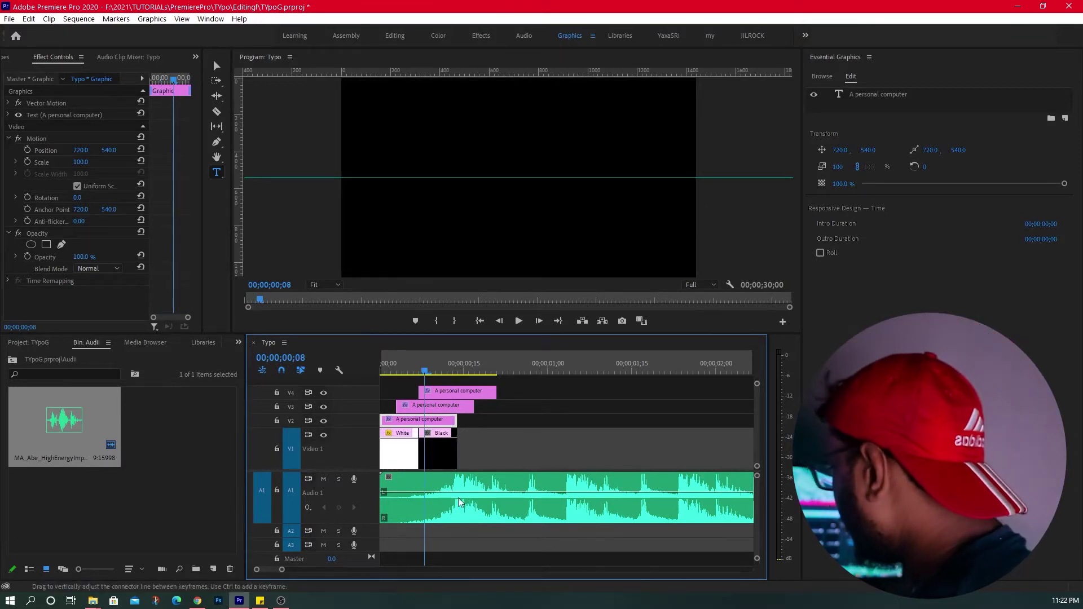
mouse_move(525, 447)
mouse_down()
mouse_move(445, 442)
mouse_move(427, 415)
mouse_move(498, 404)
mouse_up()
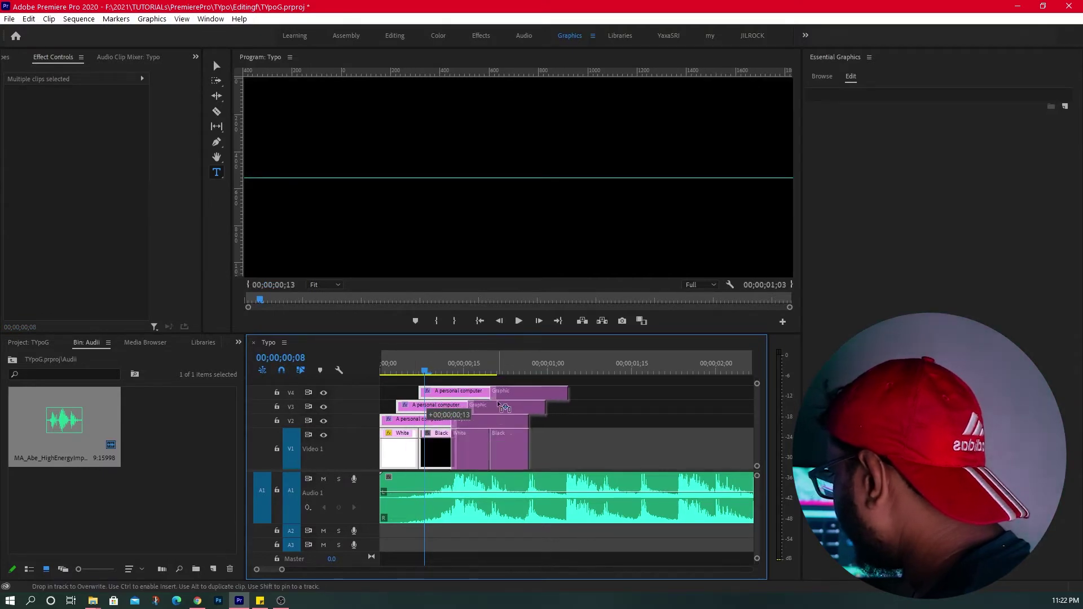
Shift the selected mattes and titles 14 frames later and play back to check the timing.
drag(502, 408, 500, 408)
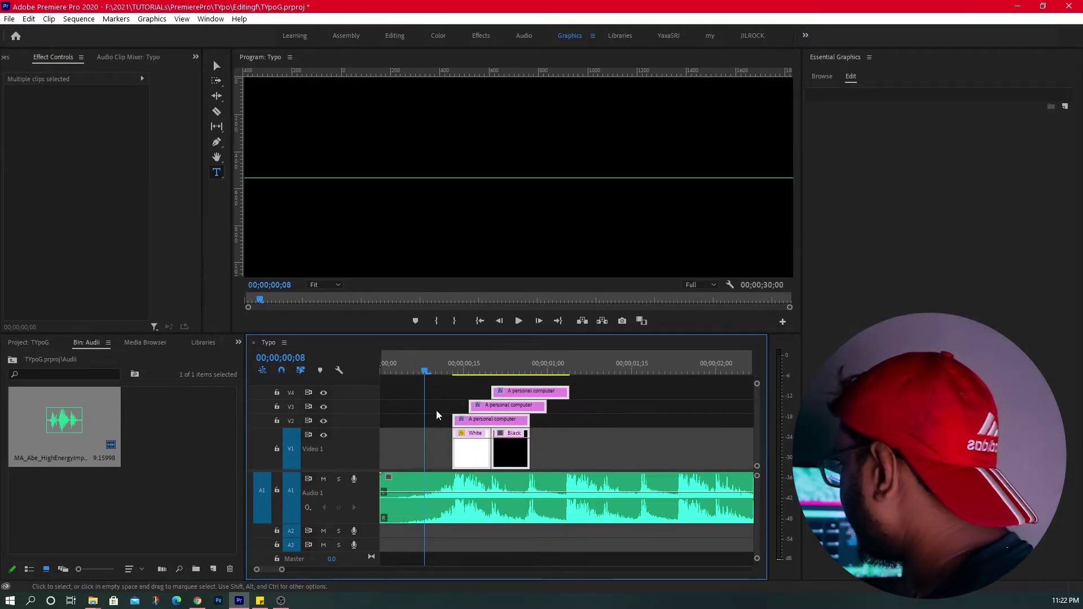
drag(422, 366, 364, 376)
key(space)
key(space)
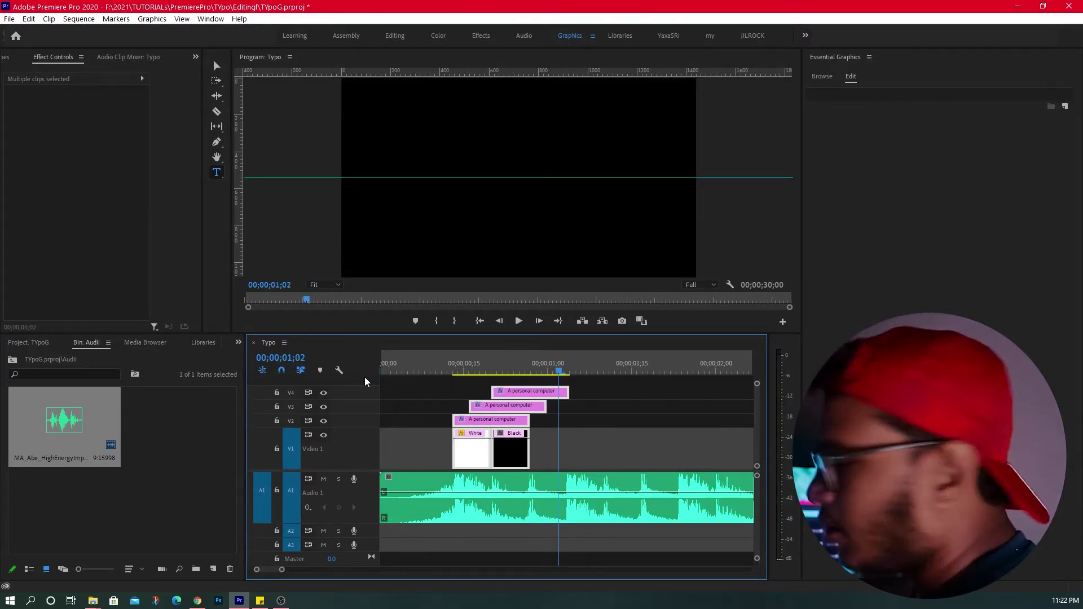
click(594, 450)
mouse_move(488, 363)
mouse_down()
mouse_move(446, 362)
mouse_move(457, 364)
mouse_up()
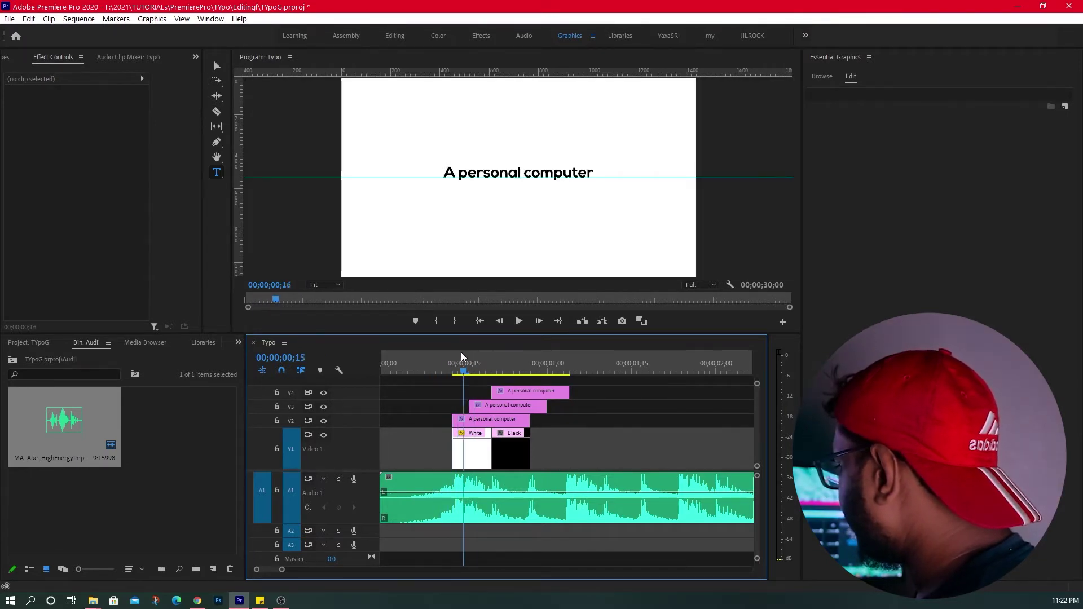
drag(451, 363, 468, 364)
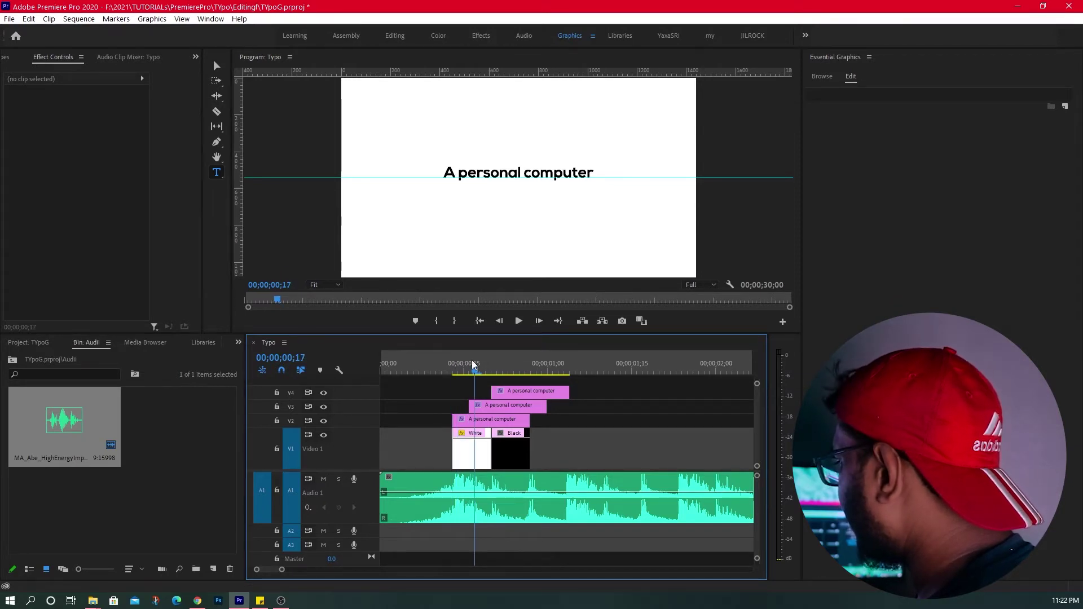
Place the caret after 'A' in the middle title's text, then move the top V4 title later, past one second.
click(492, 405)
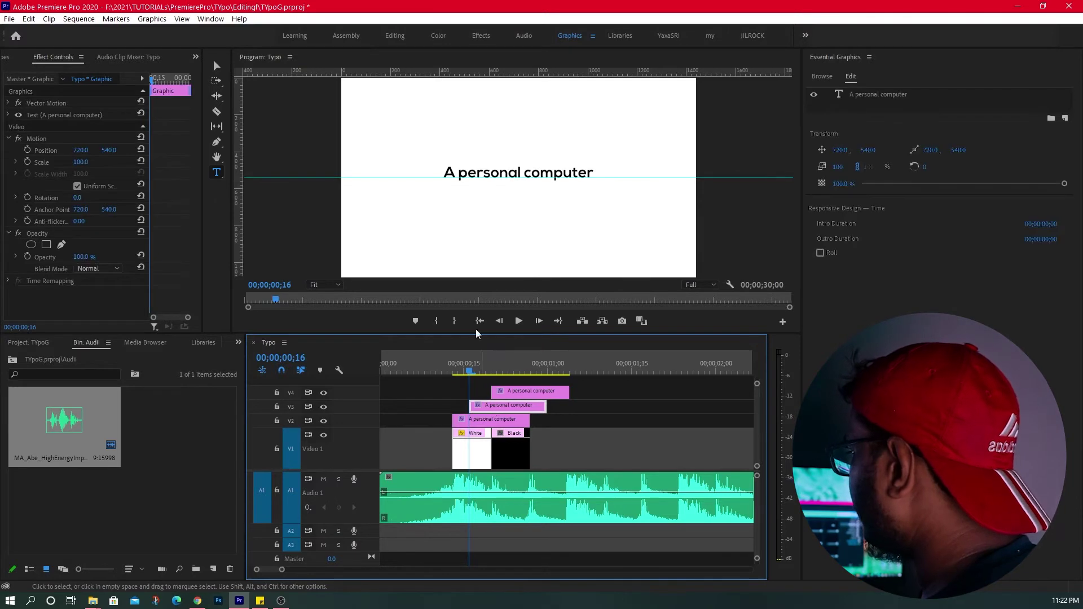
click(483, 181)
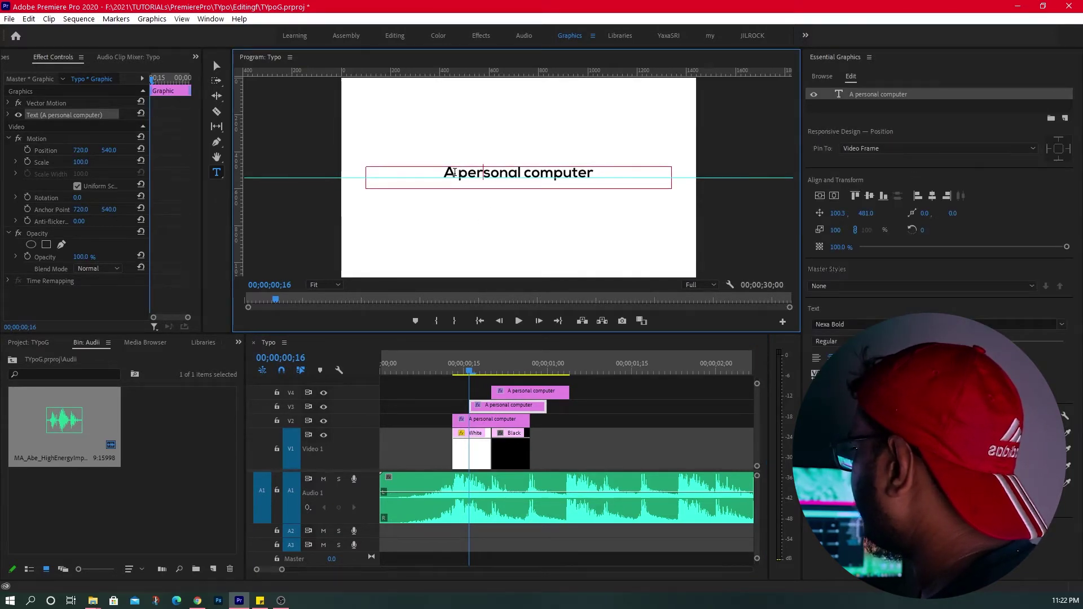
click(454, 172)
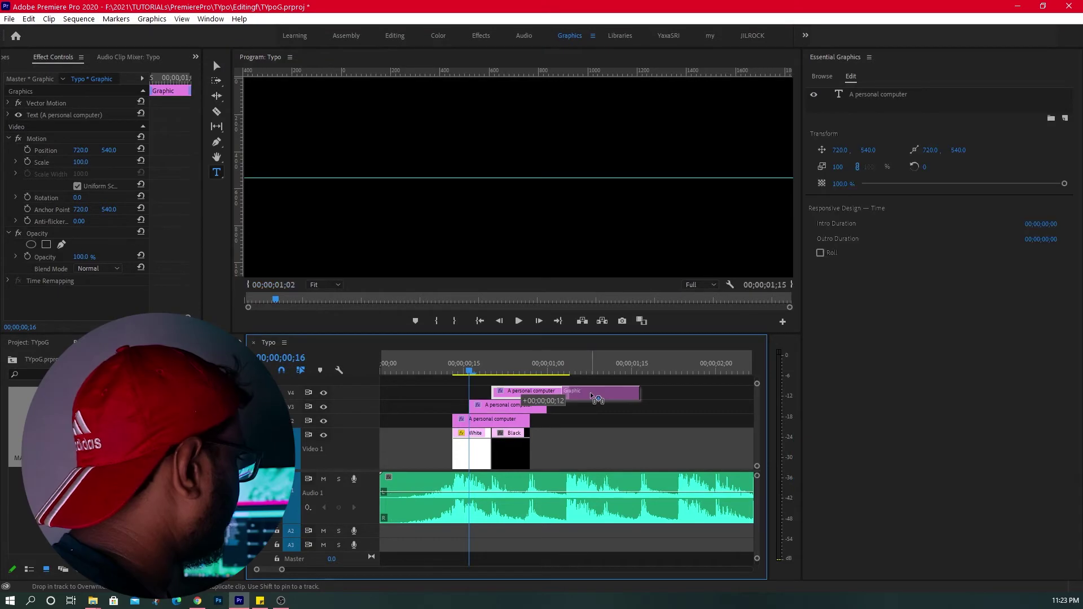
drag(518, 391, 590, 392)
Give the words 'A personal' in the V4 title a white FFFFFF fill.
click(597, 364)
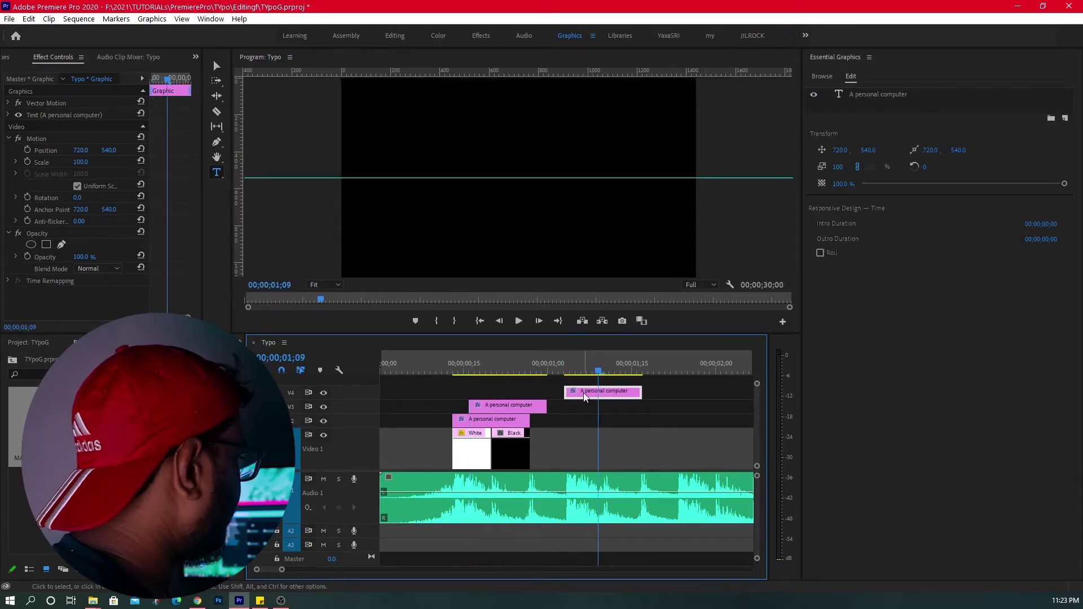
click(498, 175)
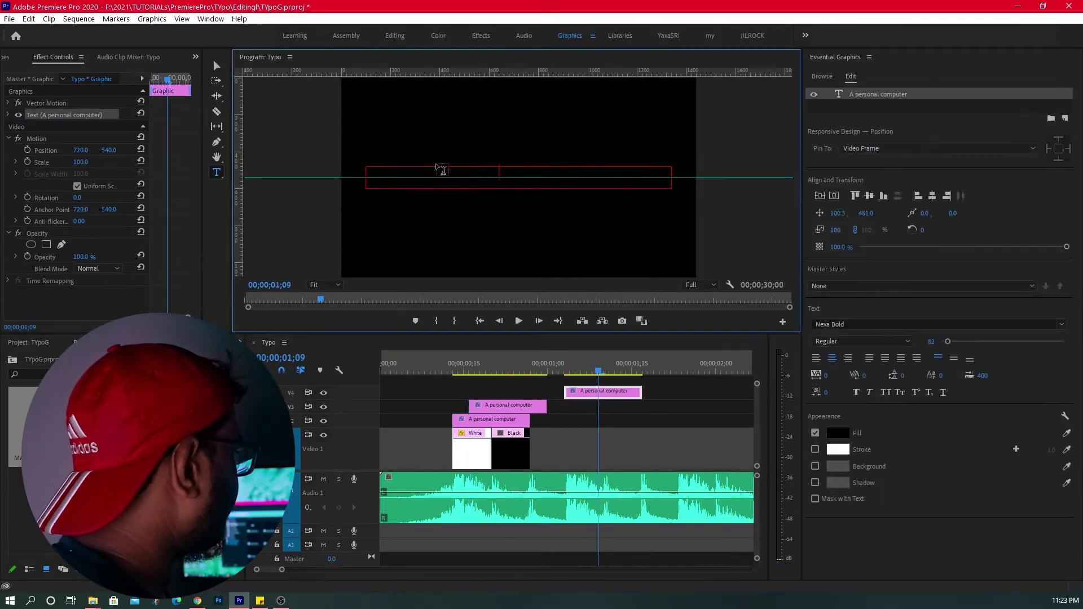
click(511, 189)
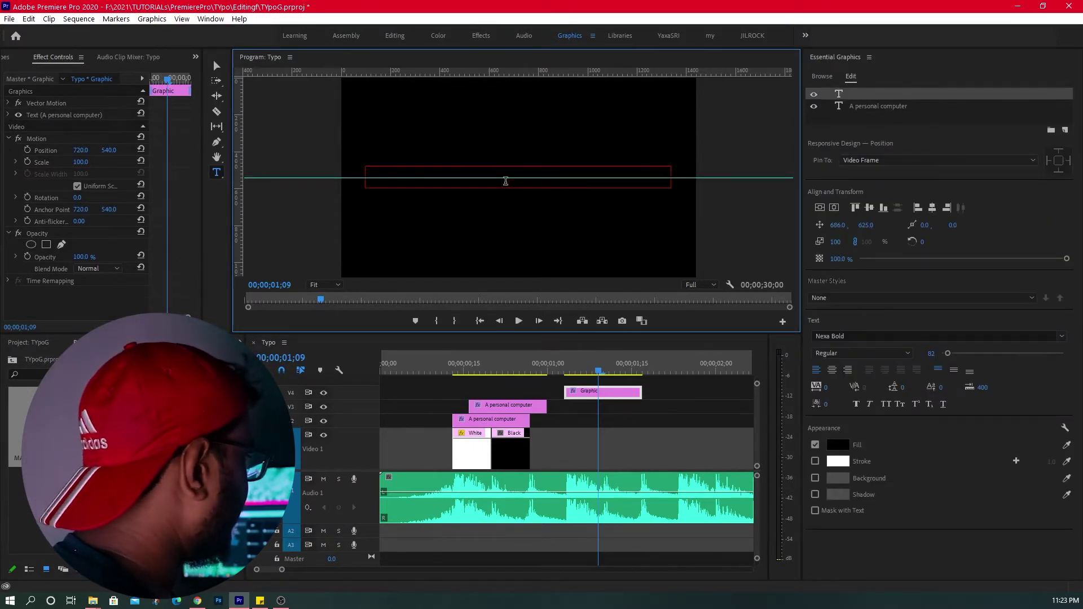
key(Escape)
click(504, 168)
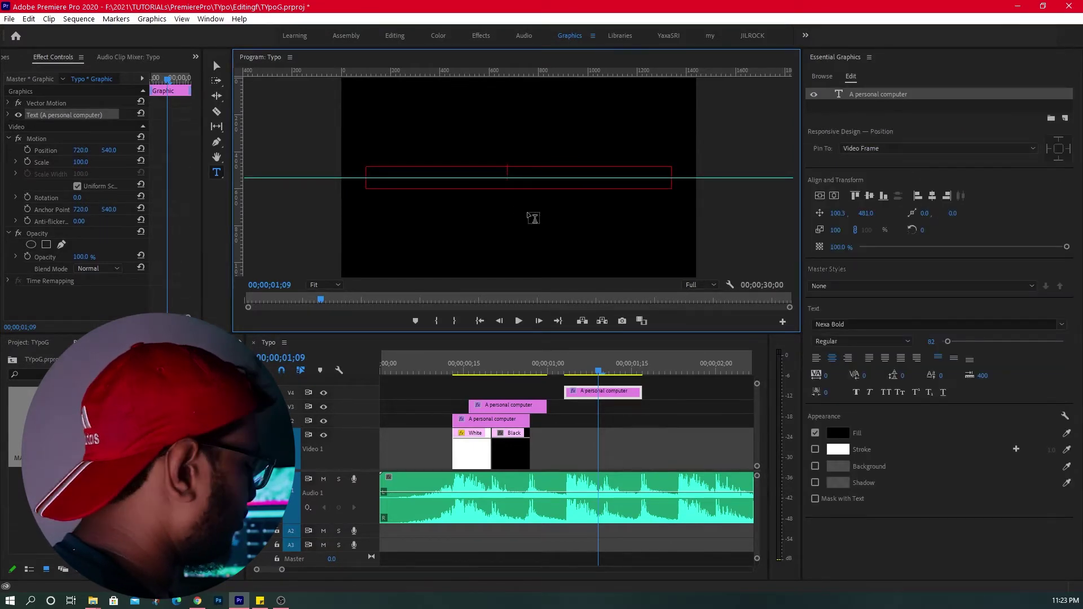
key(ctrl+a)
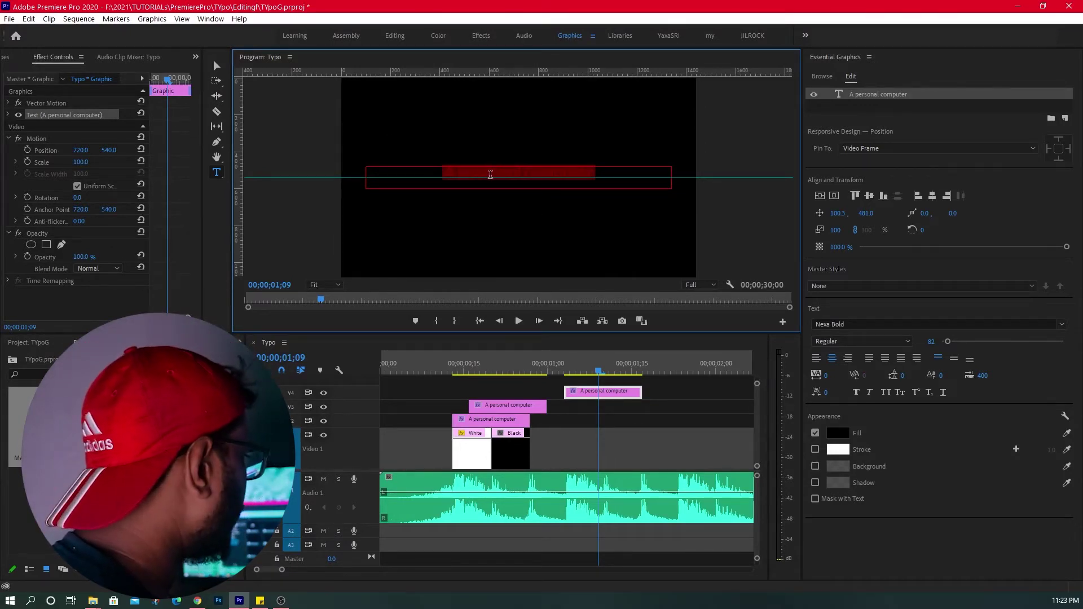
click(524, 171)
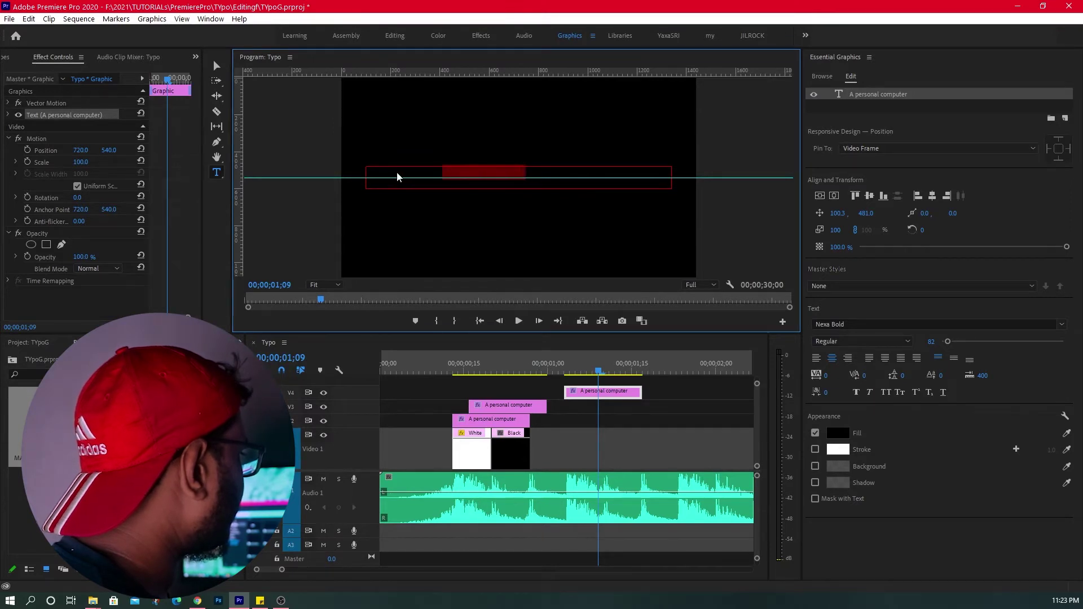
click(838, 434)
drag(547, 243, 528, 359)
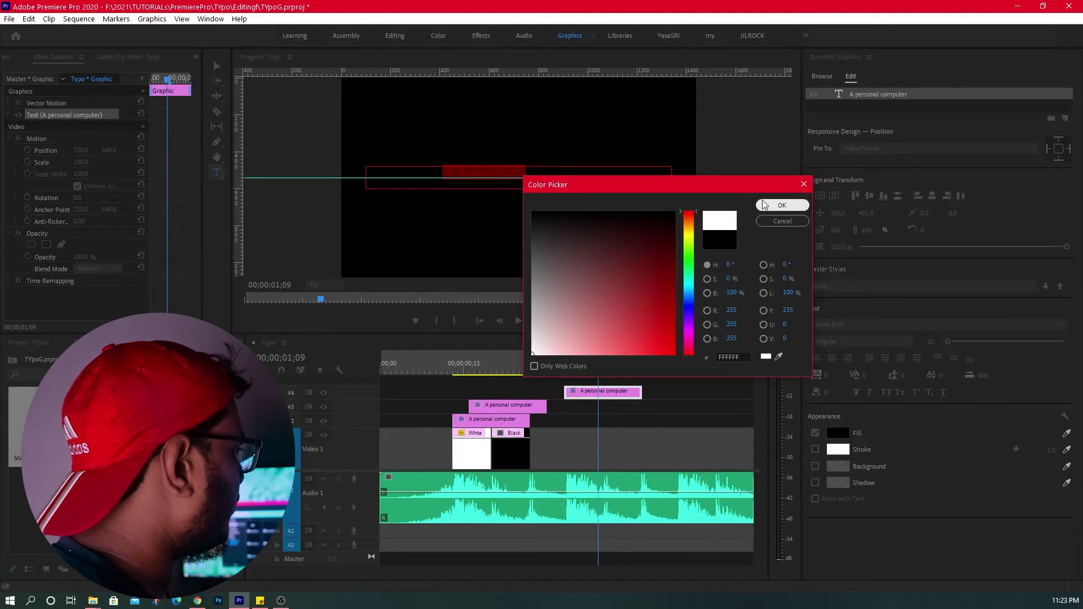
click(781, 205)
Move the V4 title back so it starts with the Black matte.
click(665, 420)
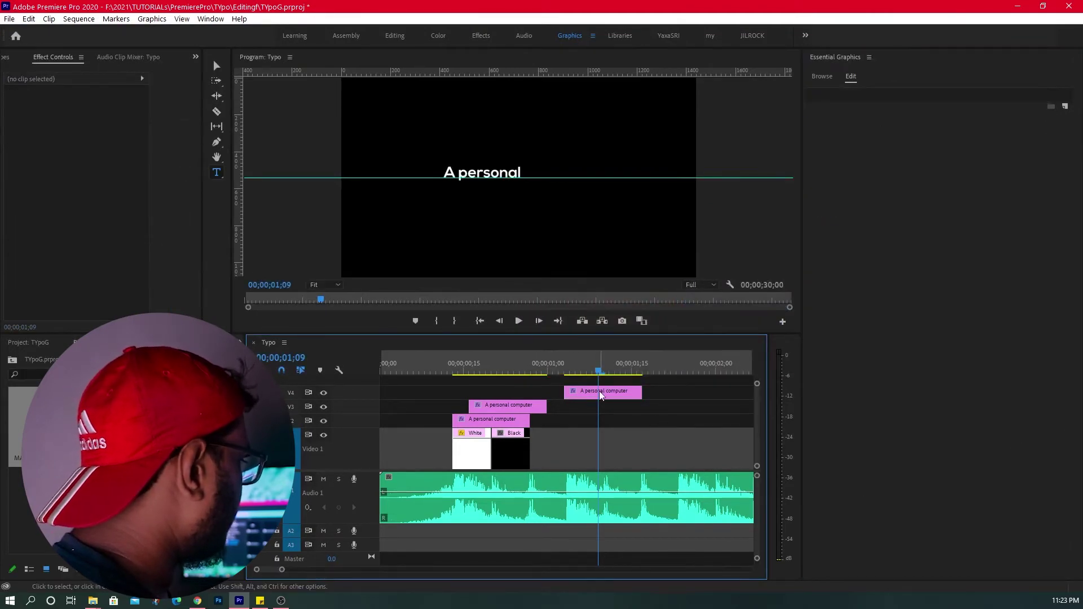
mouse_move(559, 395)
mouse_down()
mouse_move(506, 397)
mouse_move(568, 394)
mouse_move(529, 394)
mouse_up()
drag(476, 370, 436, 371)
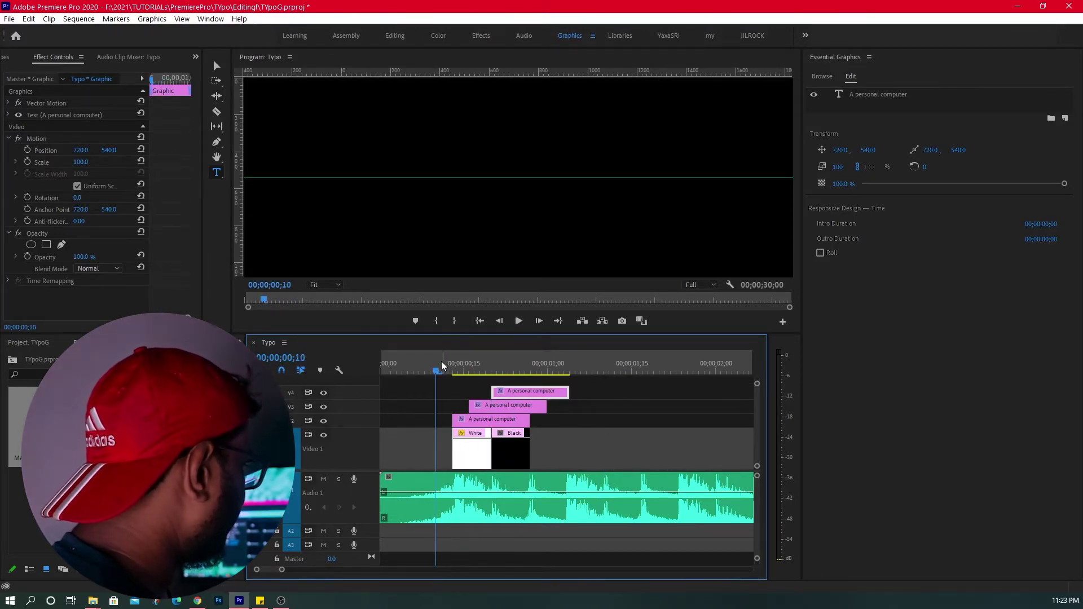
Preview the title text animation from frame 8, stopping at frame 26 showing 'A personal'.
drag(443, 364, 430, 370)
key(space)
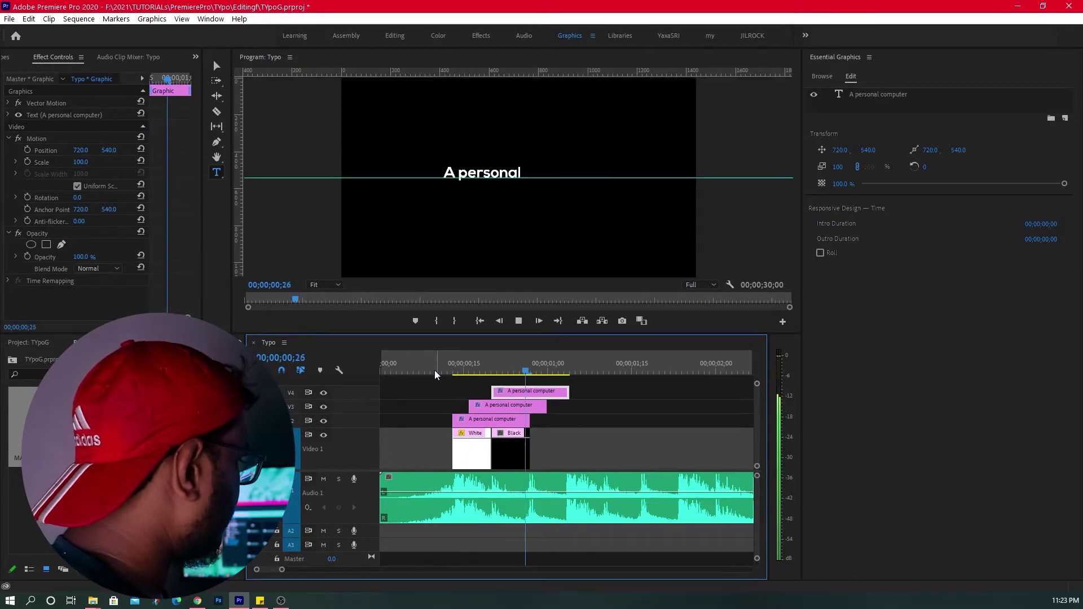
drag(448, 367, 439, 368)
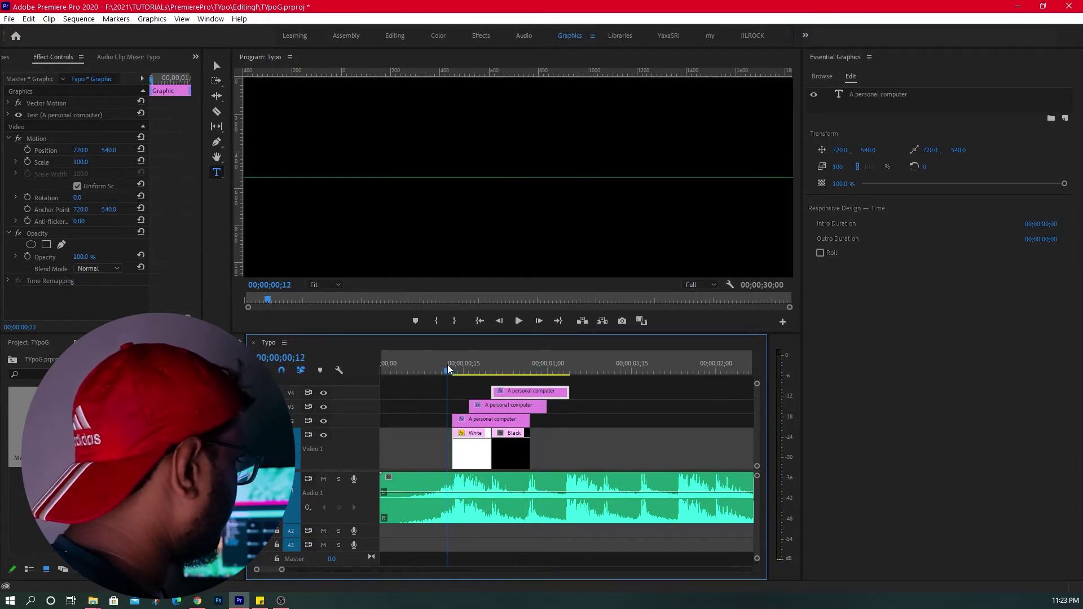
key(space)
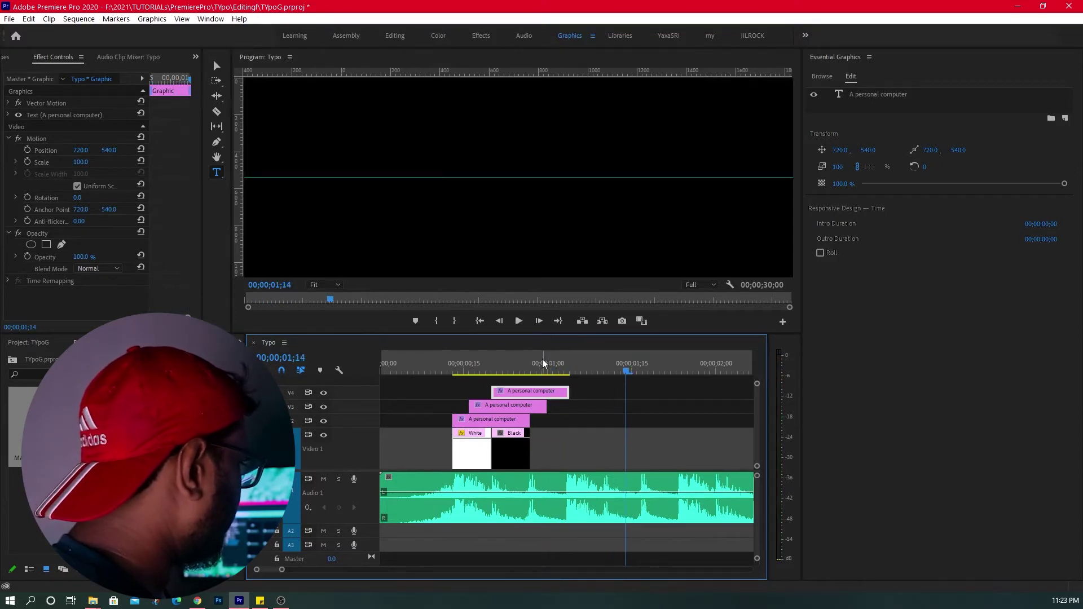
drag(516, 361, 567, 339)
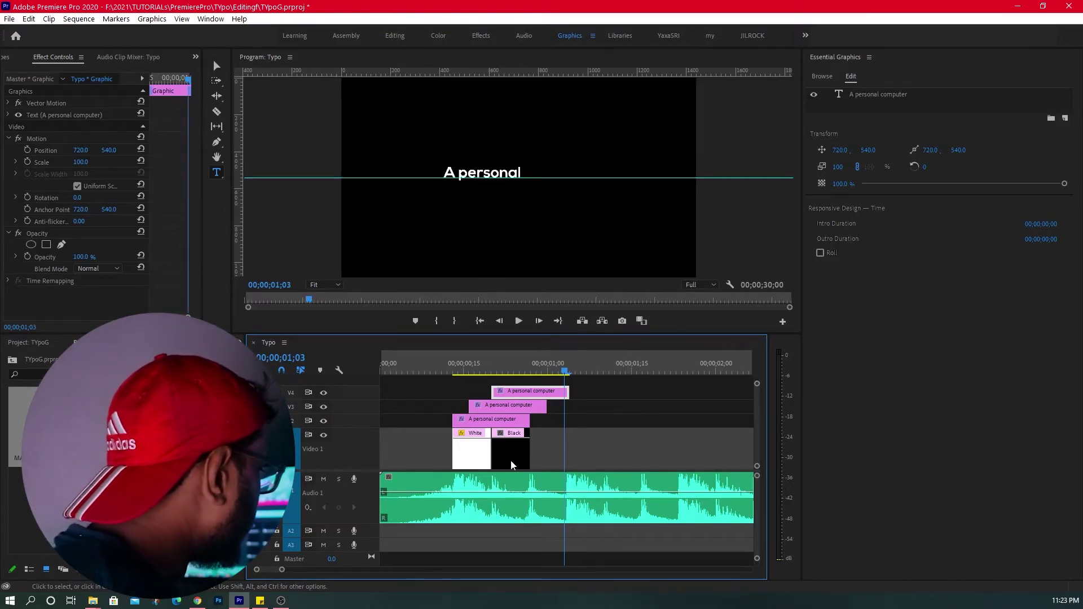
Move the Black matte later, extend the White matte to meet it, and shift the middle title later.
drag(514, 440, 588, 440)
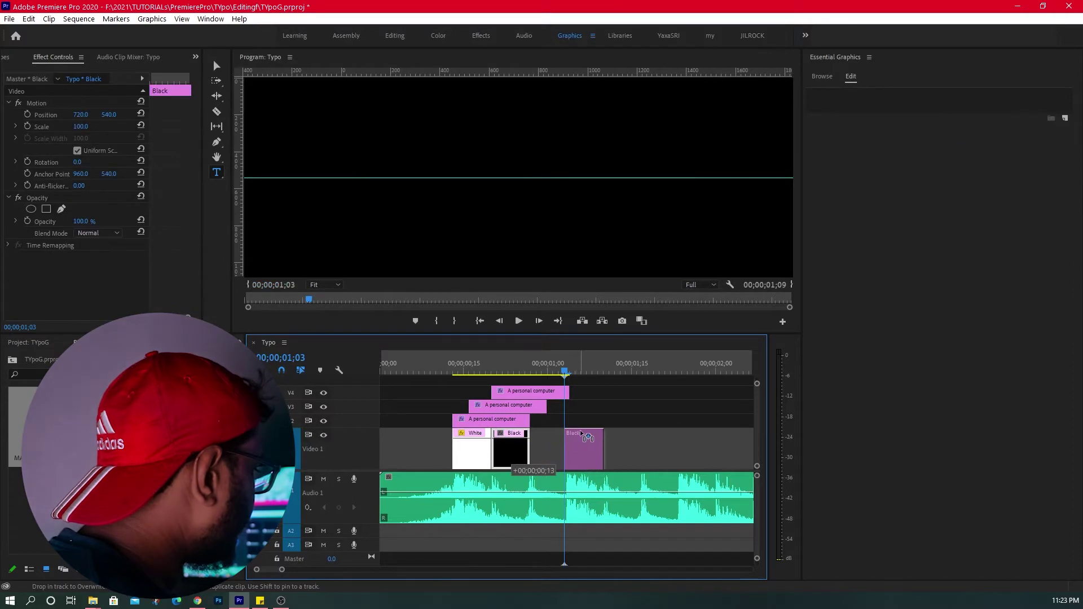
drag(494, 446, 564, 447)
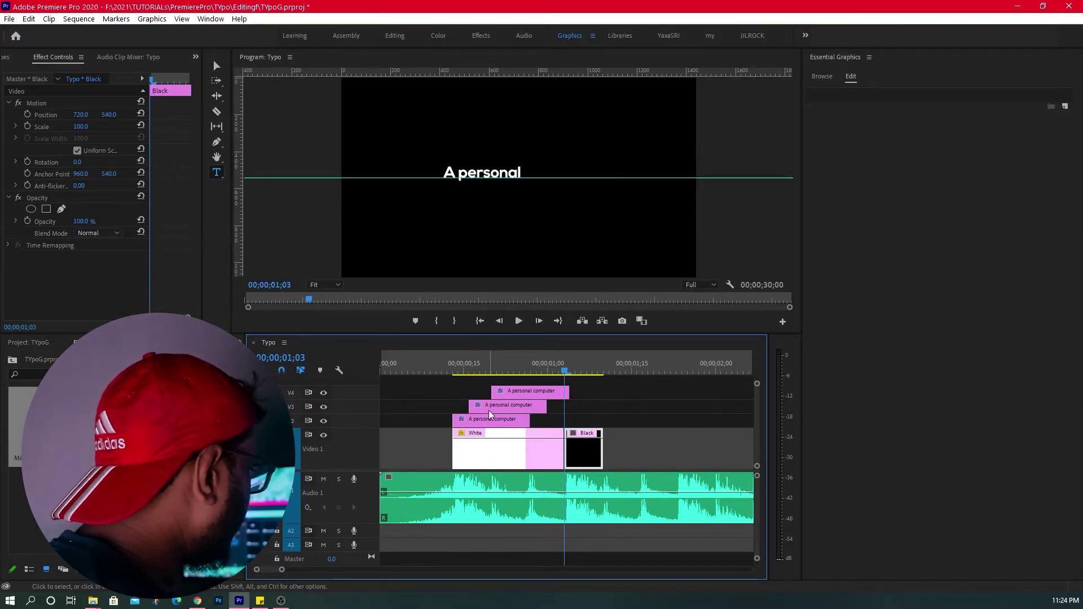
drag(475, 370, 492, 366)
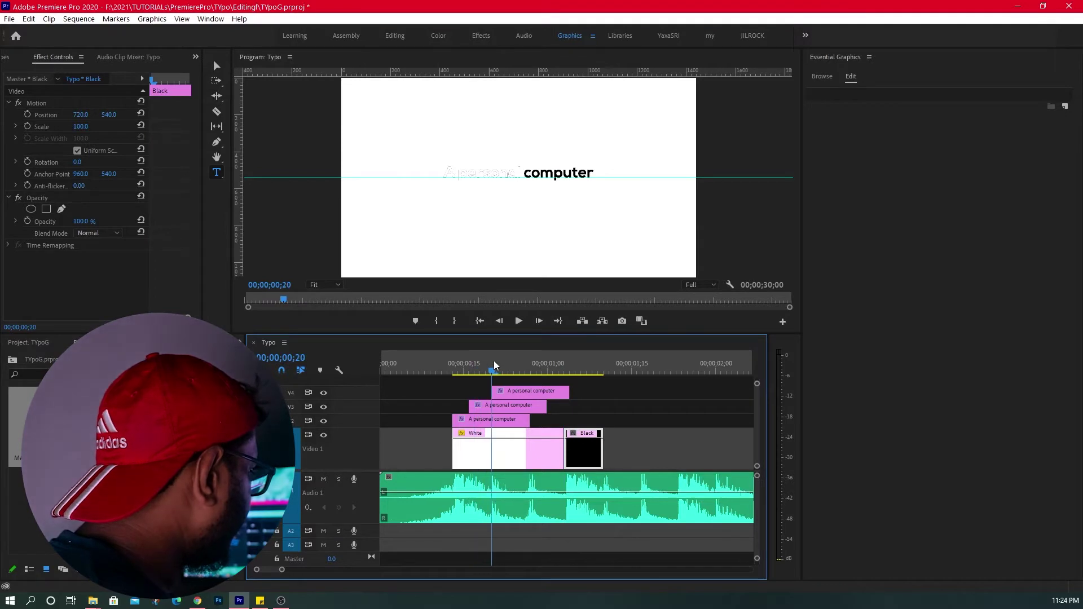
mouse_move(493, 404)
mouse_down()
mouse_move(569, 390)
mouse_move(563, 408)
mouse_up()
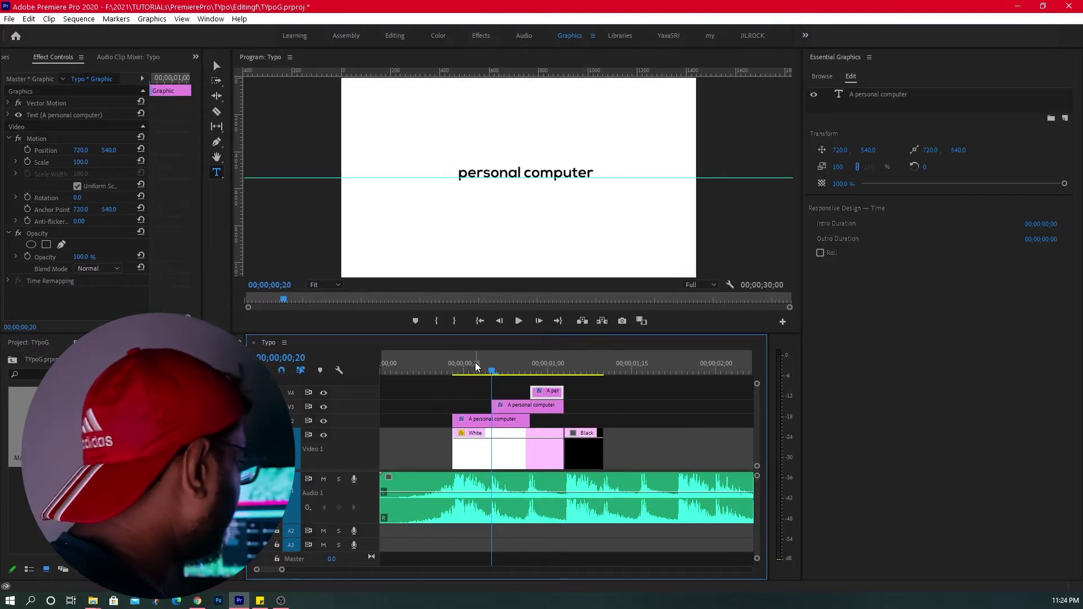
drag(492, 370, 390, 370)
key(space)
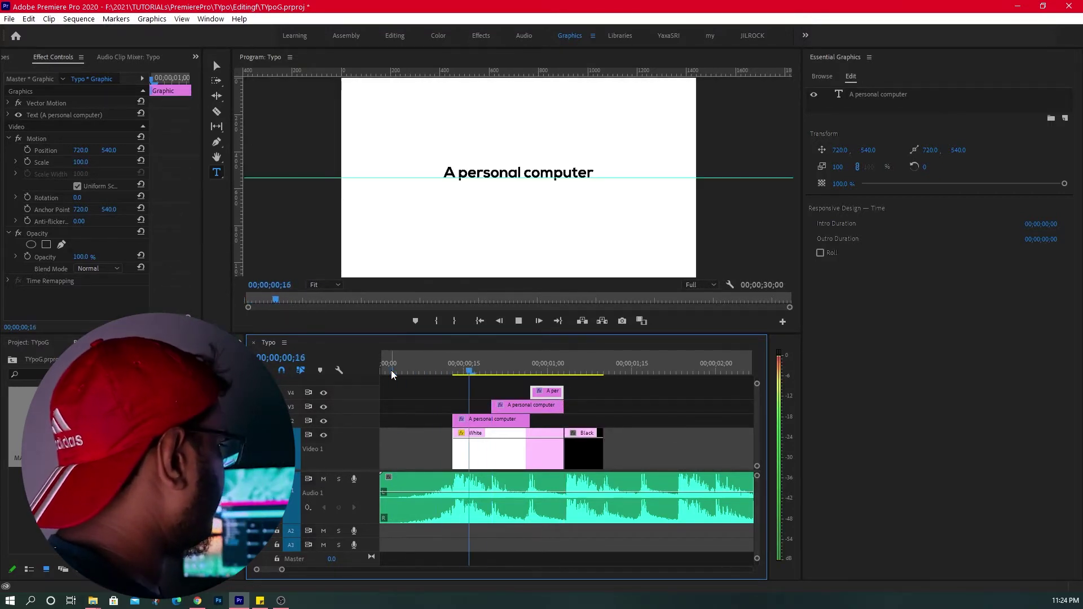
click(510, 368)
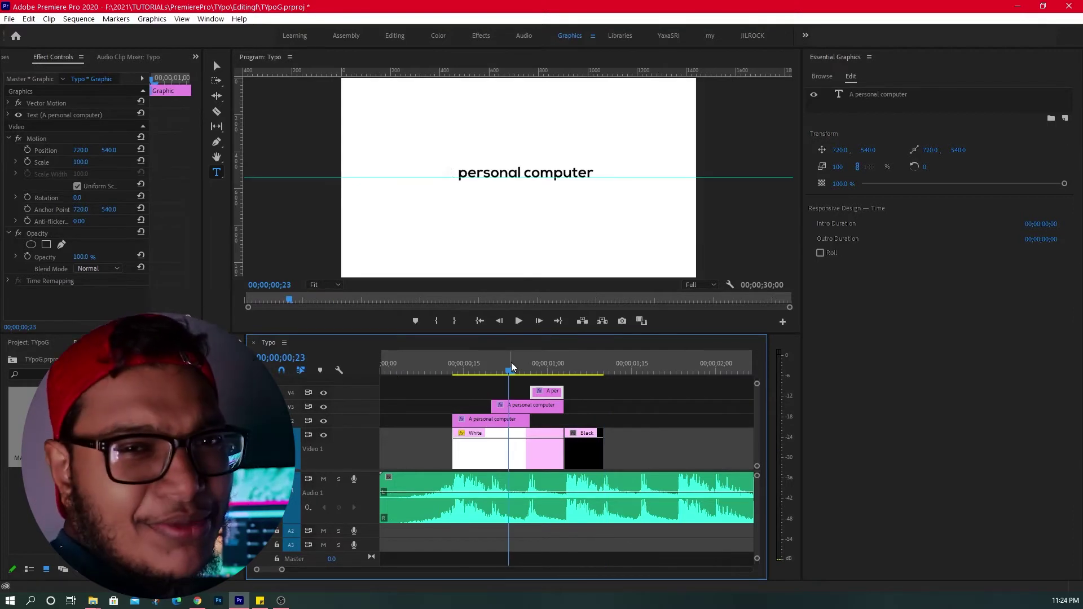
drag(511, 366, 459, 359)
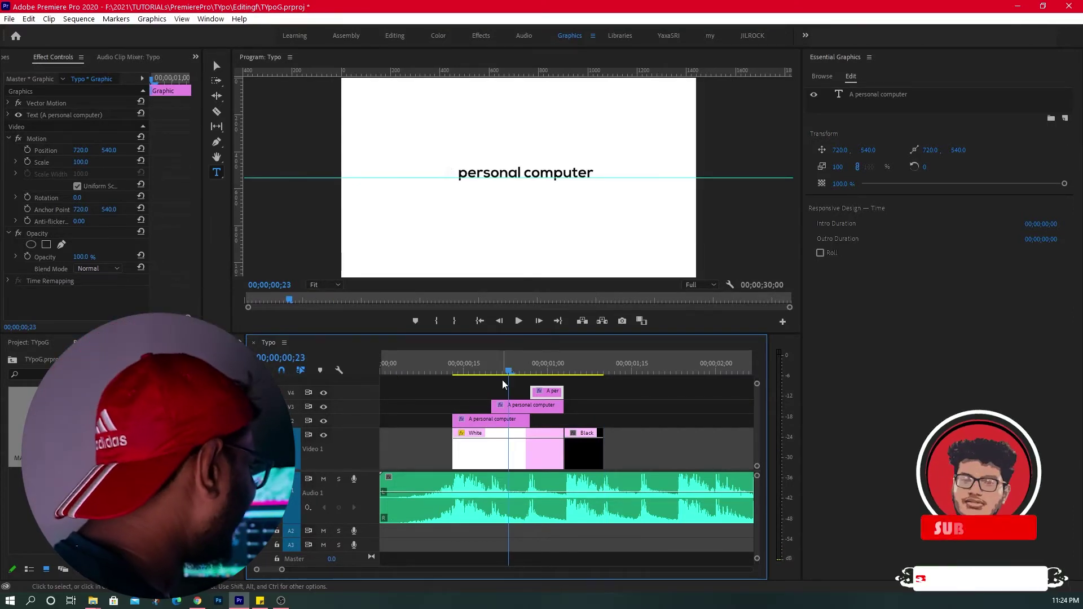
drag(499, 355, 438, 347)
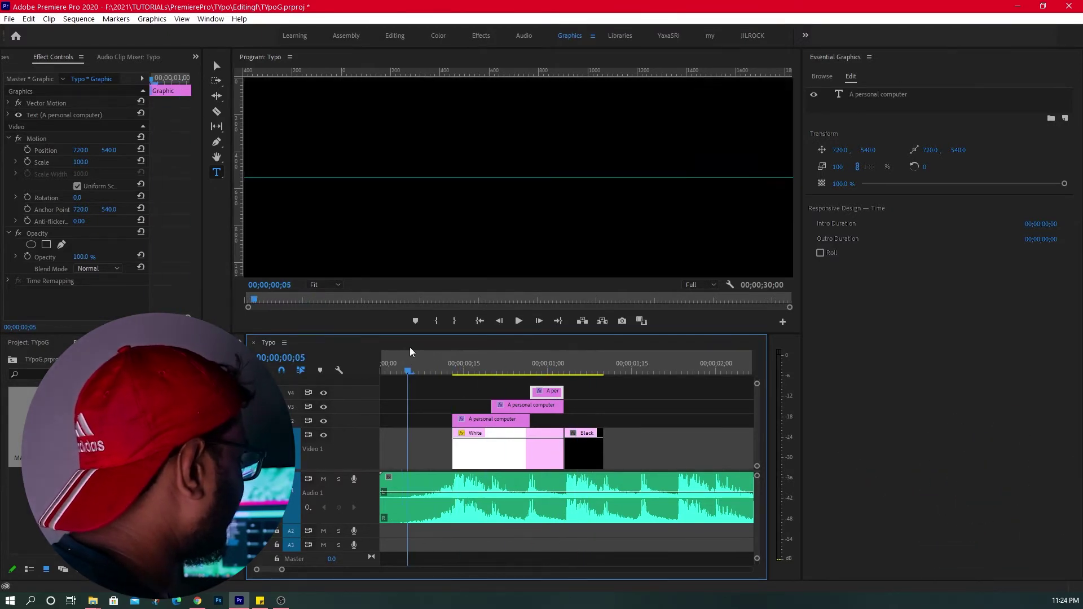
drag(410, 351, 459, 350)
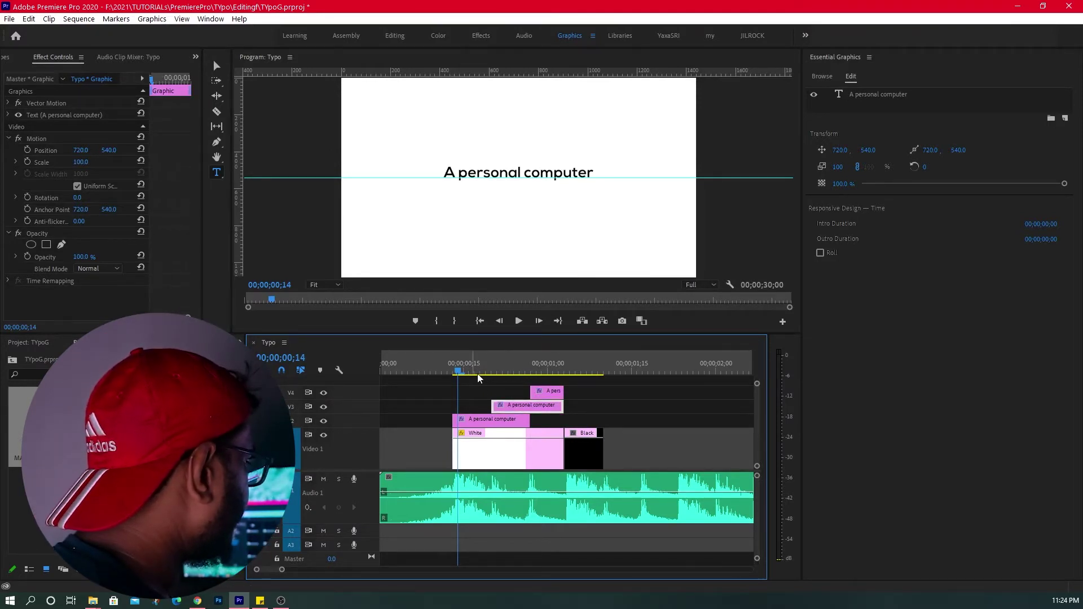
drag(469, 371, 481, 372)
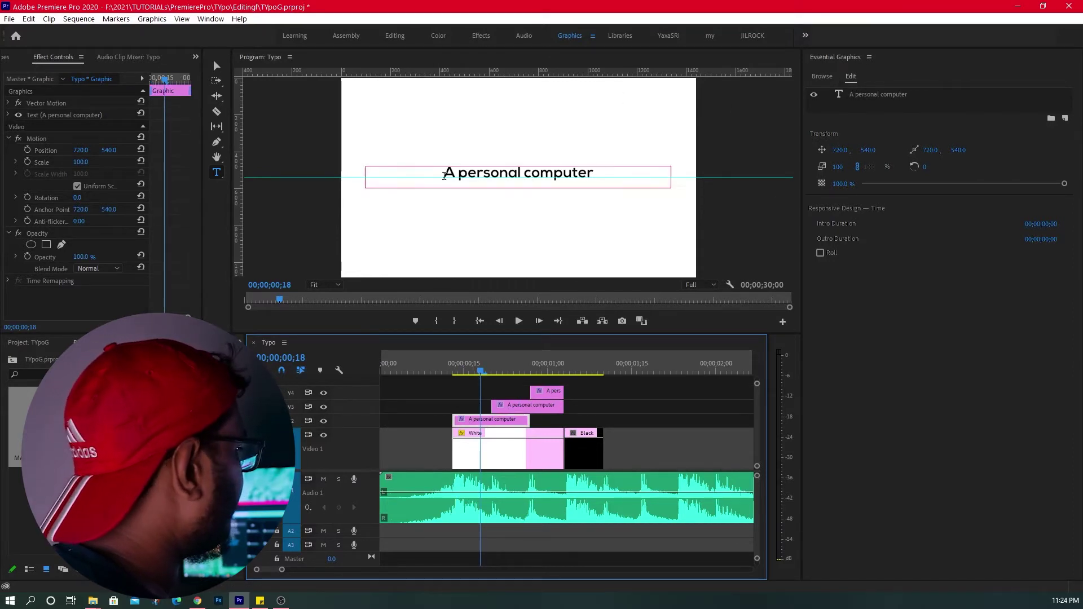
Colour 'personal computer' white in the first title so only 'A' shows.
click(477, 171)
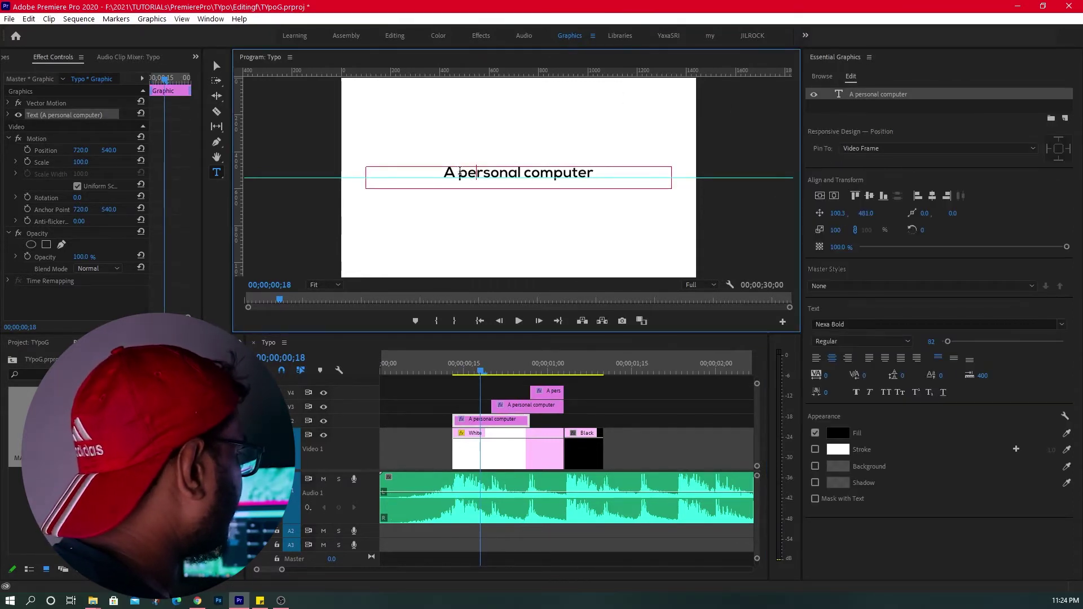
drag(458, 173, 631, 174)
click(837, 433)
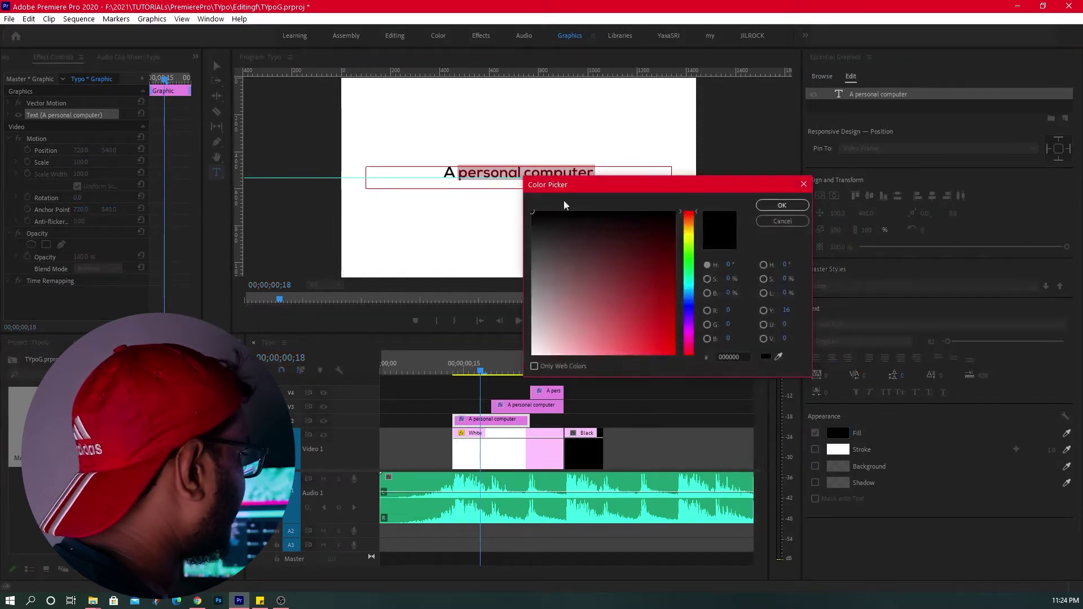
drag(564, 241, 532, 211)
click(782, 205)
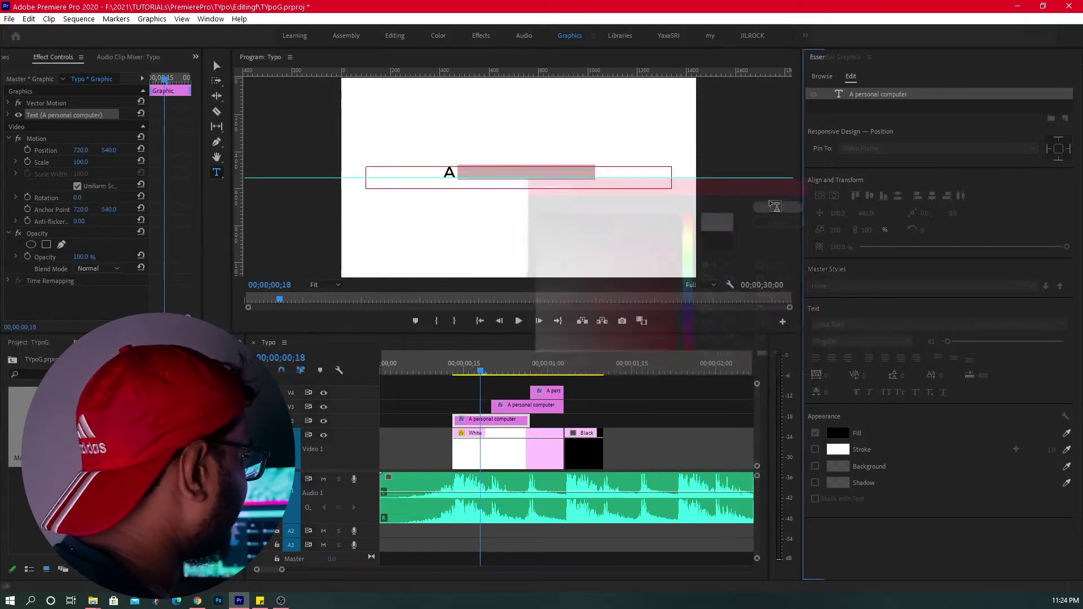
In the second title, make 'A' black and 'computer' white so 'A personal' shows.
drag(486, 368, 509, 367)
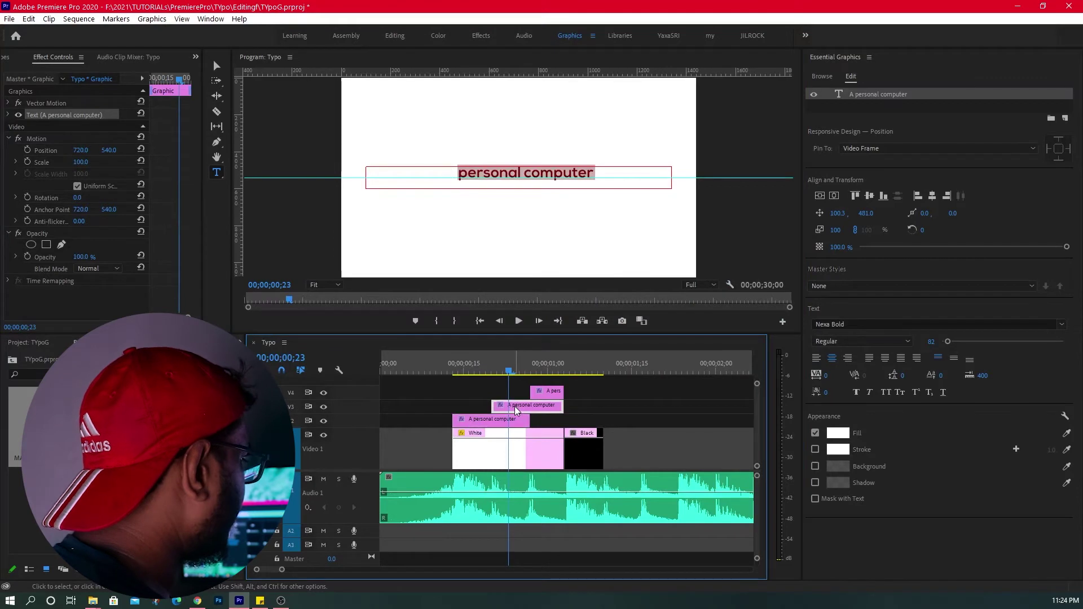
click(514, 406)
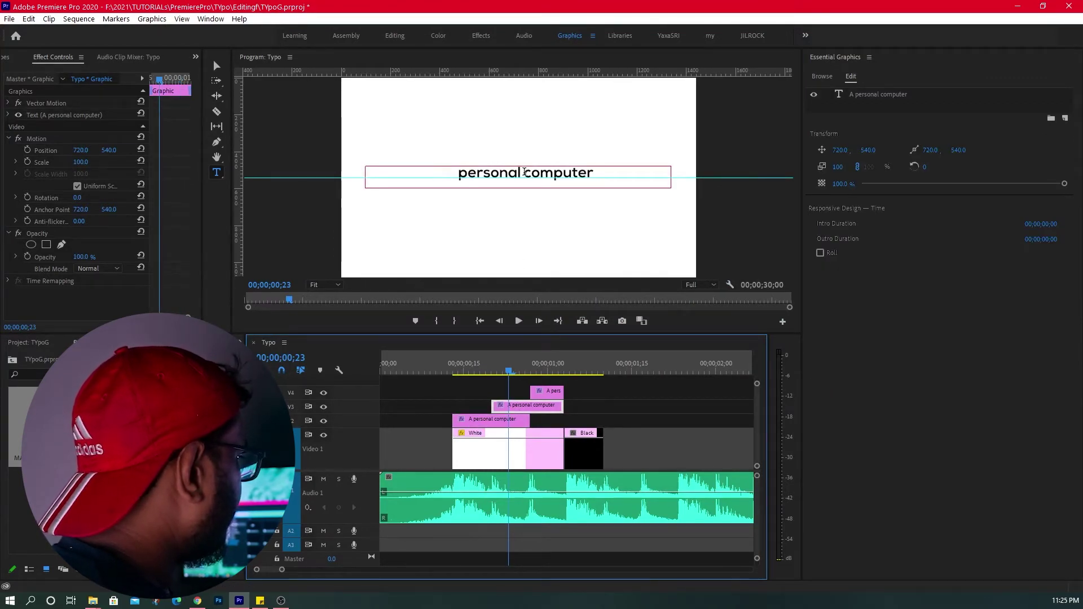
double_click(441, 174)
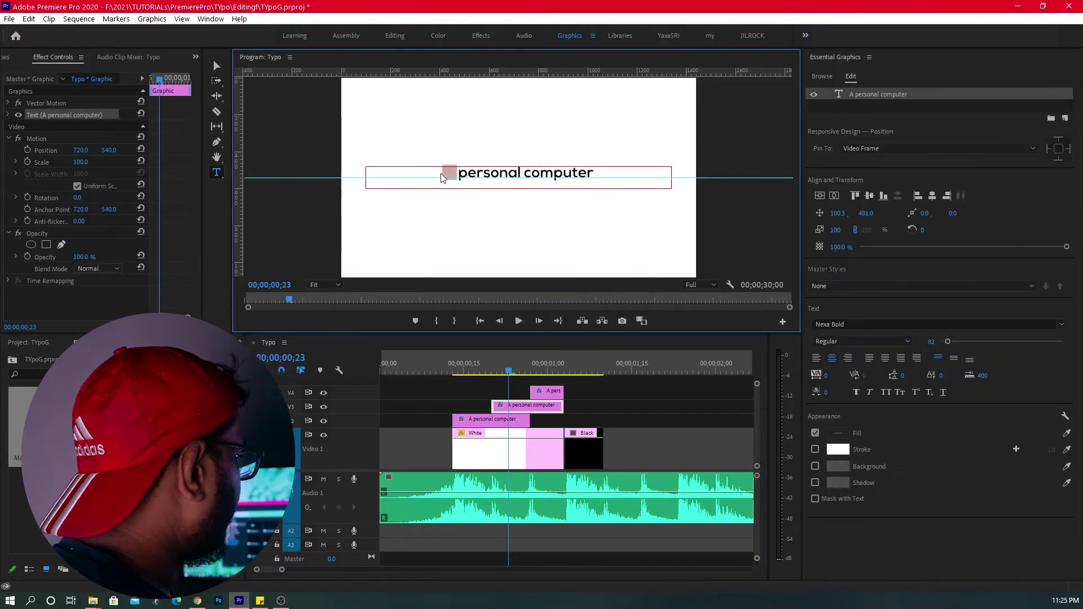
click(838, 433)
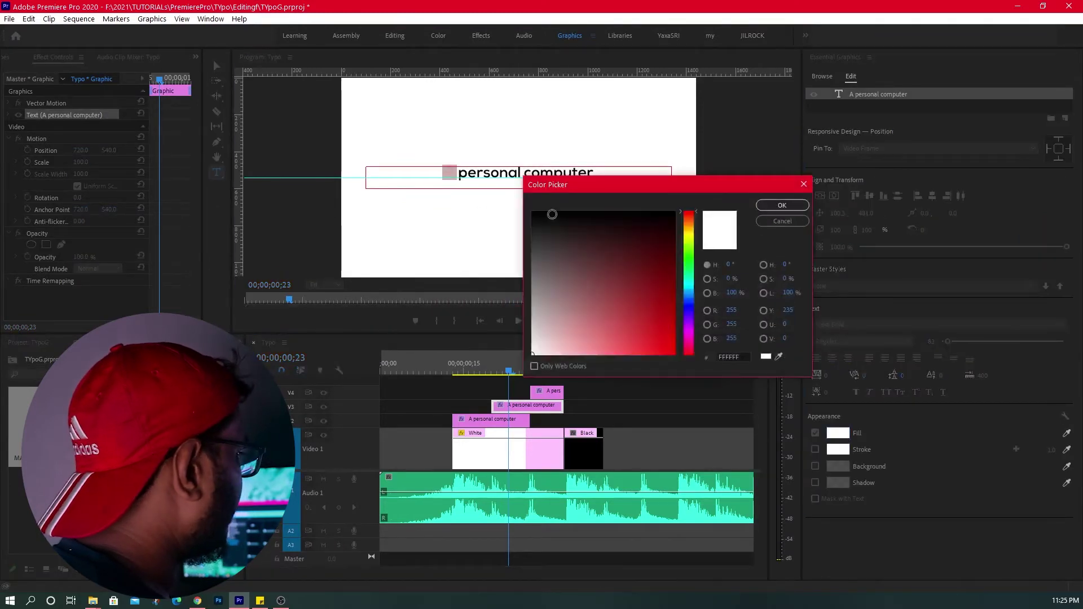
drag(528, 377, 496, 200)
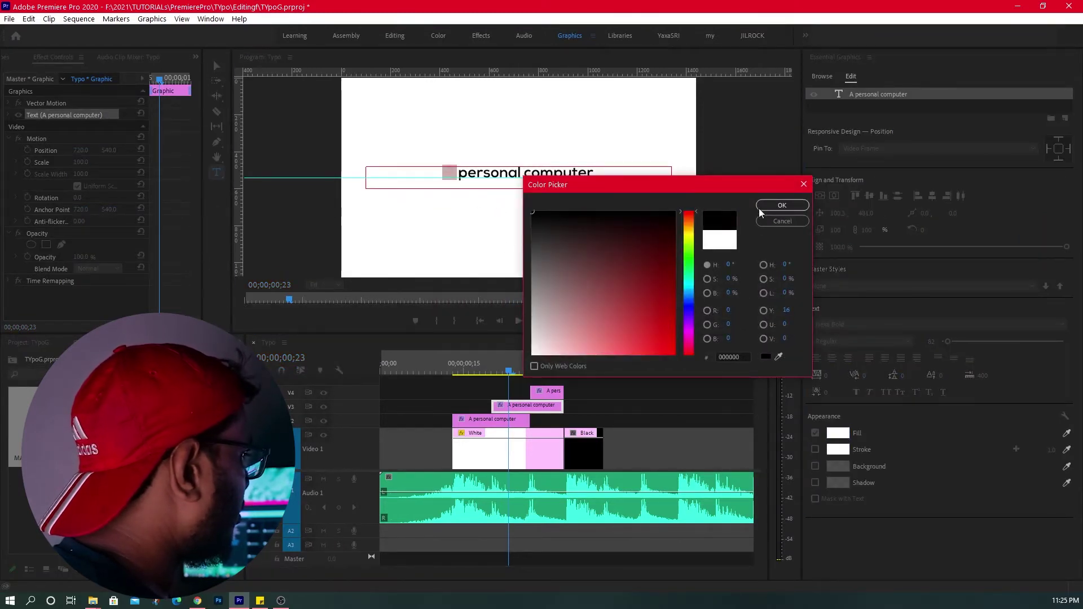
click(782, 206)
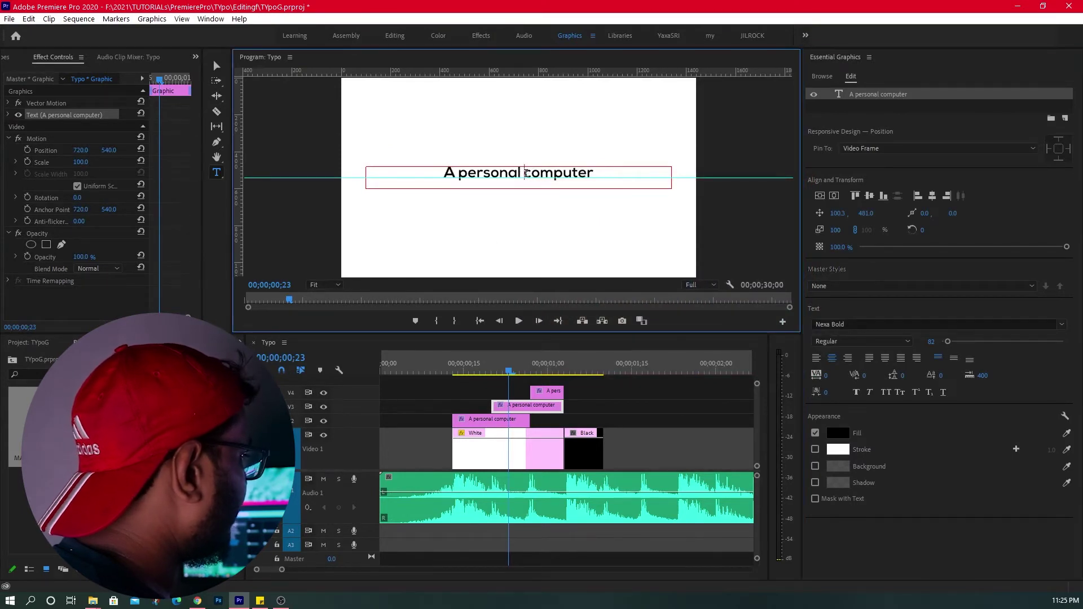
drag(525, 173, 641, 177)
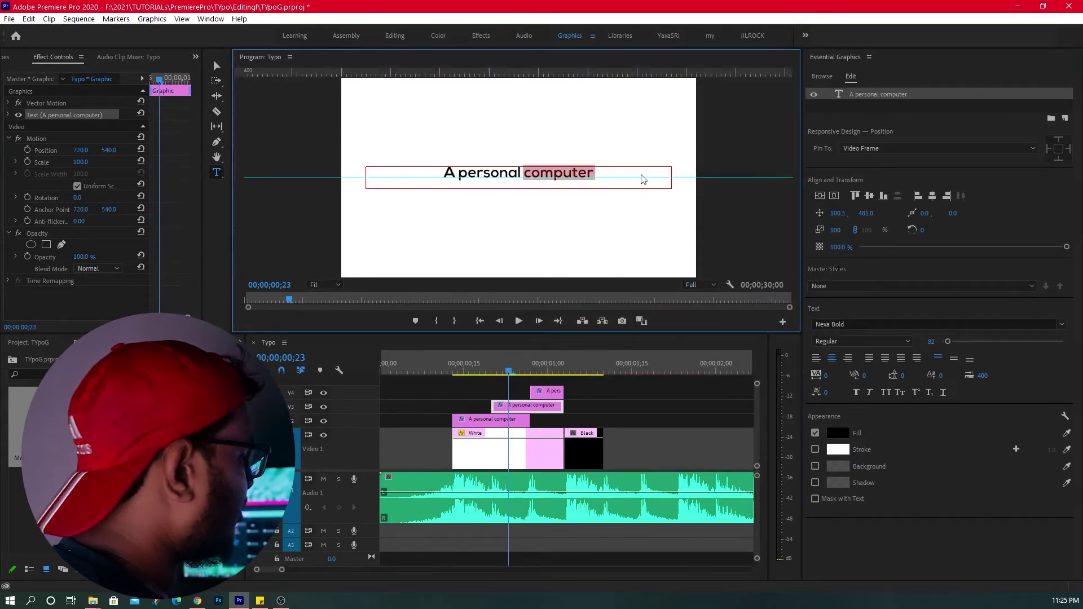
click(838, 433)
drag(589, 261, 534, 377)
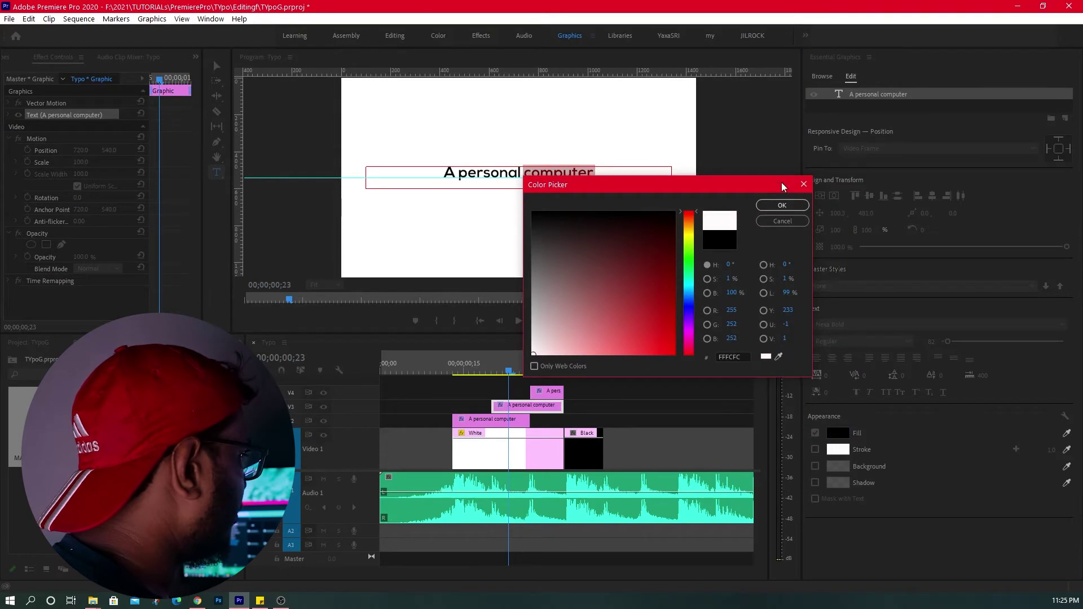
click(781, 205)
Make all of the third title's text black so 'A personal computer' shows in full.
drag(496, 367, 556, 345)
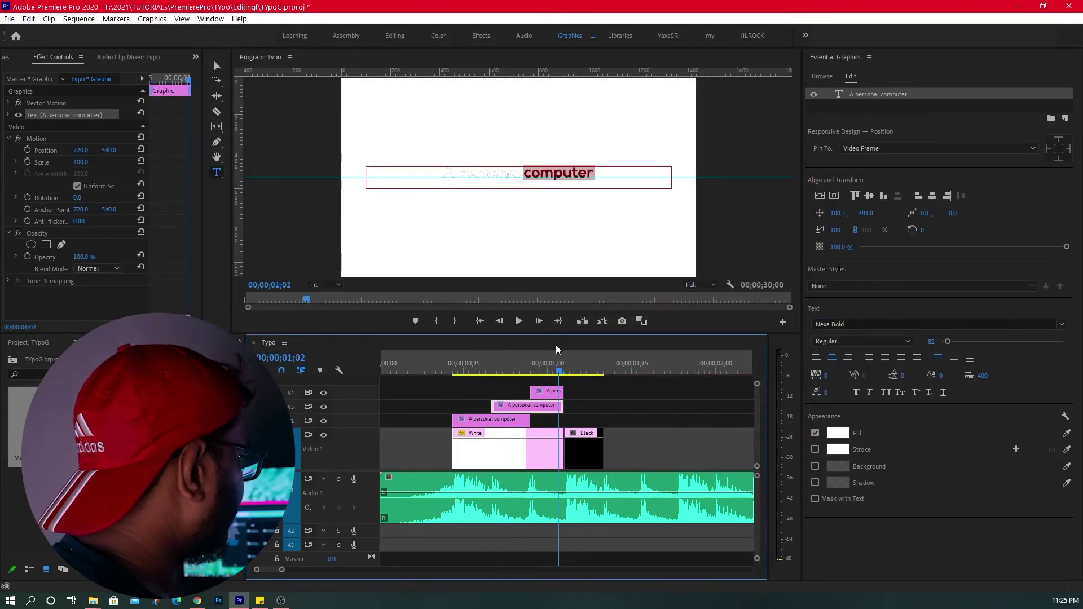
click(547, 391)
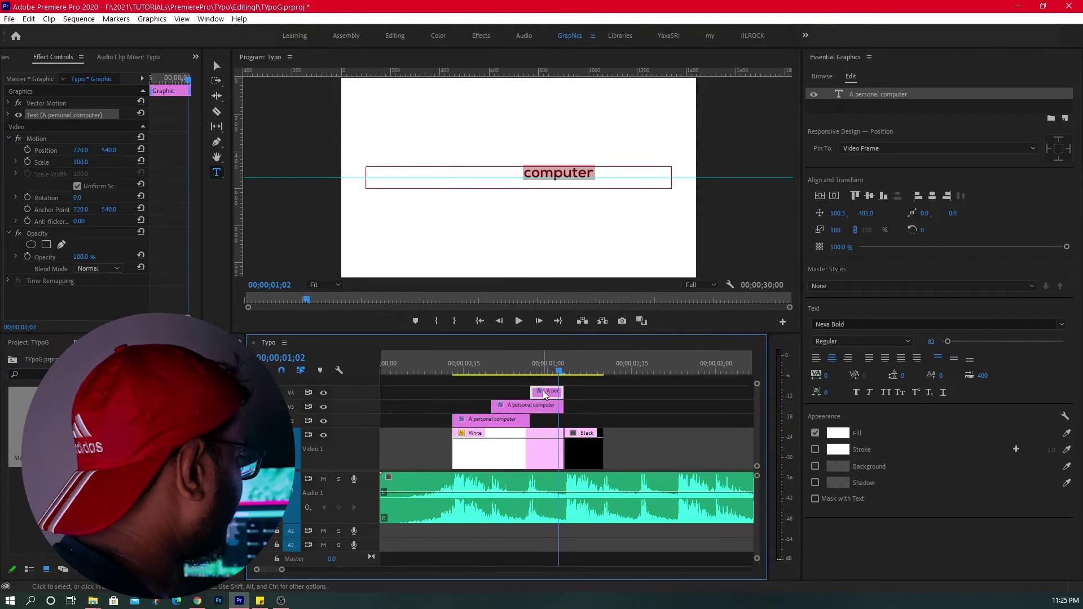
click(597, 179)
key(ctrl+a)
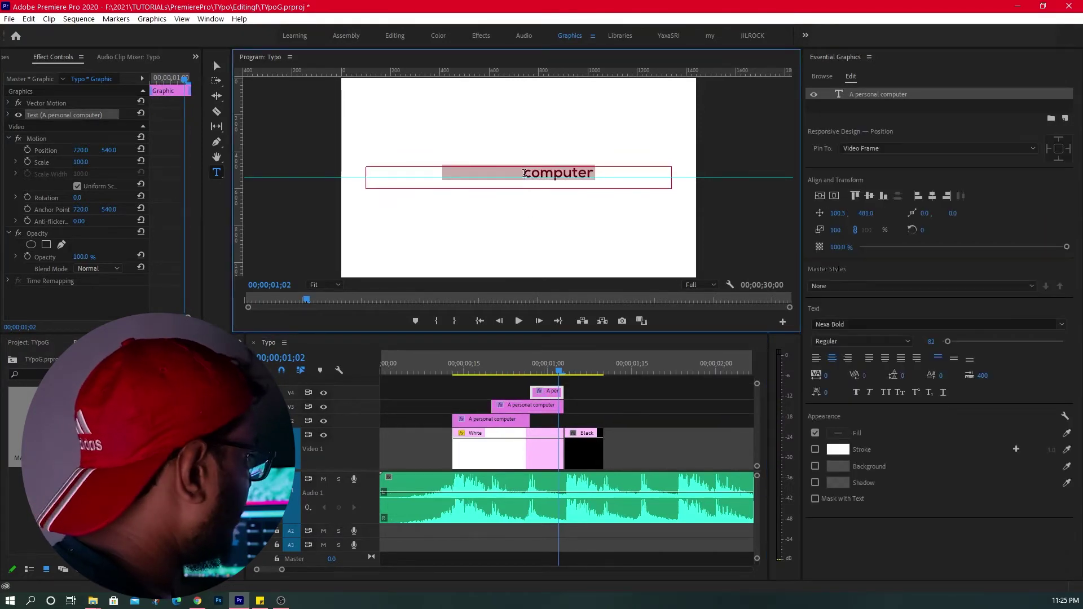
click(838, 433)
drag(627, 258, 532, 255)
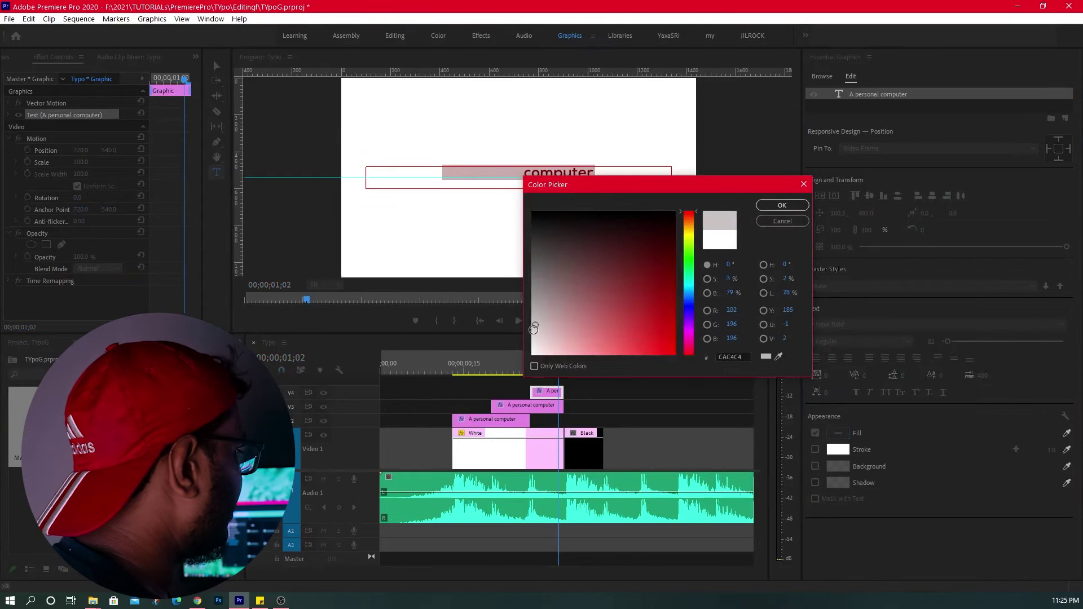
click(782, 205)
drag(474, 363, 377, 378)
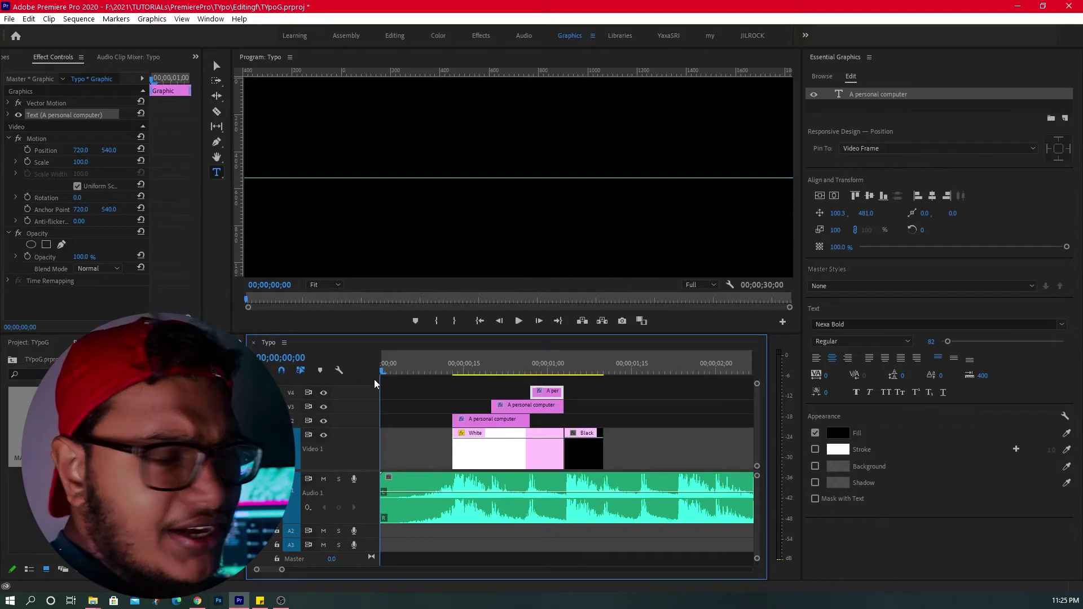
key(space)
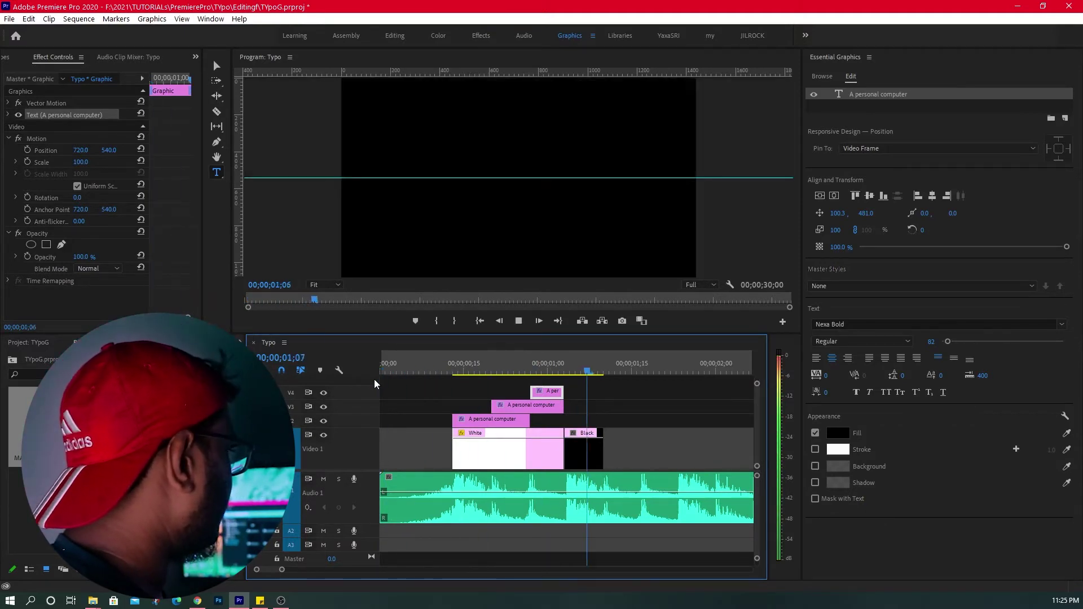
key(space)
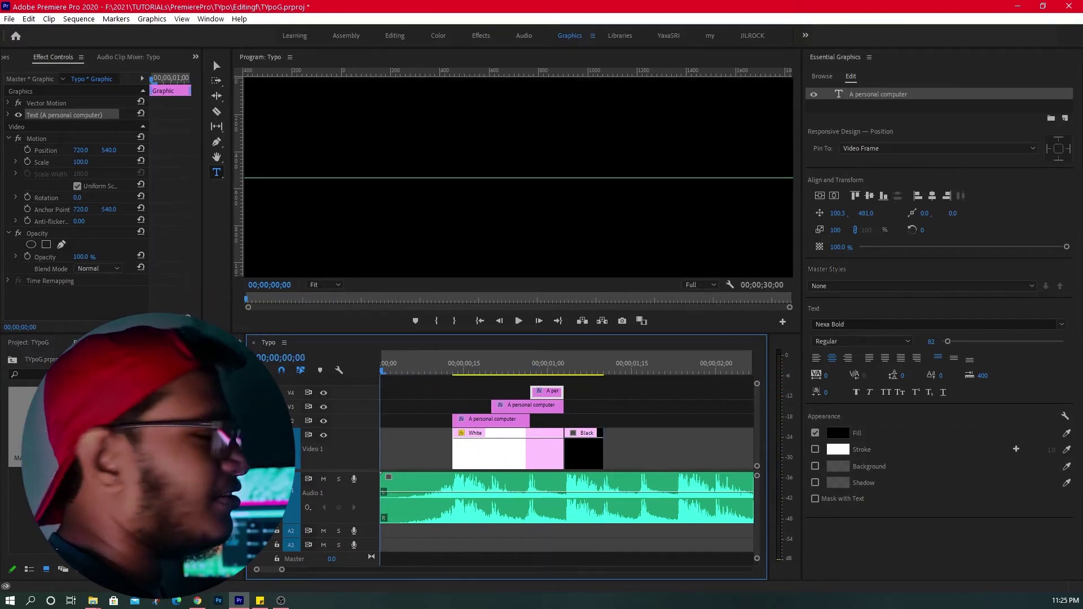
key(space)
key(space)
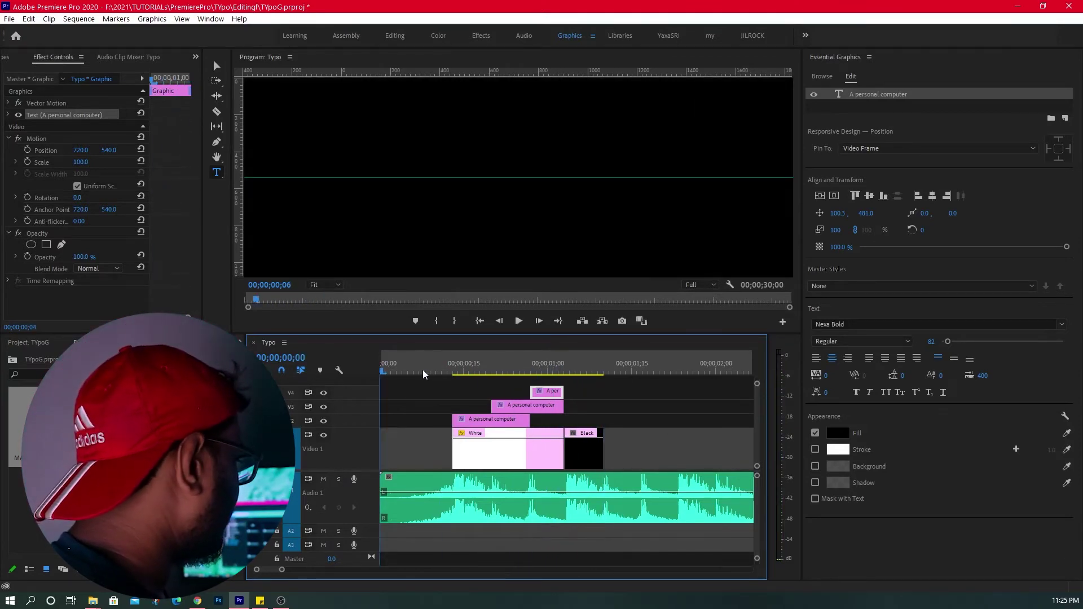
drag(425, 374, 567, 361)
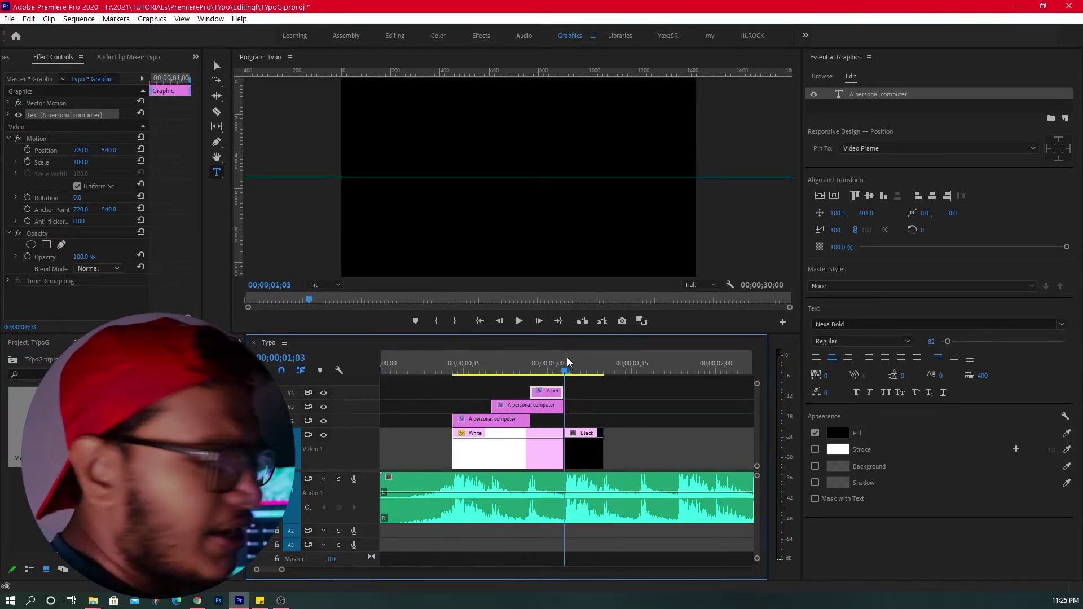
drag(567, 361, 581, 370)
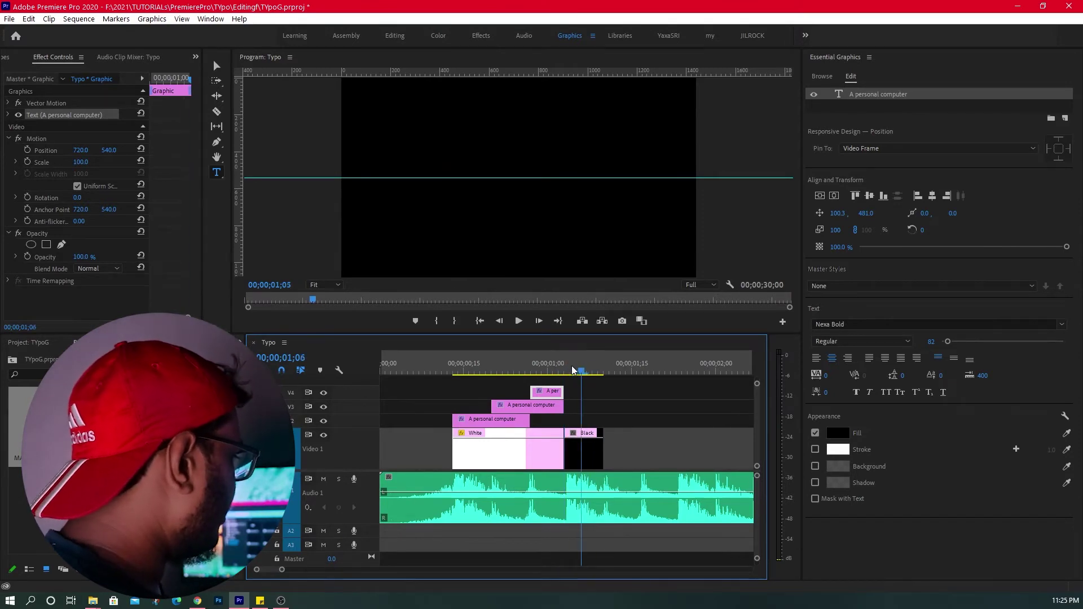
drag(581, 370, 553, 370)
key(space)
key(space)
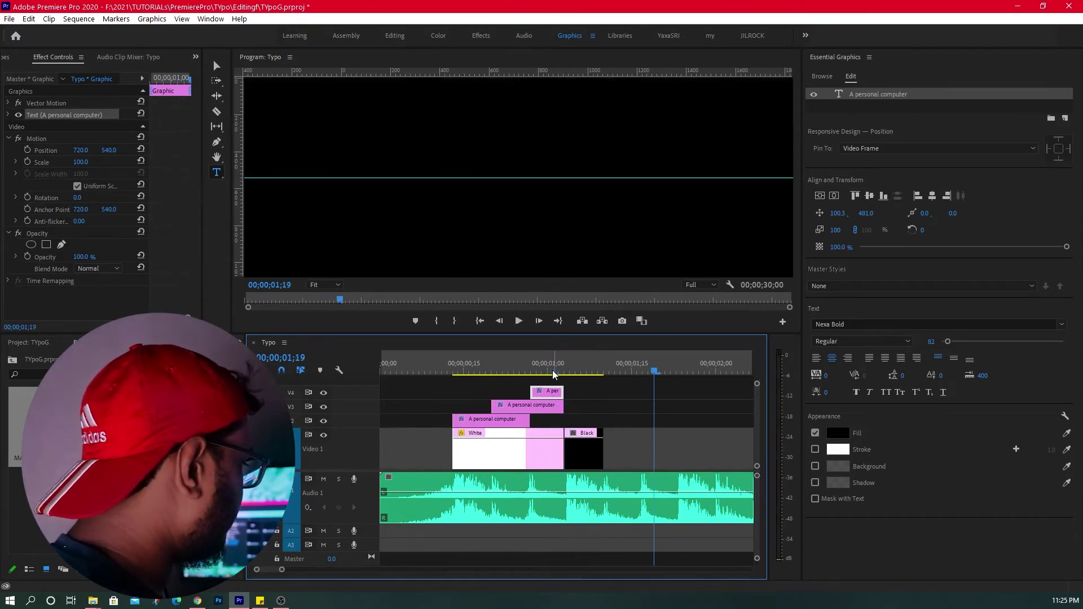
click(532, 363)
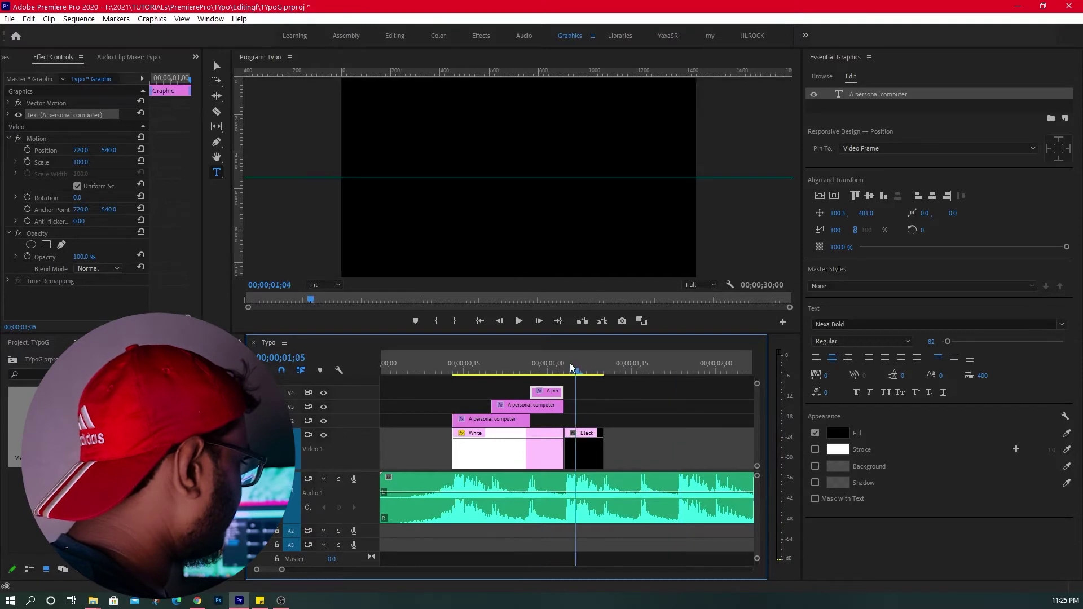
drag(535, 362, 563, 355)
drag(432, 356, 564, 353)
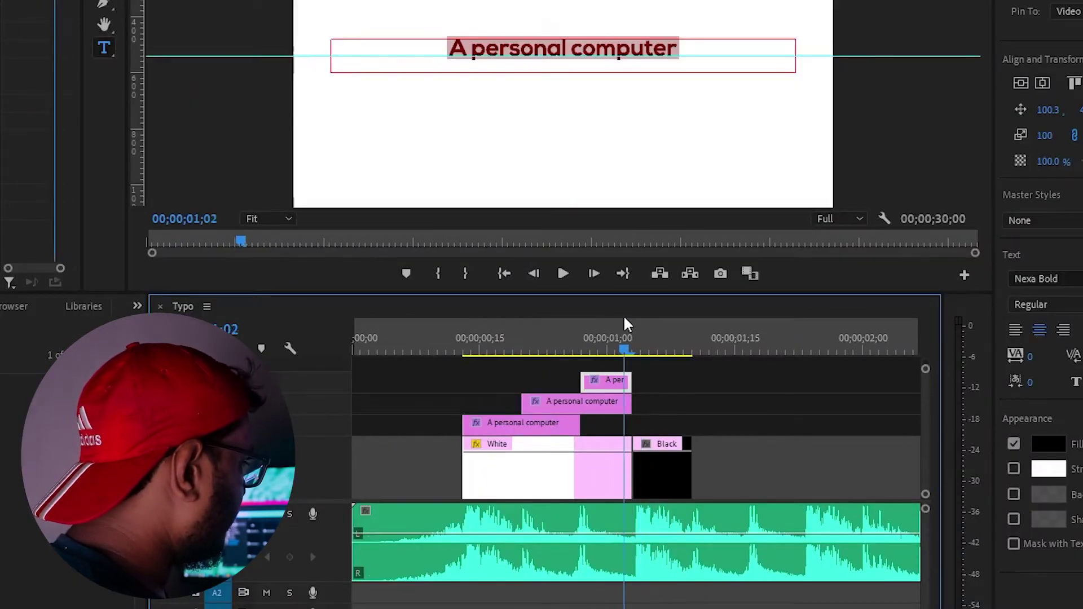
drag(640, 317, 594, 323)
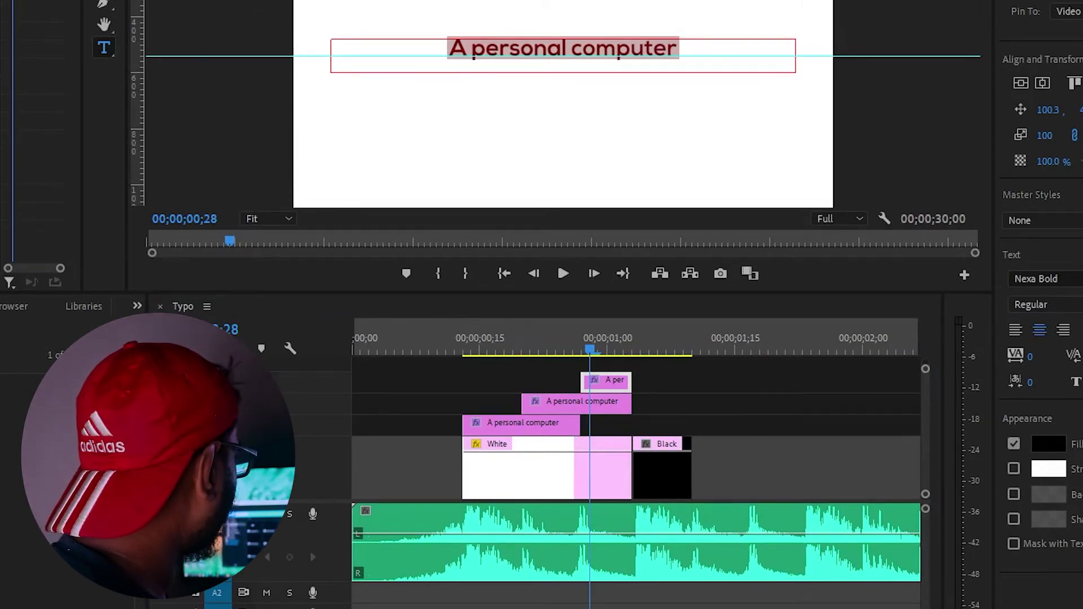
drag(729, 47, 813, 69)
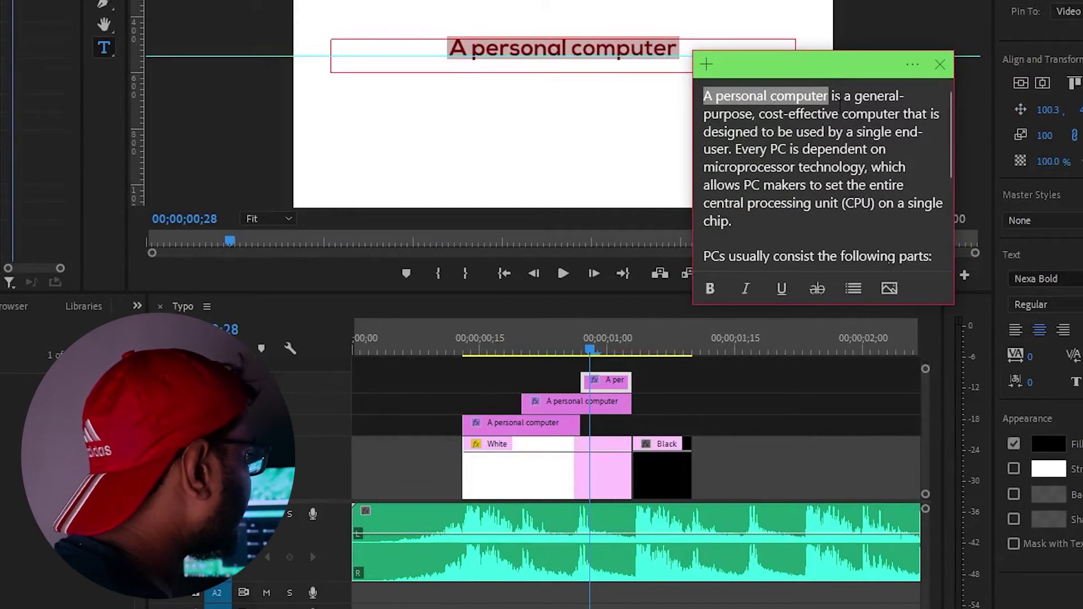
click(830, 96)
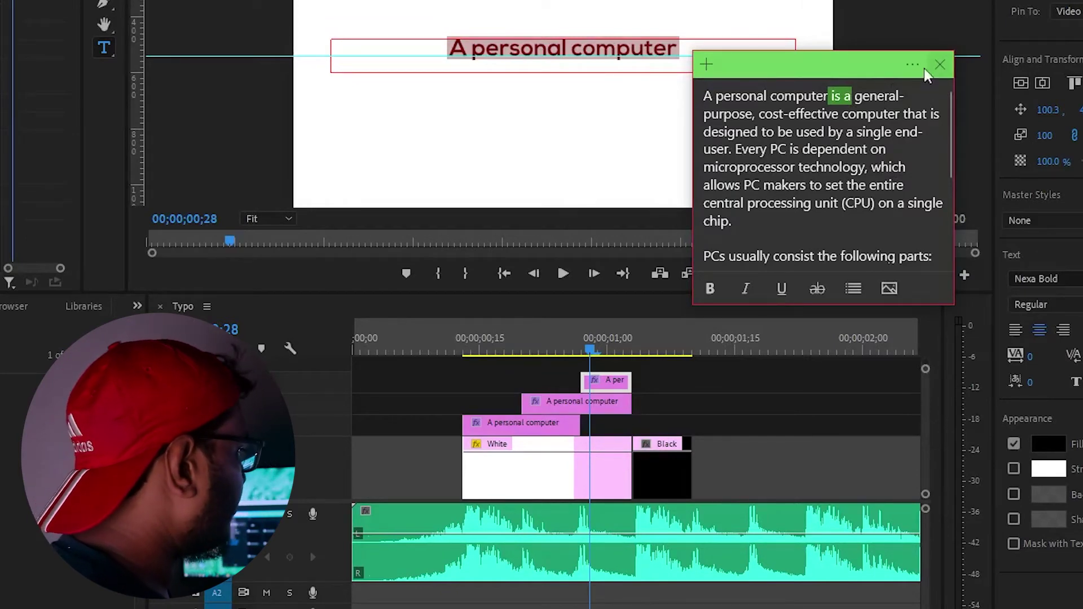
key(alt+Tab)
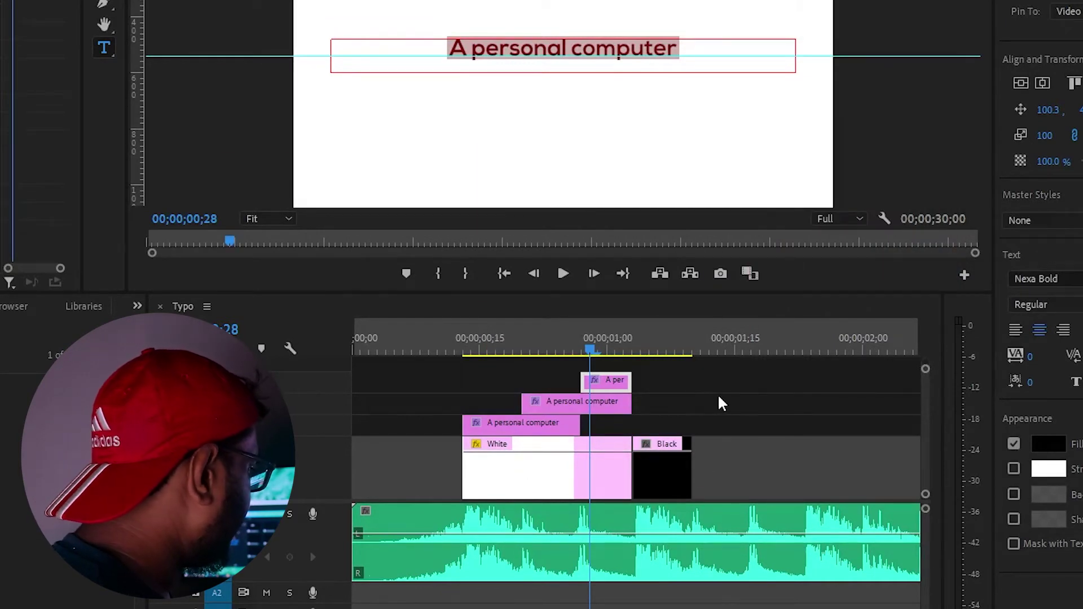
Trim the Black matte's end to the playhead at the next word's beat, just past one second.
scroll(649, 423, down, 3)
click(584, 451)
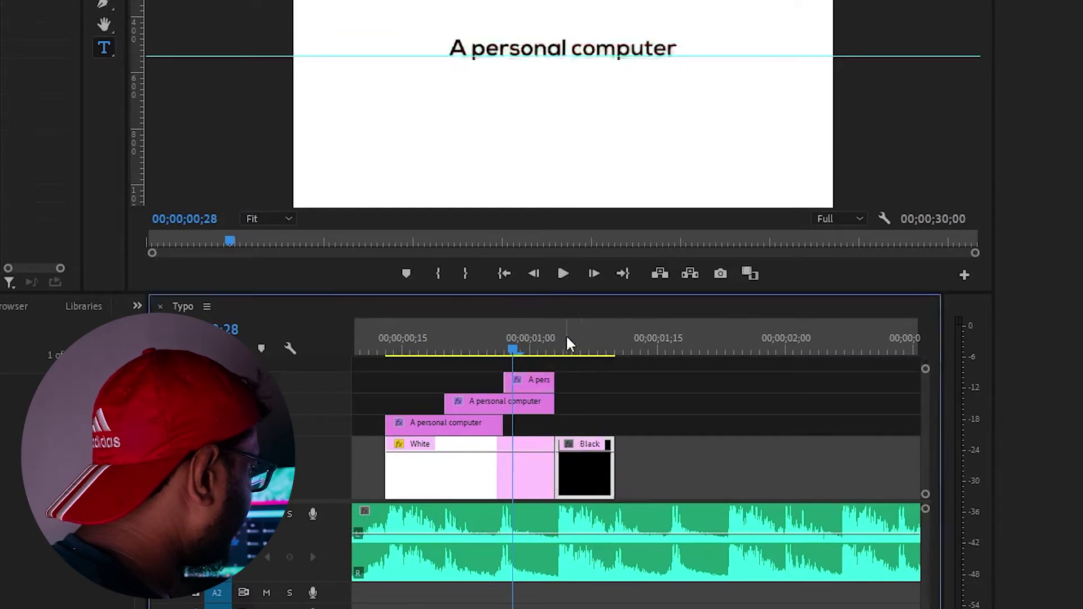
click(571, 343)
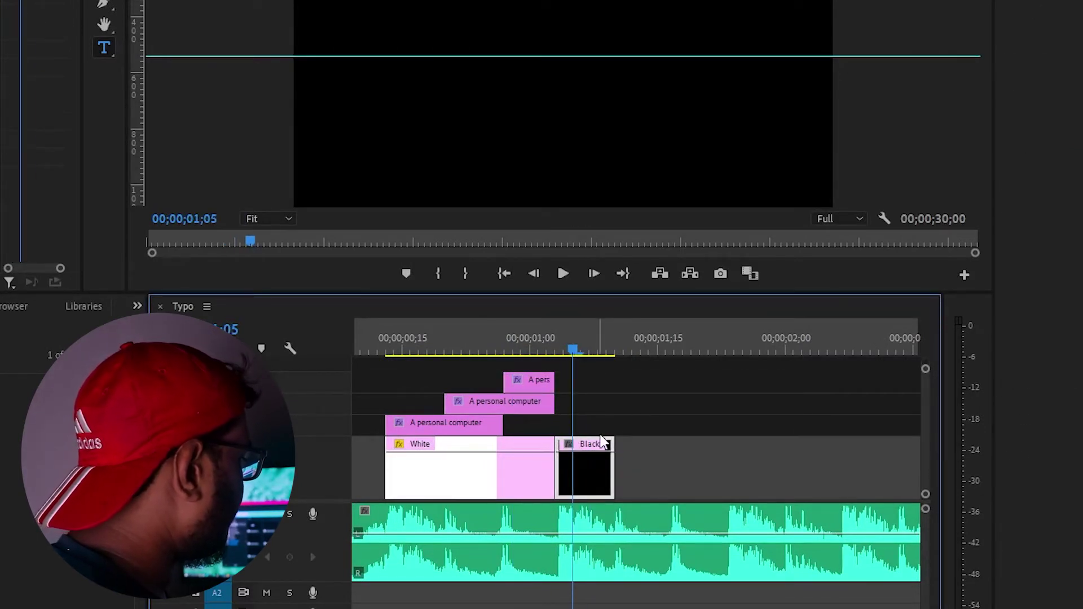
drag(605, 470, 620, 470)
drag(590, 343, 620, 342)
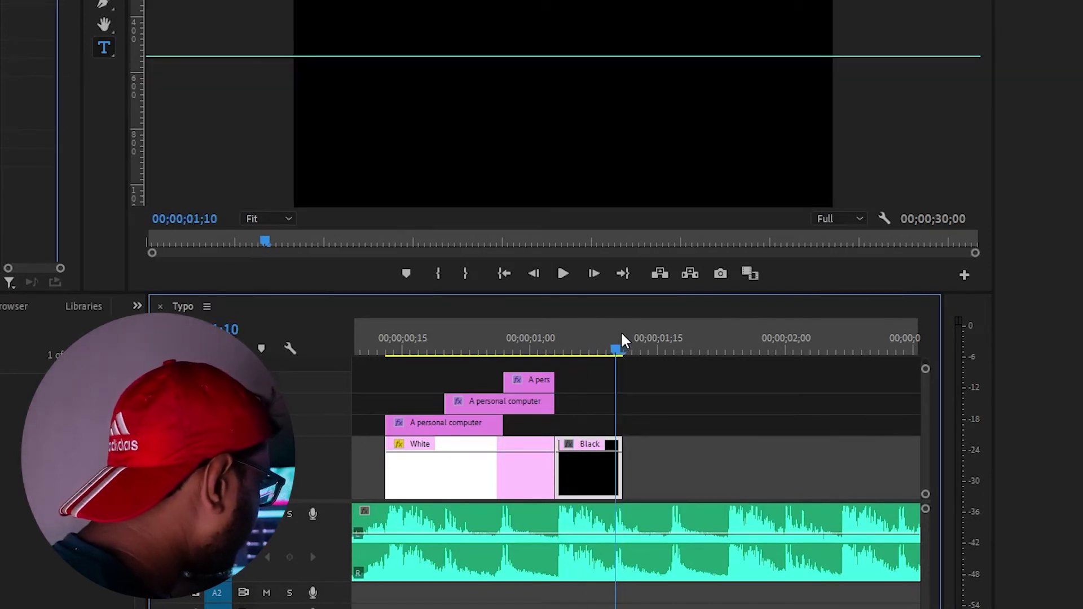
drag(625, 464, 608, 470)
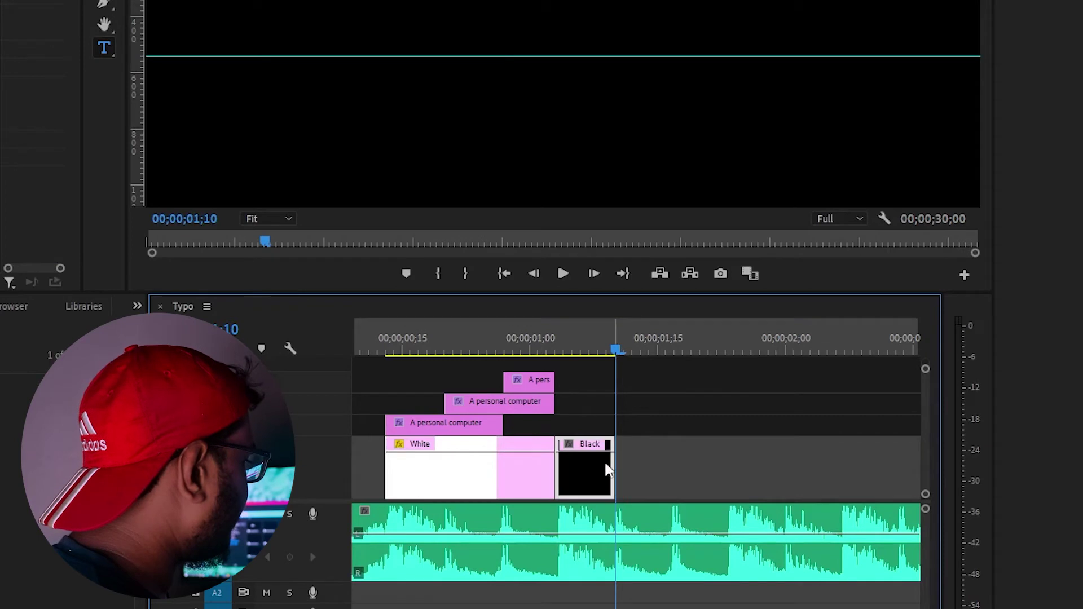
Paste two more copies of the Black matte after it, giving three 7-frame Black clips.
key(ctrl+c)
key(ctrl+v)
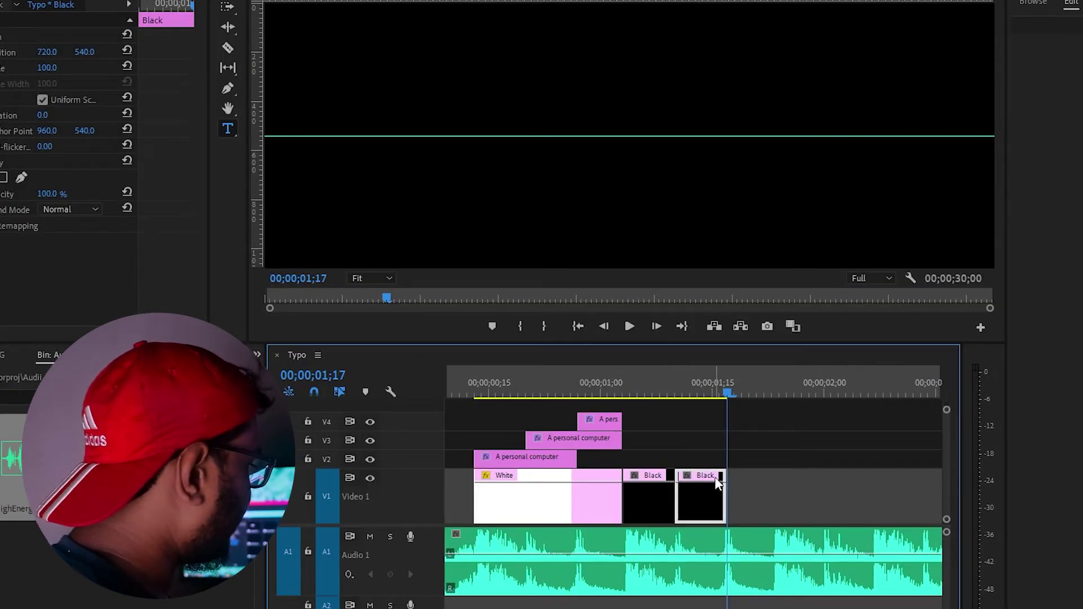
key(ctrl+v)
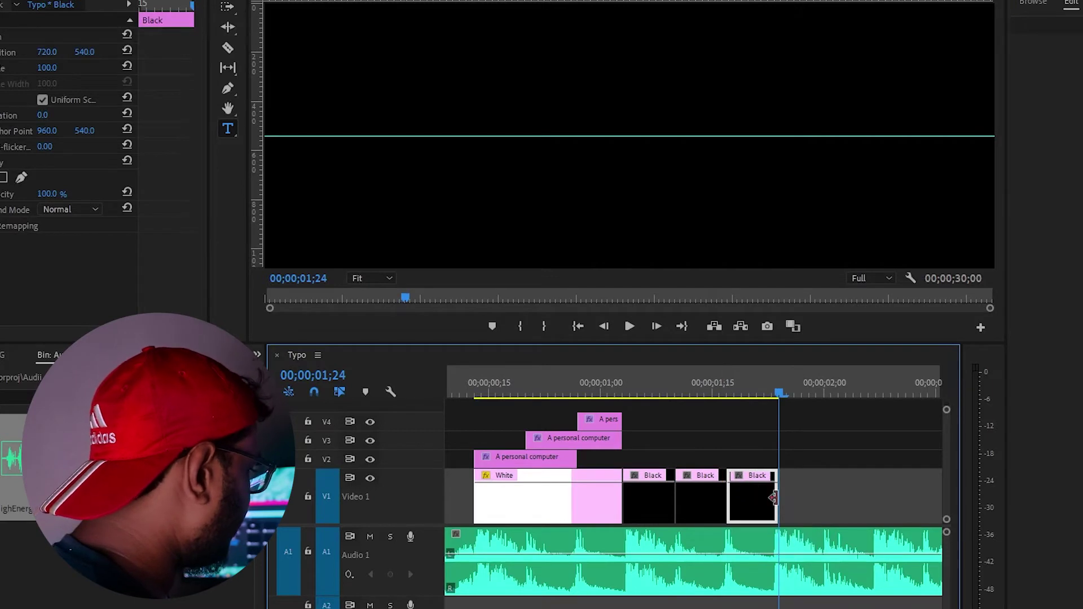
click(770, 505)
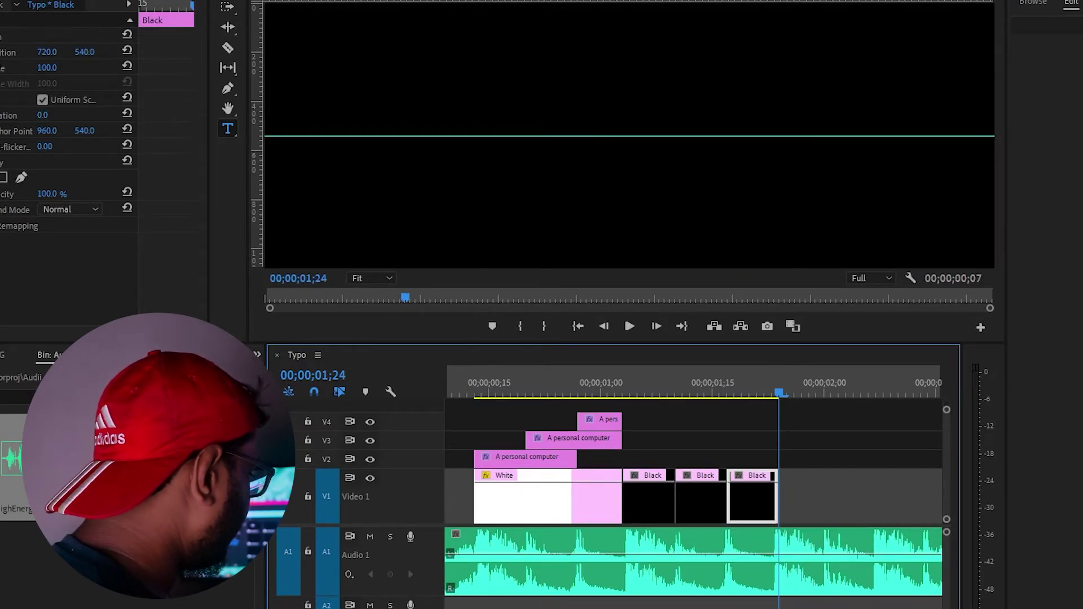
scroll(637, 569, up, 6)
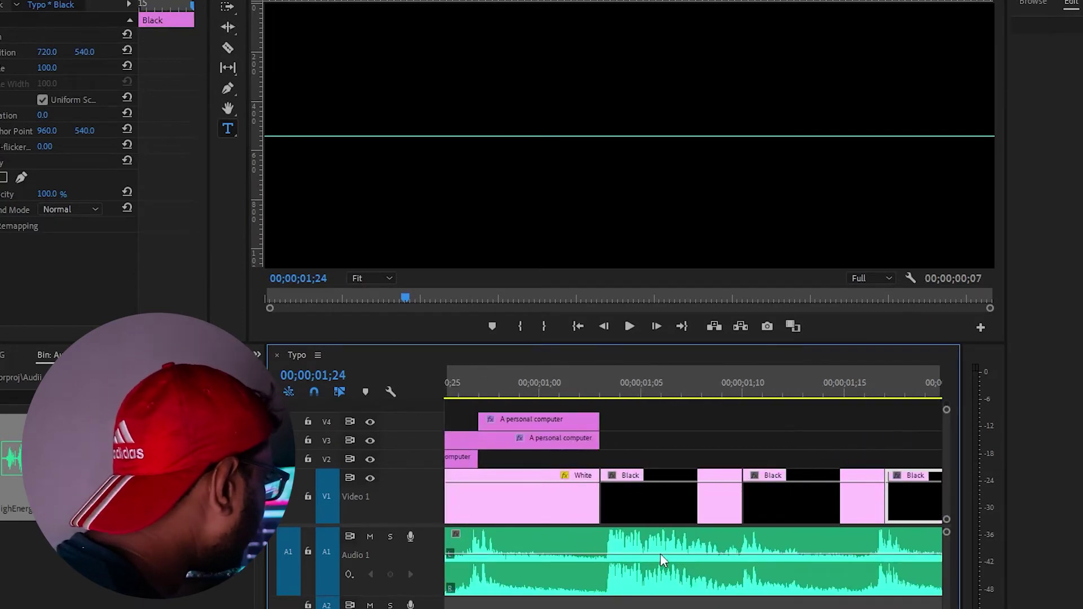
key(y)
click(748, 497)
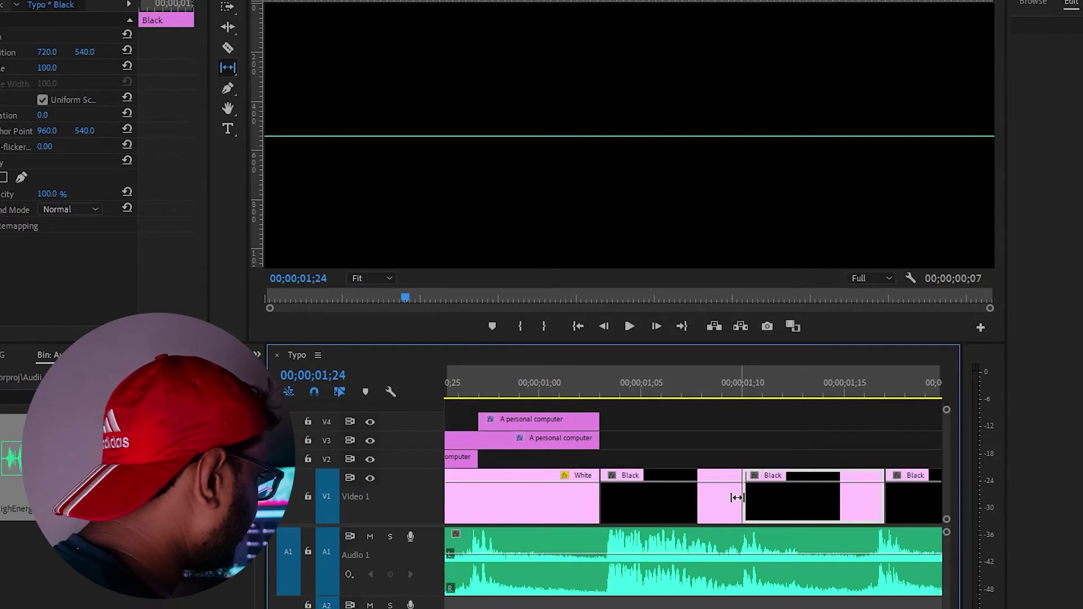
drag(739, 497, 748, 496)
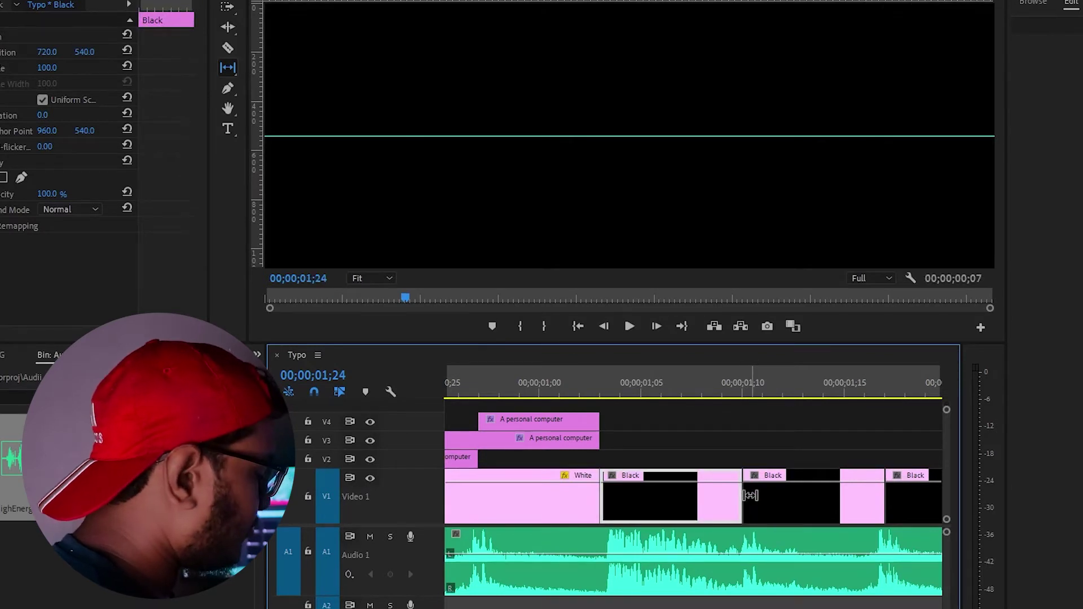
click(748, 541)
drag(748, 501, 757, 501)
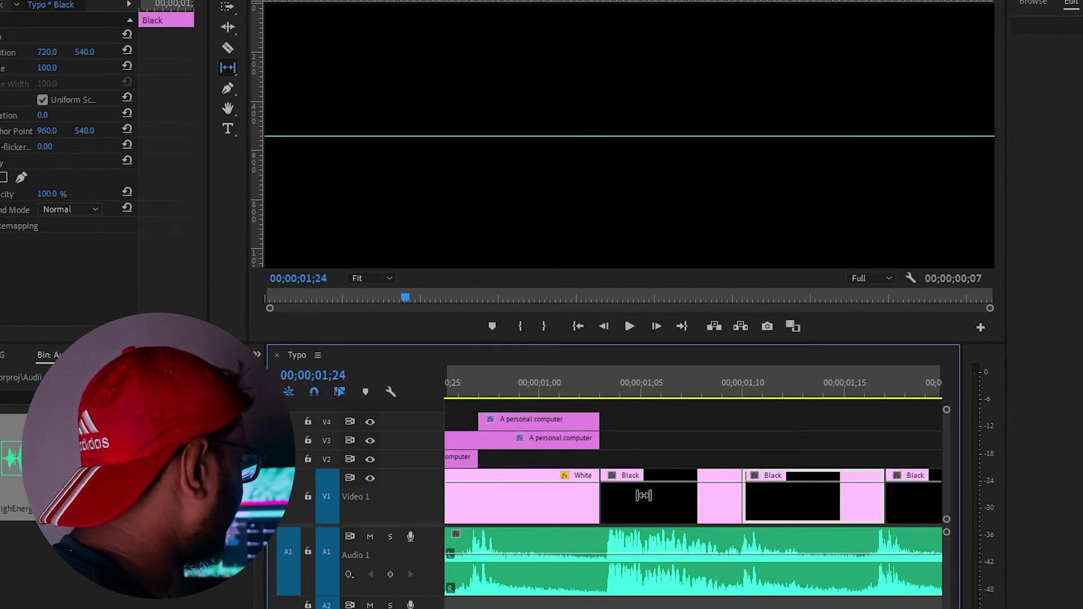
key(v)
click(718, 449)
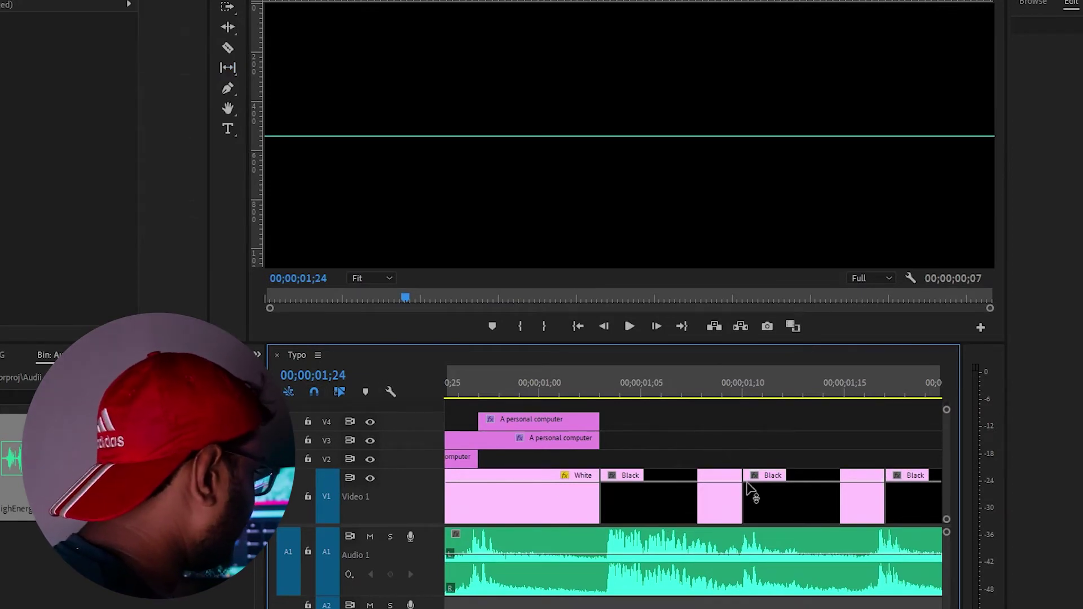
drag(746, 496, 761, 497)
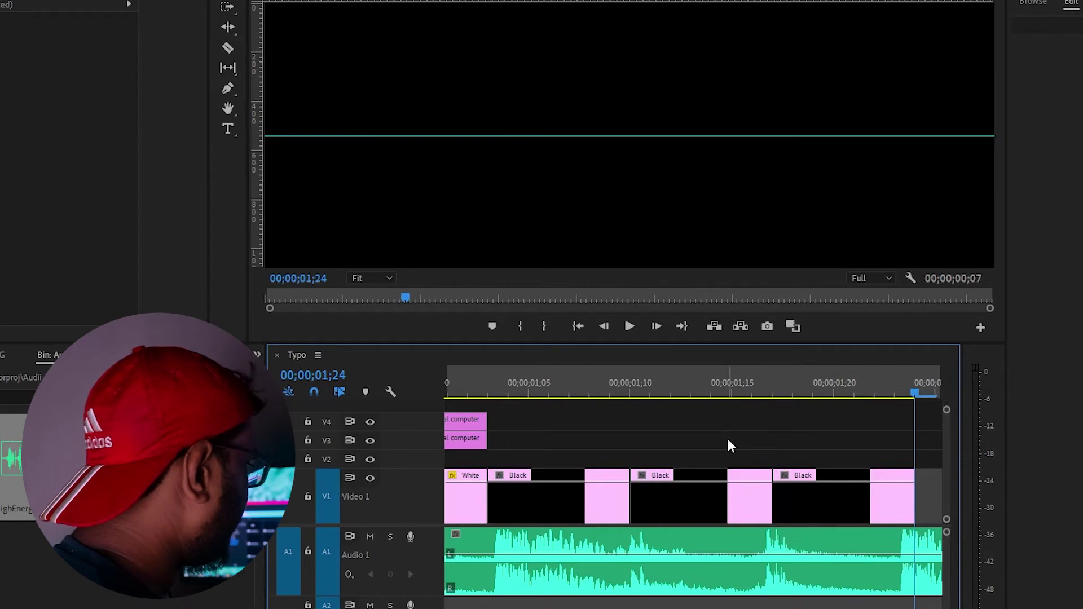
scroll(648, 585, down, 5)
scroll(648, 585, up, 2)
scroll(648, 585, up, 2)
scroll(647, 585, left, 3)
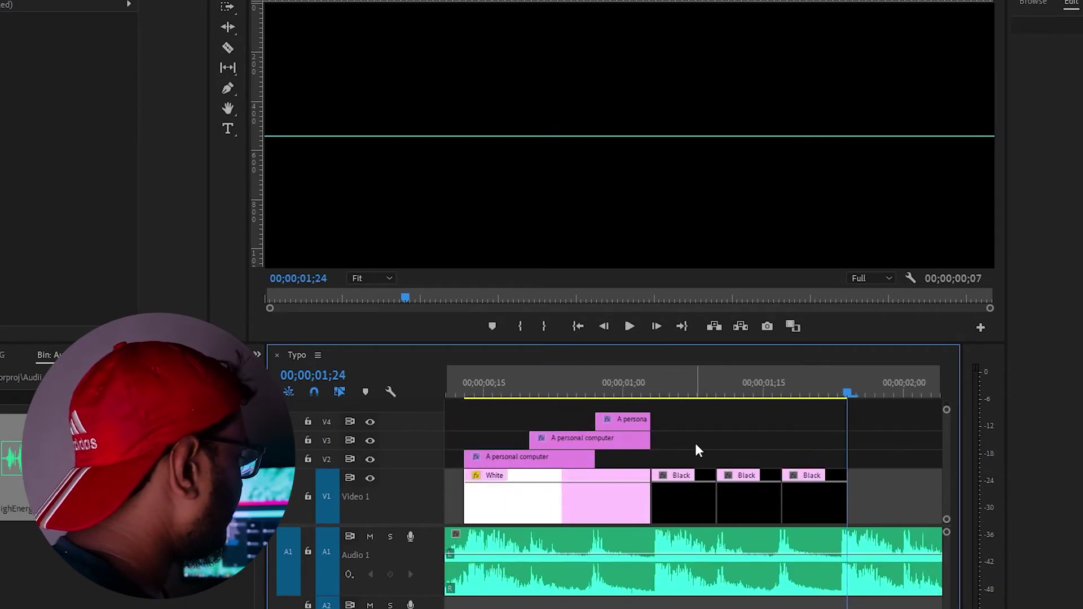
mouse_move(580, 385)
mouse_down()
mouse_move(708, 379)
mouse_move(698, 378)
mouse_up()
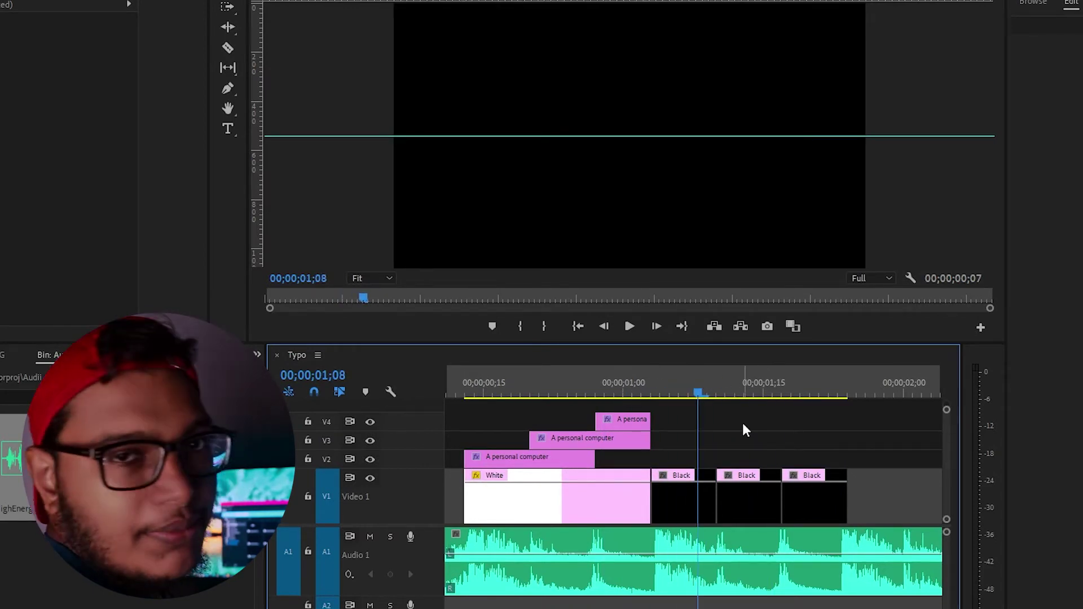
click(686, 492)
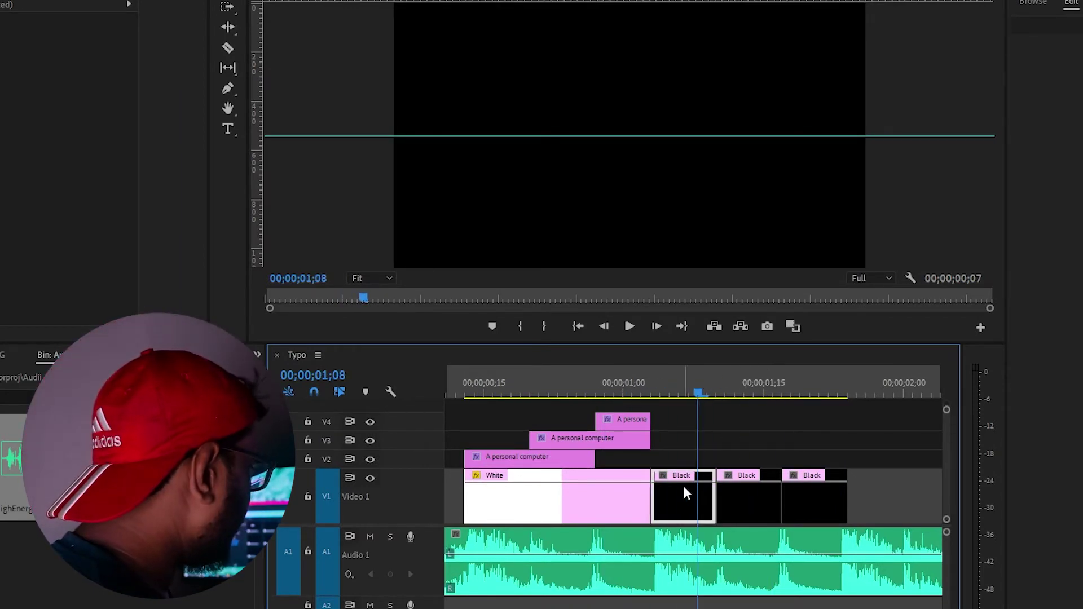
drag(695, 383, 671, 379)
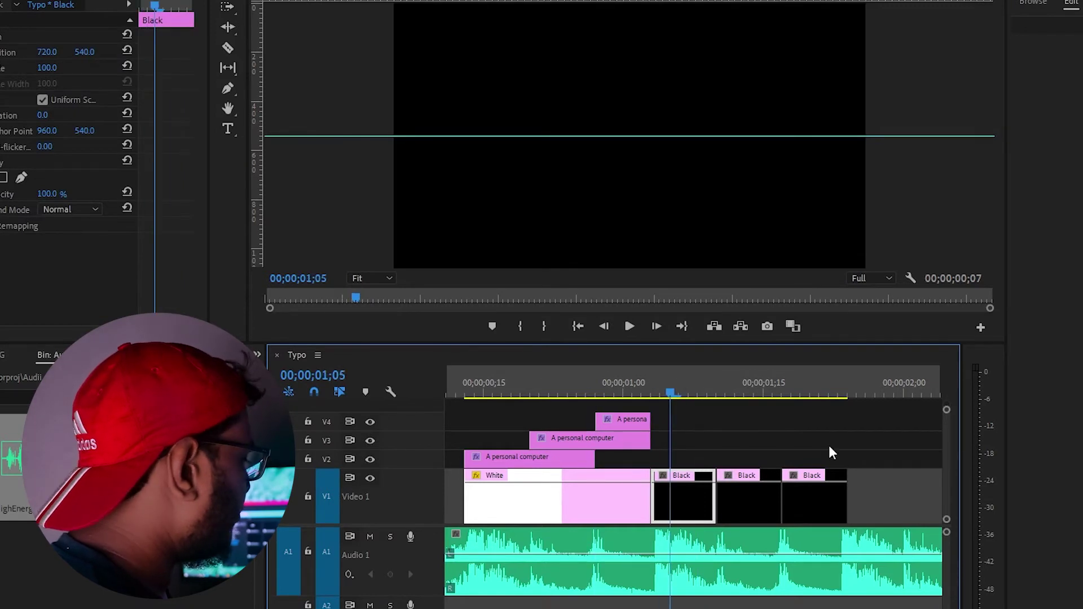
Paste a copy of the top 'A personal computer' title onto V2 only, undoing a stray paste onto V1.
click(630, 418)
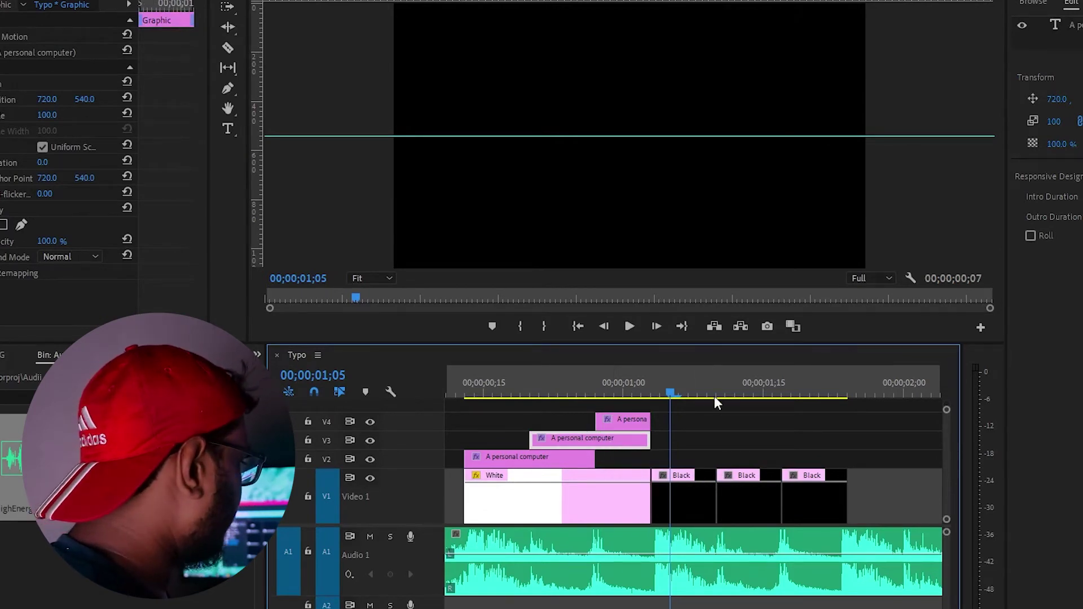
click(651, 393)
key(ctrl+v)
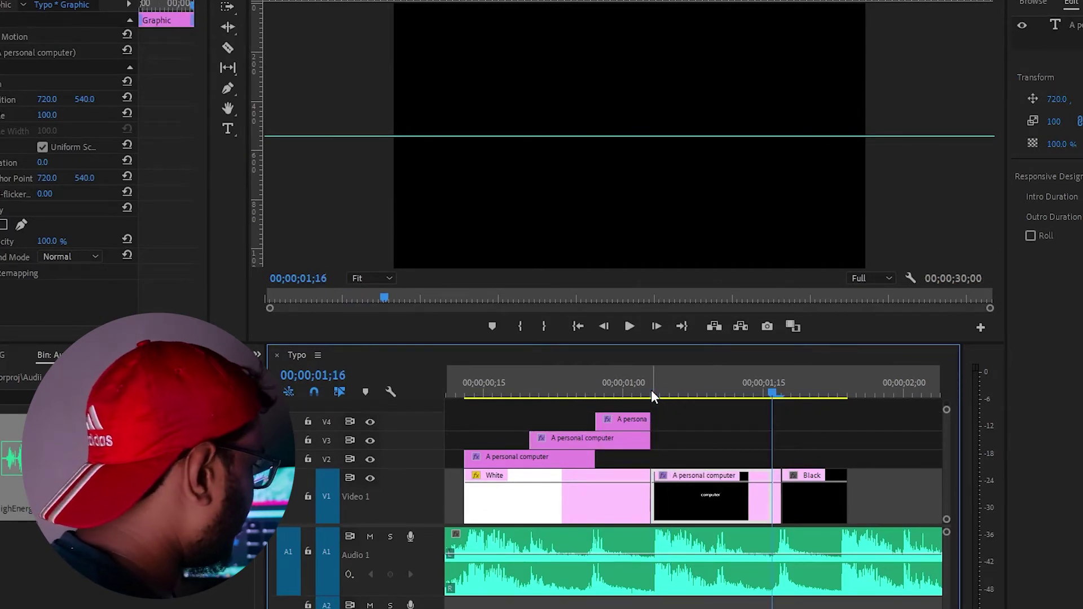
key(ctrl+z)
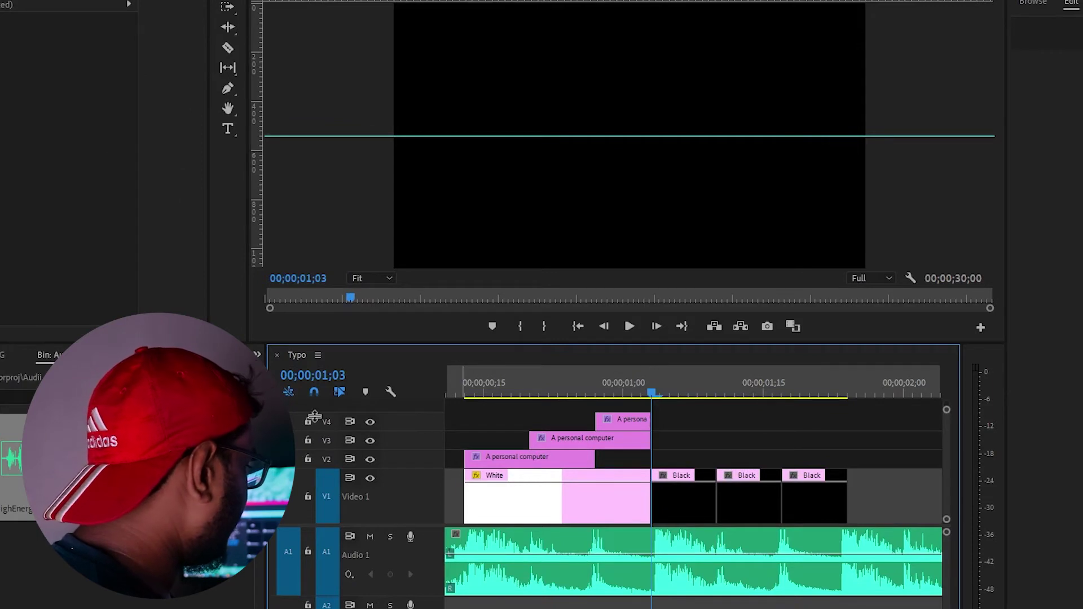
click(320, 457)
click(324, 478)
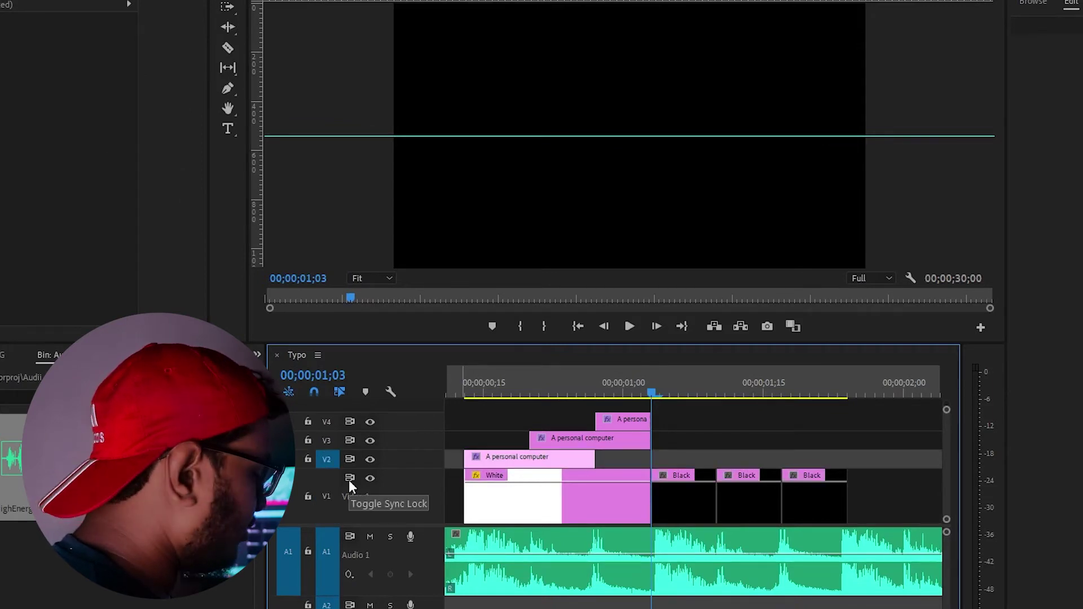
key(ctrl+v)
drag(693, 388, 709, 388)
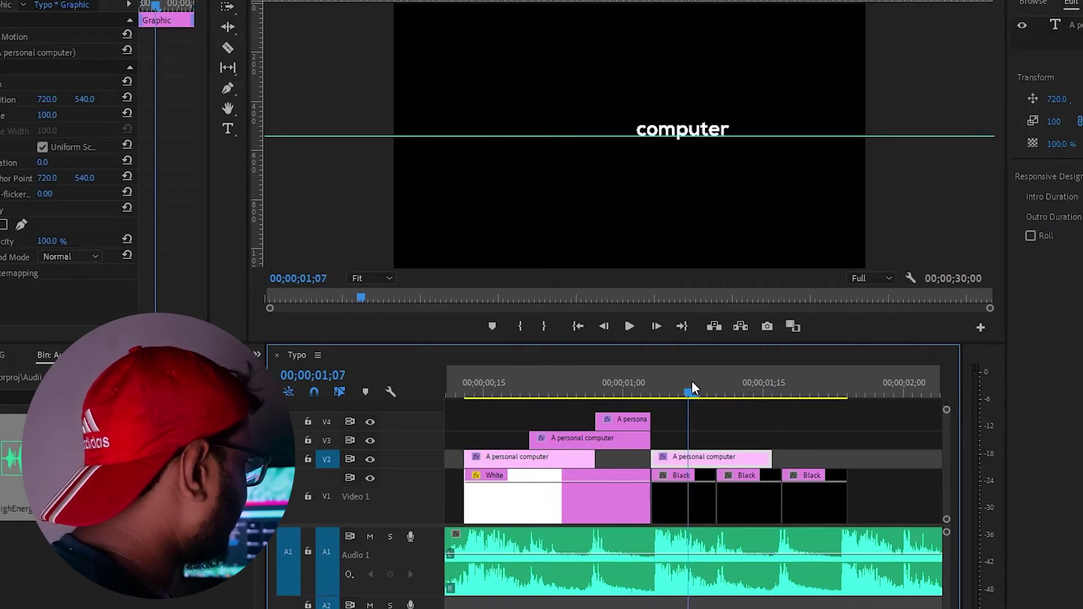
click(688, 131)
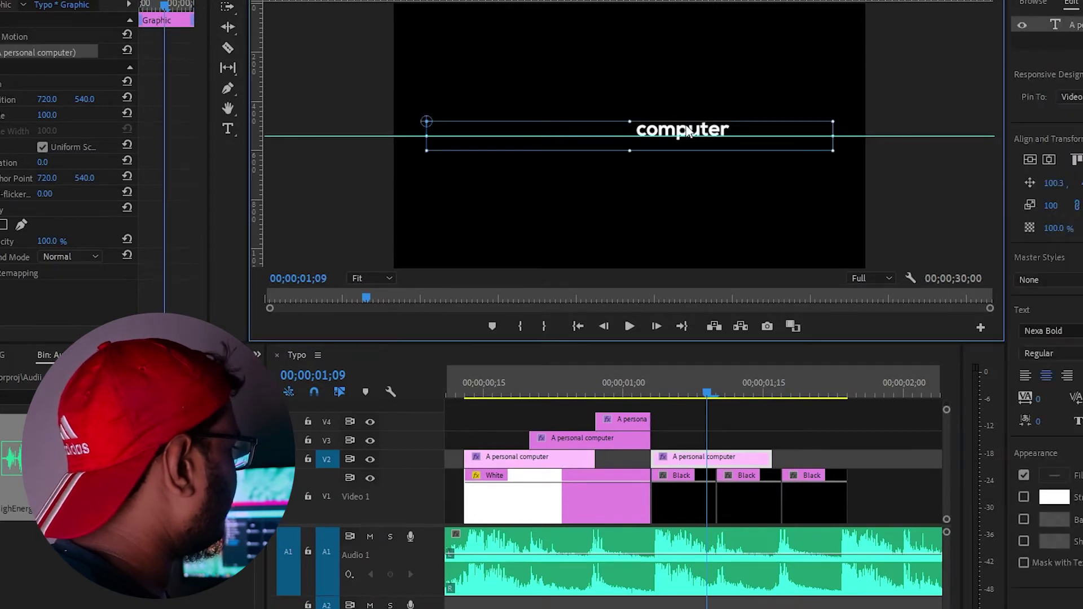
Change the V2 title copy's text to 'is' with a white FFFFFF fill, trimmed to seven frames.
double_click(688, 131)
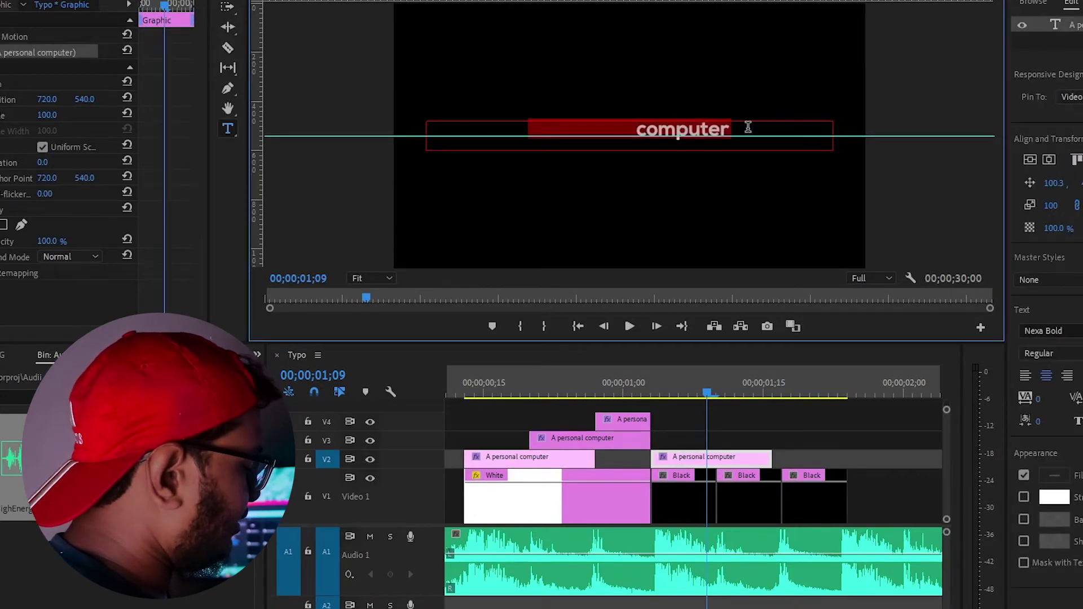
text(is)
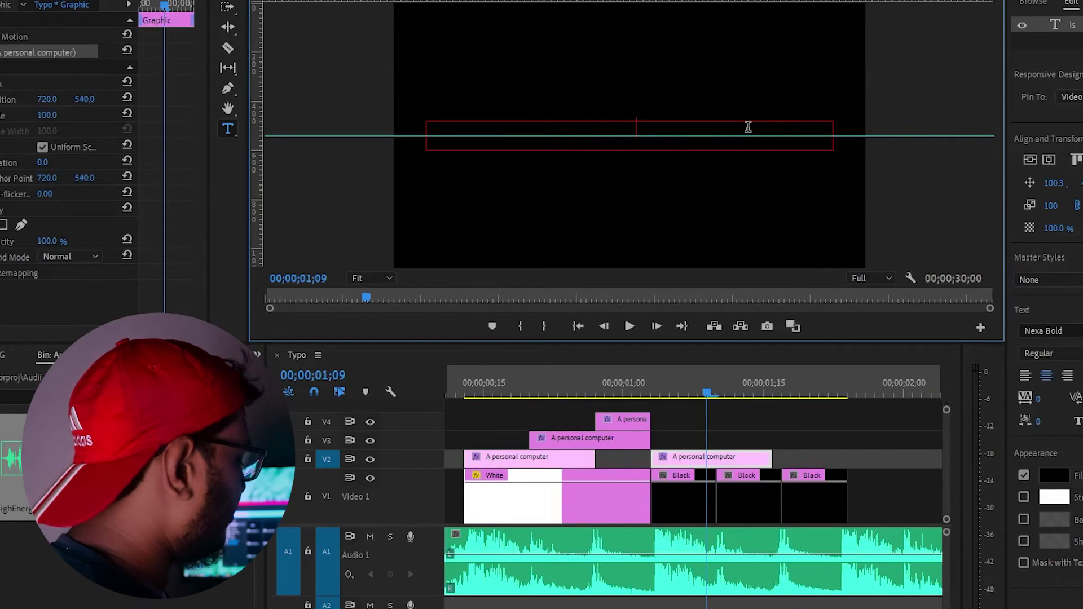
click(1054, 475)
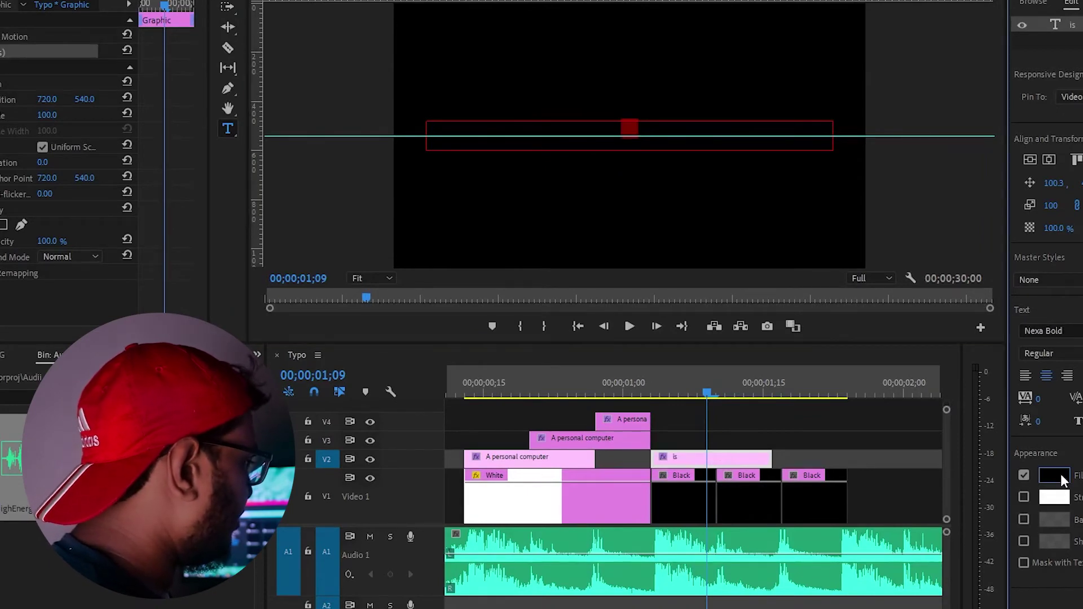
drag(754, 258, 632, 469)
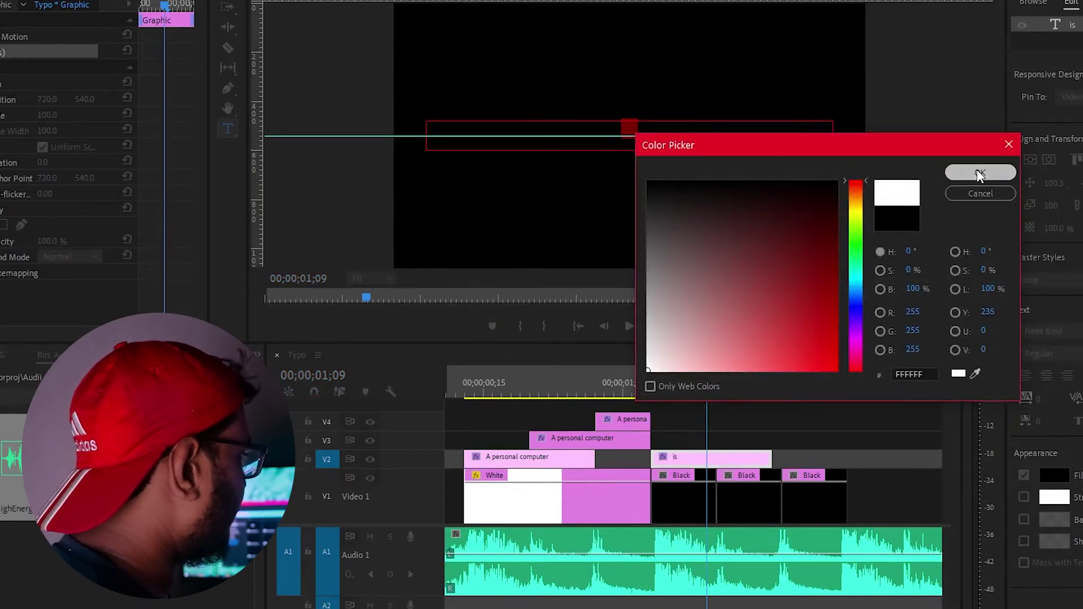
click(978, 172)
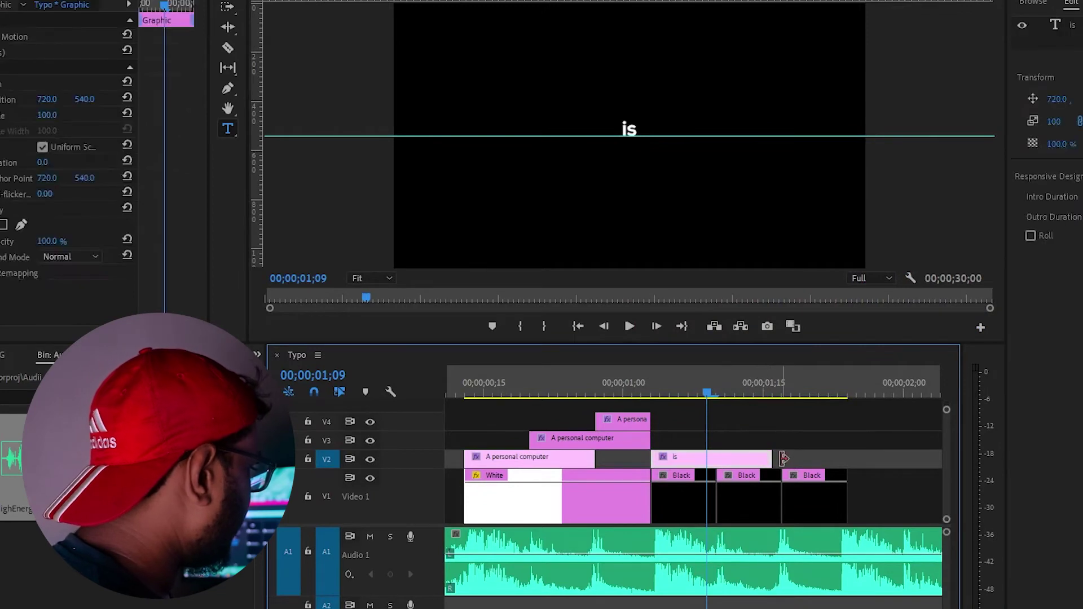
drag(771, 458, 715, 464)
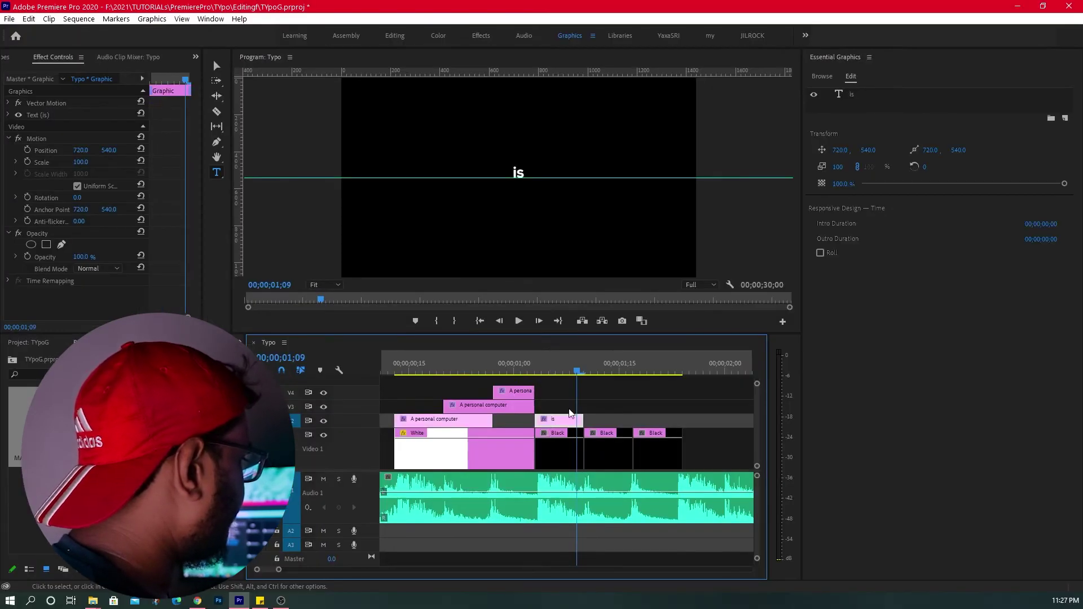
click(712, 396)
drag(581, 371, 601, 370)
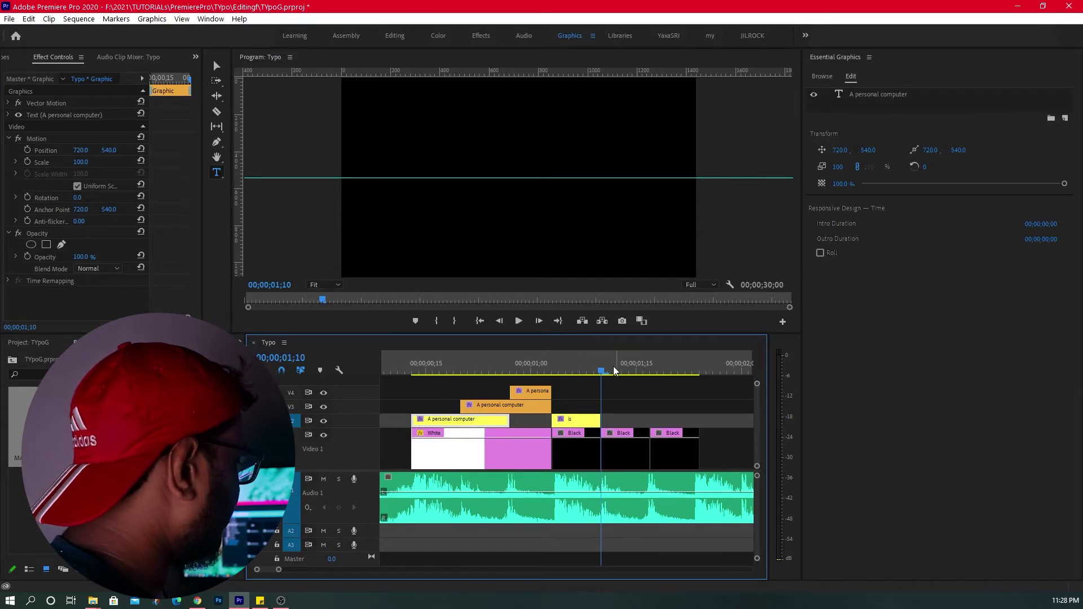
Paste another copy of the 'is' title after it, change its text to 'a', and play from the start.
drag(614, 370, 560, 370)
key(ctrl+v)
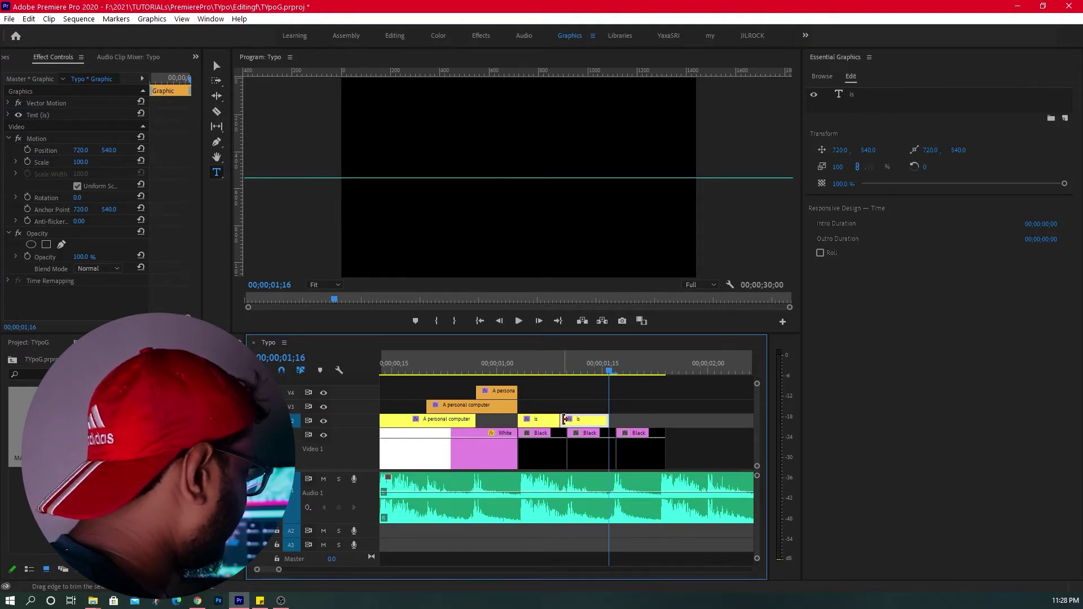
key(ctrl+z)
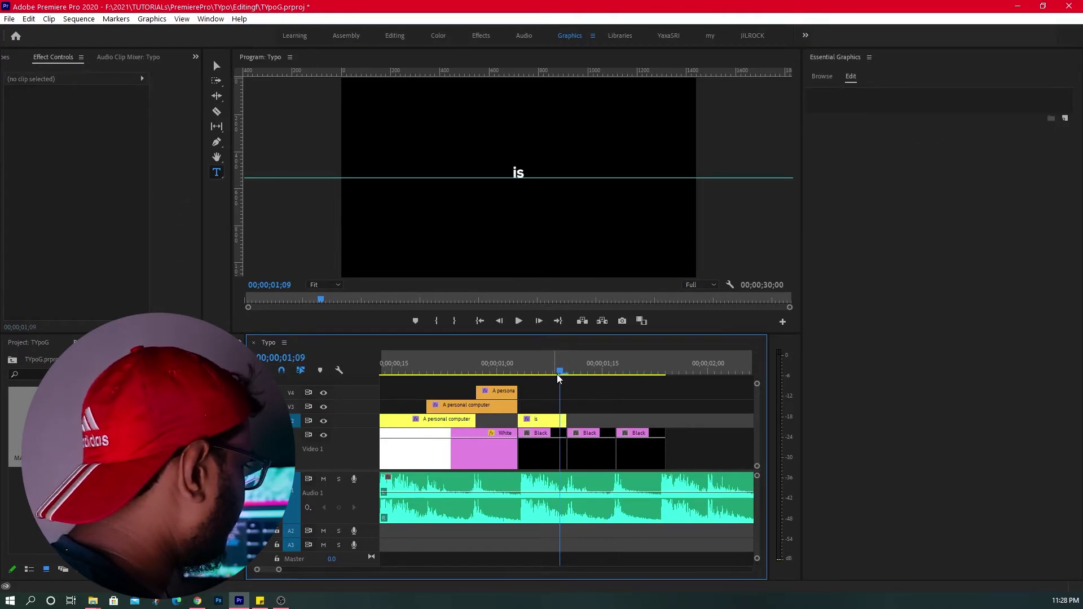
key(ctrl+v)
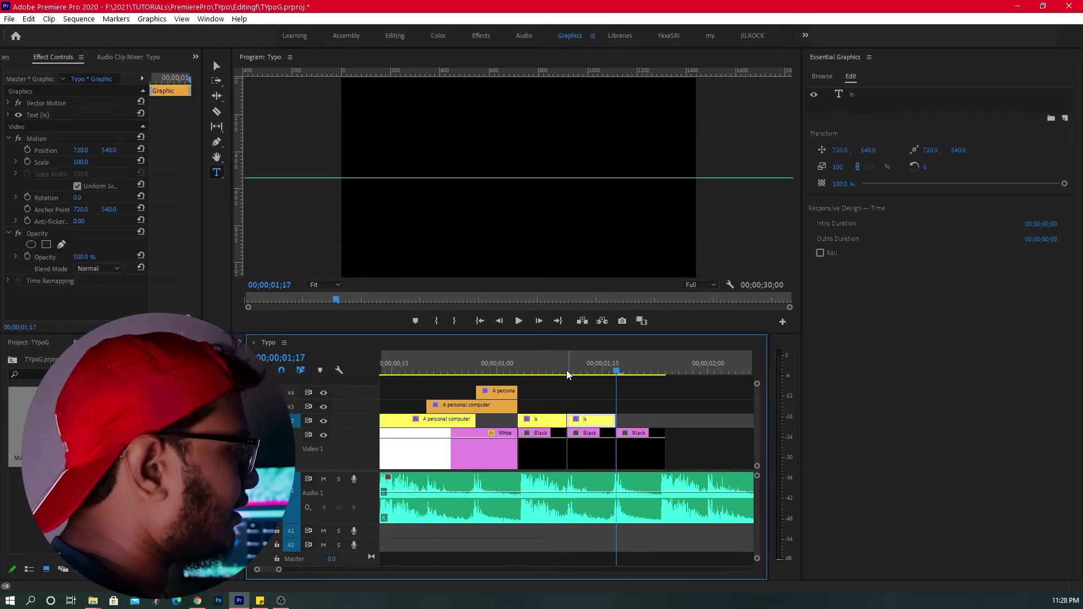
drag(617, 360, 603, 364)
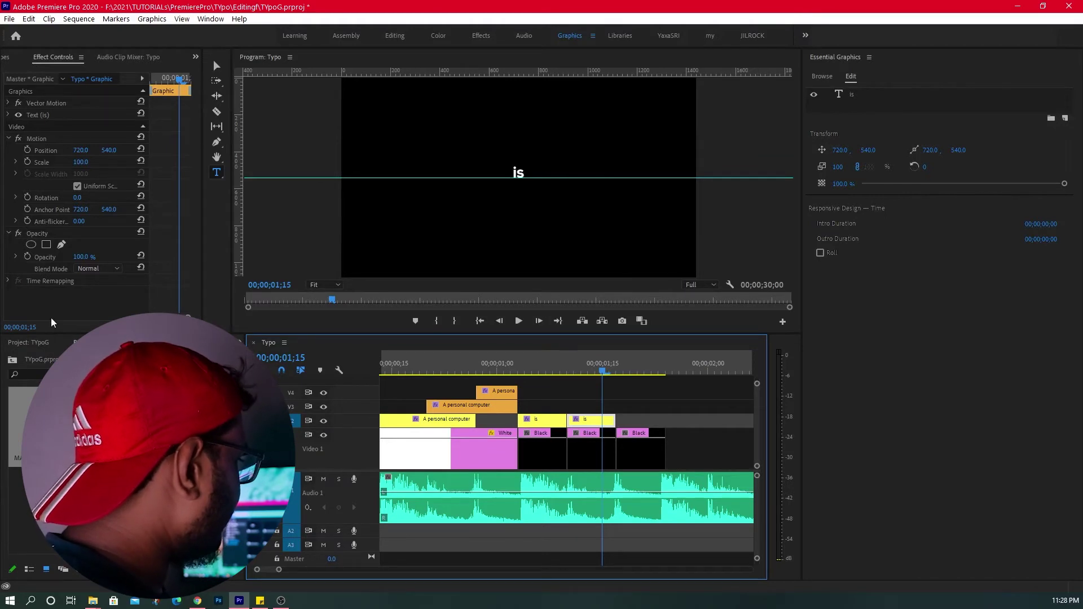
drag(586, 365, 606, 371)
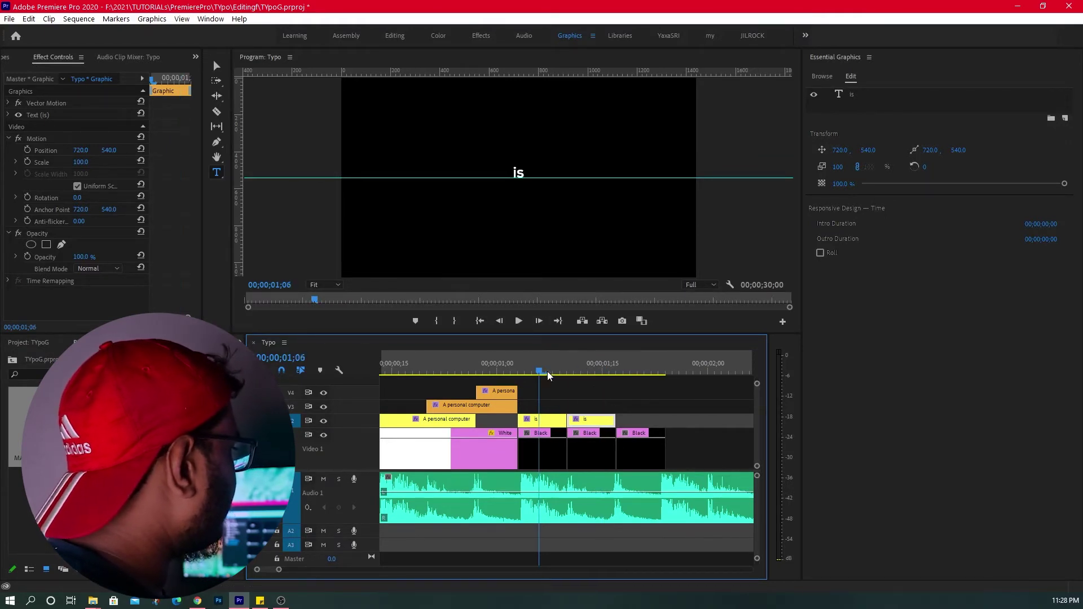
click(515, 172)
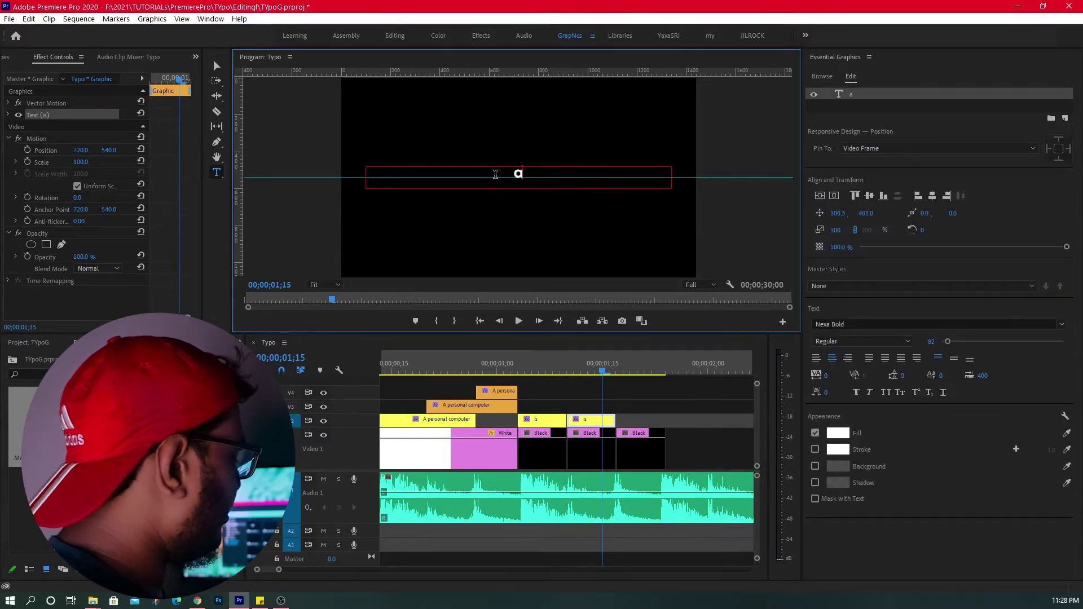
click(641, 381)
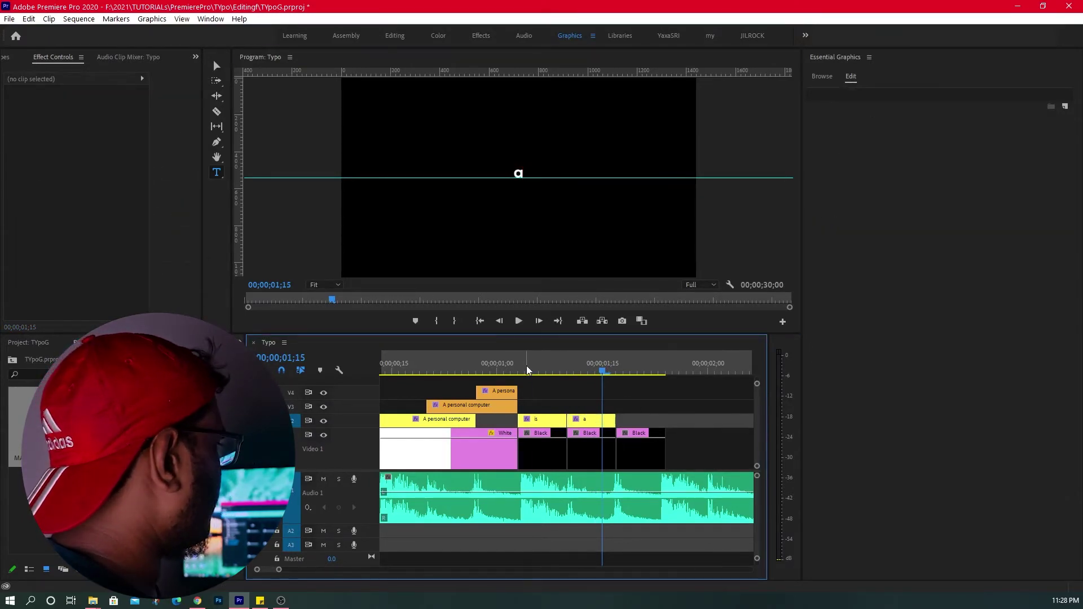
key(Home)
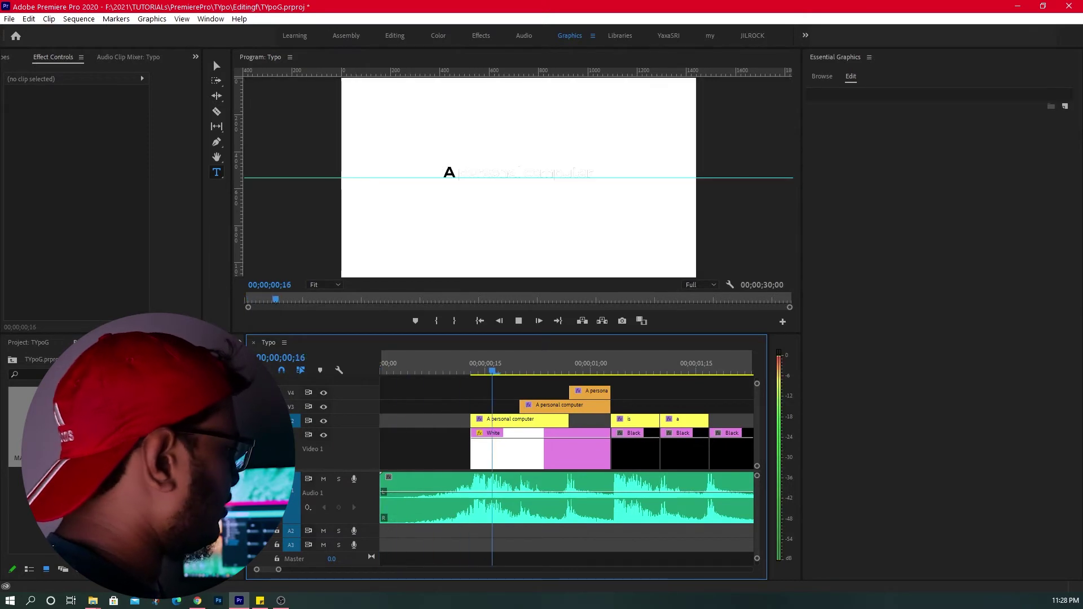
key(space)
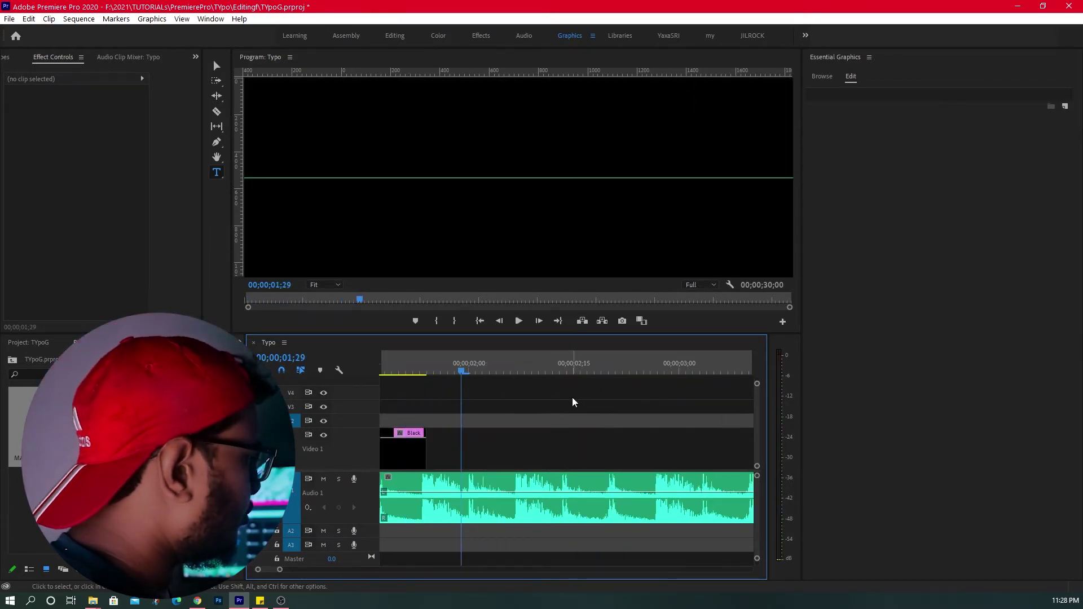
Trim the last Black matte one frame shorter at 00;00;01;20.
scroll(602, 398, up, 4)
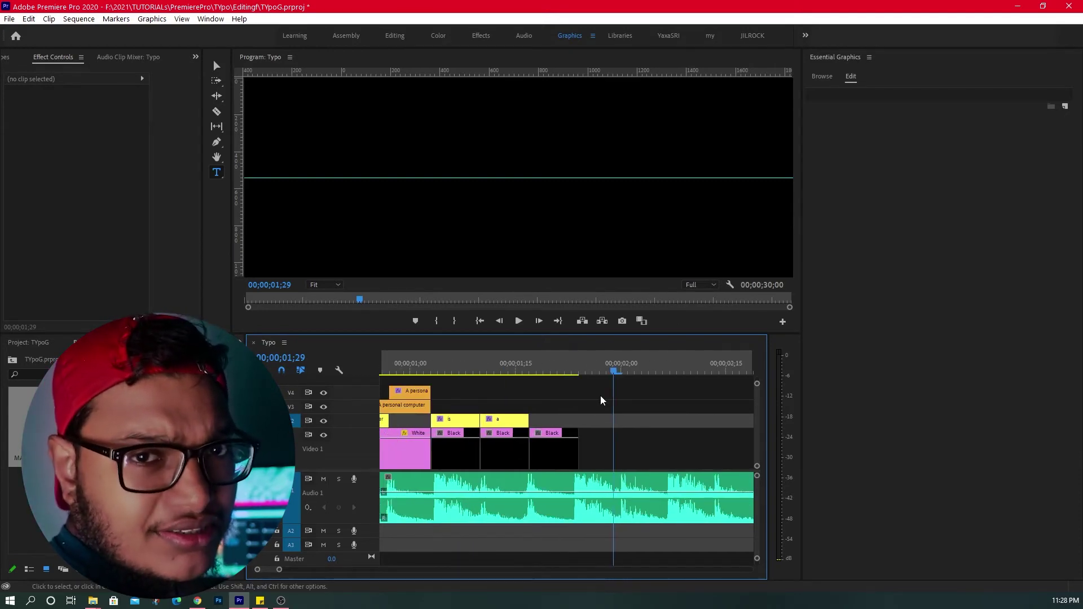
scroll(621, 397, up, 2)
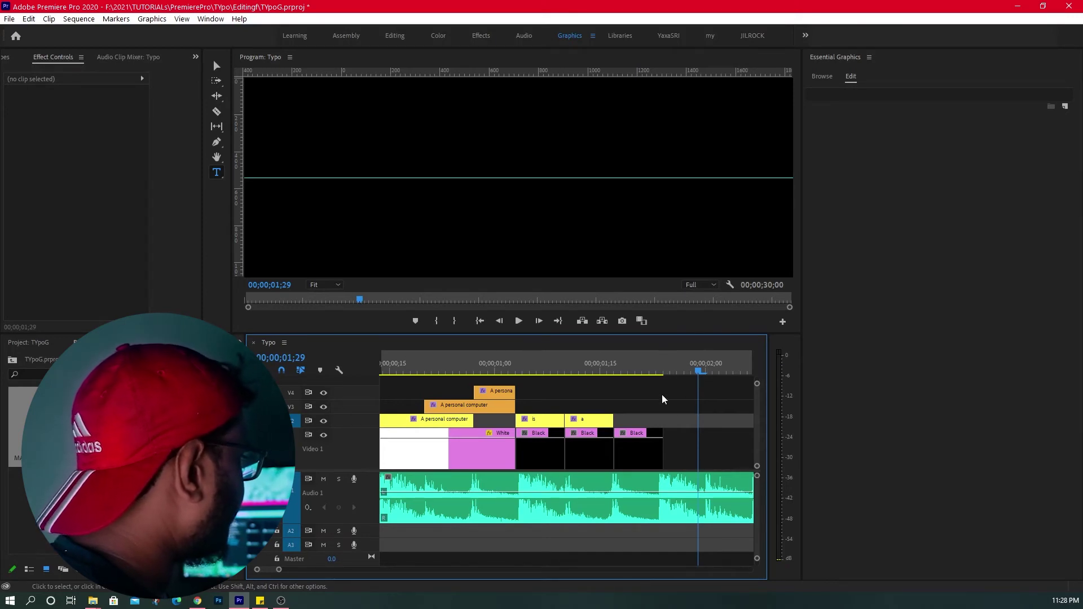
scroll(590, 383, up, 1)
drag(476, 367, 589, 361)
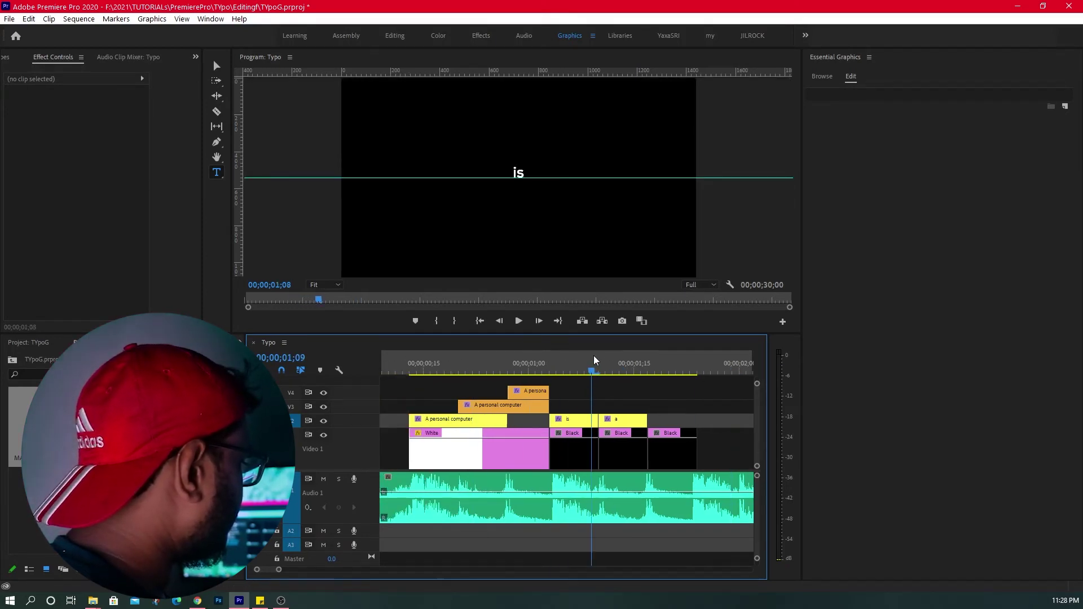
scroll(652, 363, down, 2)
click(573, 364)
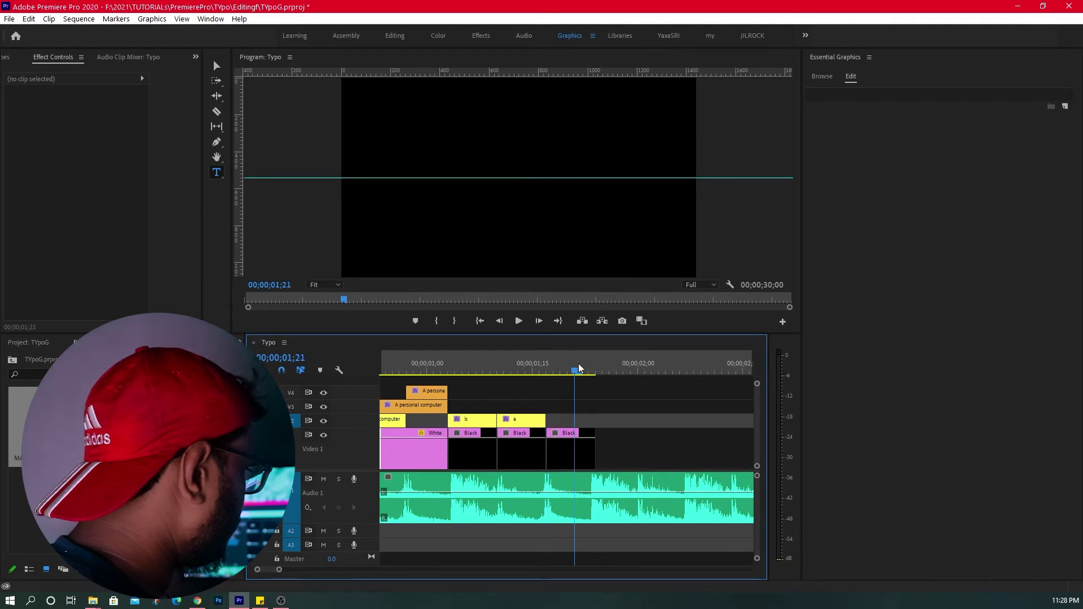
drag(590, 450, 586, 446)
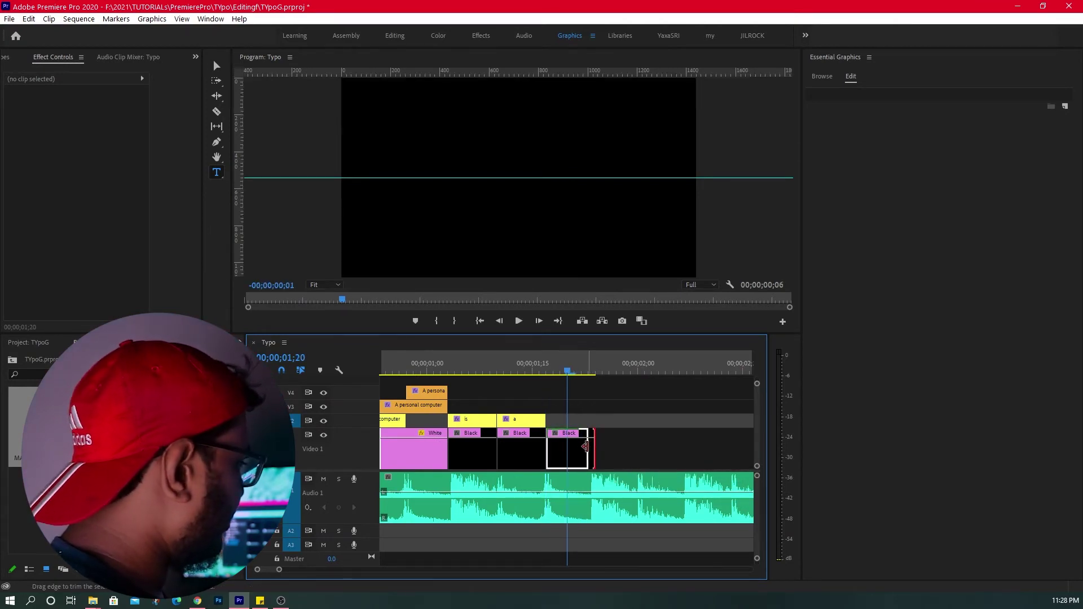
Paste a copy of the 'a' title at 01;20 over the last Black matte, butted against the previous clip.
scroll(621, 455, up, 1)
click(620, 457)
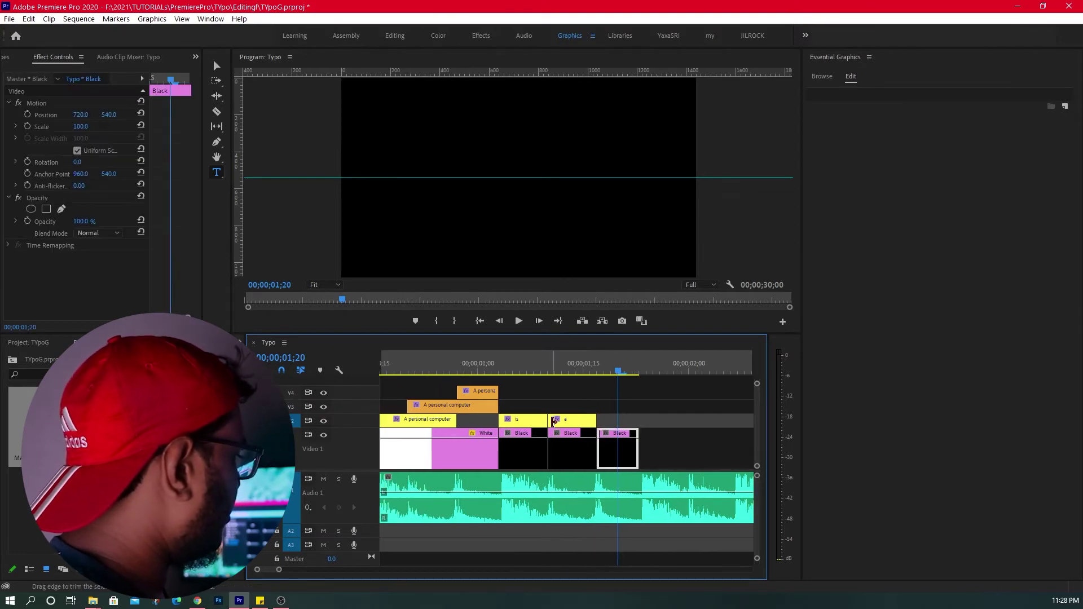
click(564, 422)
key(ctrl+c)
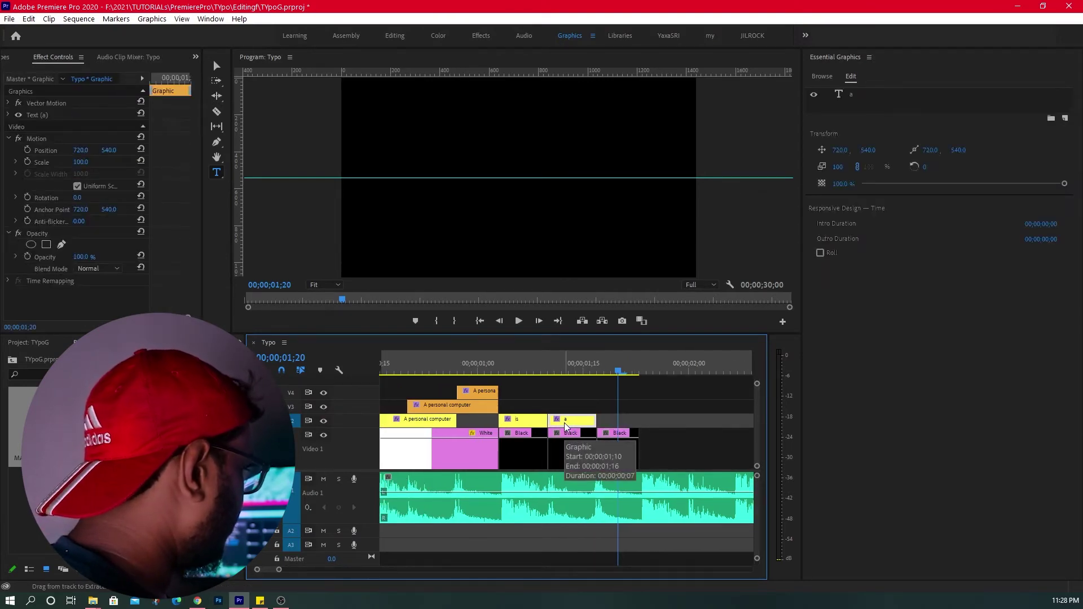
key(ctrl+v)
drag(651, 419, 637, 423)
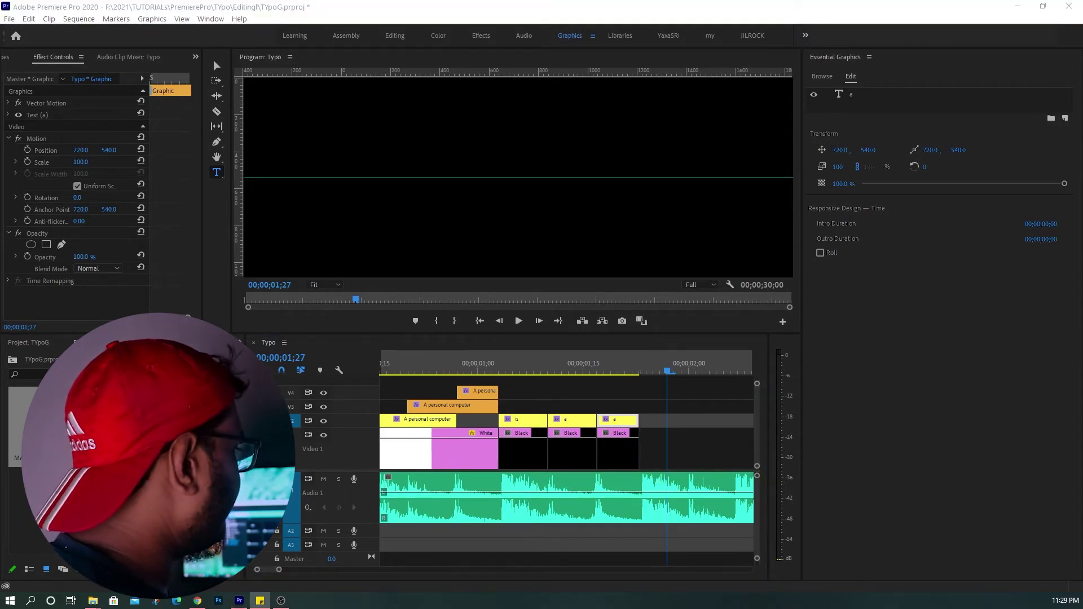
drag(276, 197, 611, 219)
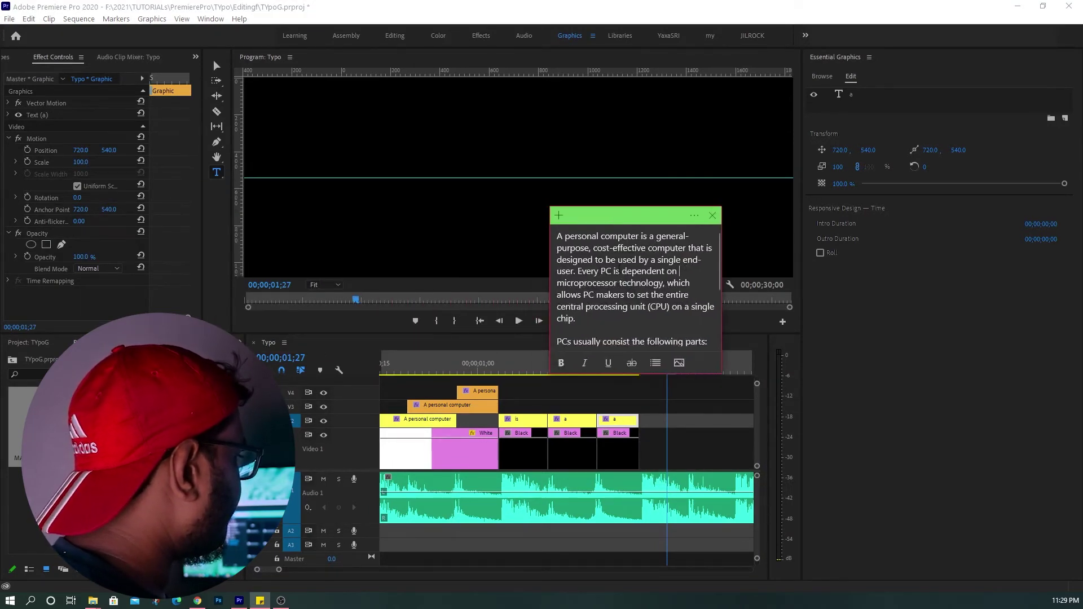
Check 'general-purpose' in the script note, then select the third title's 'a' text at 01;20.
mouse_move(585, 247)
mouse_down()
mouse_move(594, 236)
mouse_move(656, 237)
mouse_up()
click(578, 259)
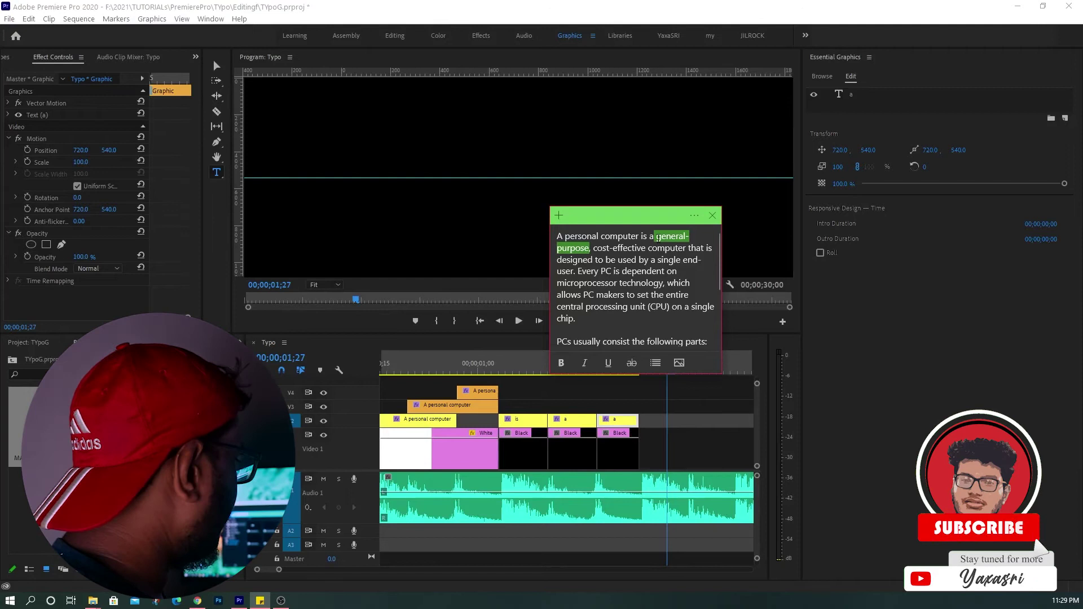
key(alt+Tab)
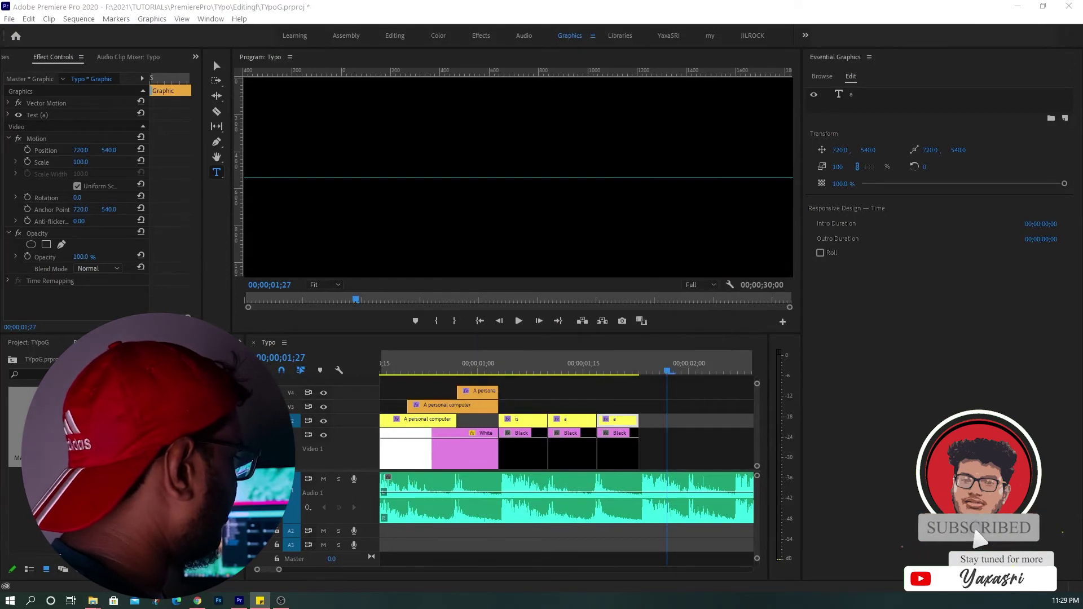
click(670, 422)
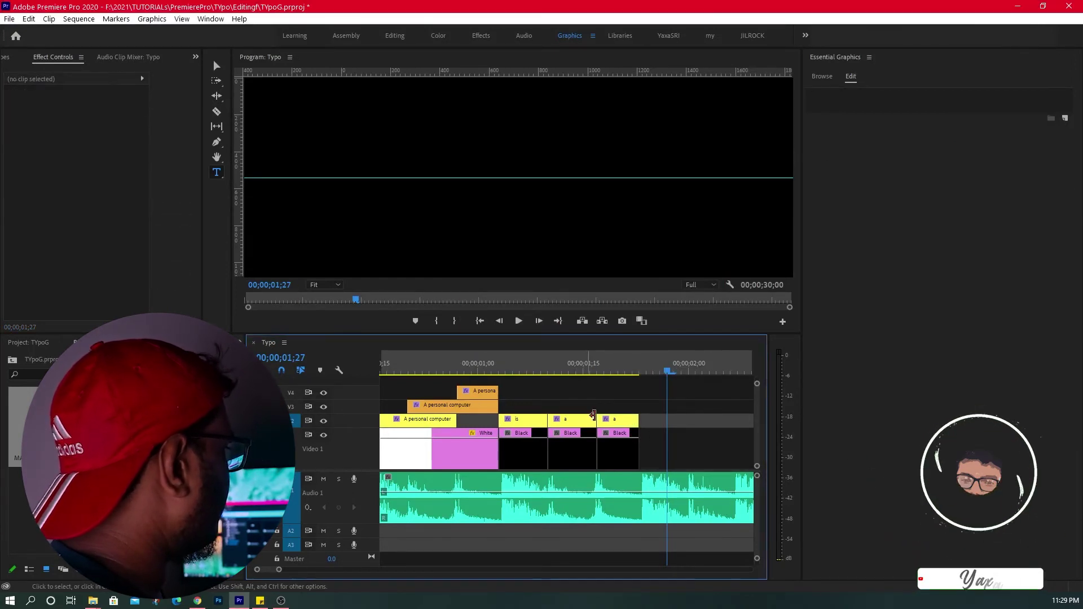
drag(632, 364, 619, 364)
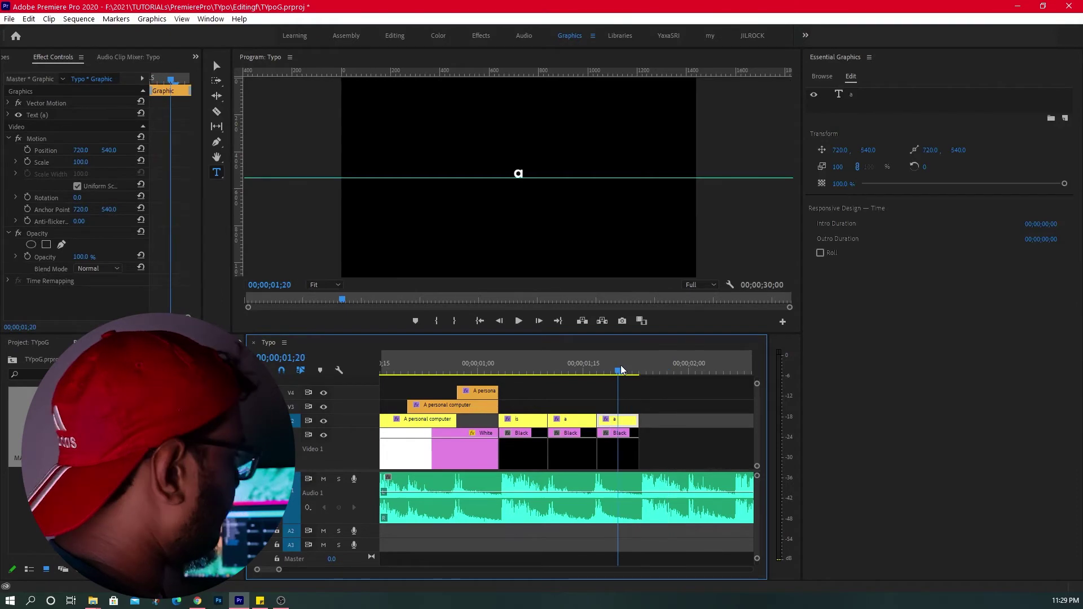
click(534, 172)
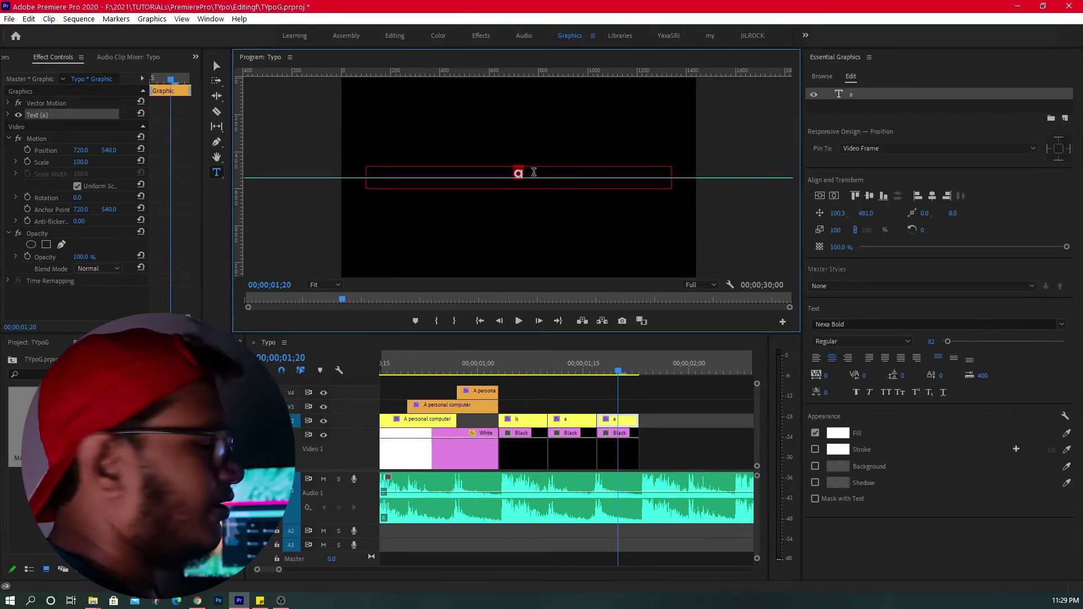
Paste 'general-purpose' over the third title's text and play the sequence from the start.
key(ctrl+v)
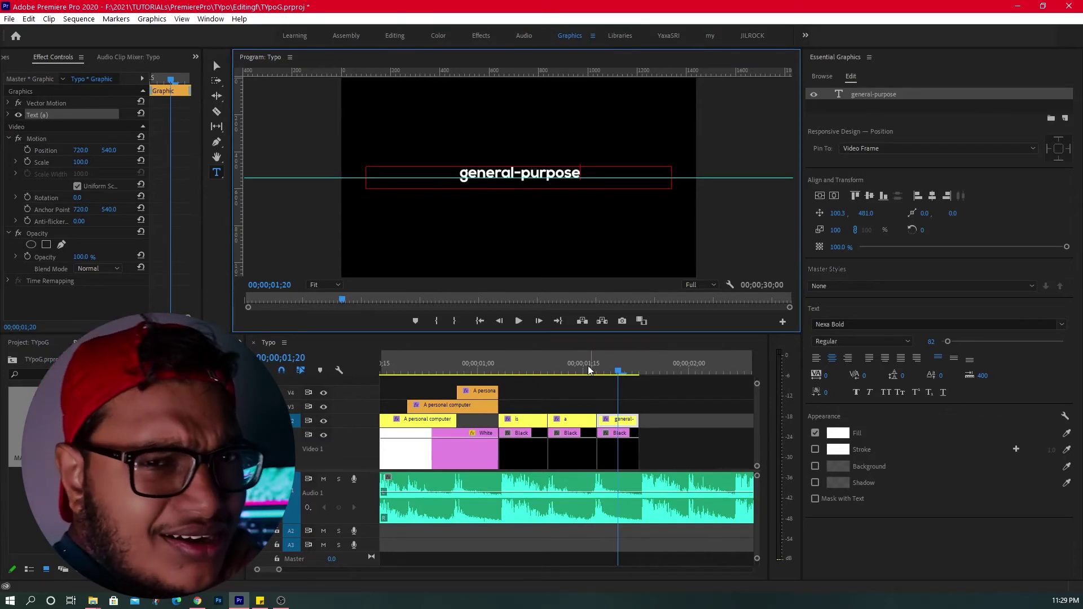
drag(386, 366, 319, 371)
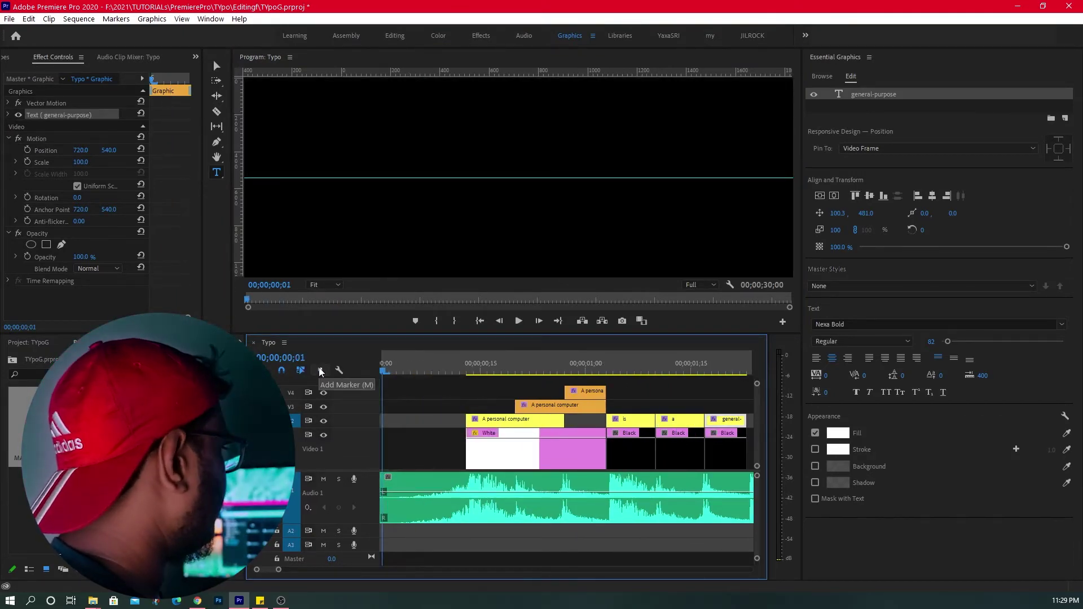
key(space)
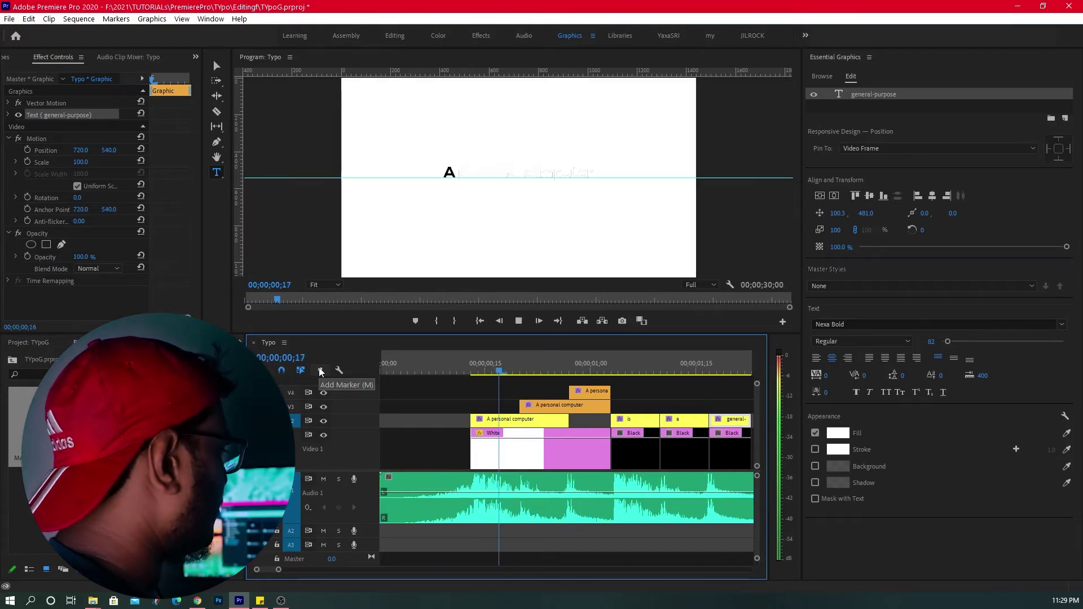
key(space)
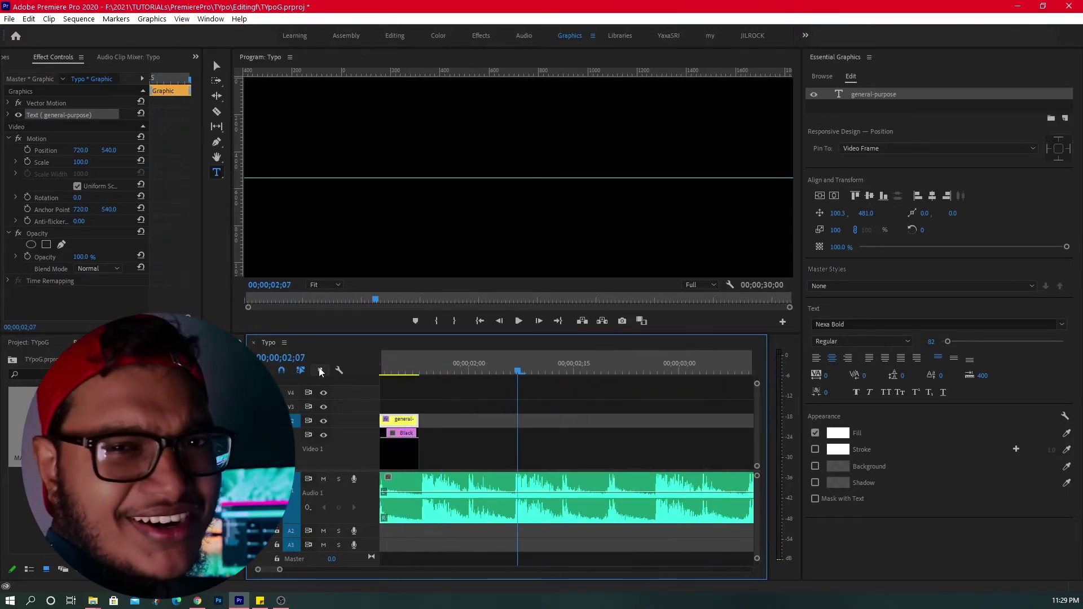
Deselect the title clip and return the playhead to the 'is' title.
click(585, 448)
scroll(585, 446, up, 10)
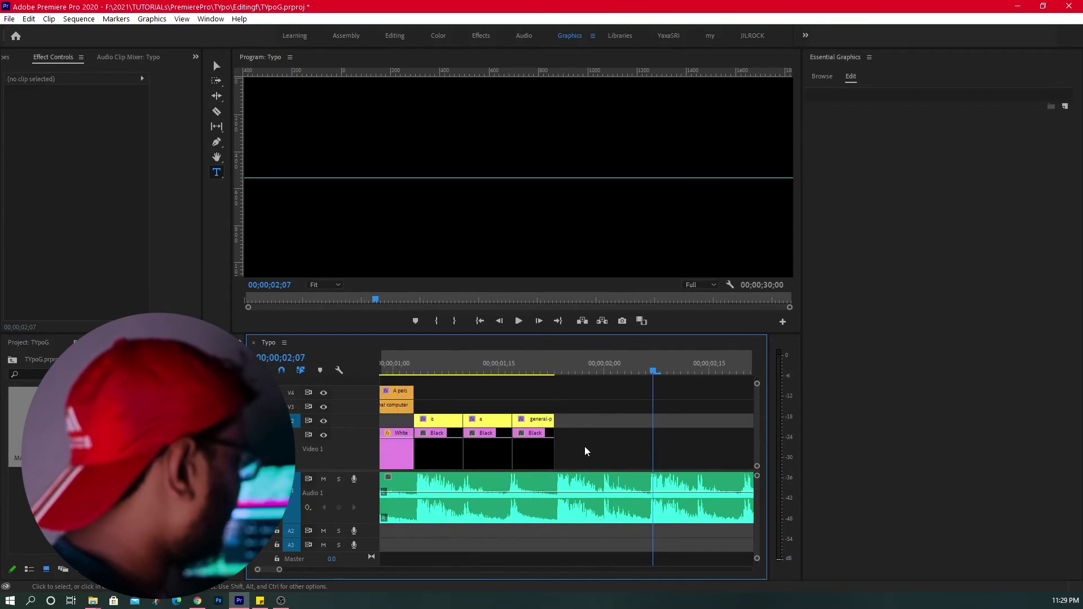
scroll(554, 448, down, 3)
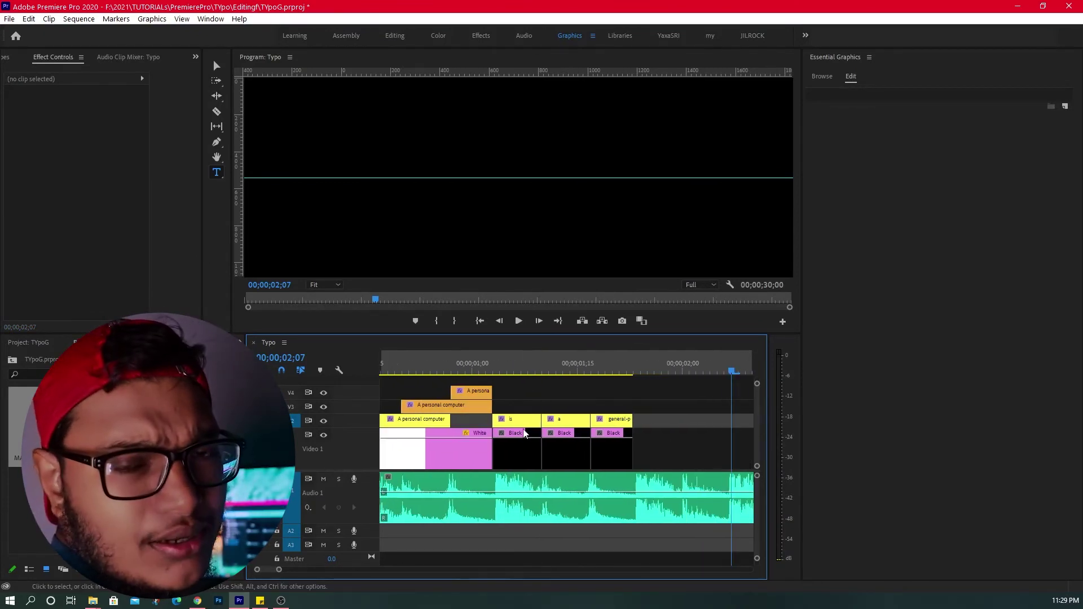
click(528, 370)
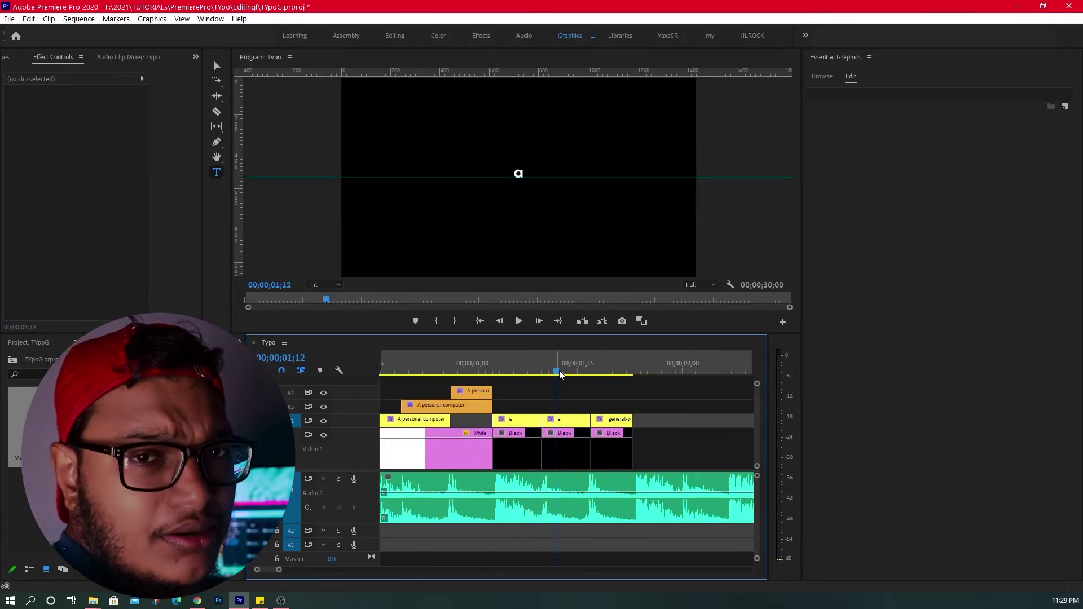
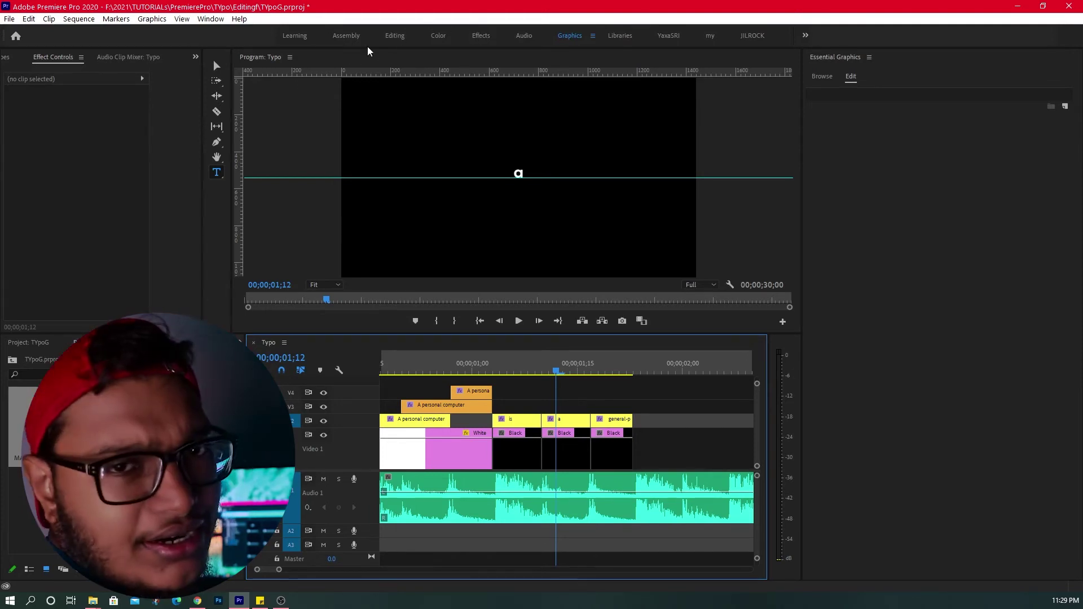
Open the Premiere Composer panel from Window > Extensions.
click(213, 19)
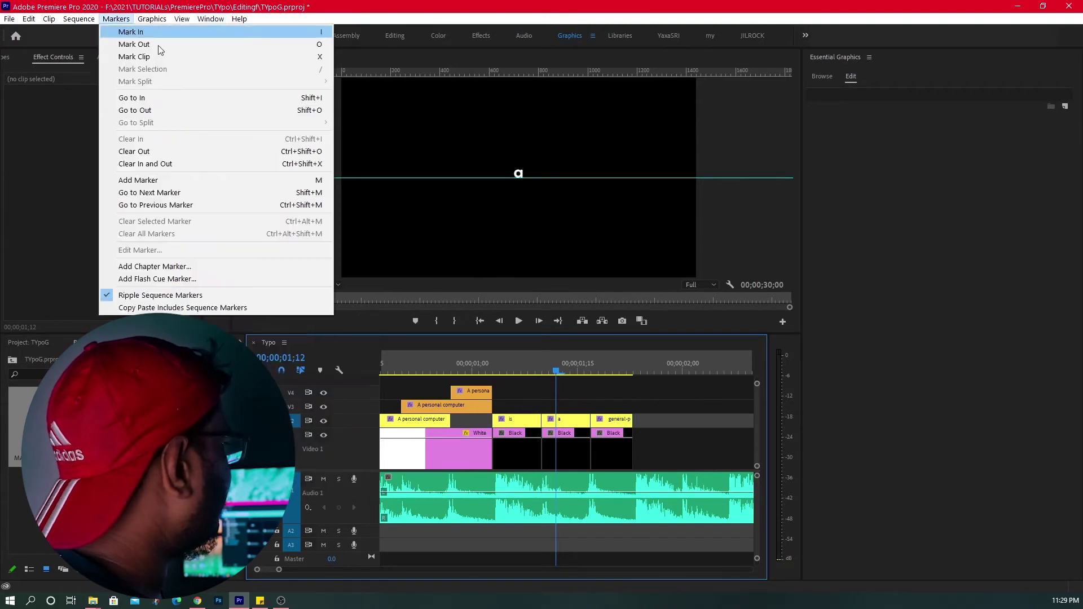
mouse_move(239, 61)
click(451, 61)
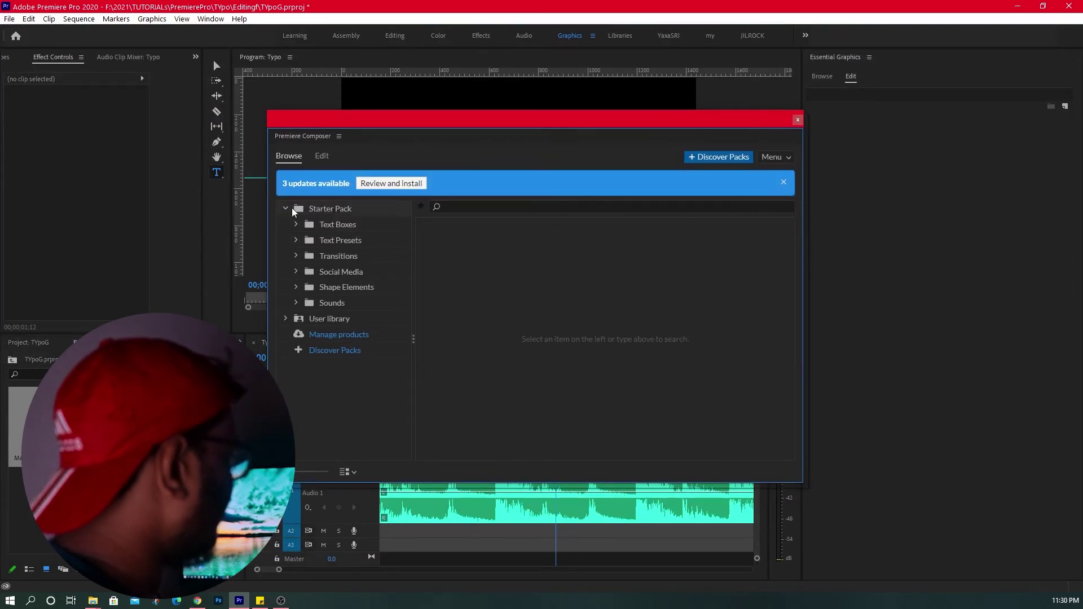
Expand Composer's Starter Pack folder and show its Text Presets collection.
click(285, 209)
click(316, 210)
scroll(519, 261, down, 3)
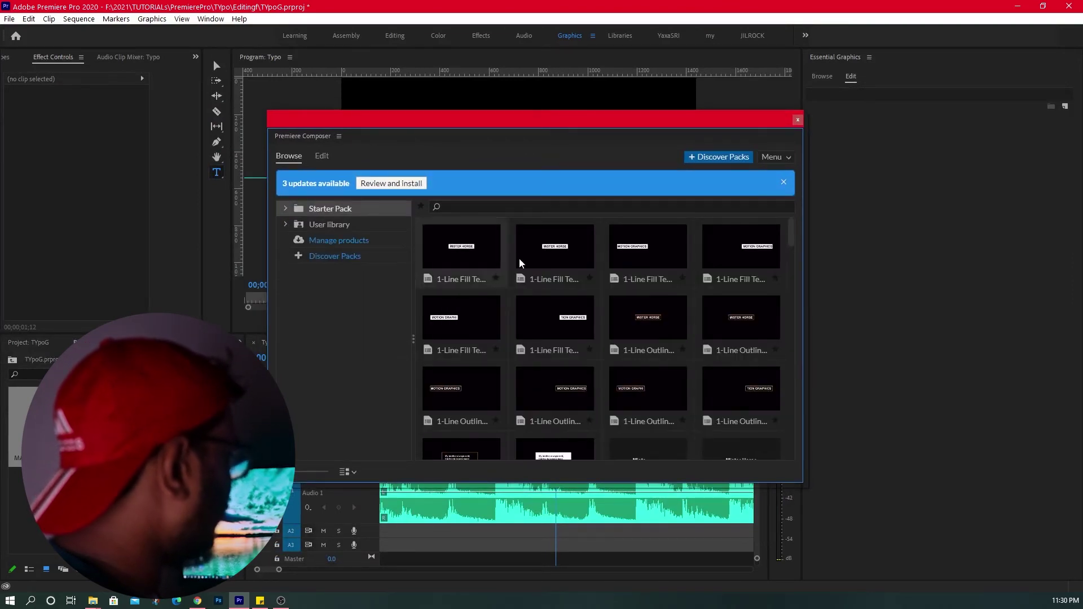
scroll(636, 314, down, 4)
scroll(648, 220, down, 4)
scroll(624, 328, down, 3)
scroll(623, 329, up, 5)
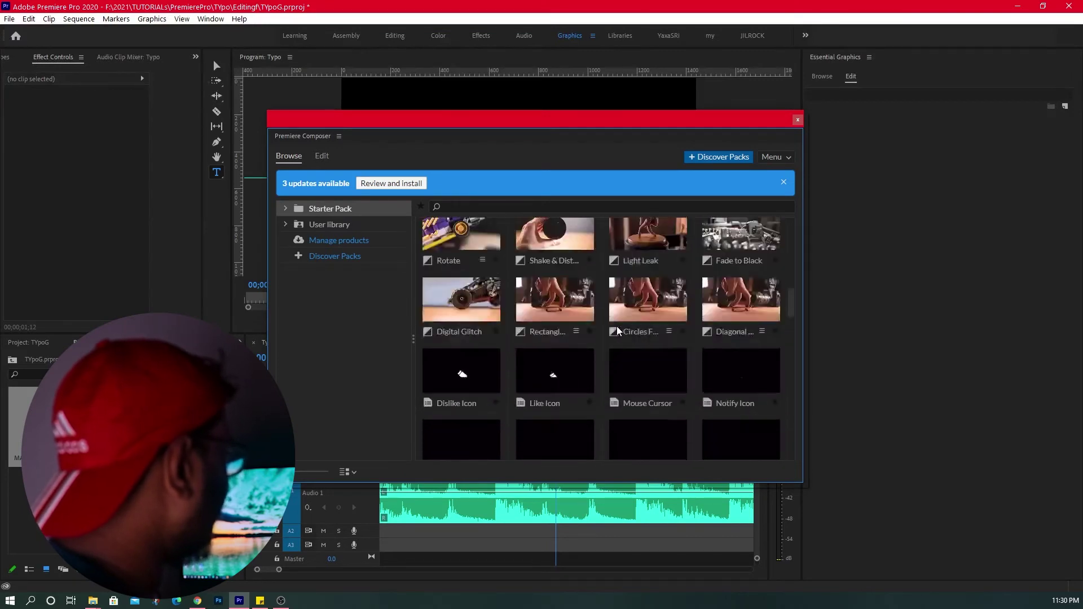
scroll(614, 333, up, 5)
scroll(613, 333, up, 4)
click(285, 209)
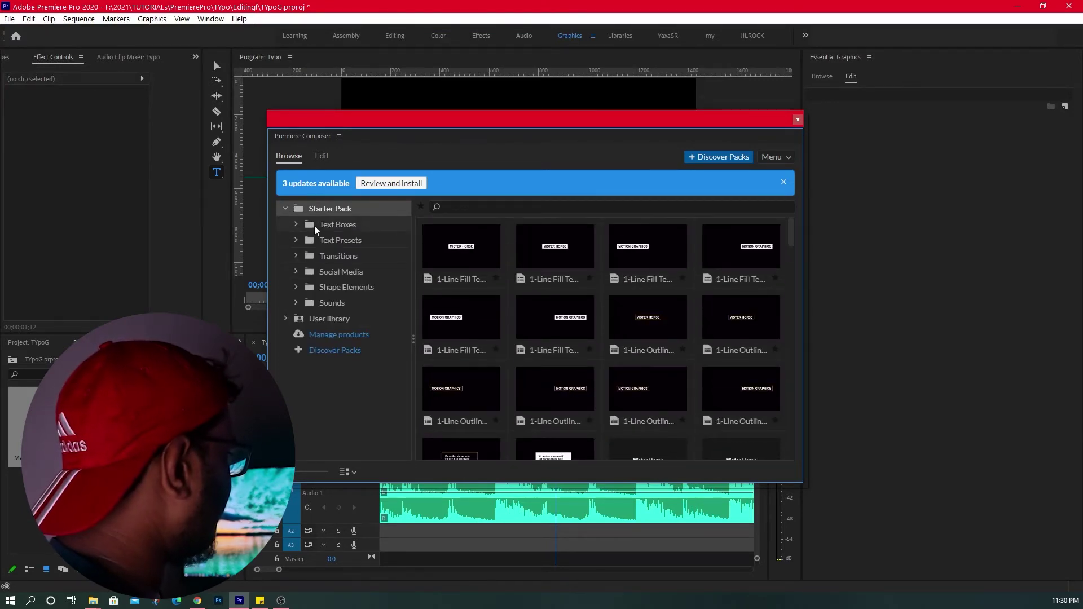
click(334, 241)
click(334, 256)
click(334, 243)
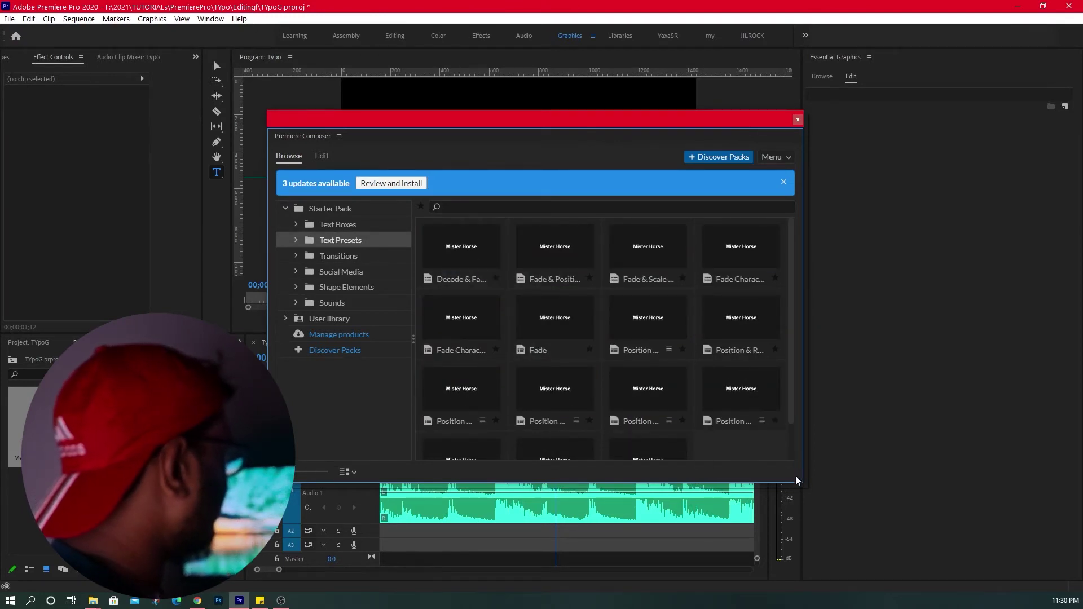
Enlarge and move the Composer panel, then drag Fade Characters Separately onto the timeline.
drag(791, 483, 791, 534)
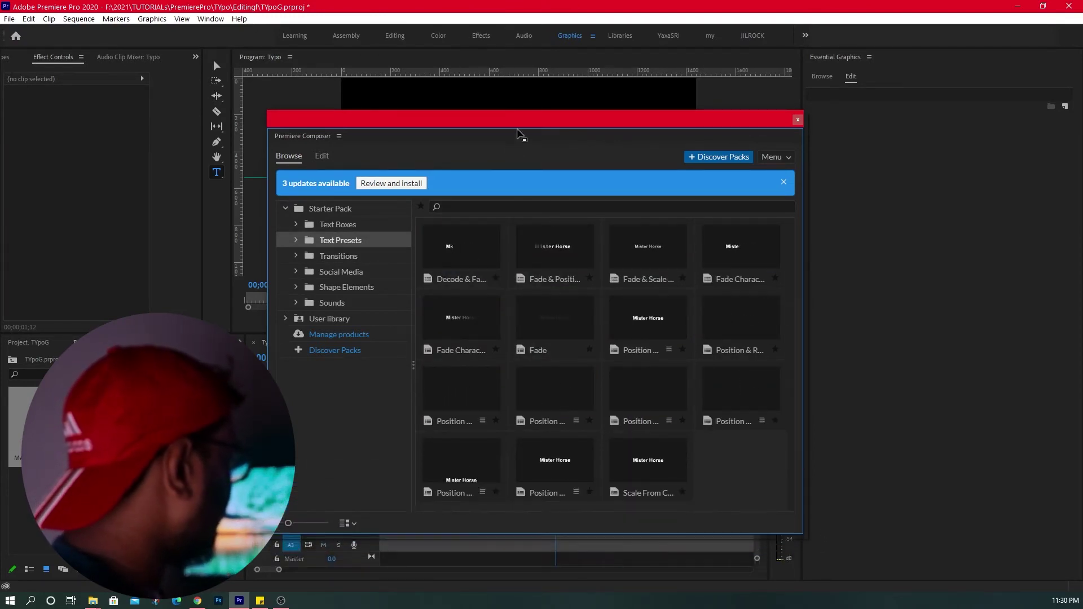
mouse_move(517, 123)
mouse_down()
mouse_move(858, 163)
mouse_move(827, 112)
mouse_up()
scroll(474, 420, down, 1)
scroll(474, 419, down, 1)
scroll(474, 419, down, 1)
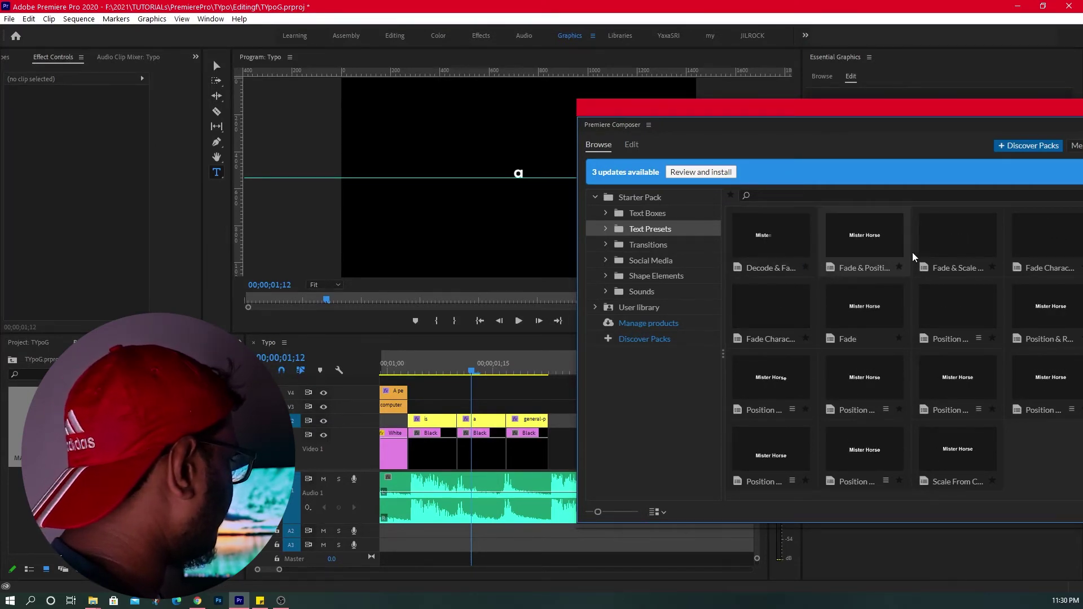
mouse_move(1040, 231)
mouse_down()
mouse_move(571, 398)
mouse_move(507, 406)
mouse_up()
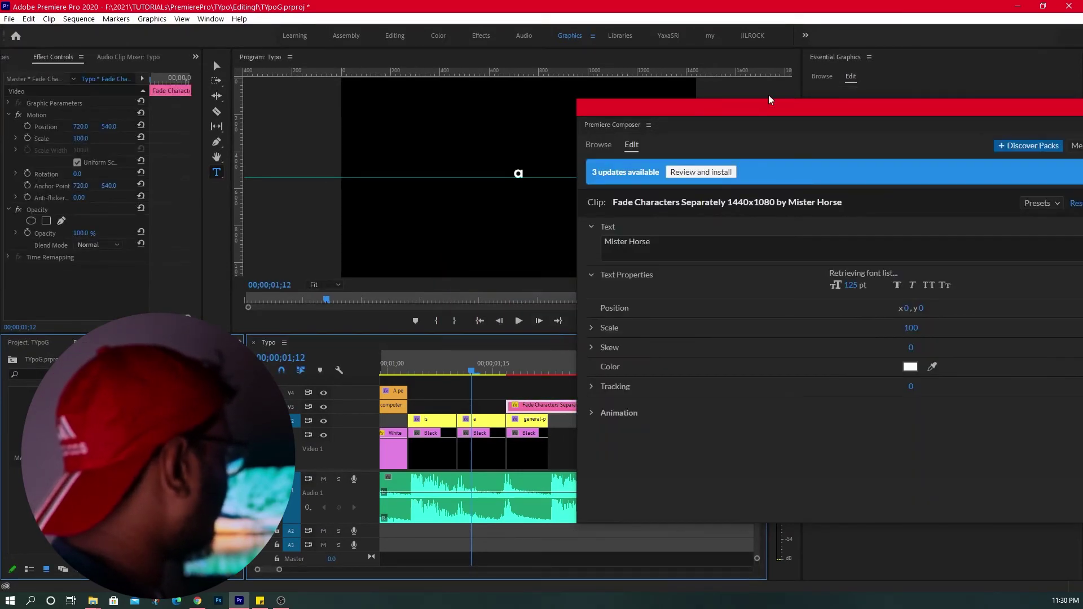
Preview the new preset's character-fade animation on the timeline.
mouse_move(770, 100)
mouse_down()
mouse_move(779, 130)
mouse_move(814, 124)
mouse_up()
scroll(508, 440, down, 3)
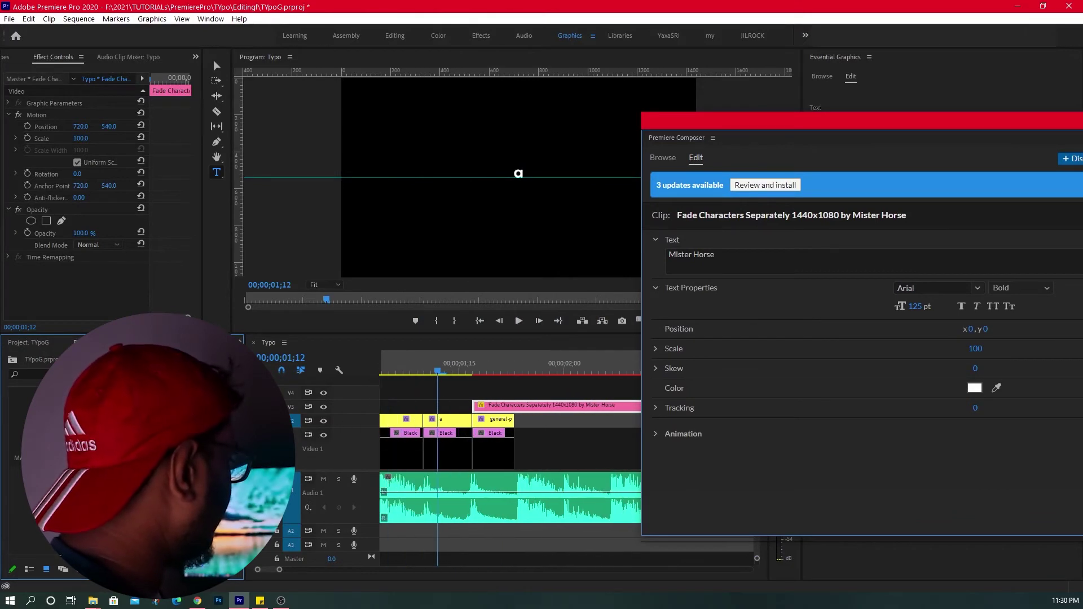
scroll(452, 428, down, 4)
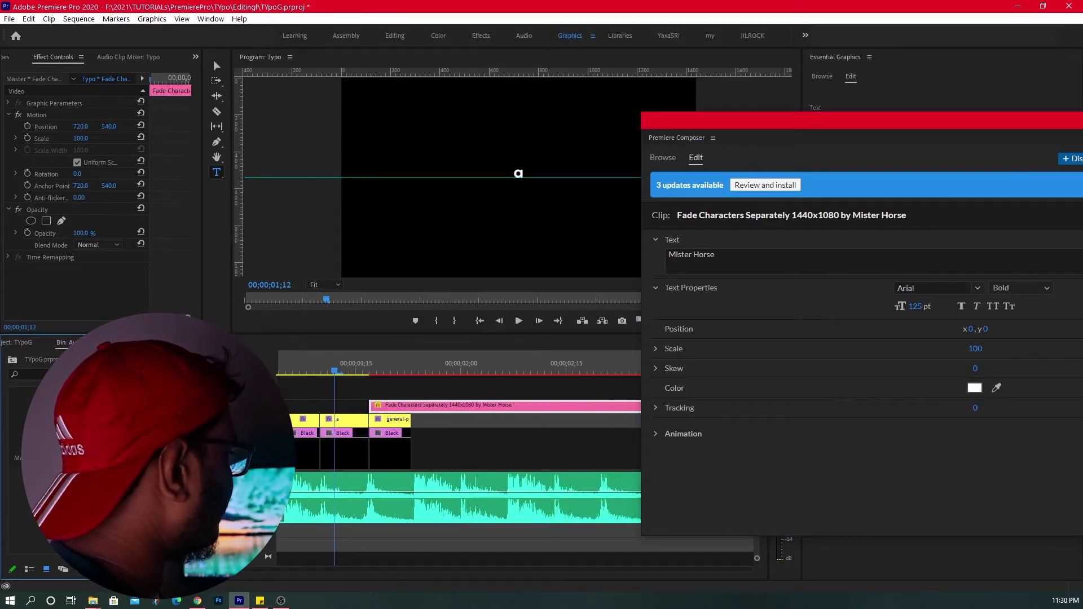
click(368, 370)
drag(369, 372, 559, 350)
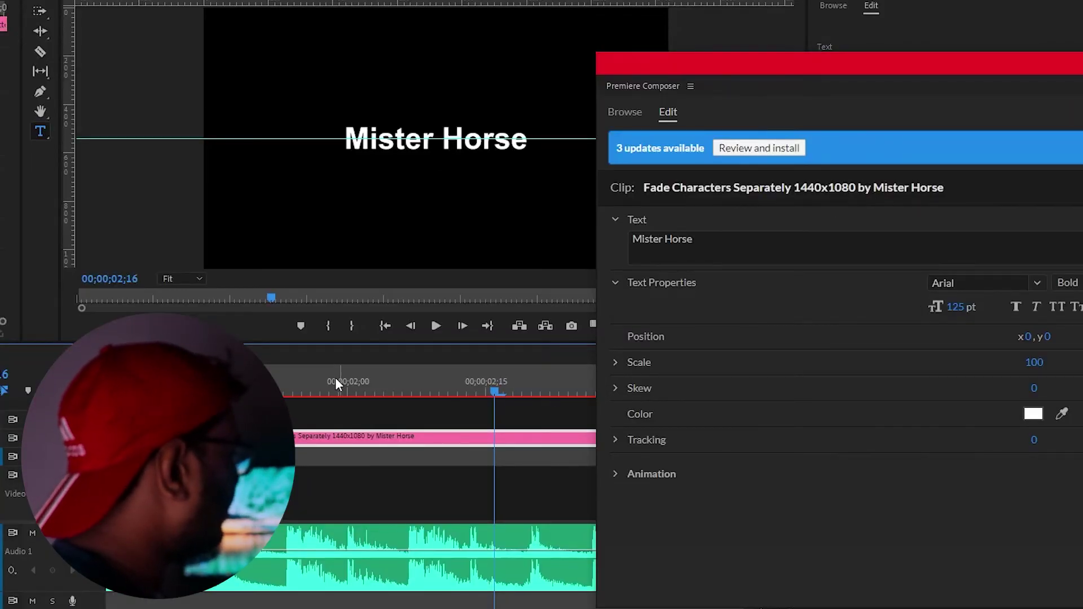
drag(336, 381, 246, 382)
Replace the placeholder 'Mister Horse' text with 'general-purpose' and preview it.
triple_click(710, 242)
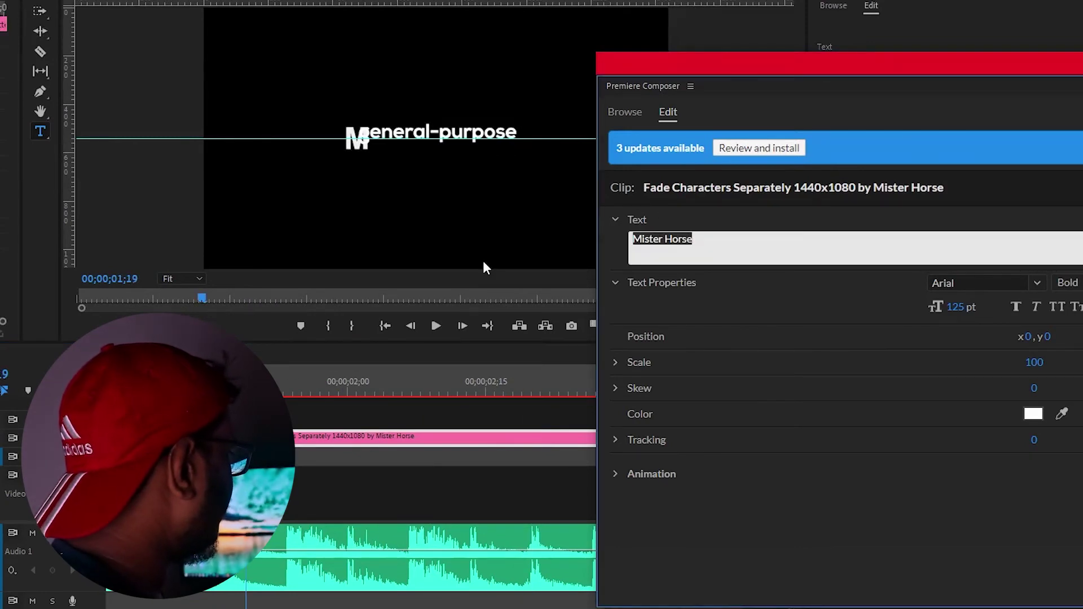
text(general-purpose)
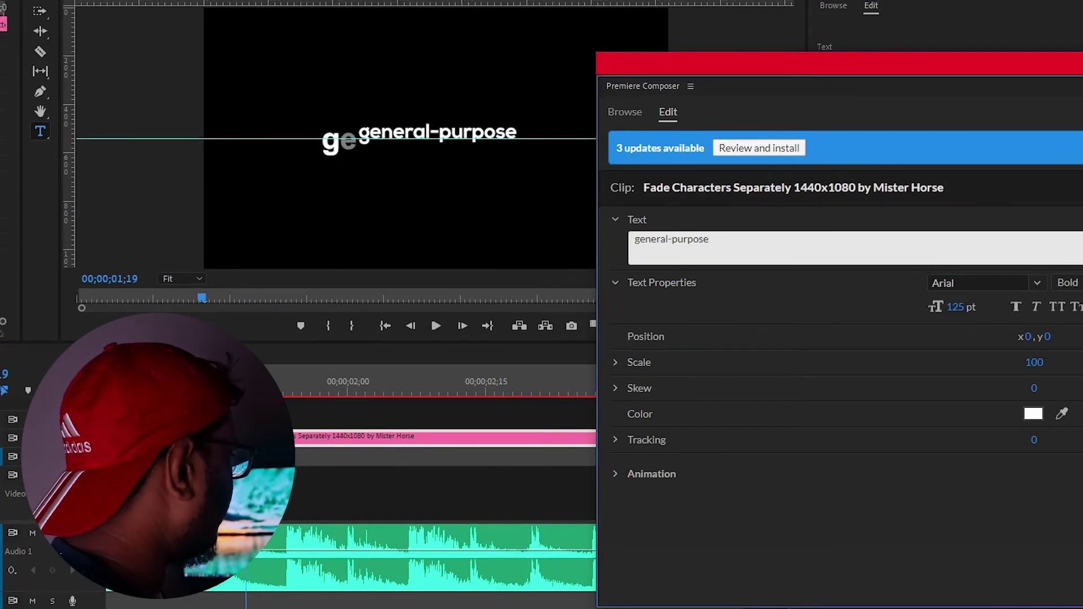
drag(237, 382, 430, 382)
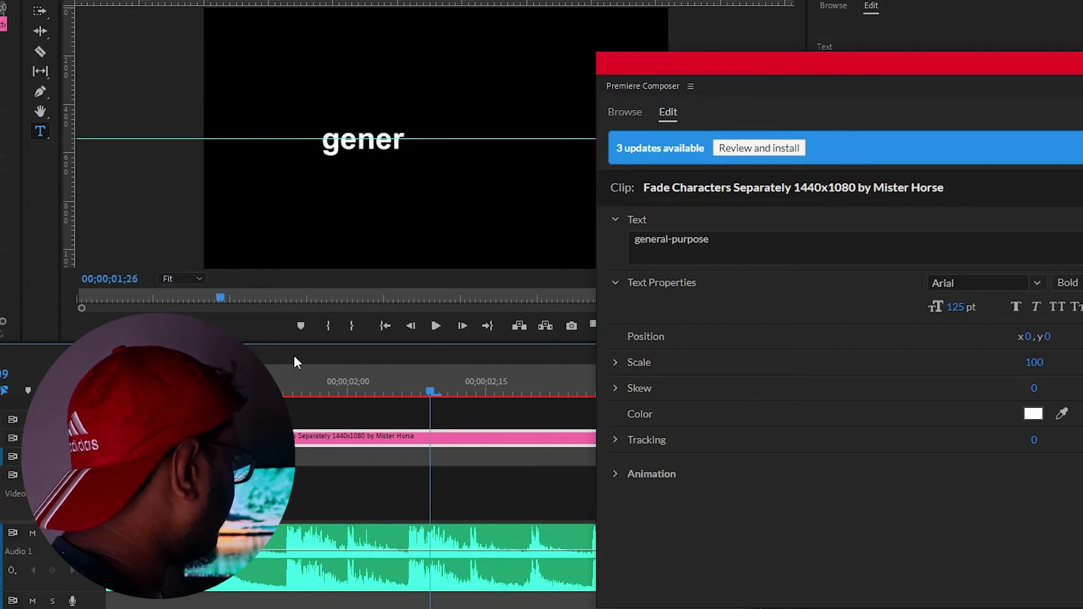
key(Up)
key(space)
key(space)
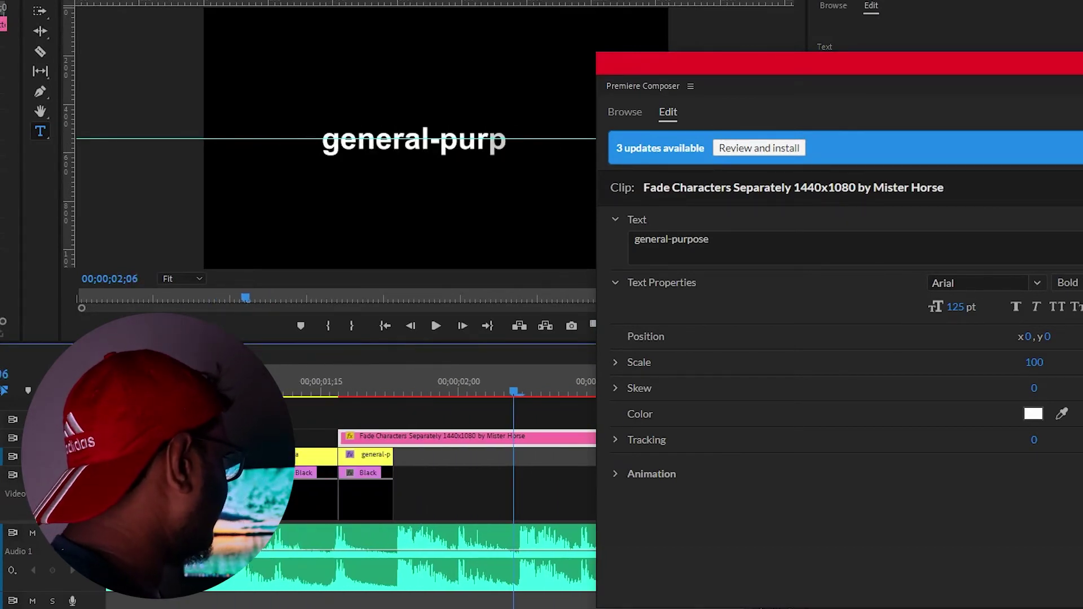
Delete the old general-purpose title clip, check the new word, and close Composer.
click(361, 454)
key(Delete)
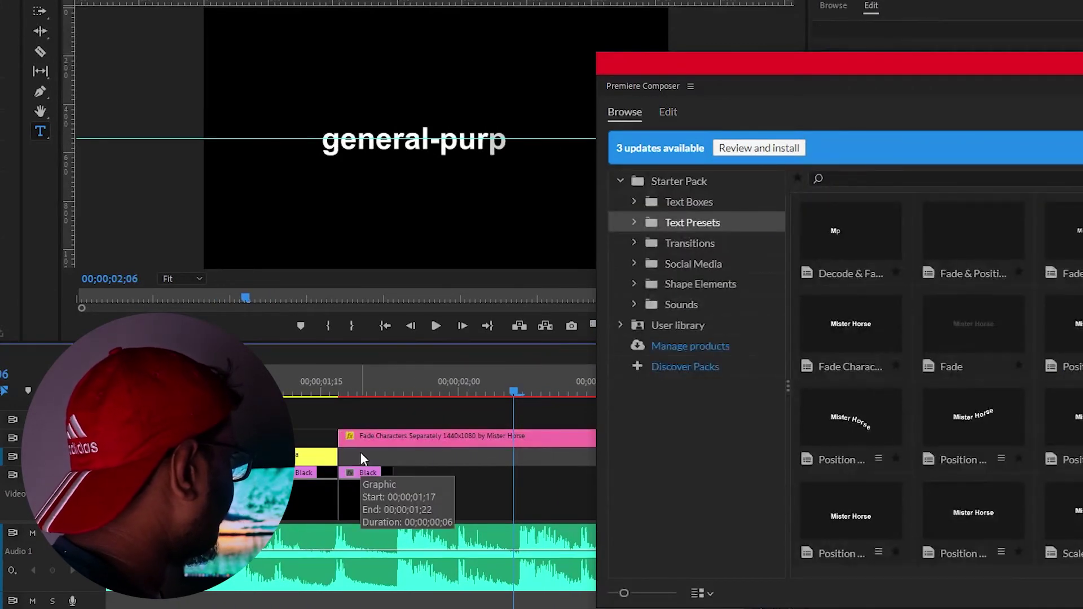
scroll(350, 459, down, 3)
click(289, 382)
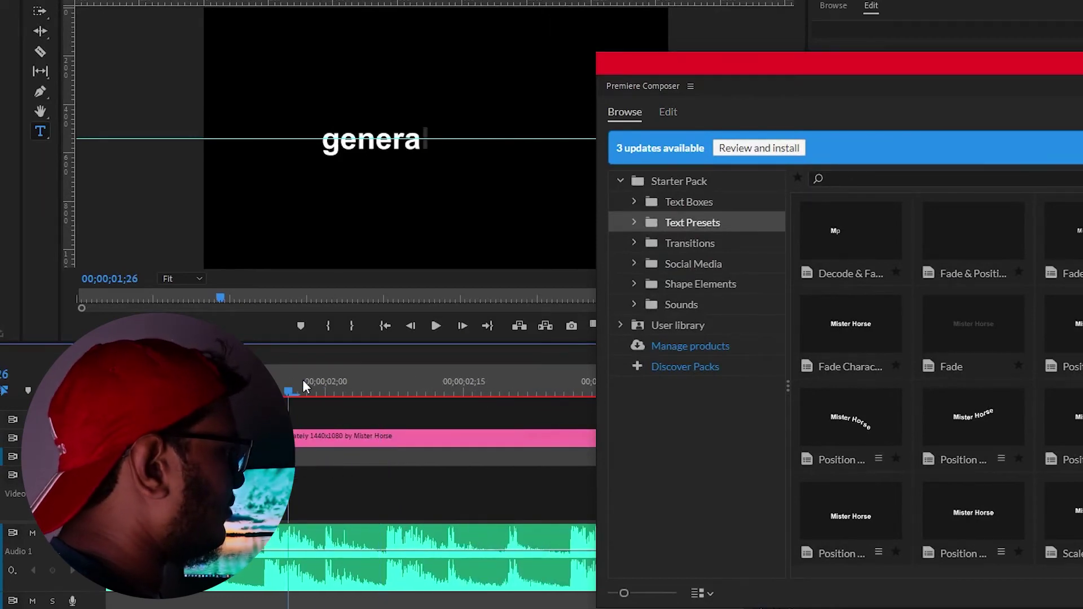
drag(302, 380, 479, 373)
click(1011, 63)
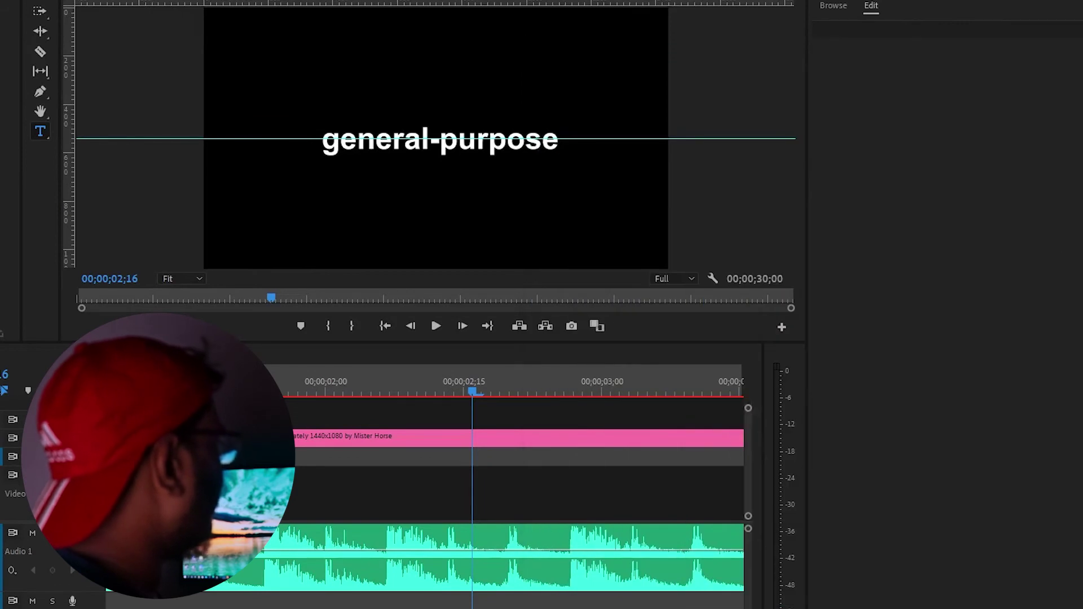
Trim the end of the title clip and set the playhead at 02;16.
scroll(284, 517, down, 2)
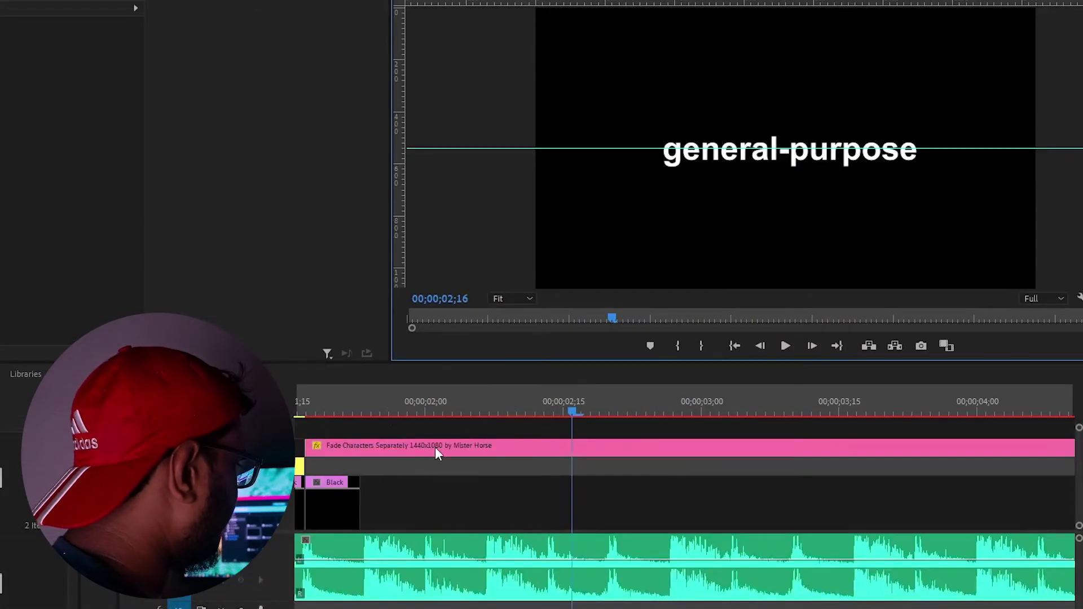
scroll(711, 428, down, 5)
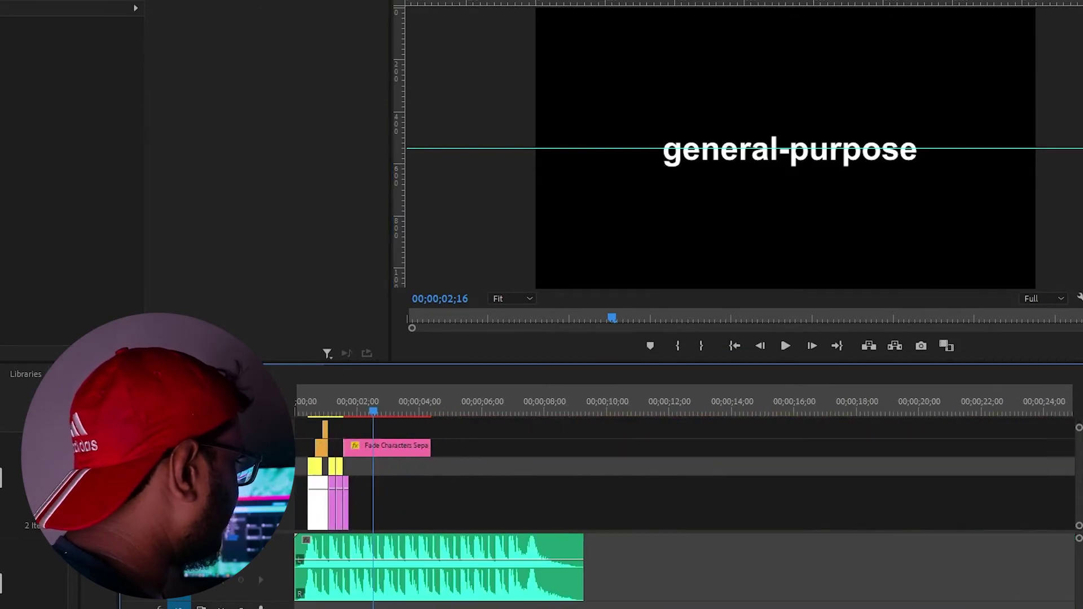
scroll(711, 428, up, 3)
scroll(711, 428, up, 2)
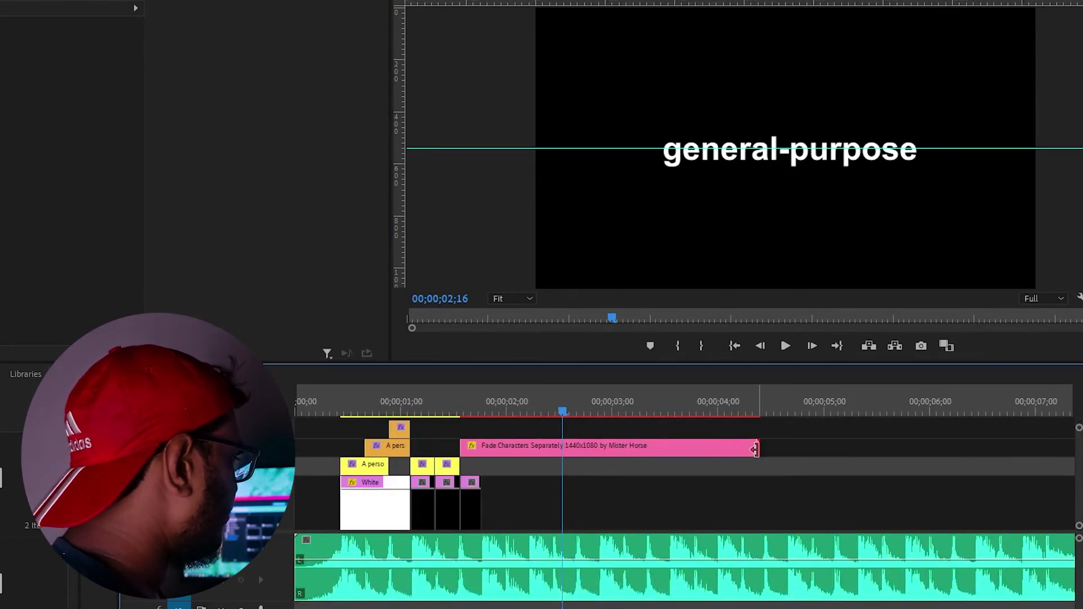
drag(755, 450, 549, 462)
drag(716, 434, 726, 437)
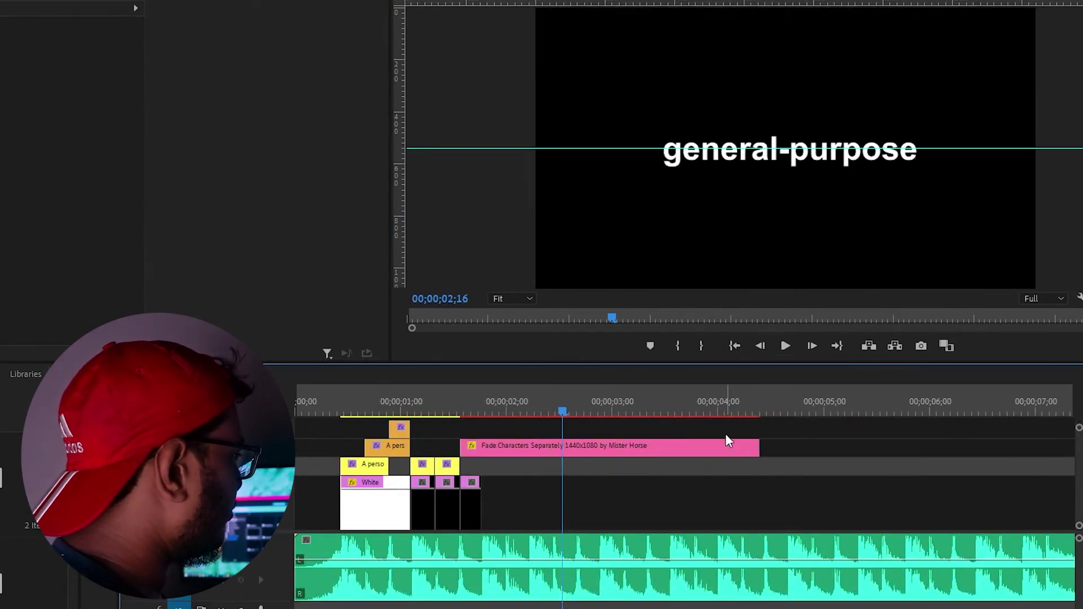
mouse_move(573, 413)
mouse_down()
mouse_move(729, 392)
mouse_move(548, 413)
mouse_move(566, 408)
mouse_up()
click(562, 413)
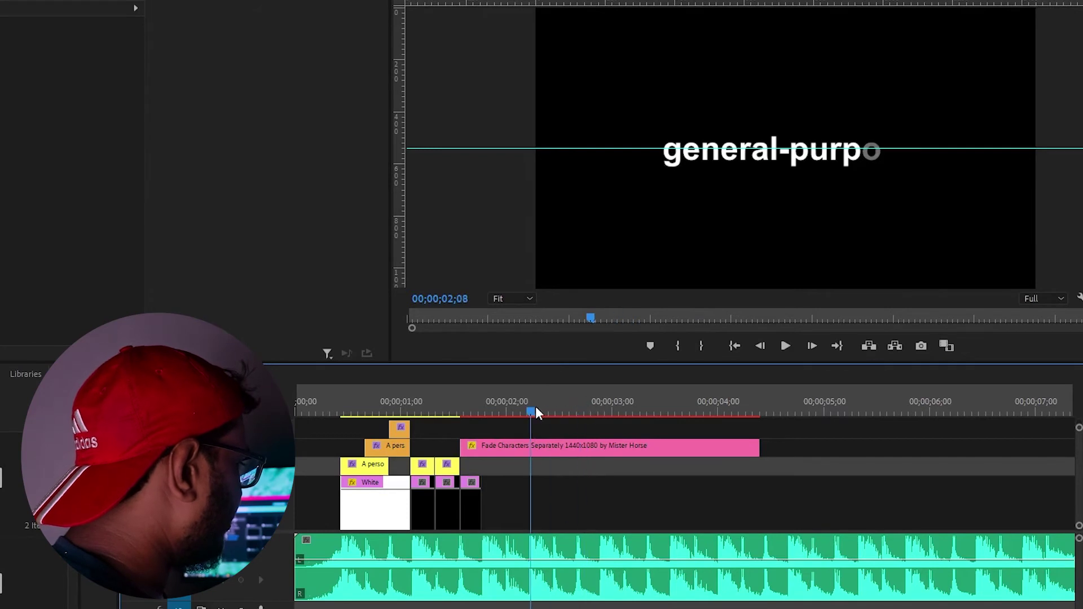
Cut the title clip at 02;16 and delete the leftover end.
key(c)
click(564, 449)
key(v)
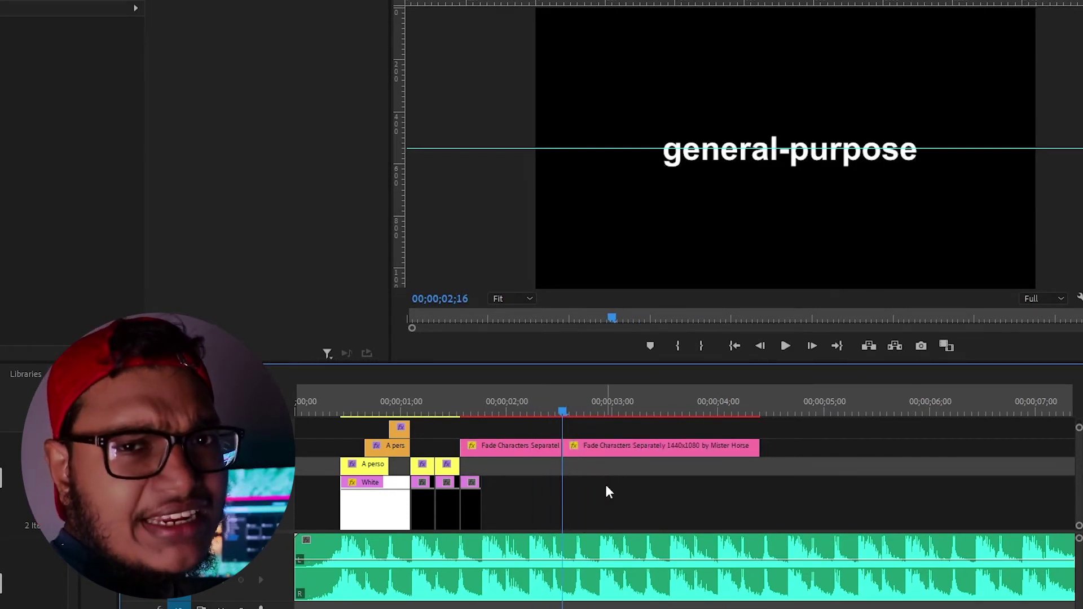
click(653, 451)
key(Delete)
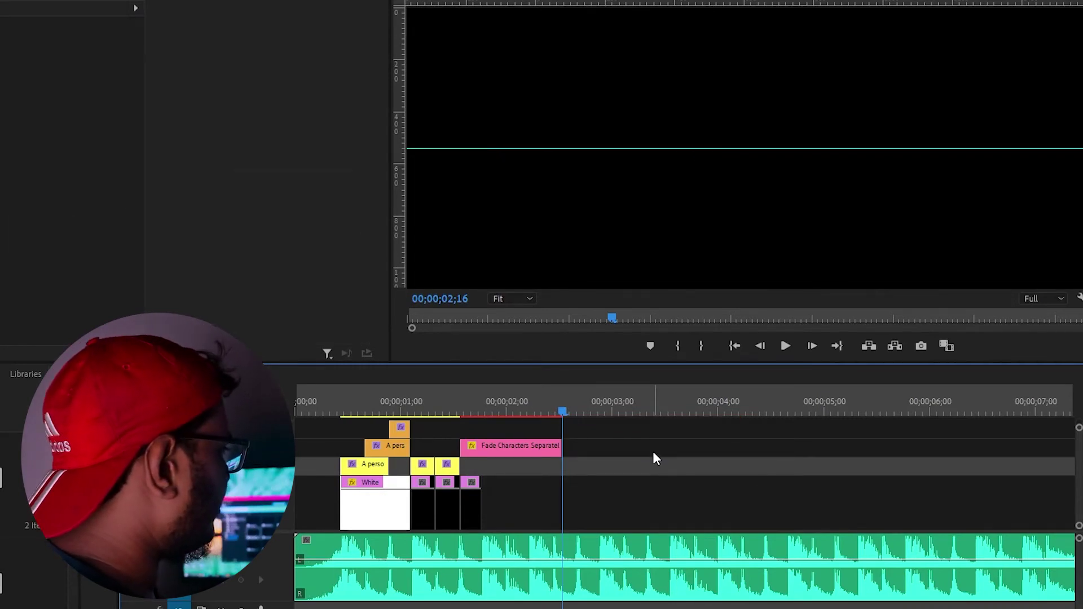
drag(482, 415, 510, 385)
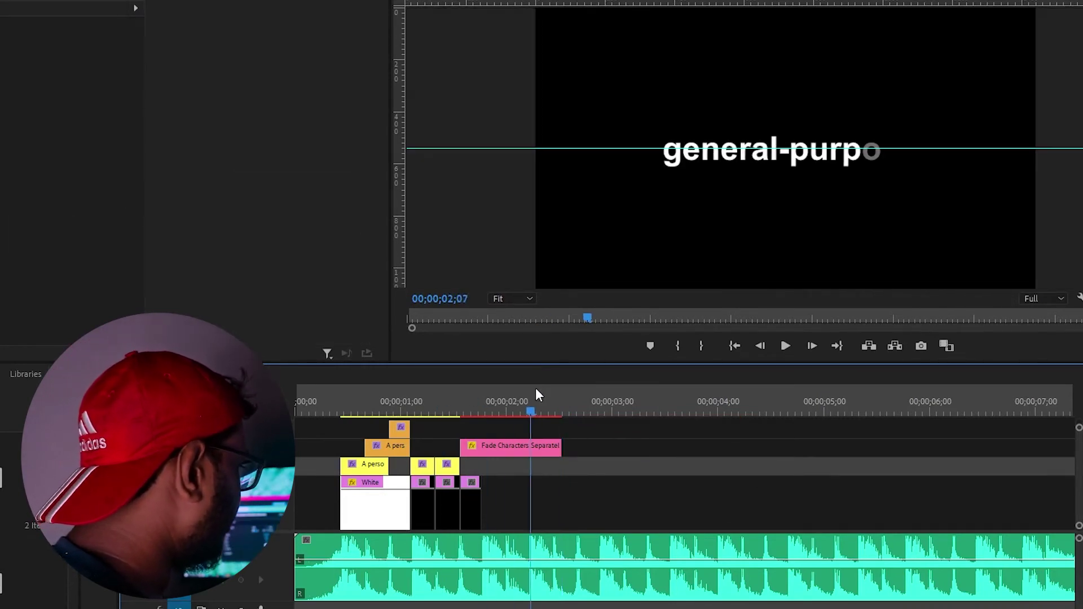
Move the Fade Characters title onto V2 and shorten its end by 10 frames.
drag(511, 389, 541, 401)
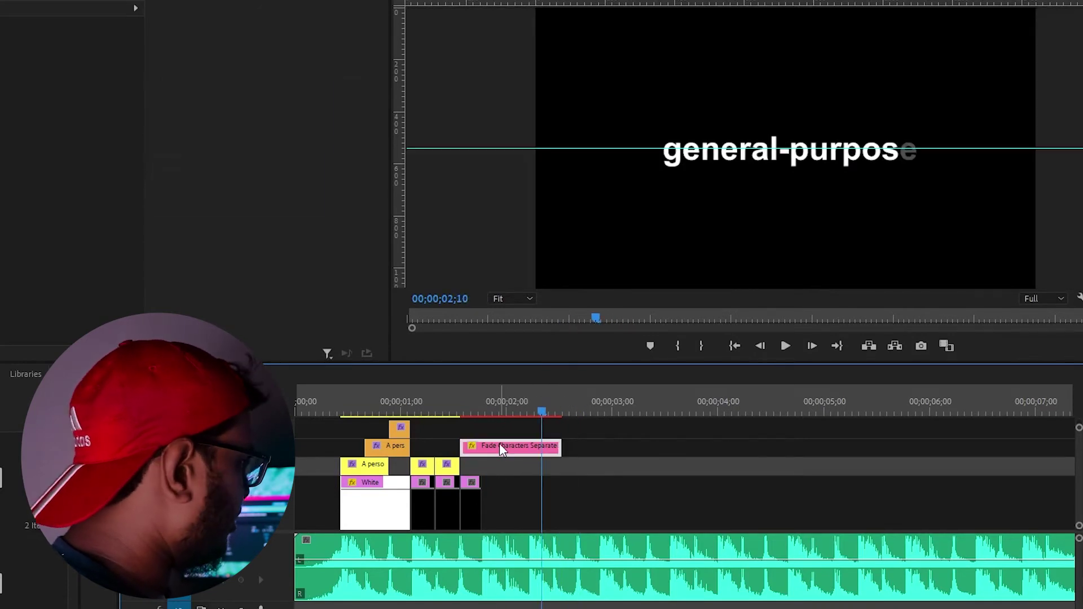
click(500, 445)
drag(497, 450, 499, 460)
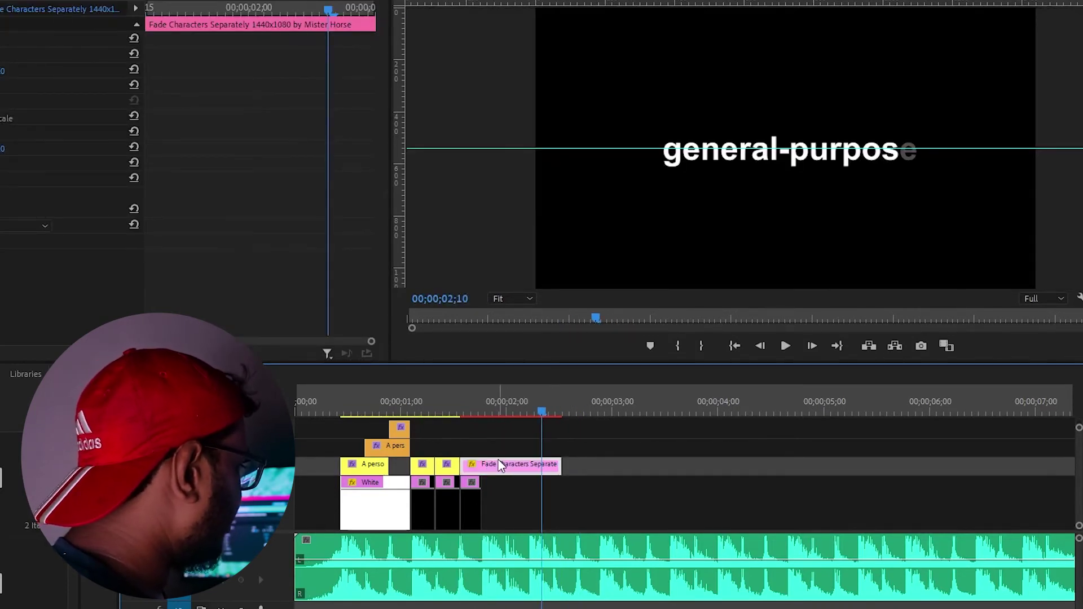
drag(558, 465, 480, 465)
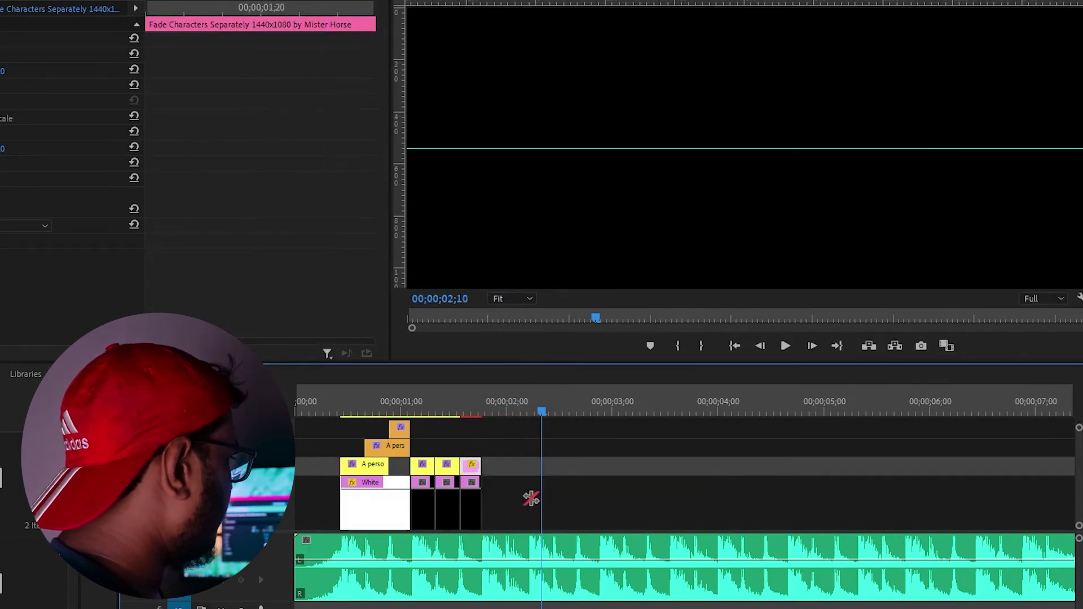
drag(537, 382, 550, 366)
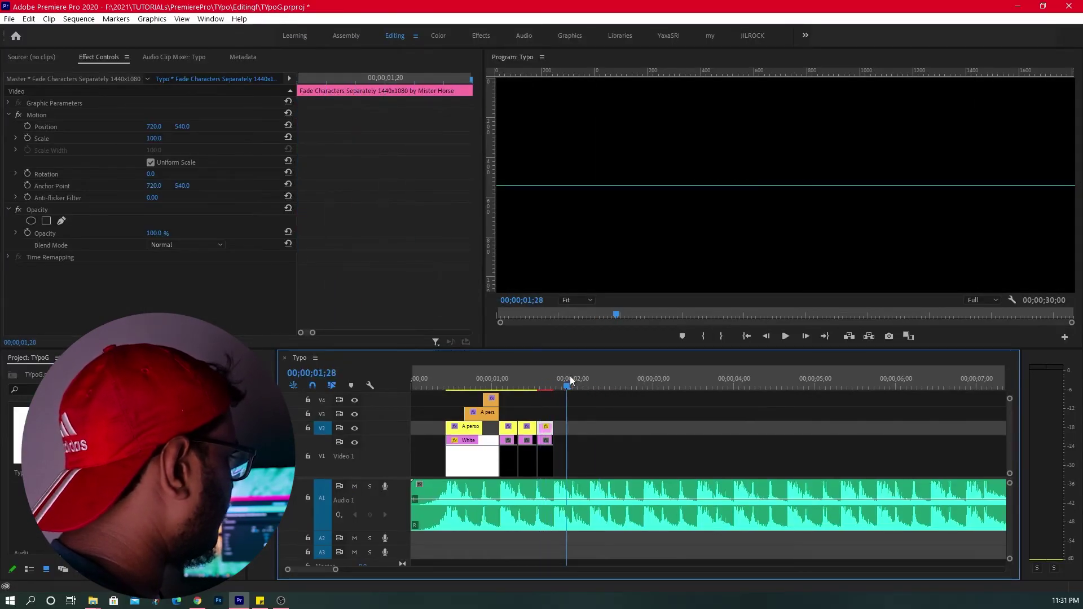
Zoom the timeline in and drag the Fade Characters Separately clip's end longer.
key(equal)
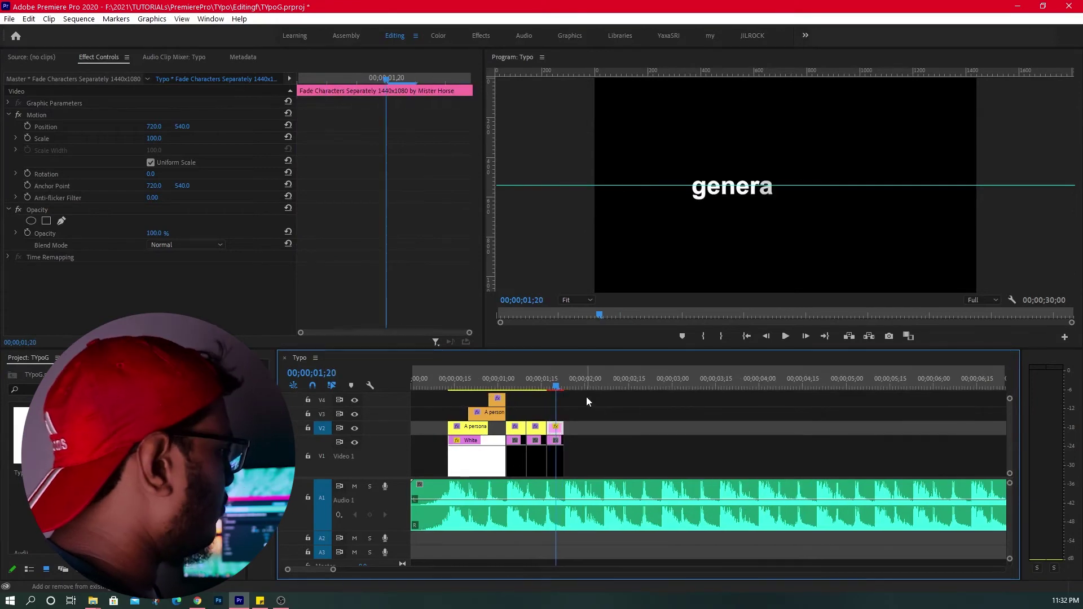
mouse_move(550, 368)
mouse_down()
mouse_move(560, 386)
mouse_move(550, 385)
mouse_move(569, 382)
mouse_up()
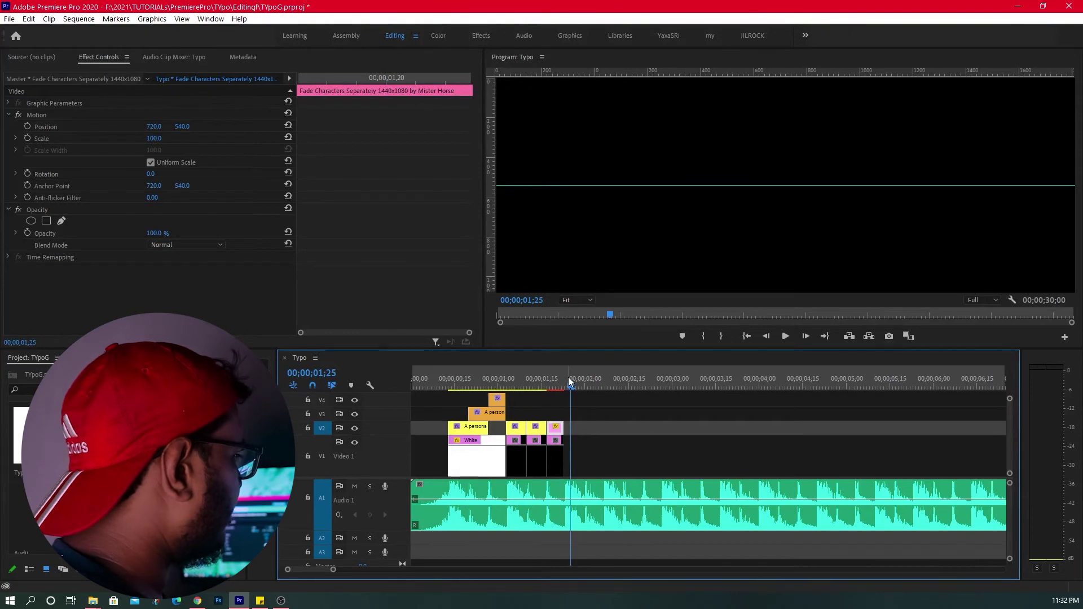
drag(563, 427, 630, 427)
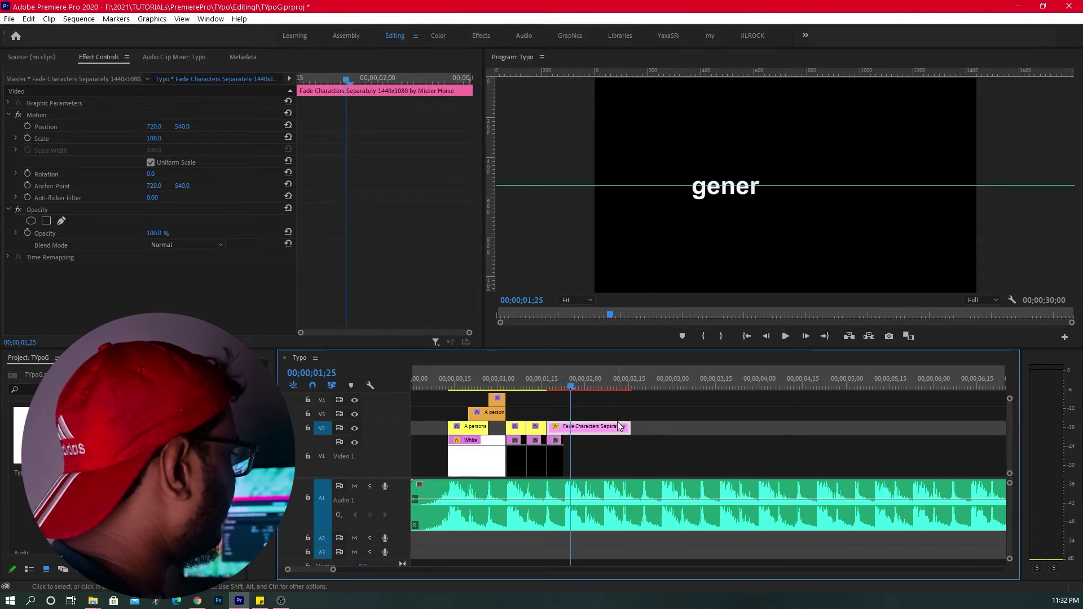
Nest the text clip as Nested Sequence 01 and rate-stretch it shorter.
right_click(618, 422)
click(685, 315)
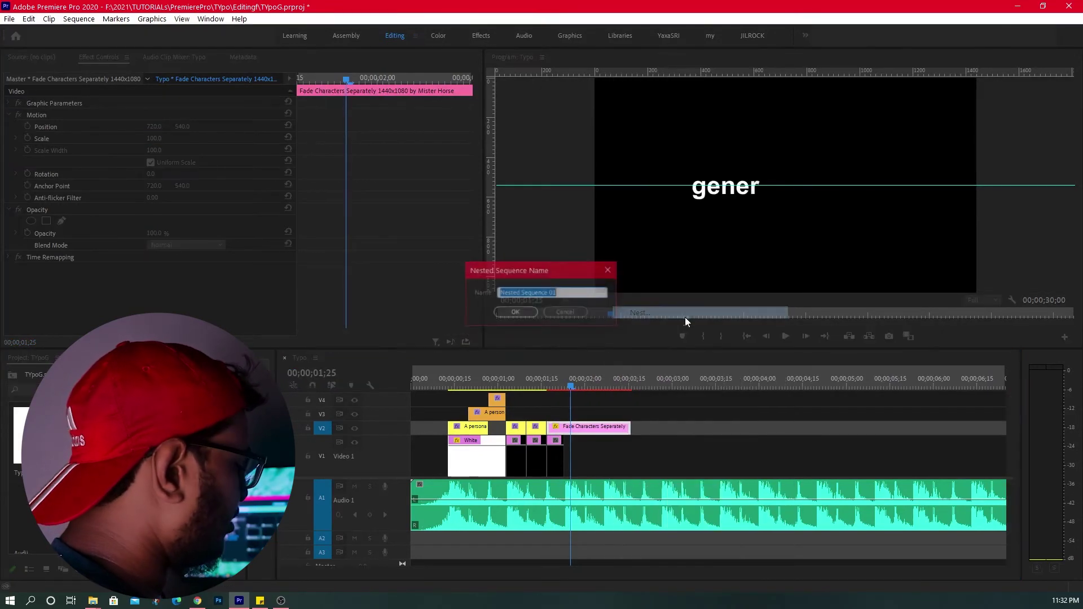
click(516, 313)
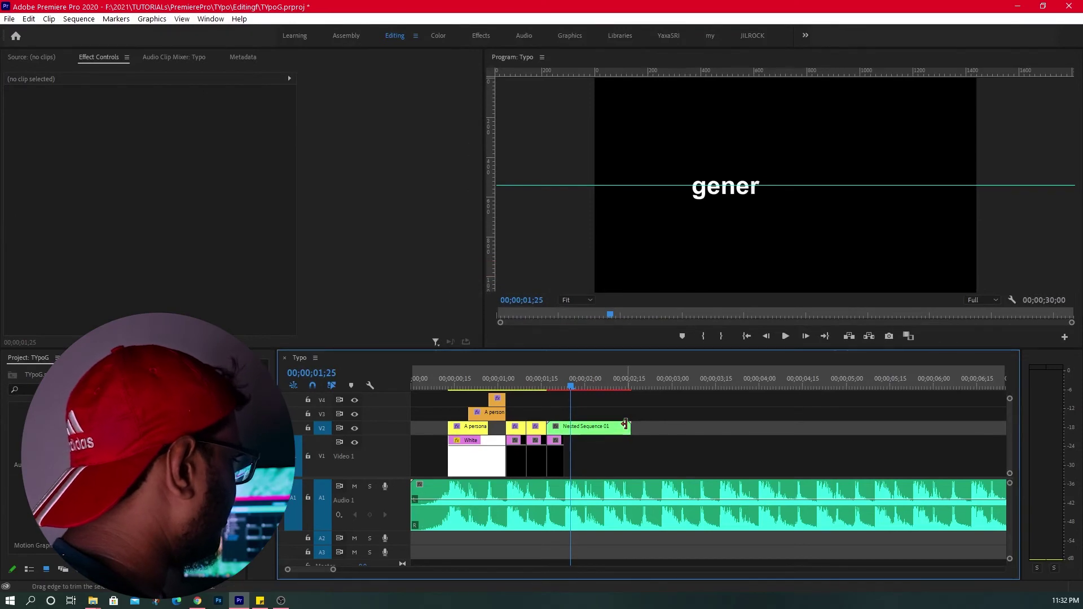
drag(629, 428, 563, 429)
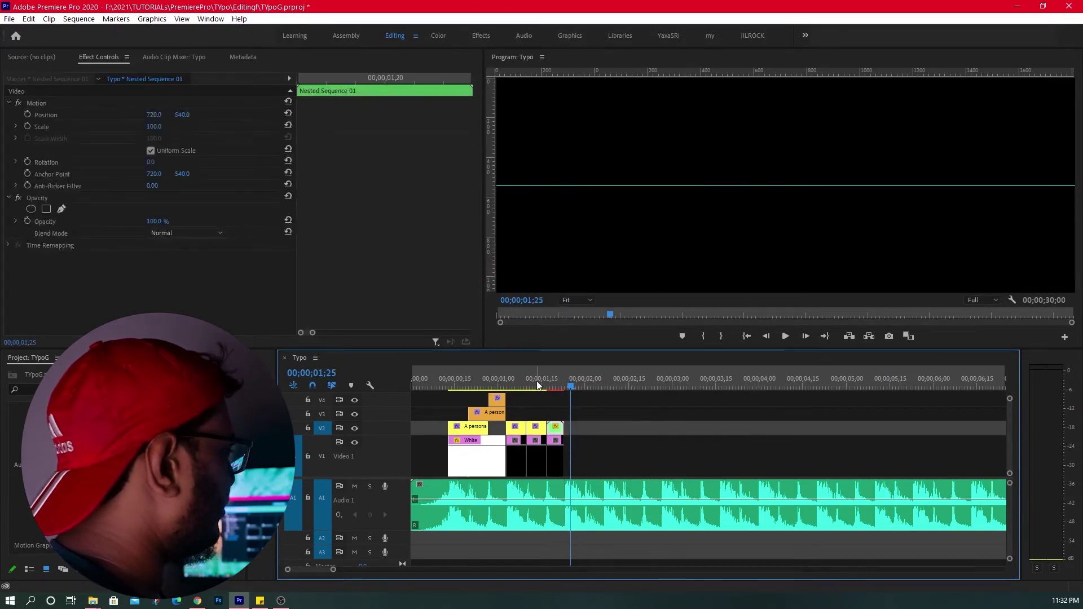
Review the sped-up general-purpose animation by scrubbing and playing the sequence.
click(560, 378)
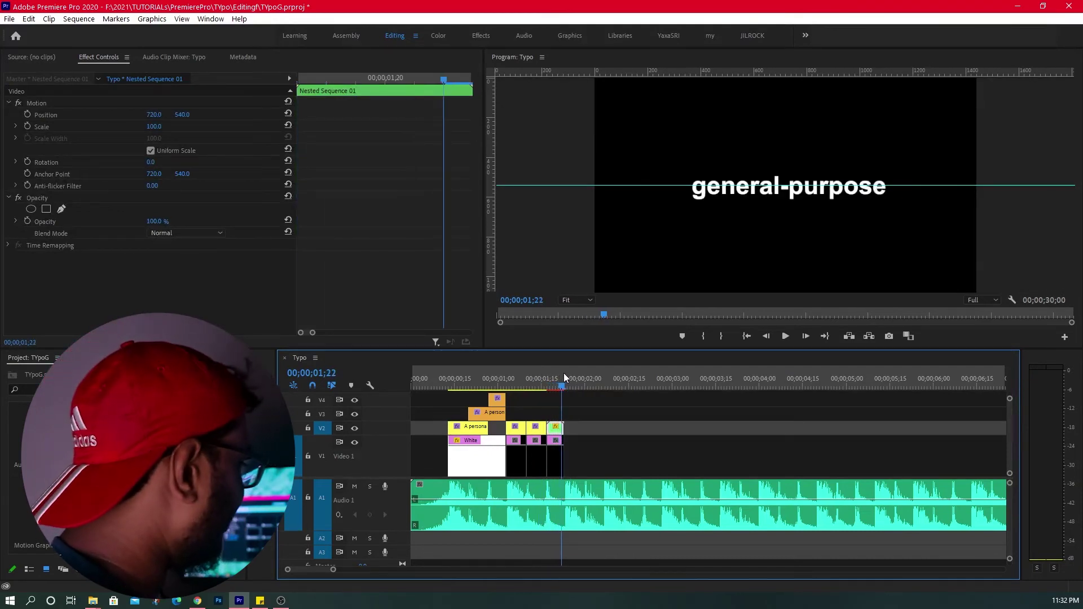
mouse_move(564, 374)
mouse_down()
mouse_move(341, 381)
mouse_move(547, 379)
mouse_move(383, 370)
mouse_up()
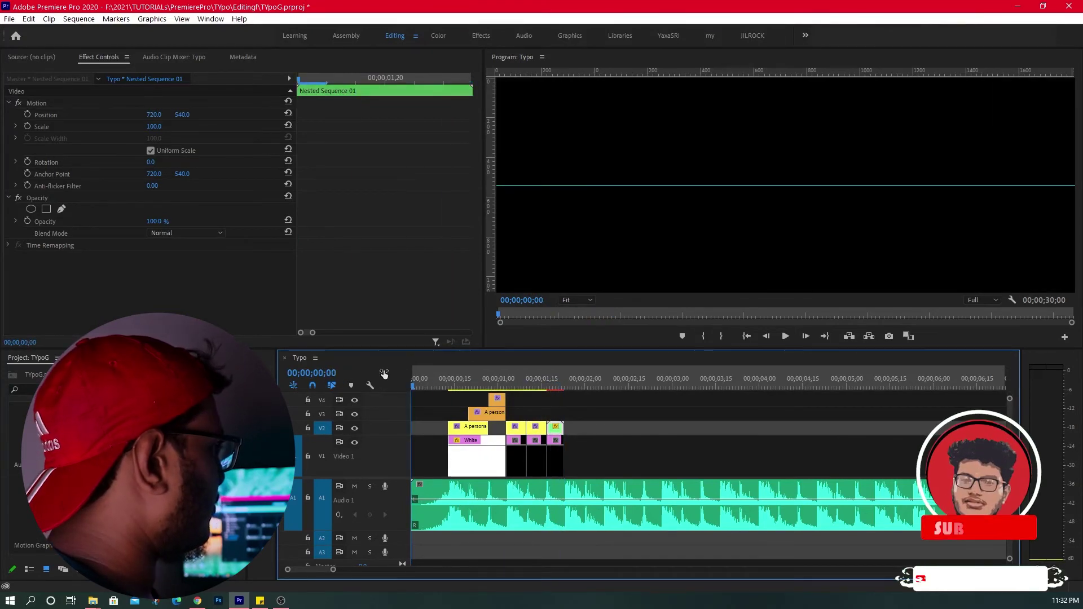
key(space)
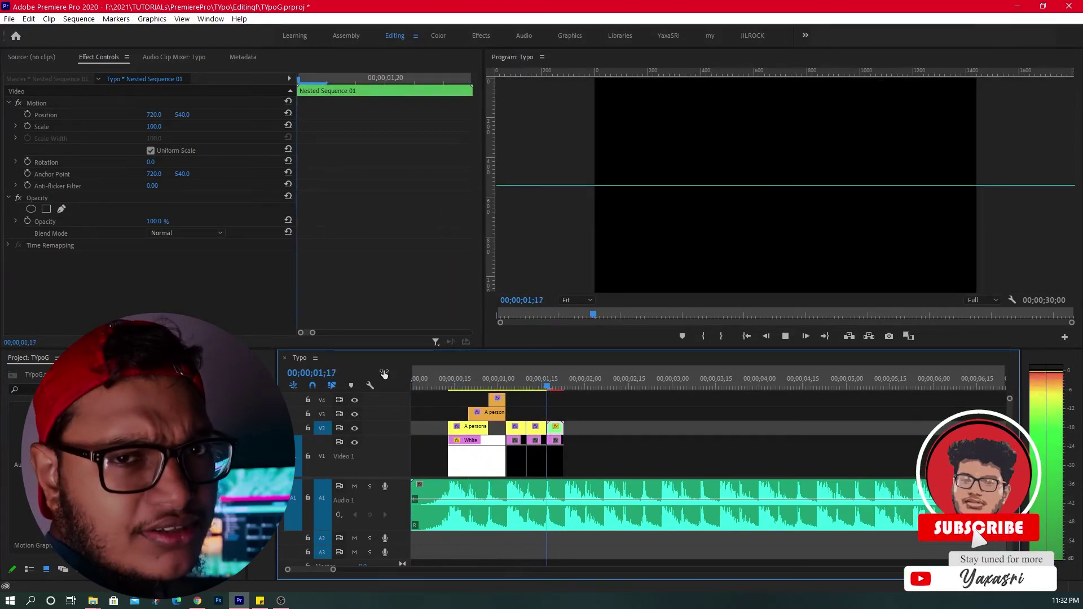
key(space)
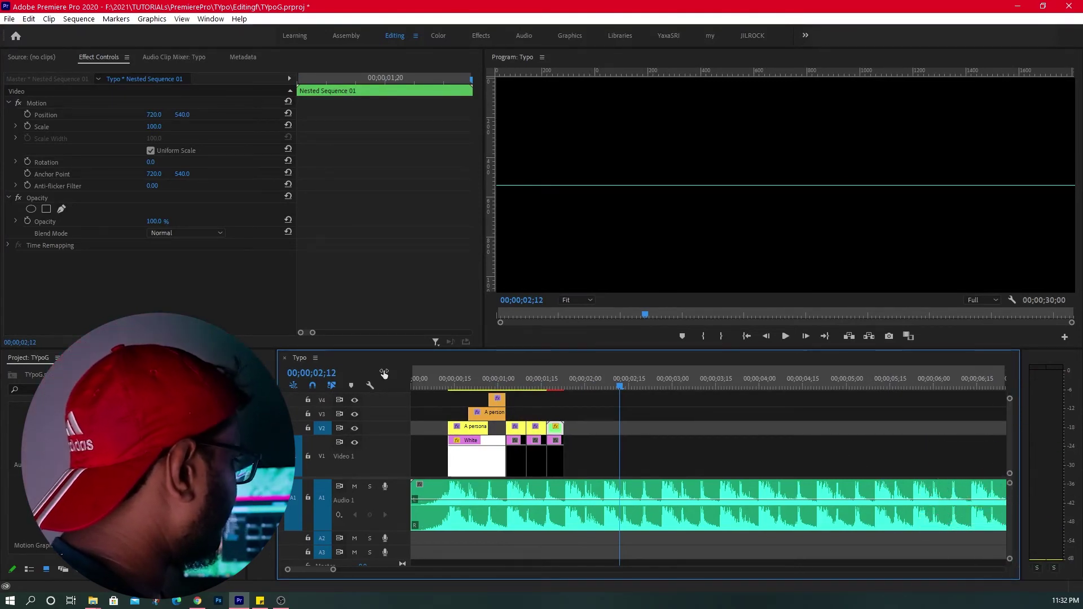
drag(543, 387, 533, 367)
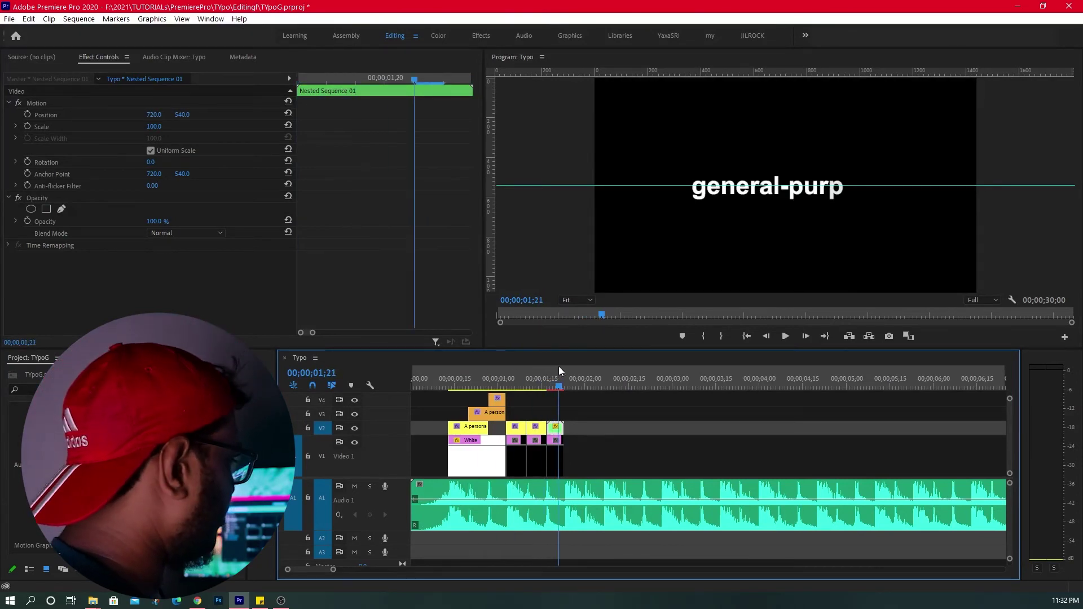
drag(533, 368, 554, 362)
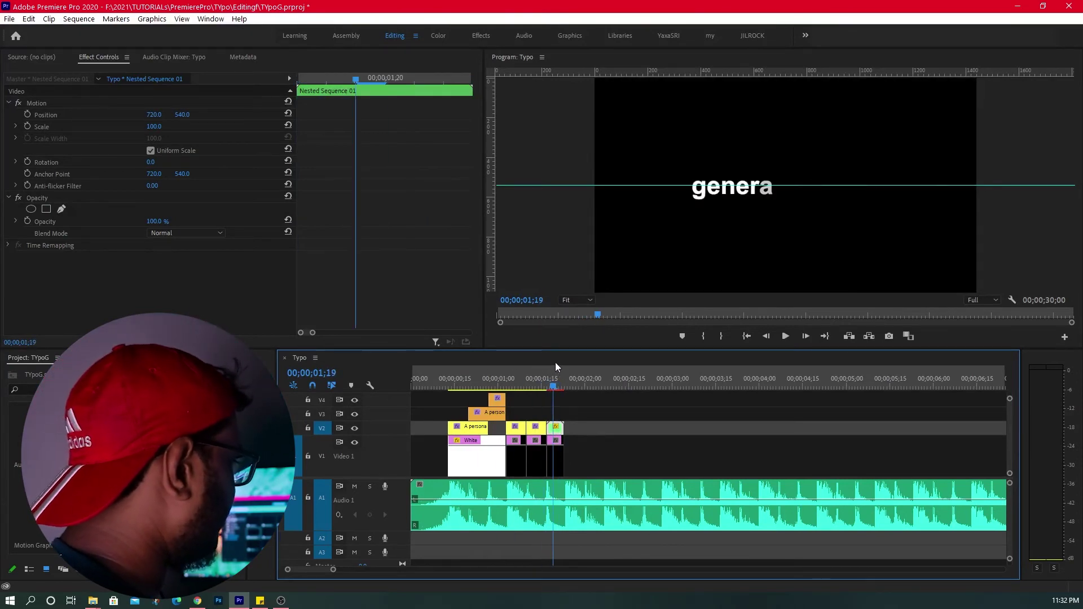
Select the last Black clip on V1, then open Nested Sequence 01.
click(615, 445)
mouse_move(553, 381)
mouse_down()
mouse_move(521, 375)
mouse_move(560, 356)
mouse_up()
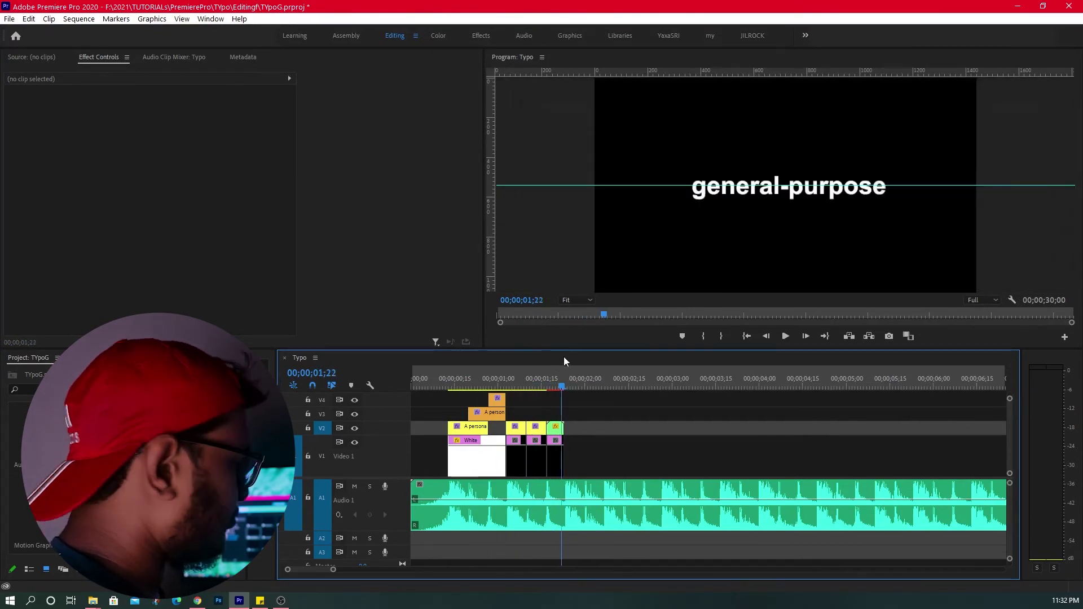
click(489, 446)
click(557, 461)
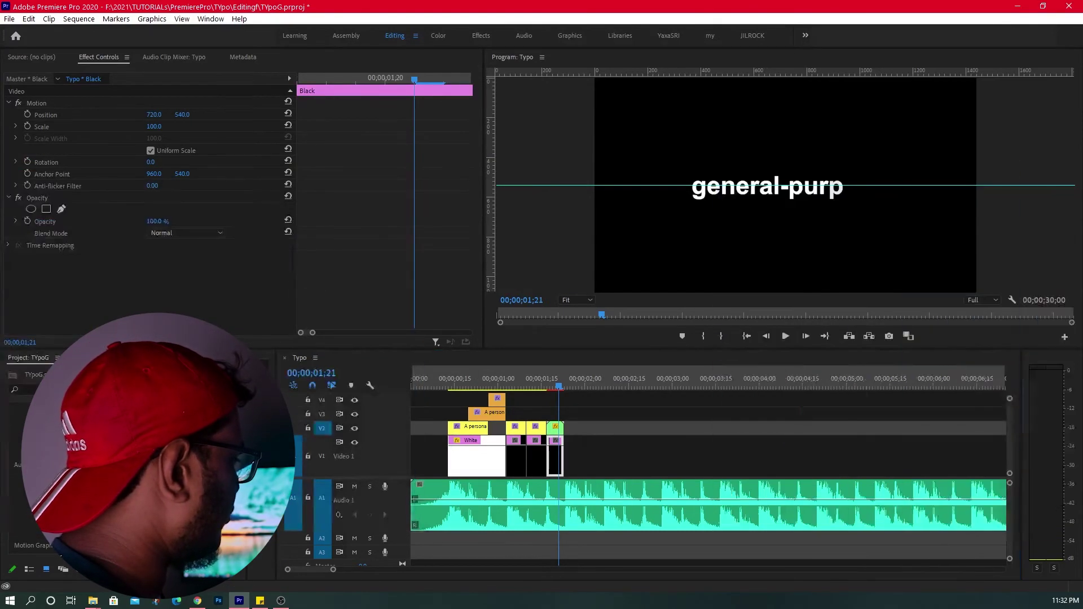
double_click(556, 427)
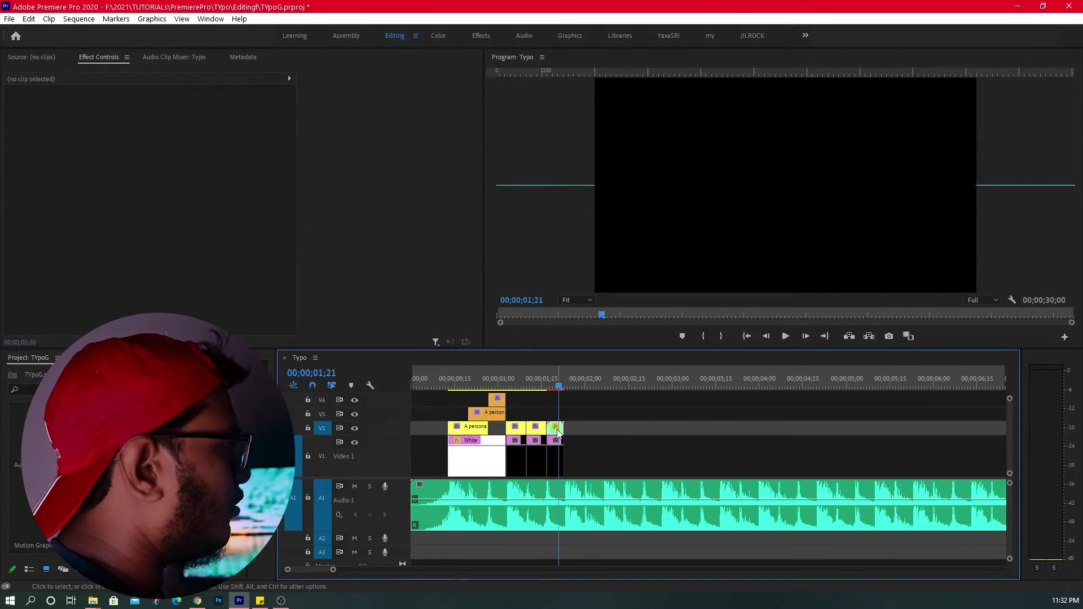
Set the general-purpose text color to black (000000) and return to the Typo sequence.
click(474, 455)
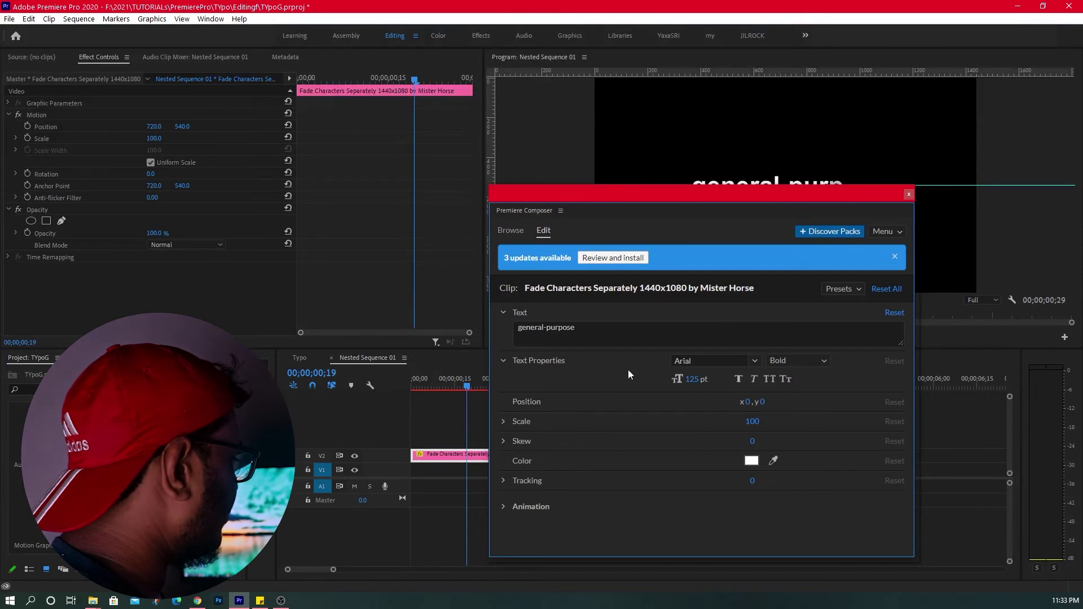
click(774, 461)
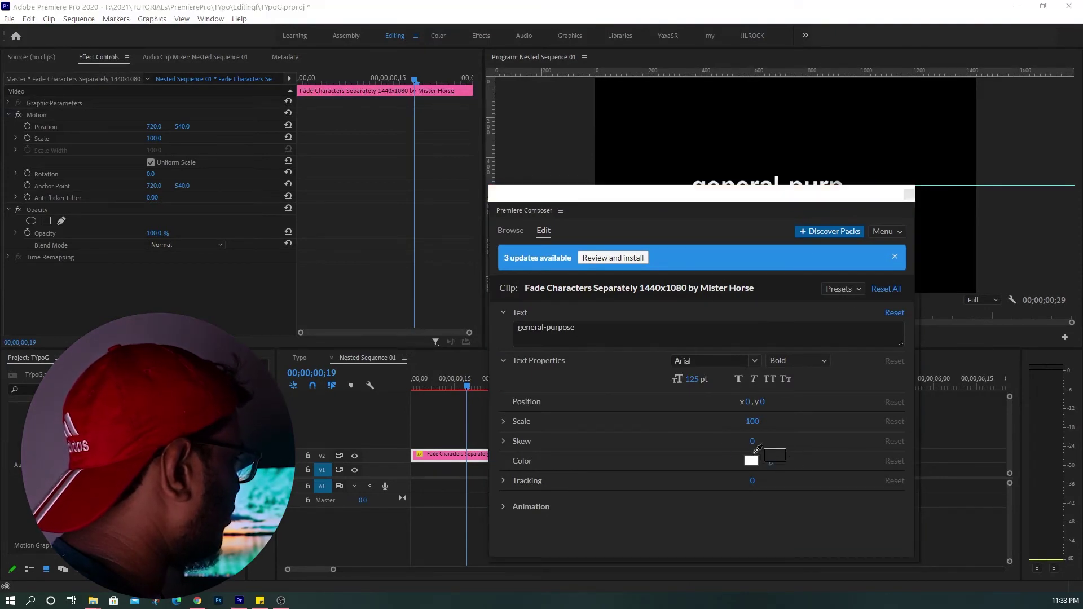
click(749, 463)
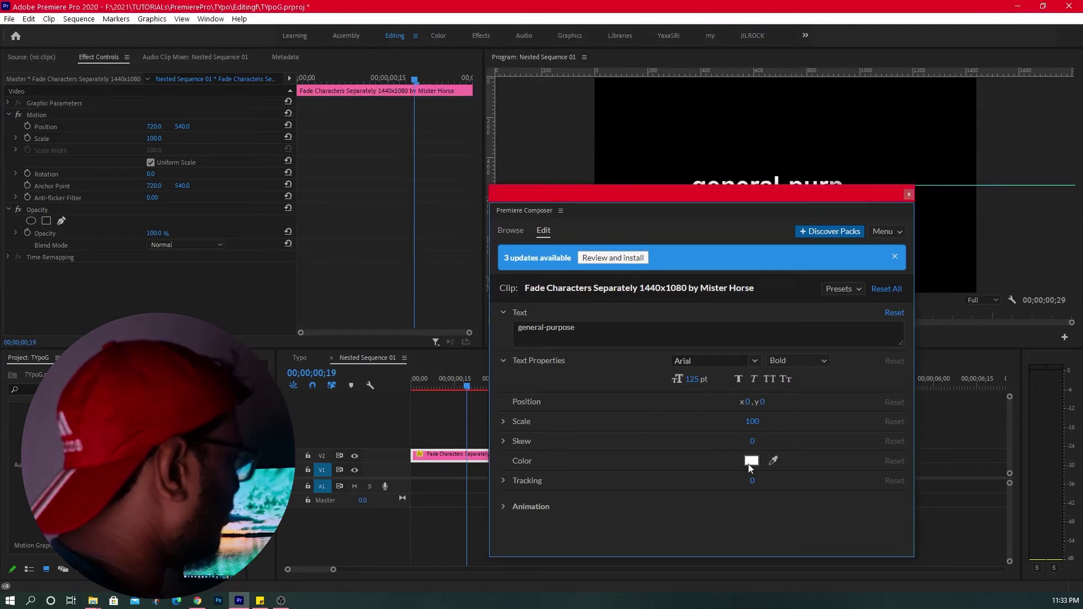
drag(719, 414, 664, 382)
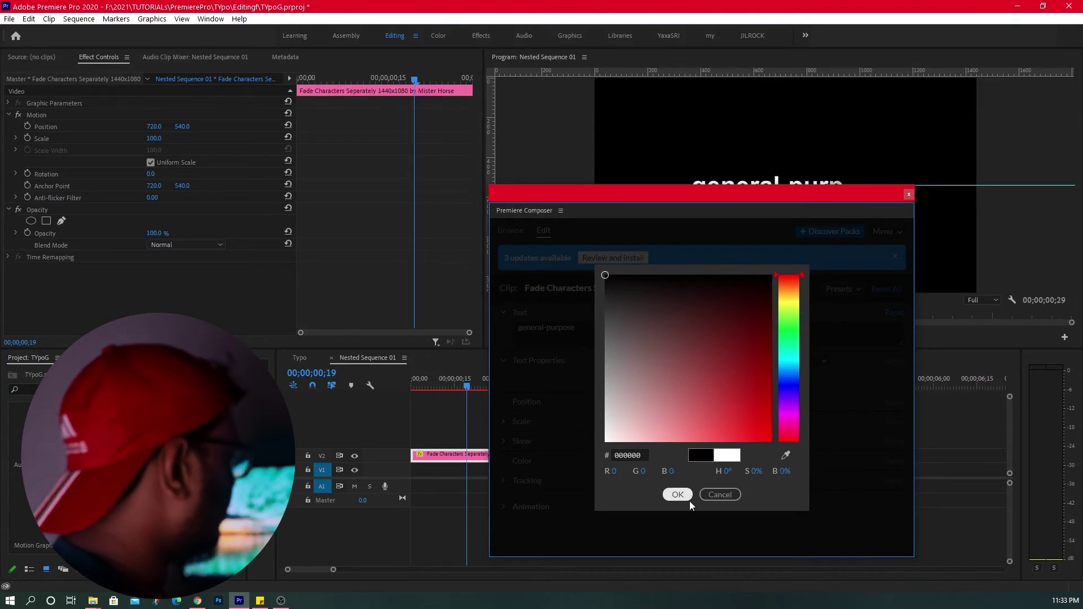
click(677, 494)
click(909, 194)
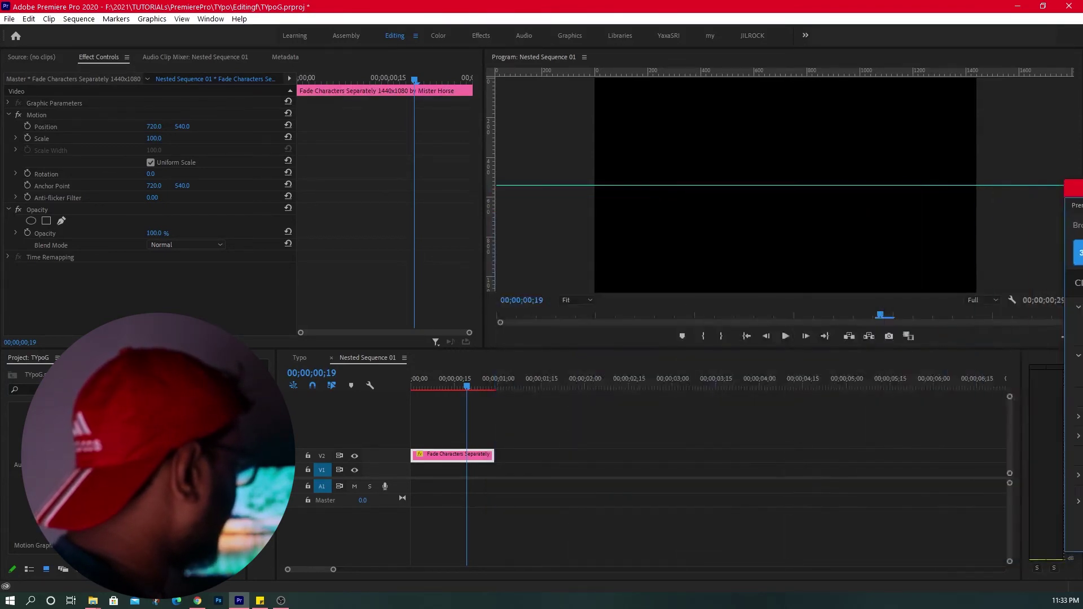
click(299, 358)
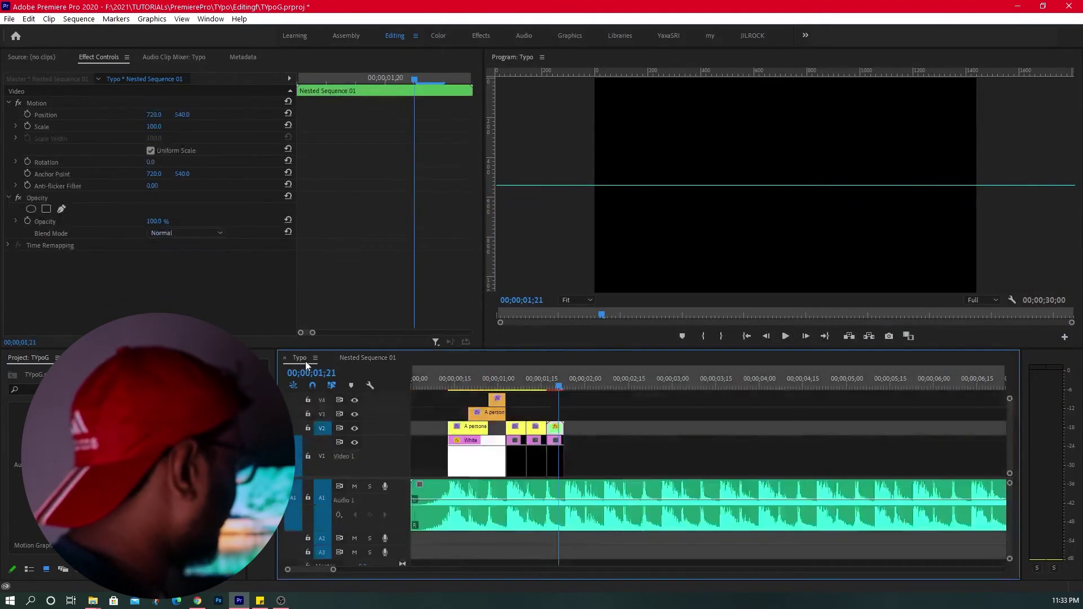
Replace the last Black clip on V1 with a pasted White clip ending with the words.
click(461, 469)
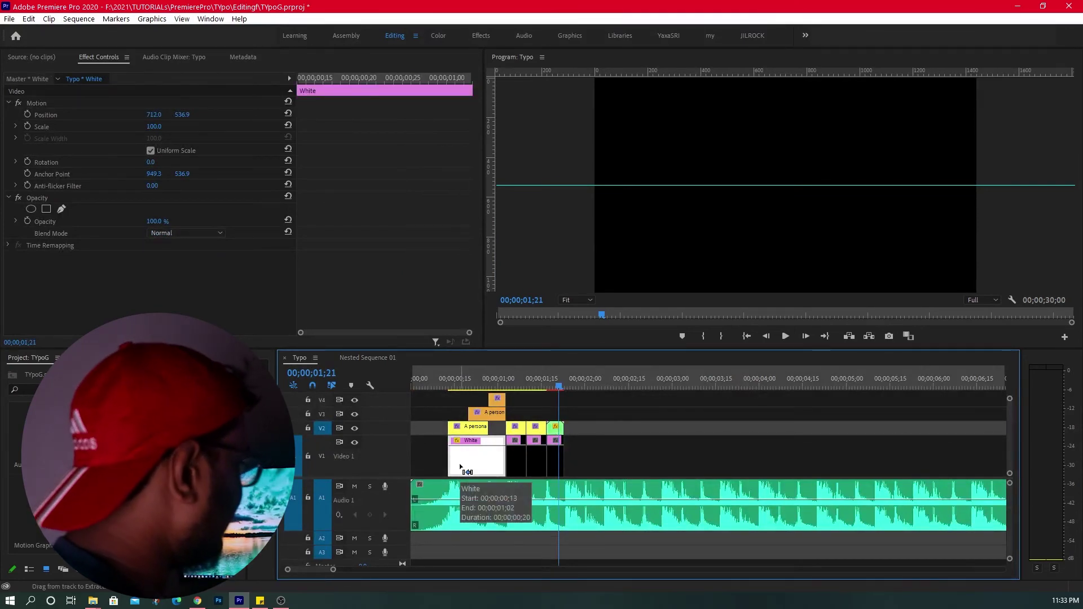
click(555, 459)
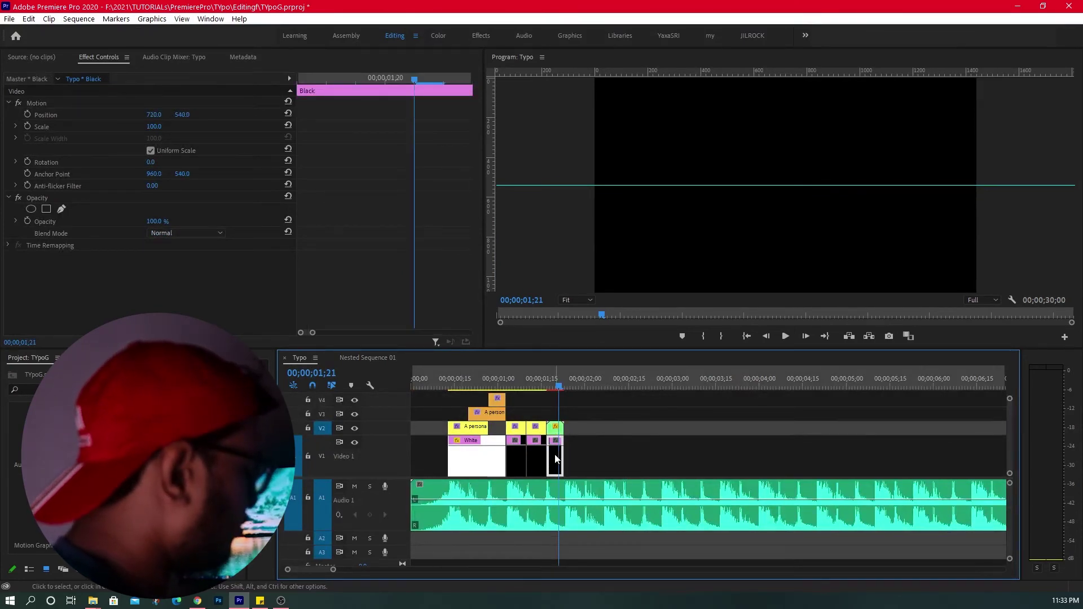
key(Delete)
click(547, 388)
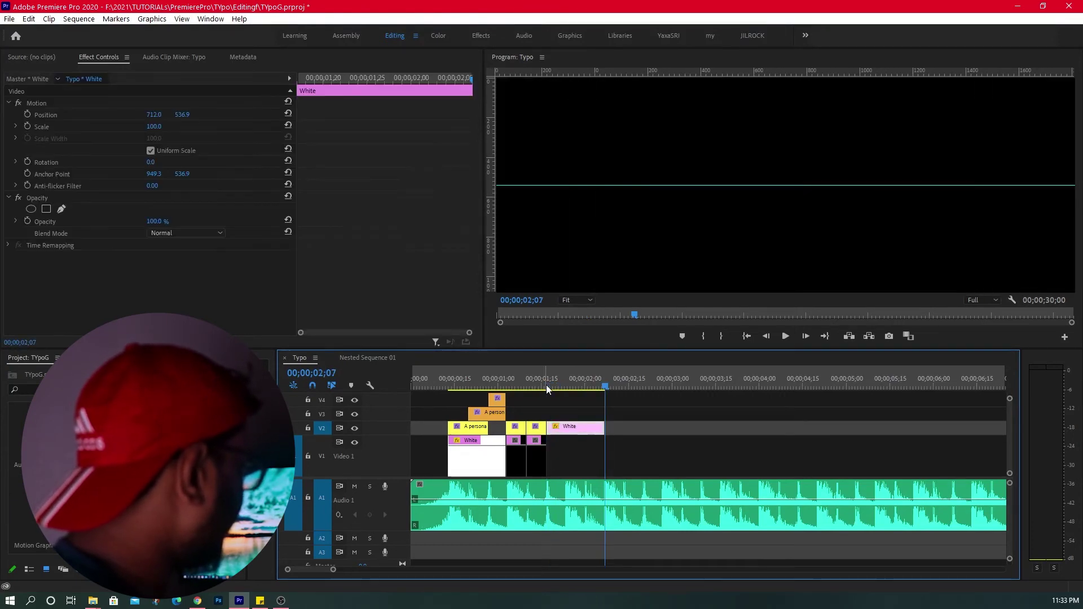
click(323, 444)
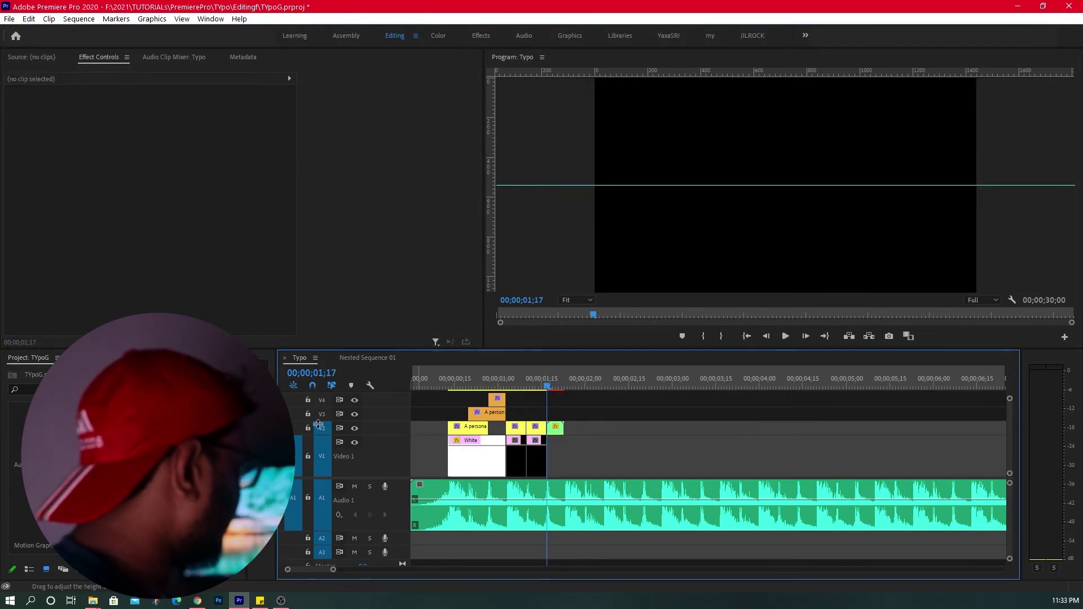
click(322, 428)
key(ctrl+v)
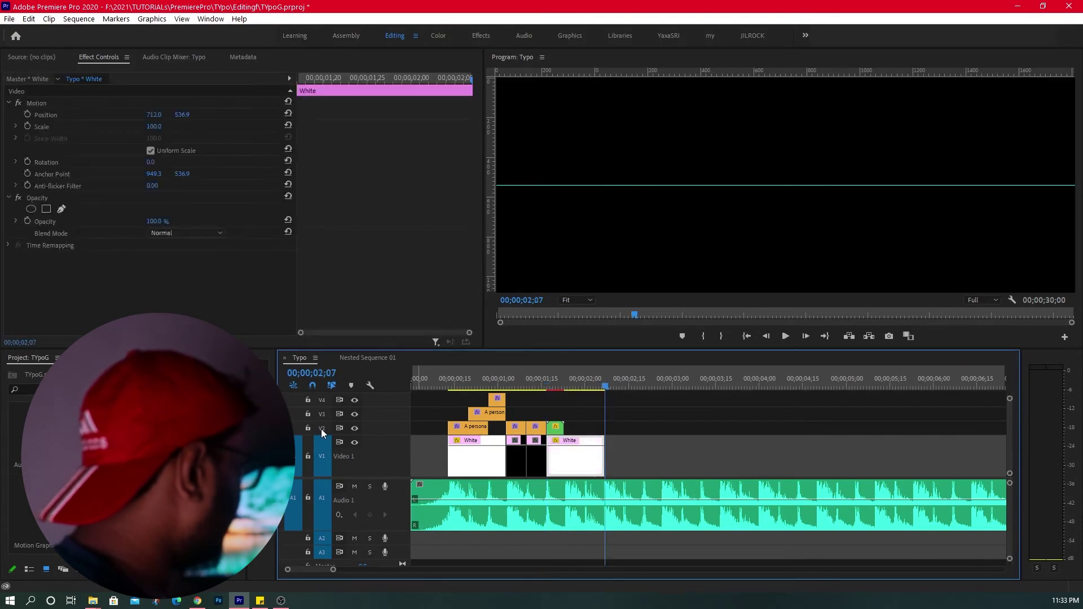
drag(600, 458, 563, 456)
drag(546, 385, 563, 380)
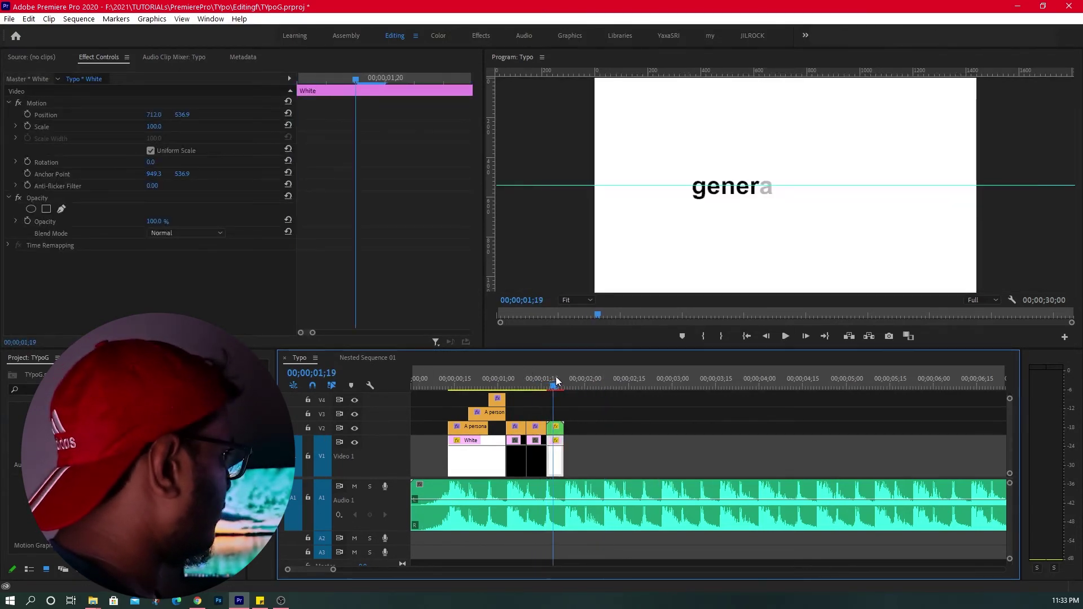
Play back the word titles and check the general-purpose word at 01;22.
click(456, 379)
key(space)
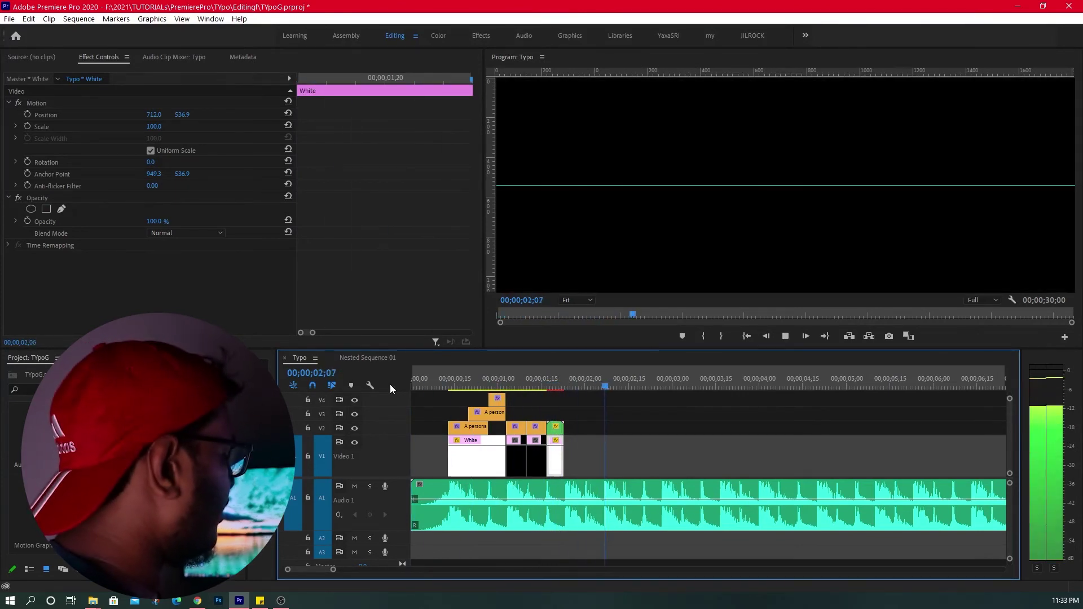
key(space)
click(562, 379)
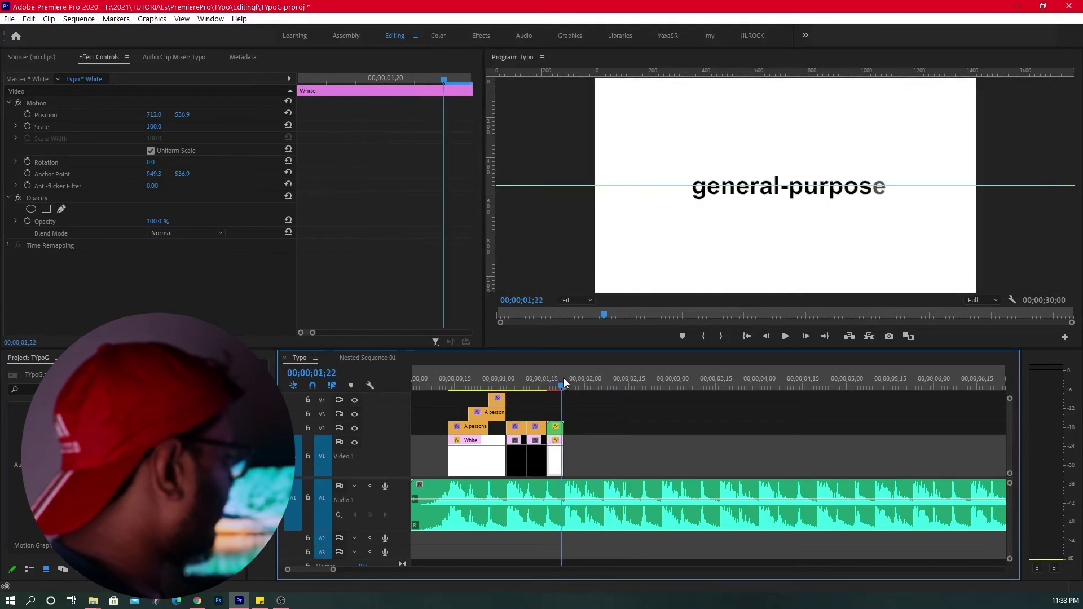
click(607, 454)
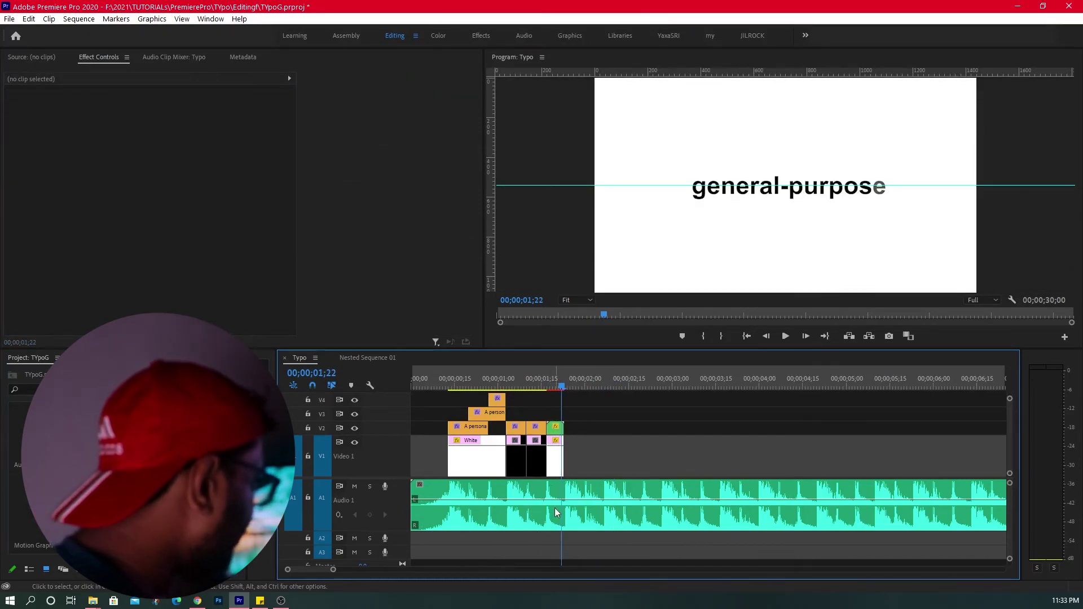
Place the playhead at 00;00;02;02, just past the last title clip.
drag(333, 570, 325, 570)
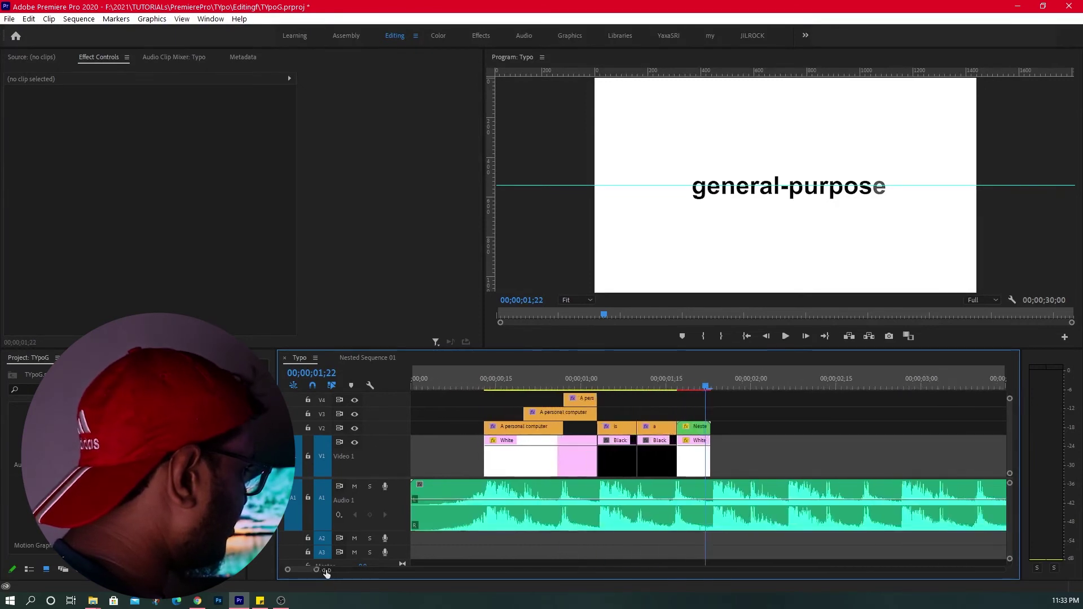
click(607, 427)
mouse_move(596, 373)
mouse_down()
mouse_move(554, 393)
mouse_move(620, 395)
mouse_up()
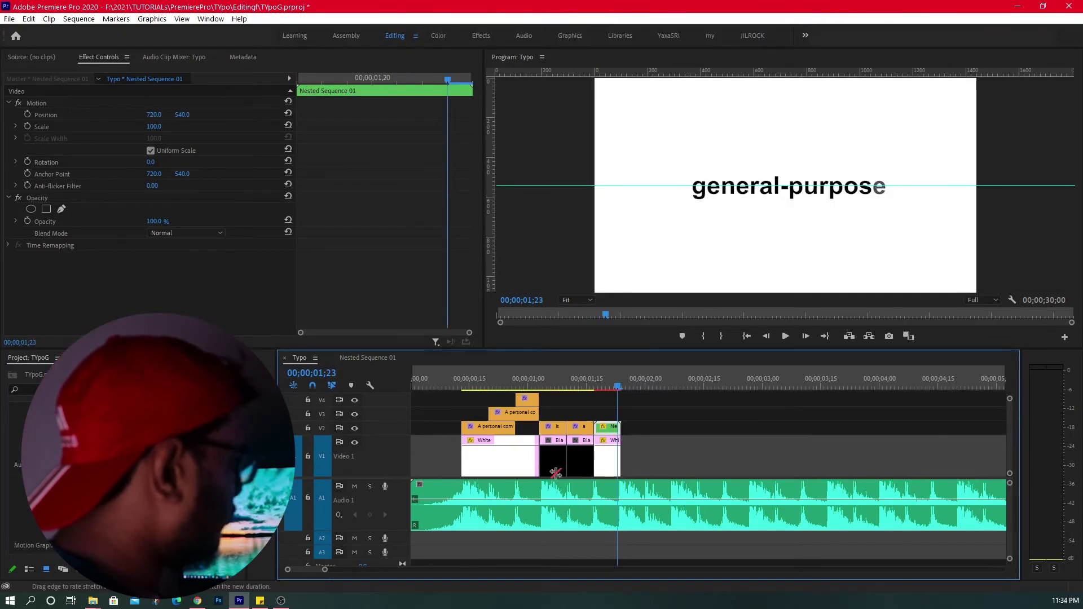
click(665, 399)
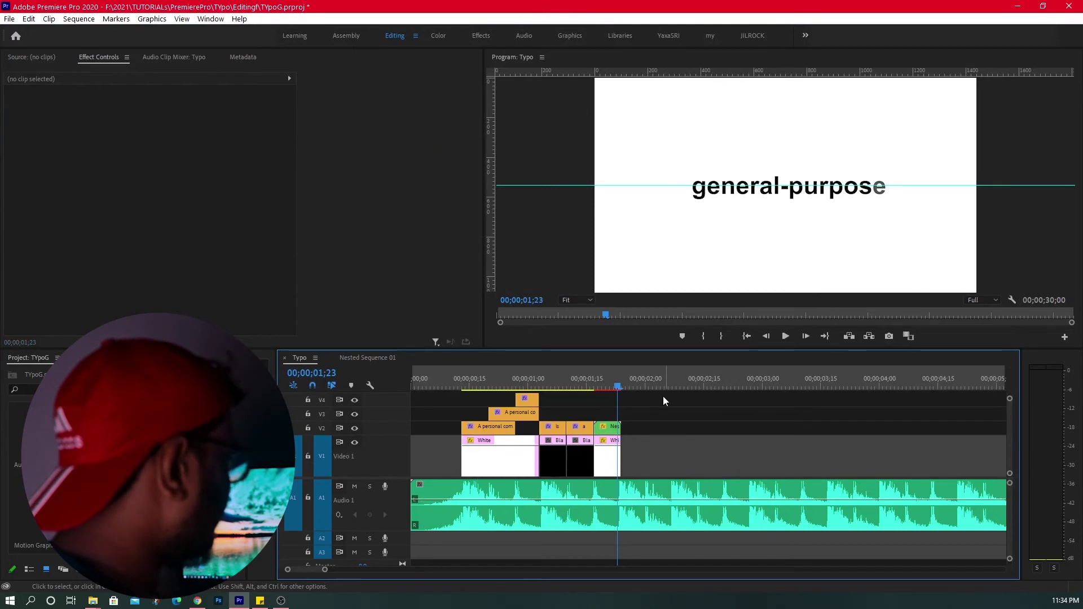
click(653, 384)
right_click(113, 327)
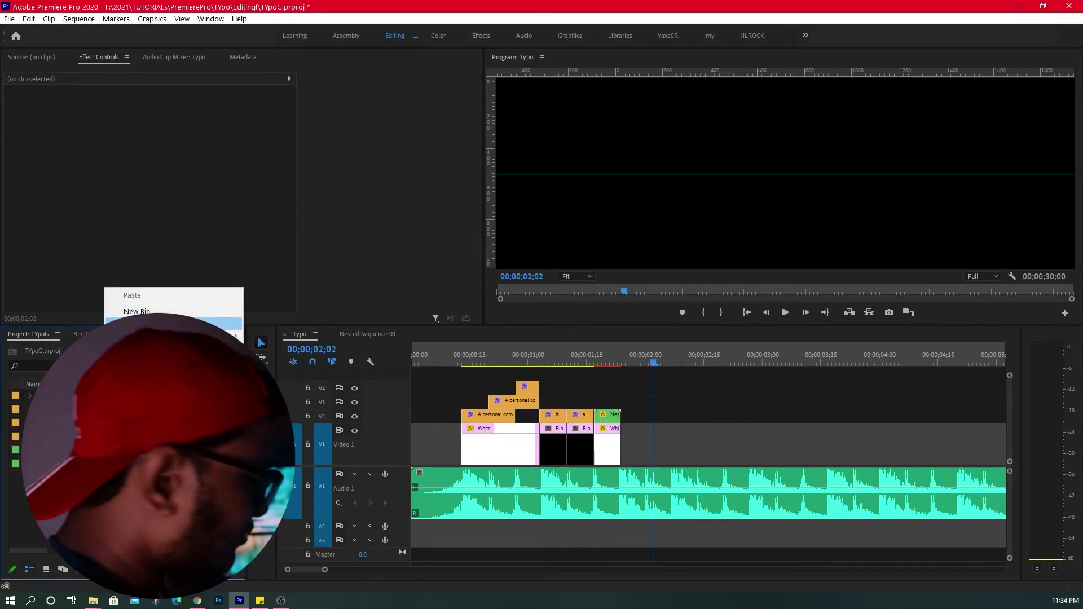
Create a new bin and drag all the rsaw B-roll clips from File Explorer into it.
click(169, 310)
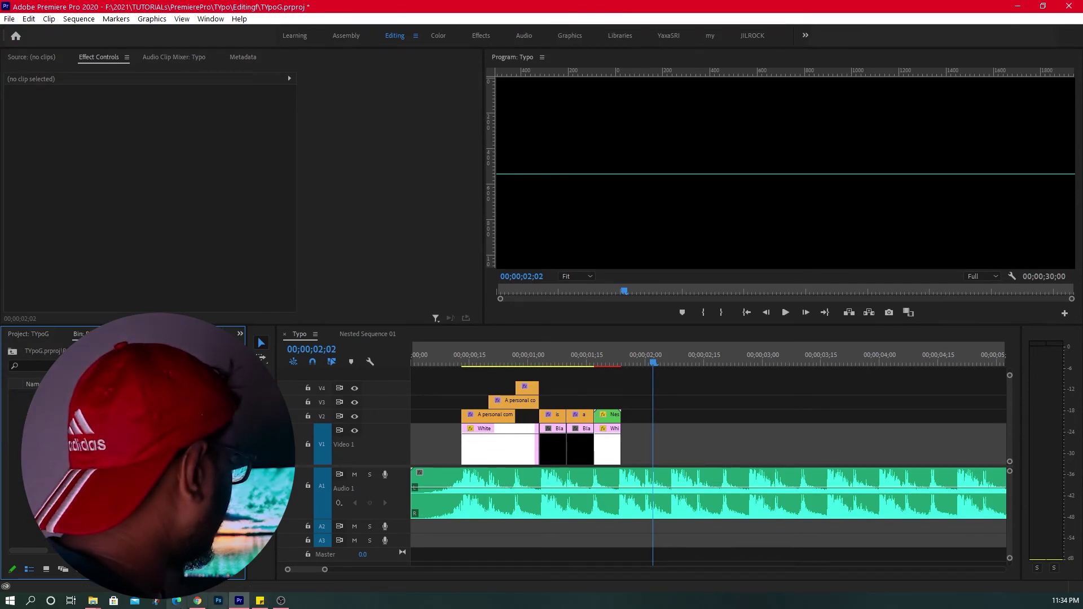
mouse_move(94, 600)
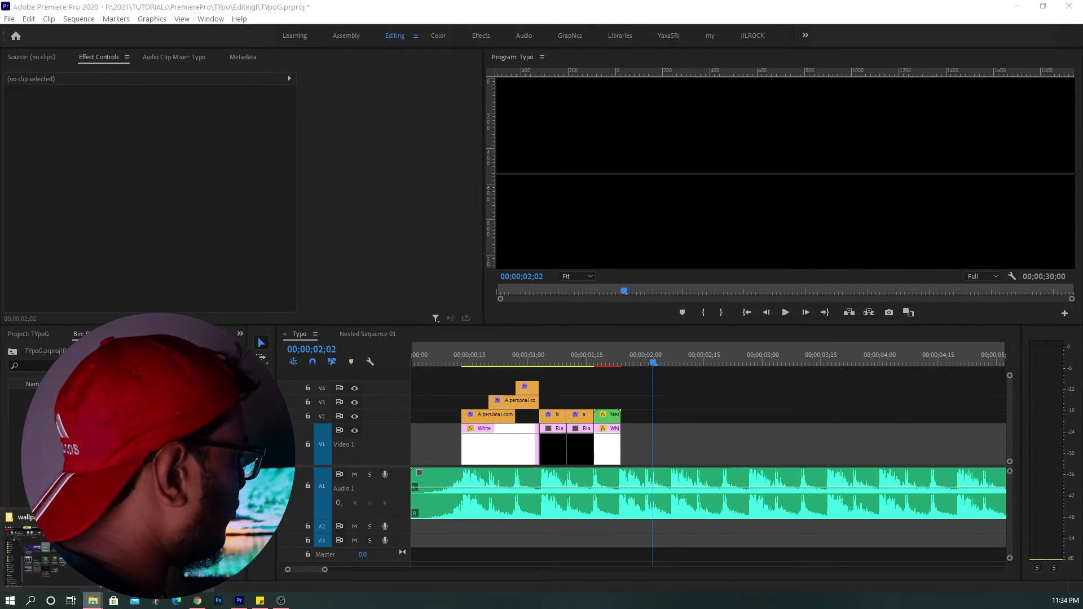
click(34, 553)
mouse_move(1009, 426)
mouse_down()
mouse_move(520, 235)
mouse_move(316, 354)
mouse_move(264, 567)
mouse_up()
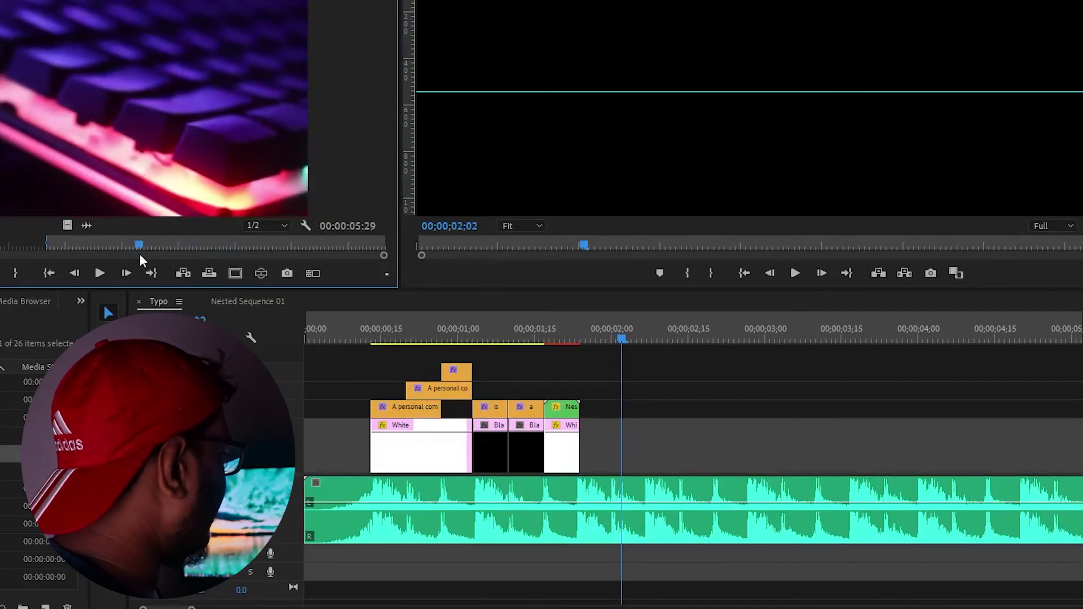
Mark an Out point on MVI_4243.MP4 and place it on V1 right after the titles.
key(o)
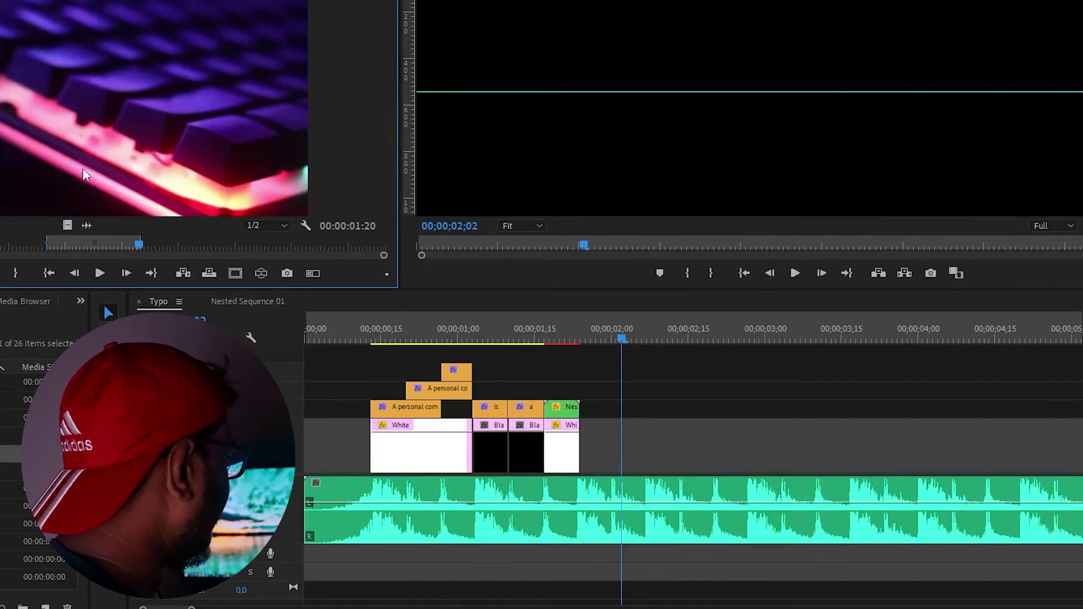
drag(82, 168, 91, 127)
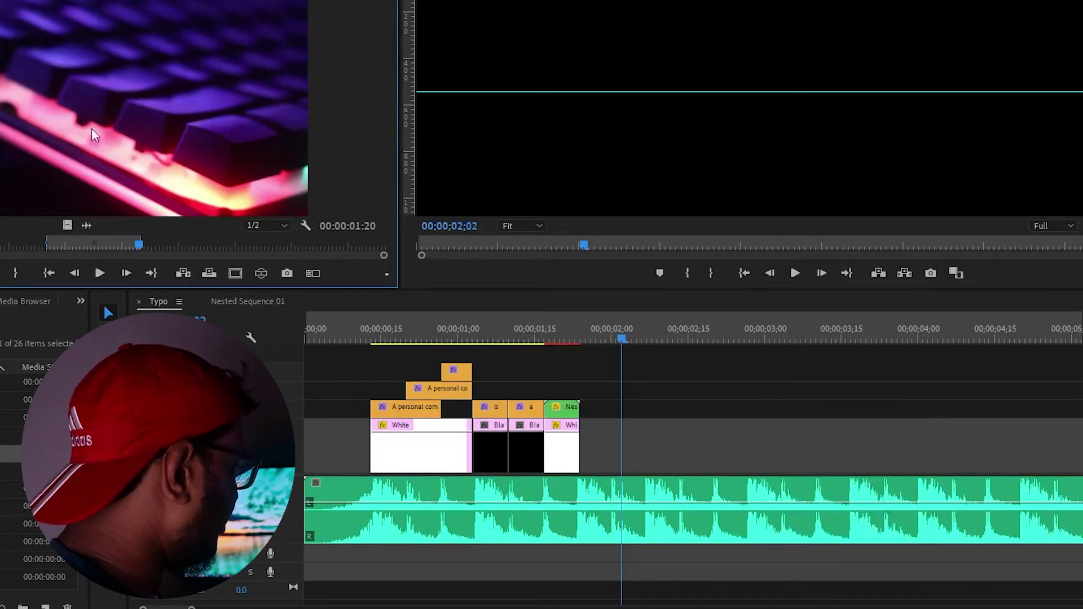
drag(92, 127, 618, 449)
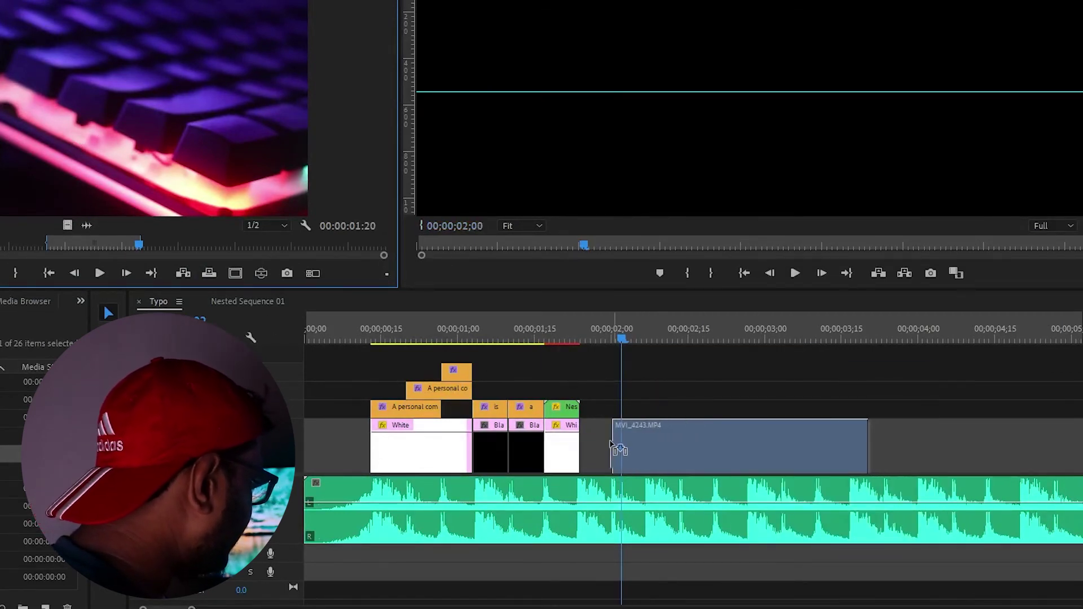
mouse_move(619, 449)
mouse_down()
mouse_move(654, 443)
mouse_move(586, 441)
mouse_up()
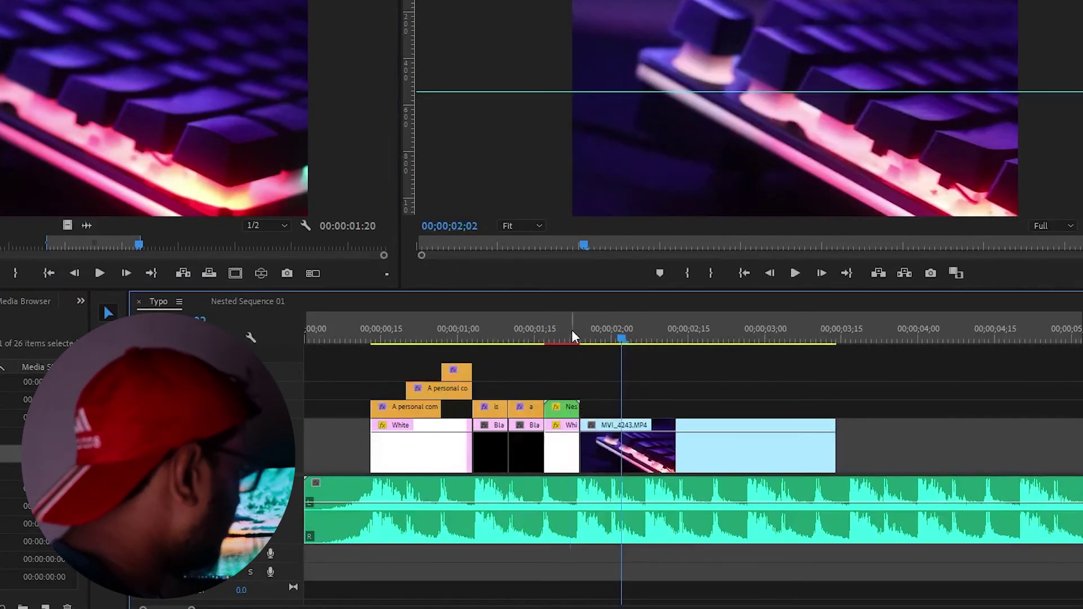
Play the titles into the keyboard shot and trim it to end at 00;00;02;00.
click(574, 329)
key(space)
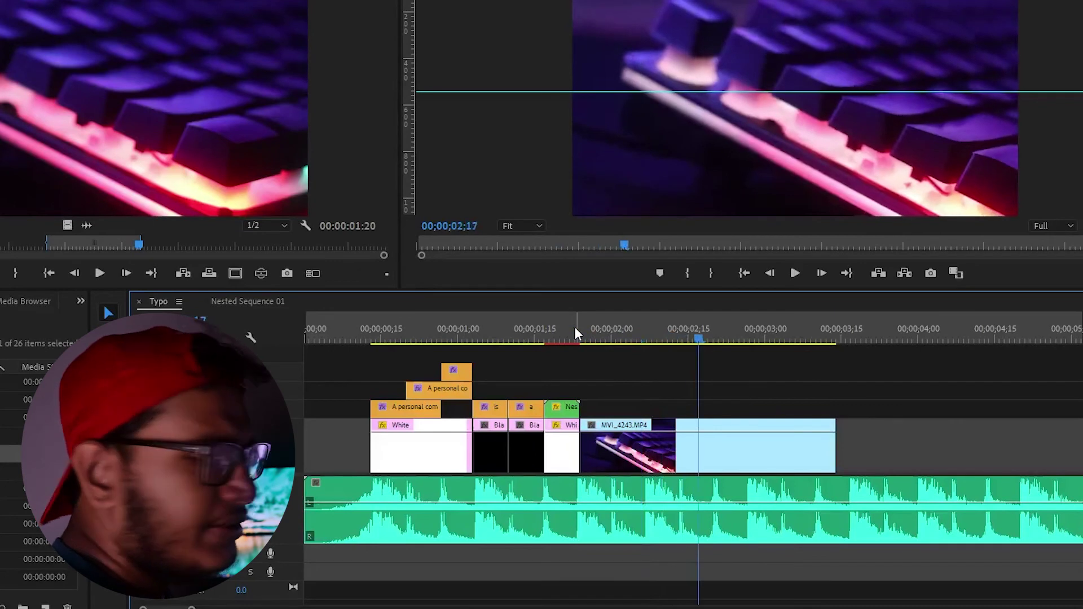
click(551, 343)
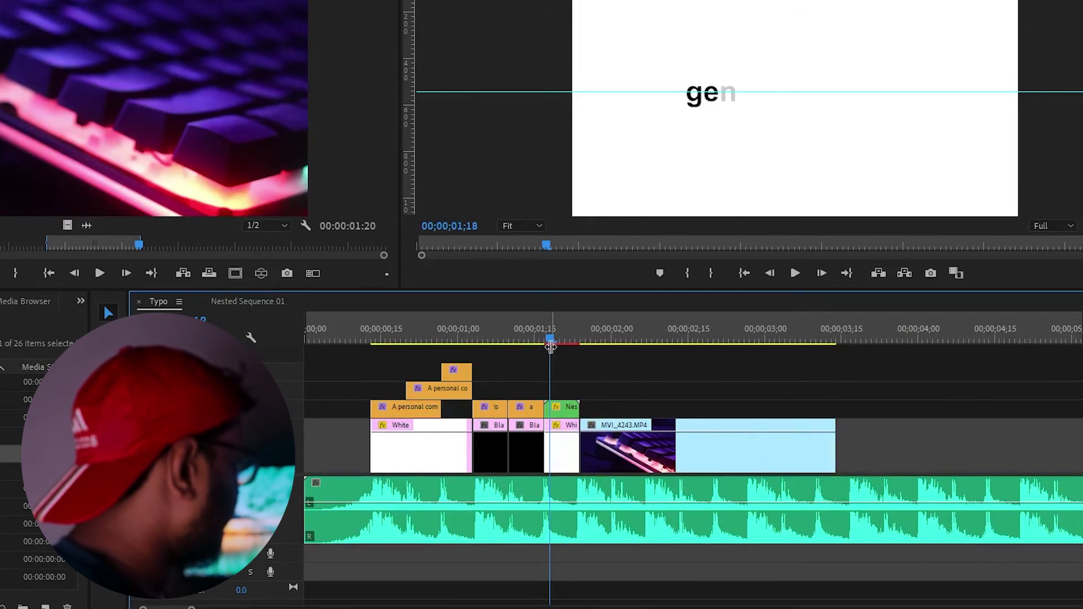
click(541, 337)
key(space)
key(space)
drag(602, 322, 612, 326)
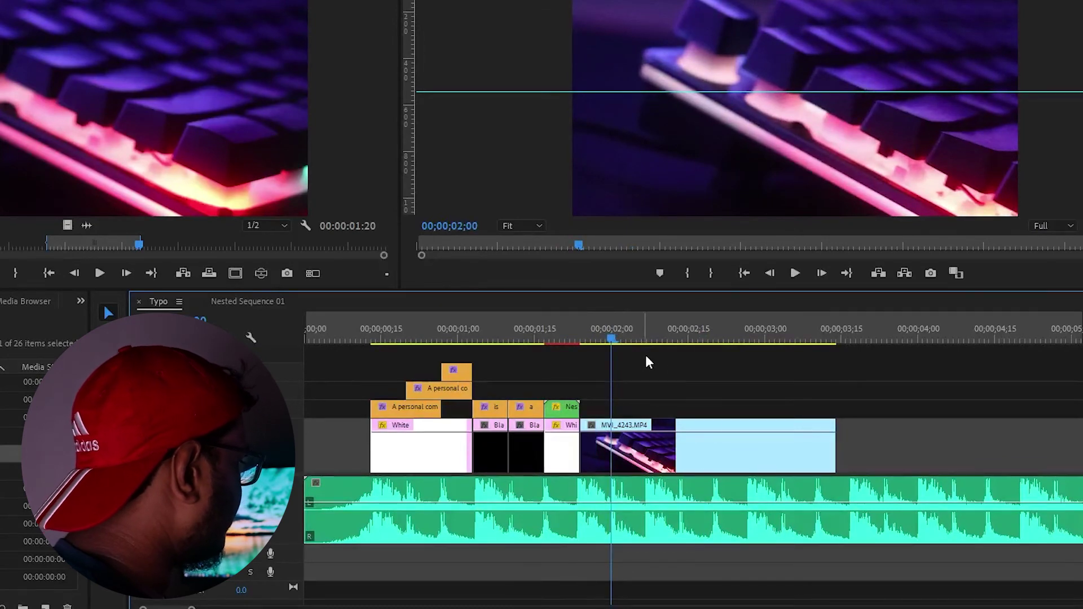
drag(831, 450, 611, 450)
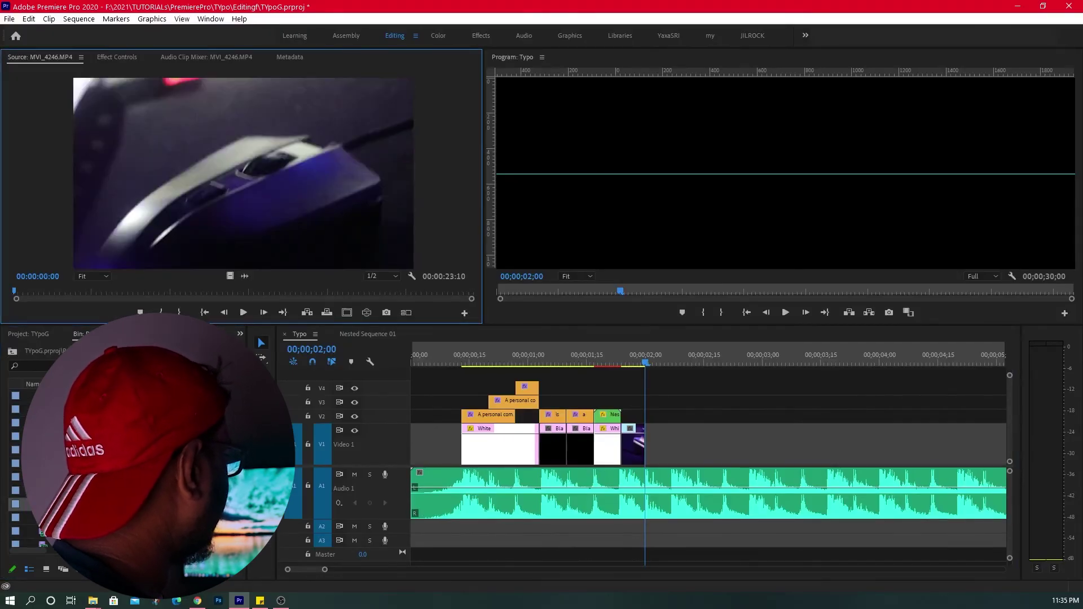
Preview MVI_4232.MP4 and MVI_4226.MP4, marking In and Out around the red fan shot.
double_click(15, 422)
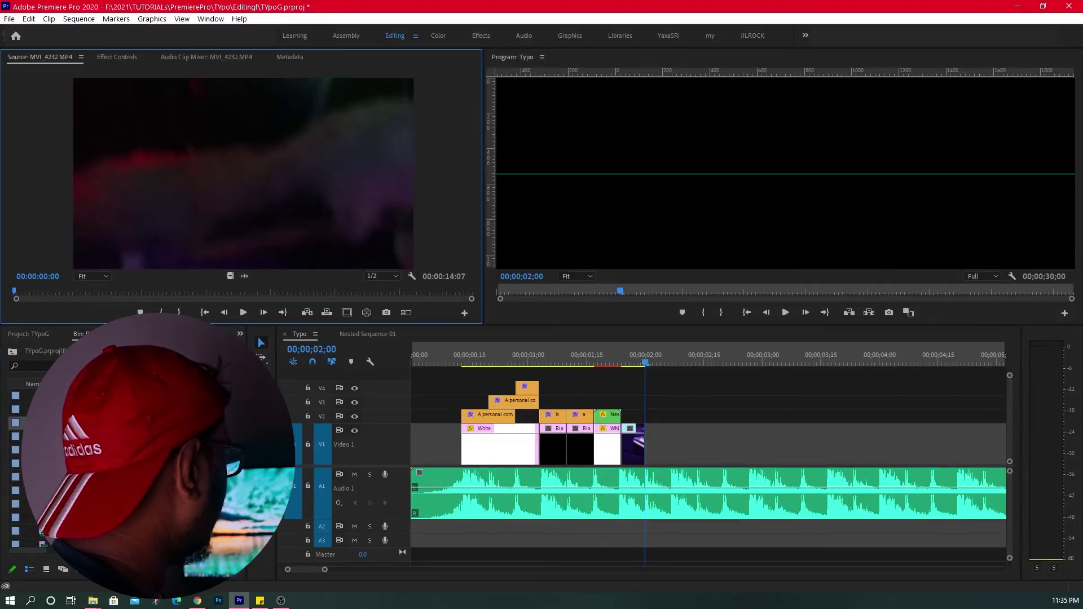
drag(207, 292, 376, 293)
double_click(34, 423)
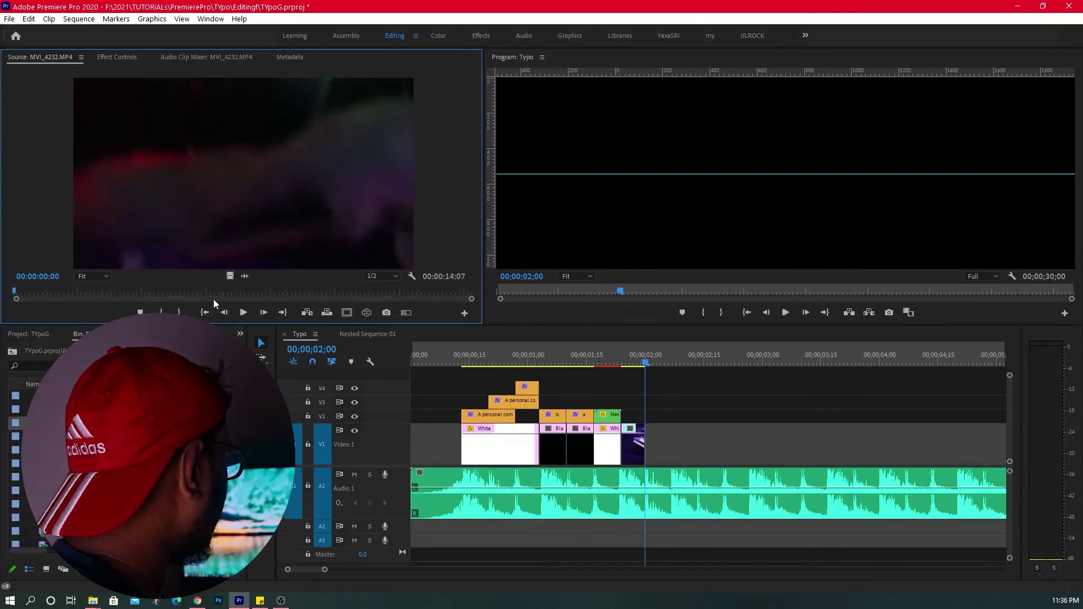
drag(198, 294, 346, 293)
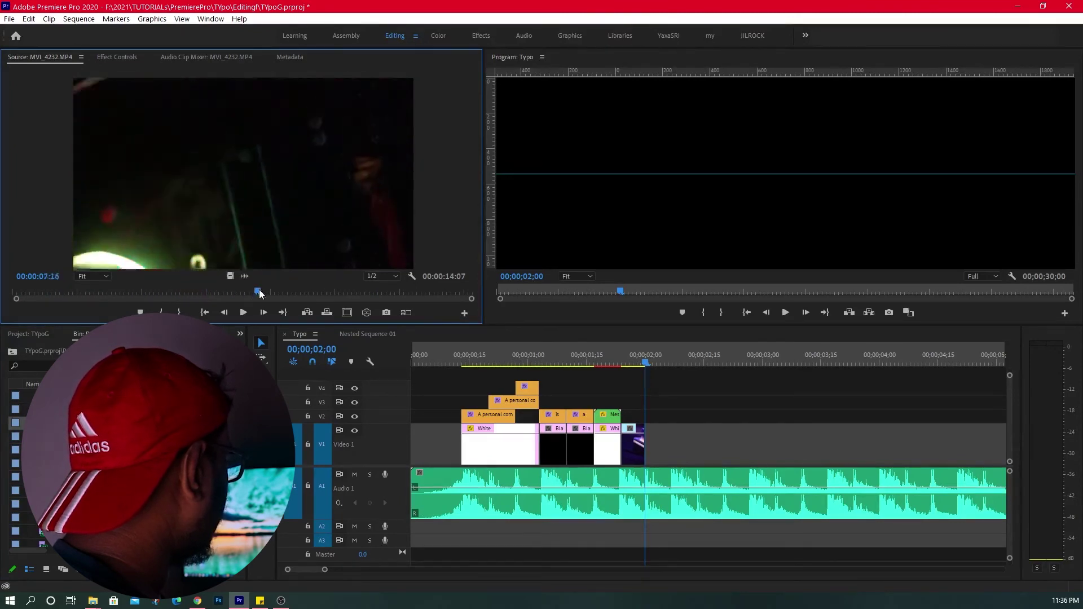
double_click(34, 396)
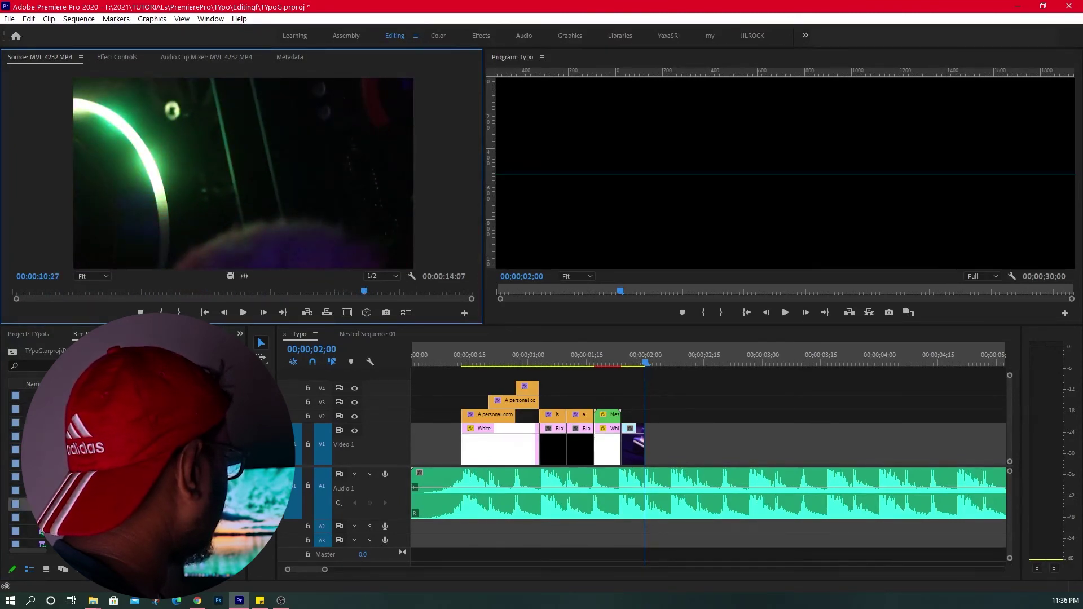
drag(170, 291, 253, 292)
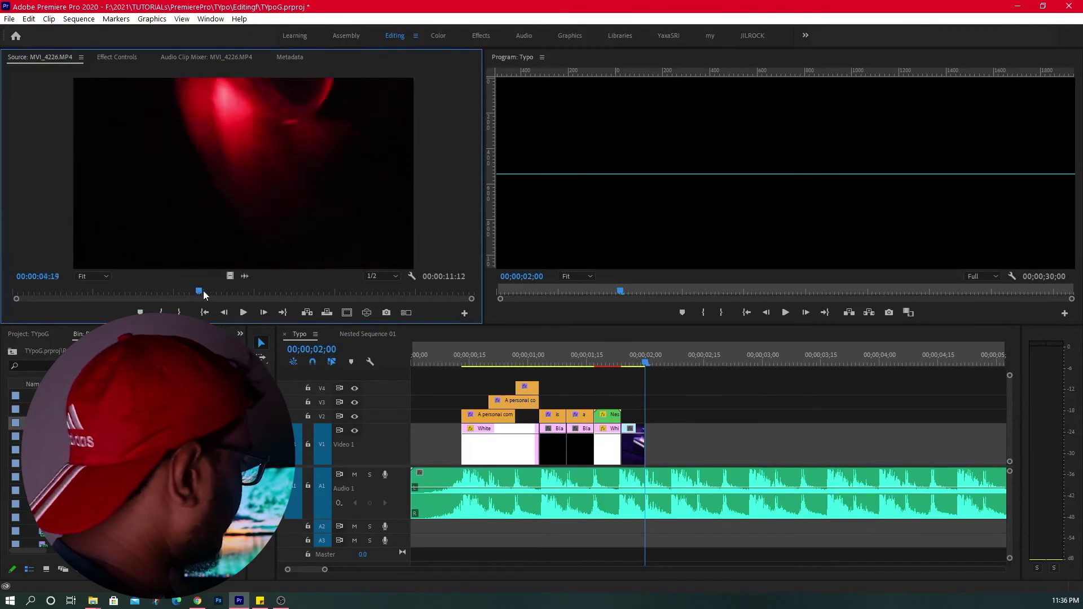
mouse_move(253, 292)
mouse_down()
mouse_move(235, 294)
mouse_move(415, 280)
mouse_up()
key(i)
key(o)
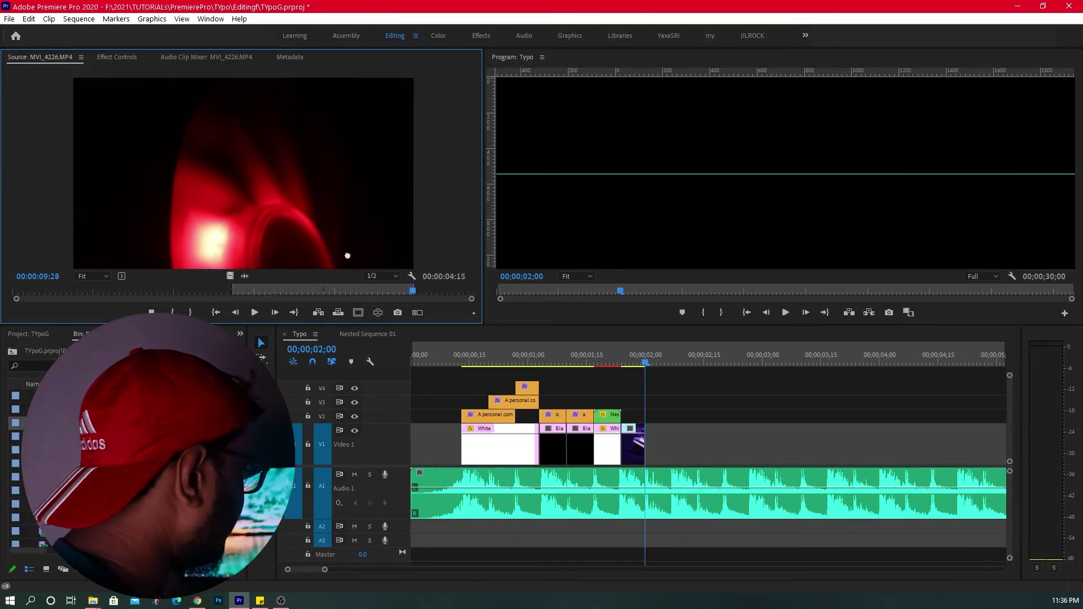
Place the fan shot's video on V1 after the keyboard clip, trimmed to end near 02;20.
drag(227, 277, 588, 503)
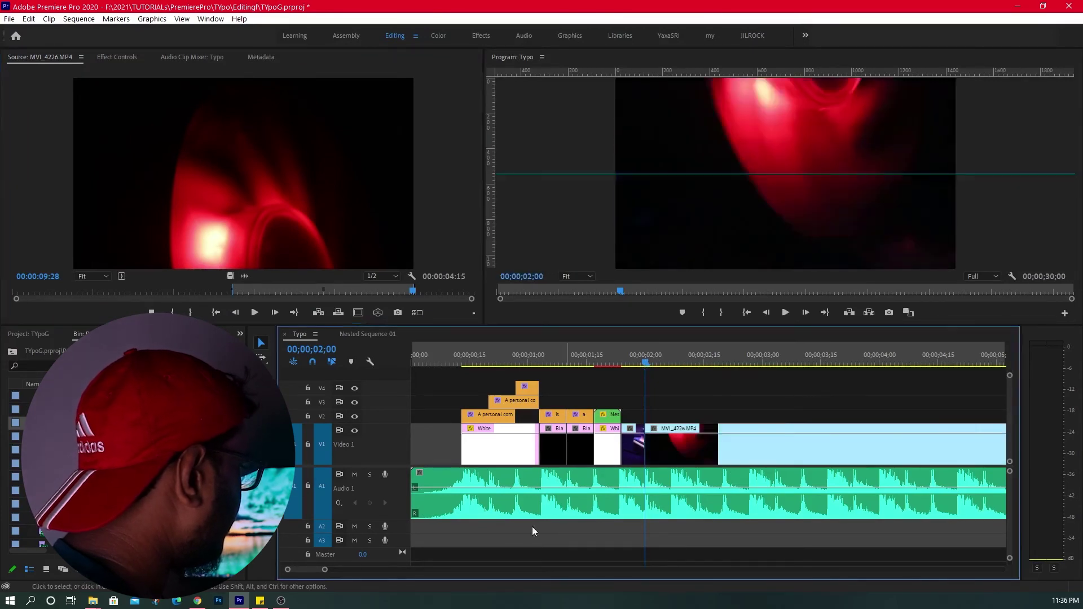
drag(325, 570, 343, 570)
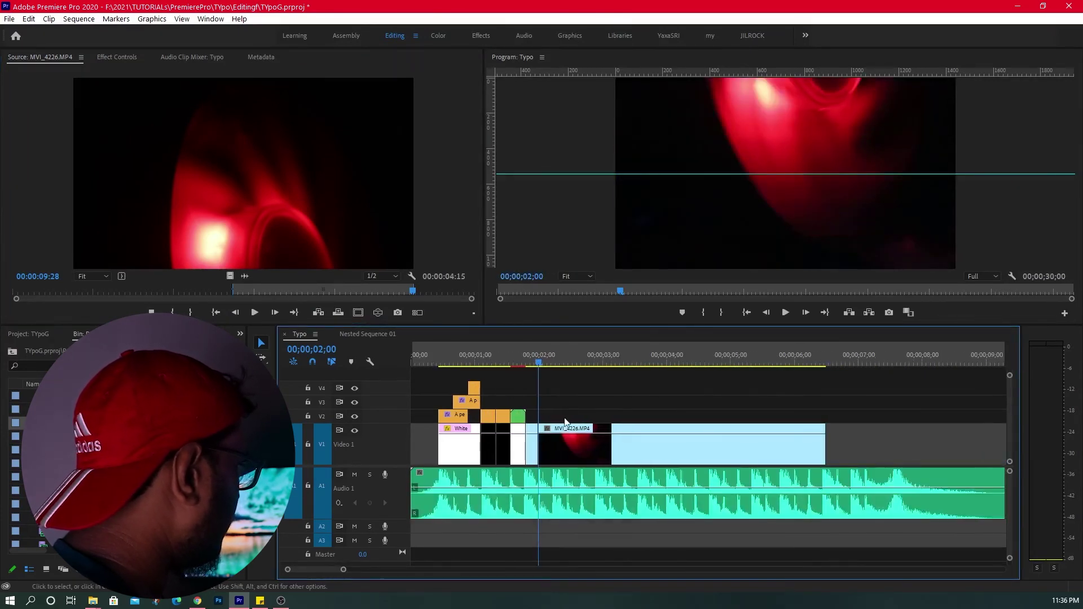
mouse_move(539, 365)
mouse_down()
mouse_move(623, 363)
mouse_move(566, 364)
mouse_up()
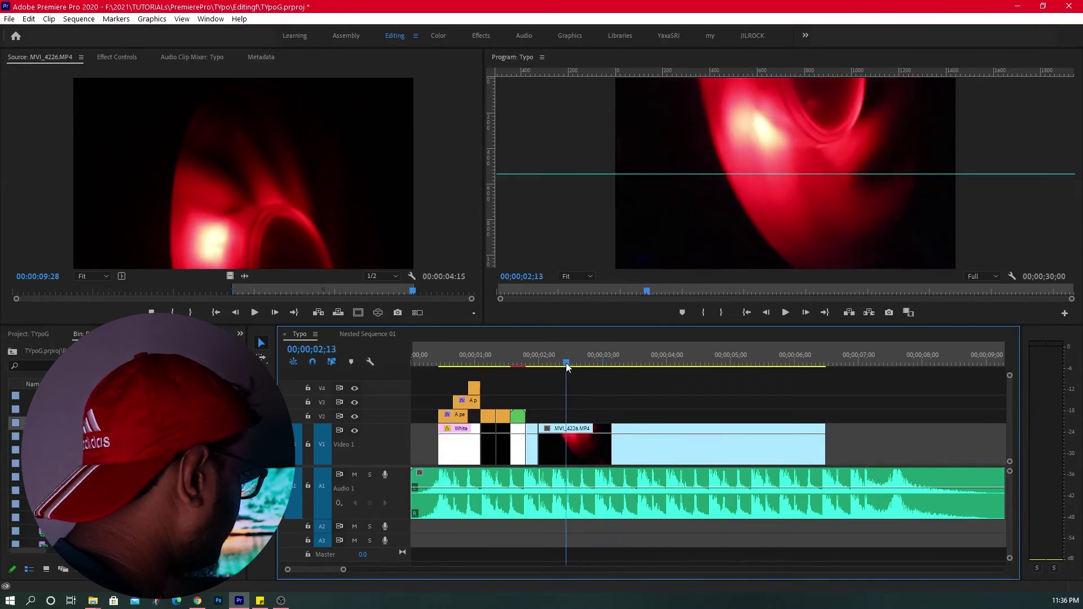
mouse_move(551, 448)
mouse_down()
mouse_move(567, 449)
mouse_move(567, 431)
mouse_move(566, 445)
mouse_up()
drag(552, 361, 569, 361)
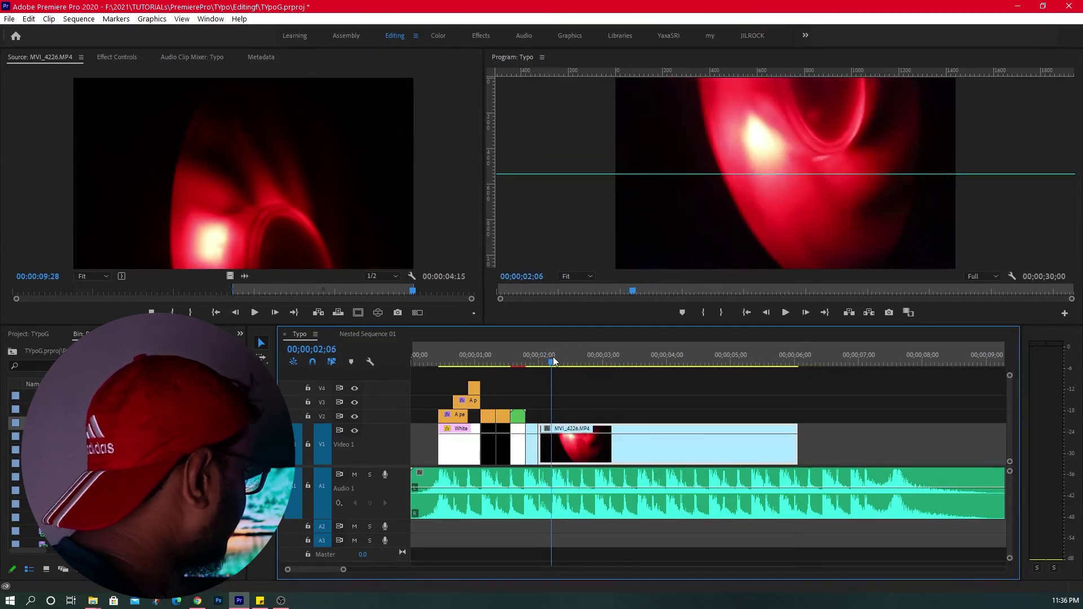
mouse_move(570, 361)
mouse_down()
mouse_move(590, 365)
mouse_move(572, 364)
mouse_move(581, 361)
mouse_up()
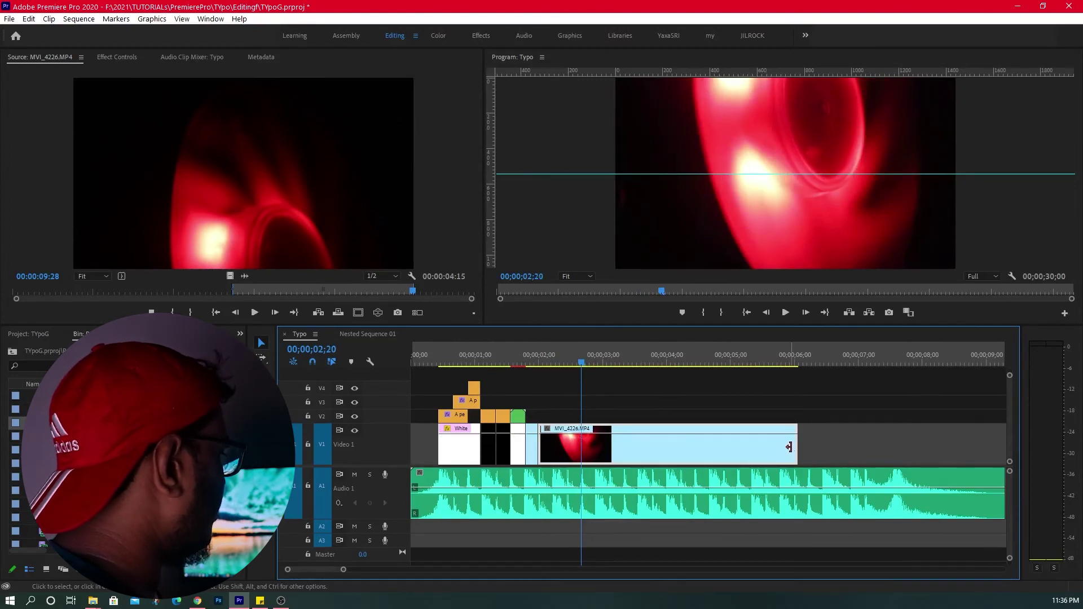
drag(789, 447, 581, 445)
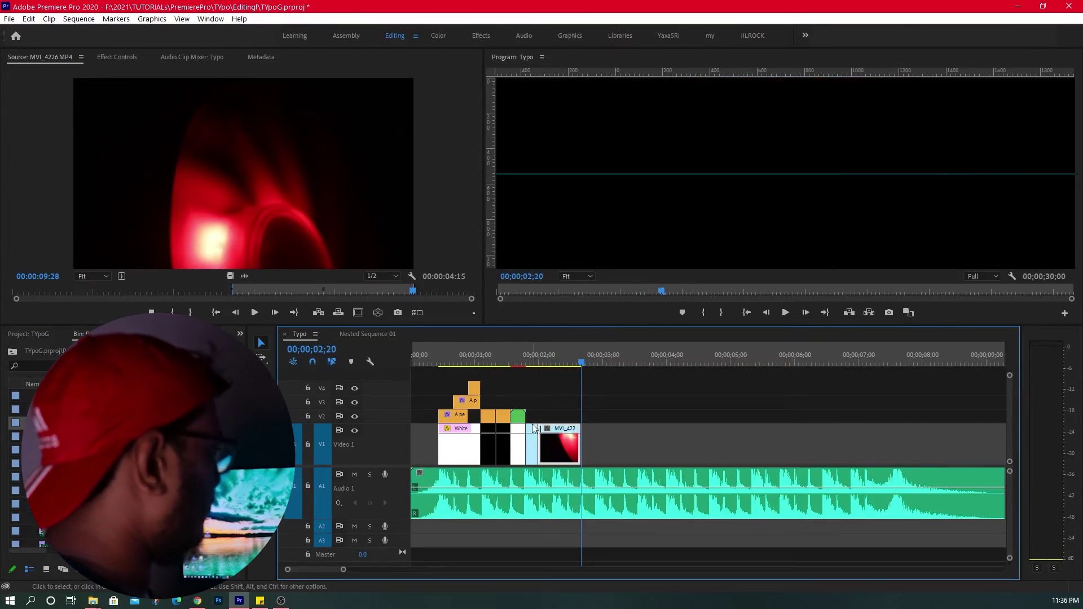
Play back from the titles through the new red fan clip.
drag(535, 364, 476, 366)
key(space)
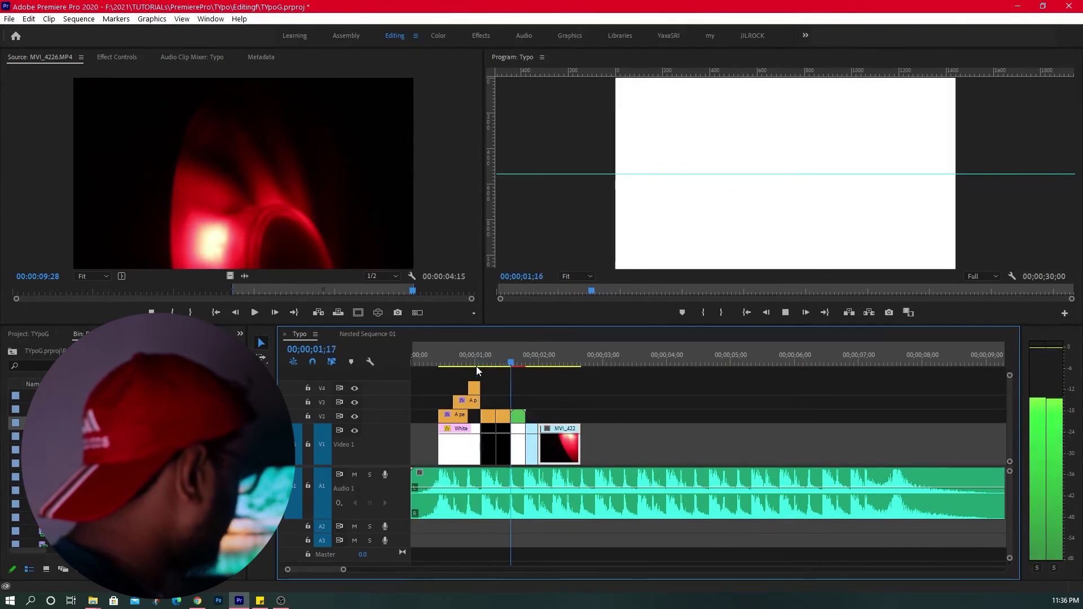
key(space)
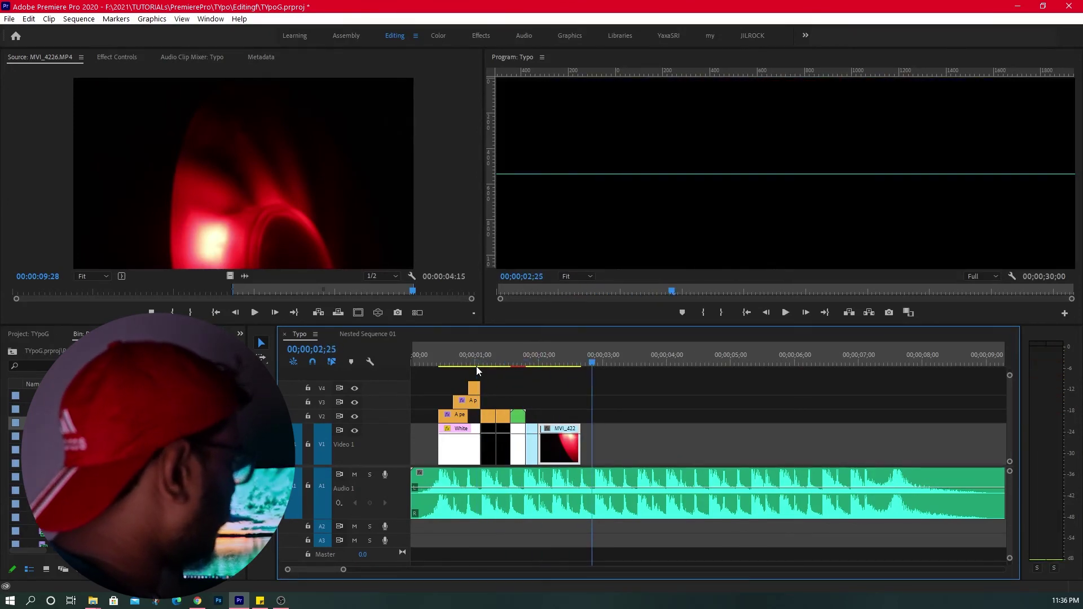
drag(529, 357, 536, 354)
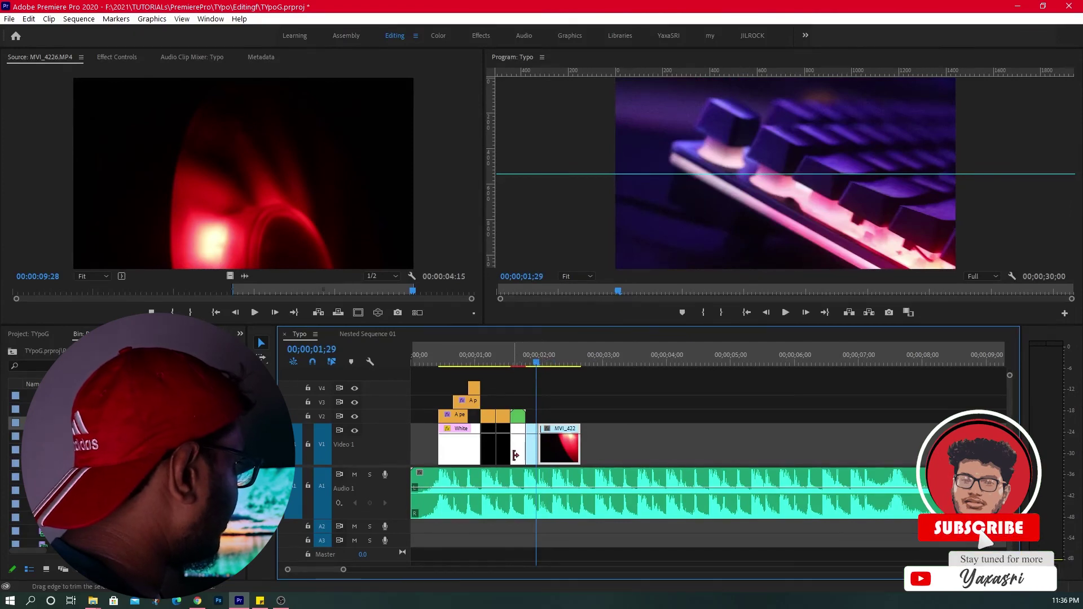
Inspect the orange V2 title against the fan shot and park the playhead at 01;24.
click(519, 419)
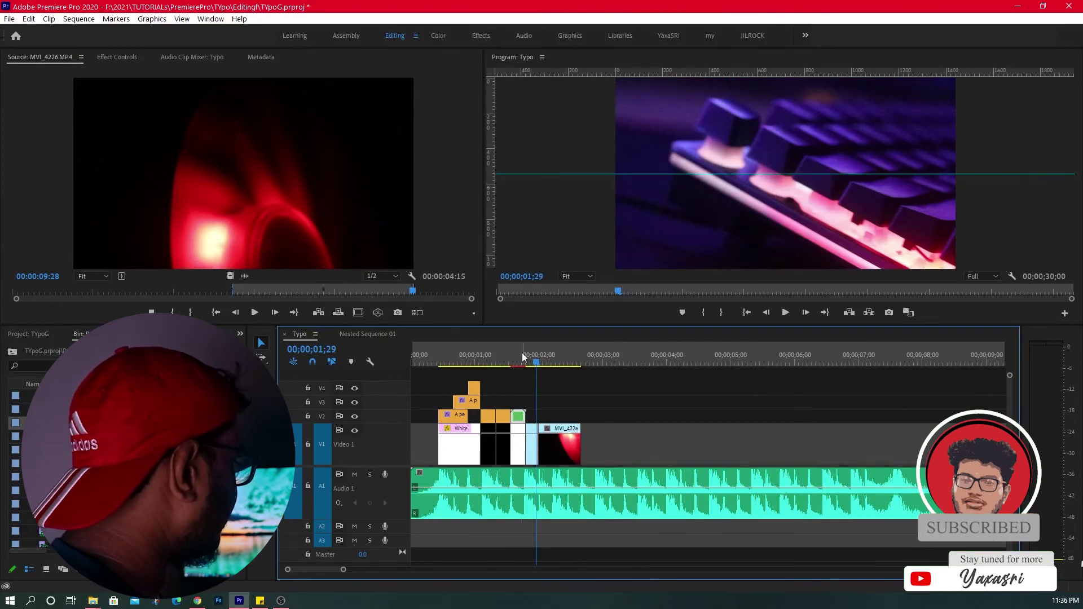
drag(519, 354, 543, 354)
click(486, 414)
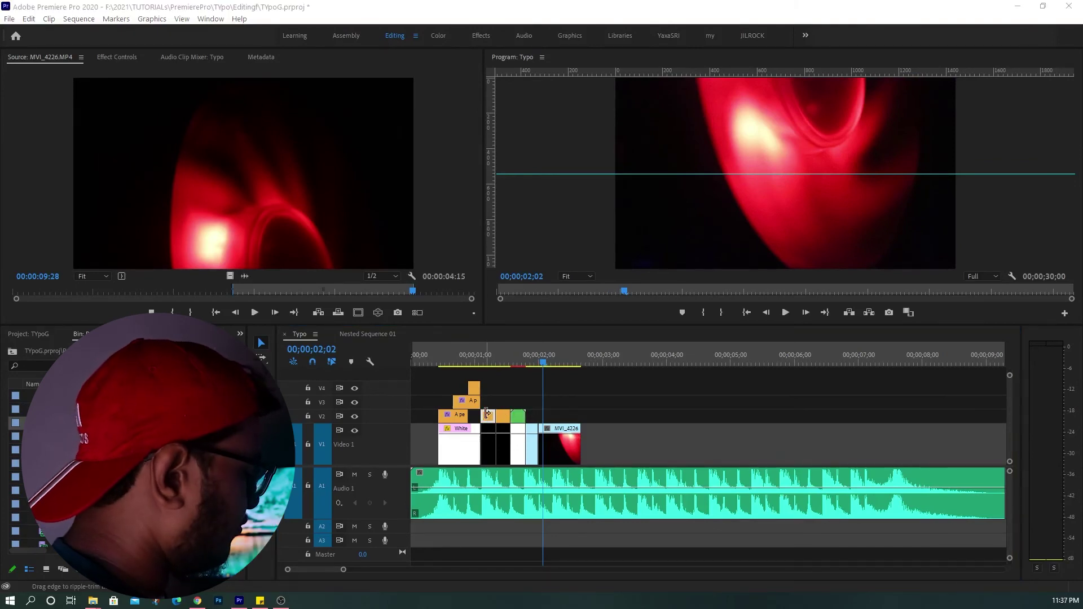
click(486, 415)
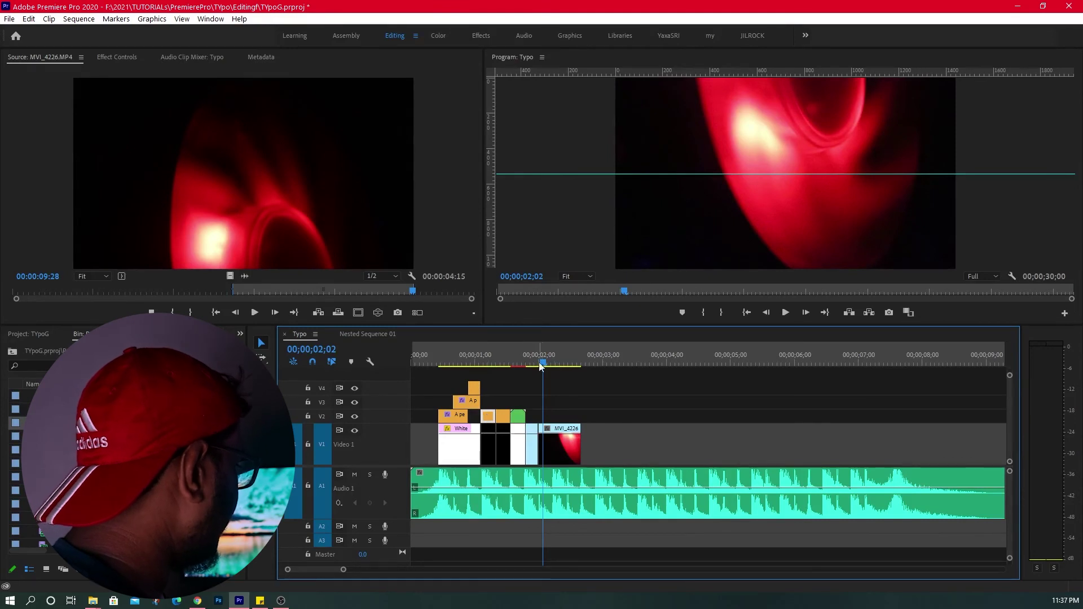
drag(540, 366, 526, 366)
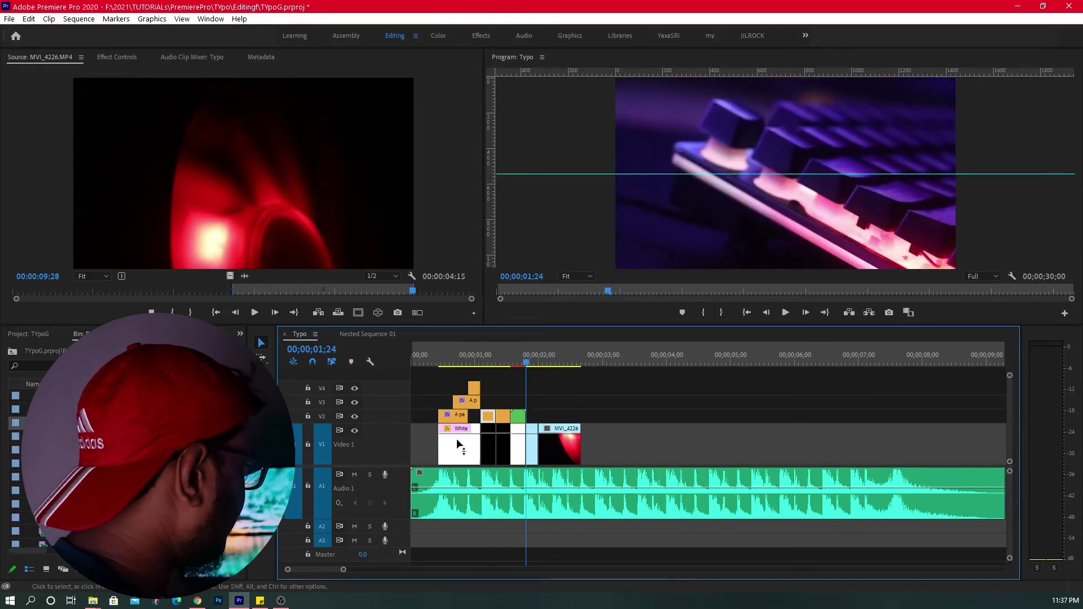
Target track V2 and jump to the next edit point at 02;01.
click(323, 416)
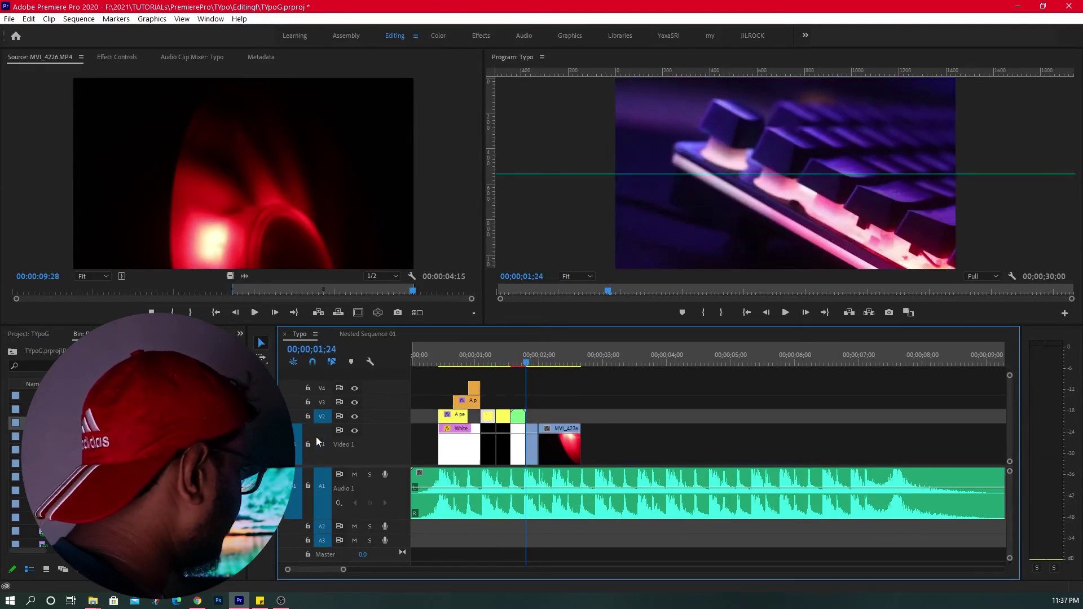
key(Down)
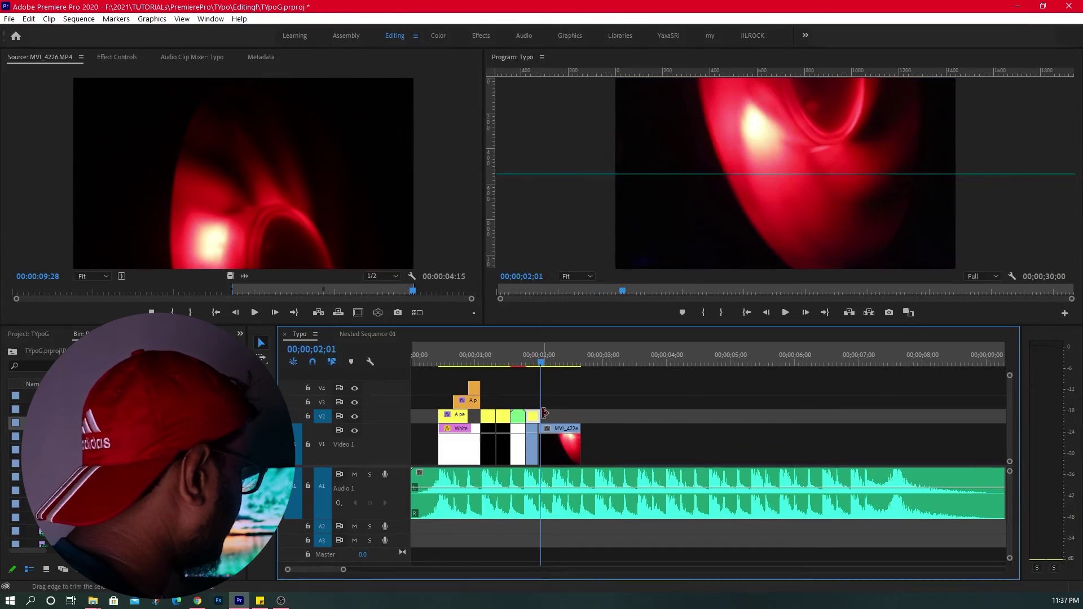
drag(537, 415, 564, 440)
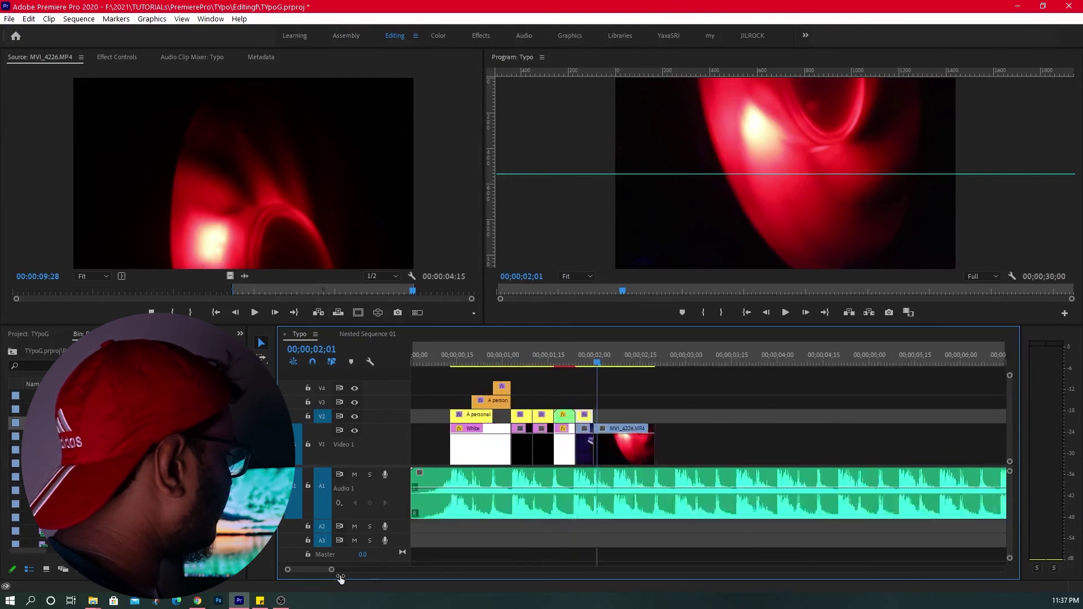
Paste a copy of the yellow "is" title at 02;00 and return to 01;29 over the keyboard.
scroll(338, 575, up, 5)
scroll(526, 539, down, 3)
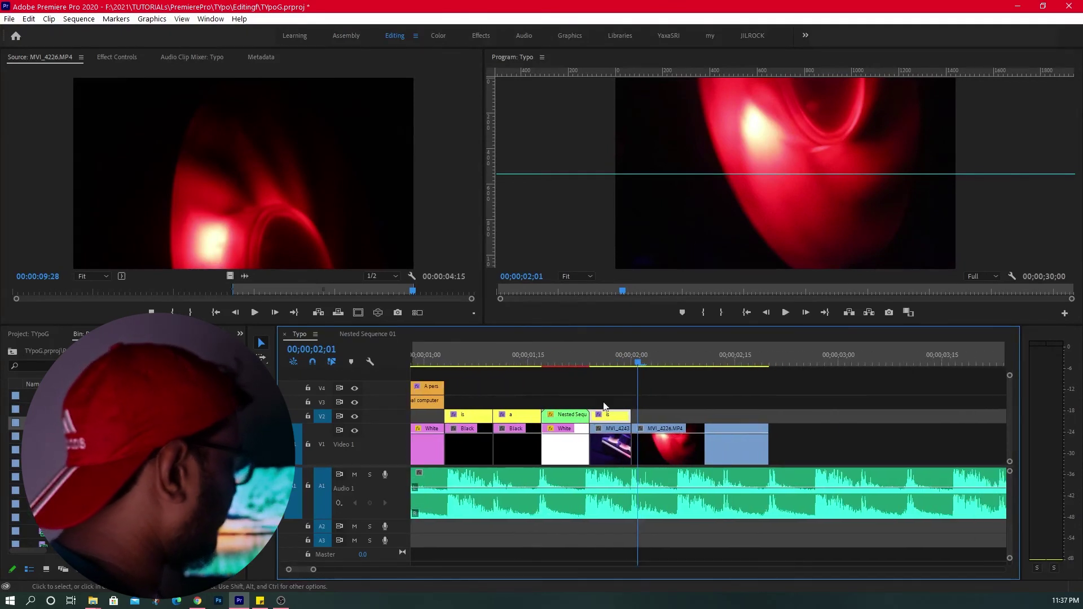
click(628, 358)
click(632, 357)
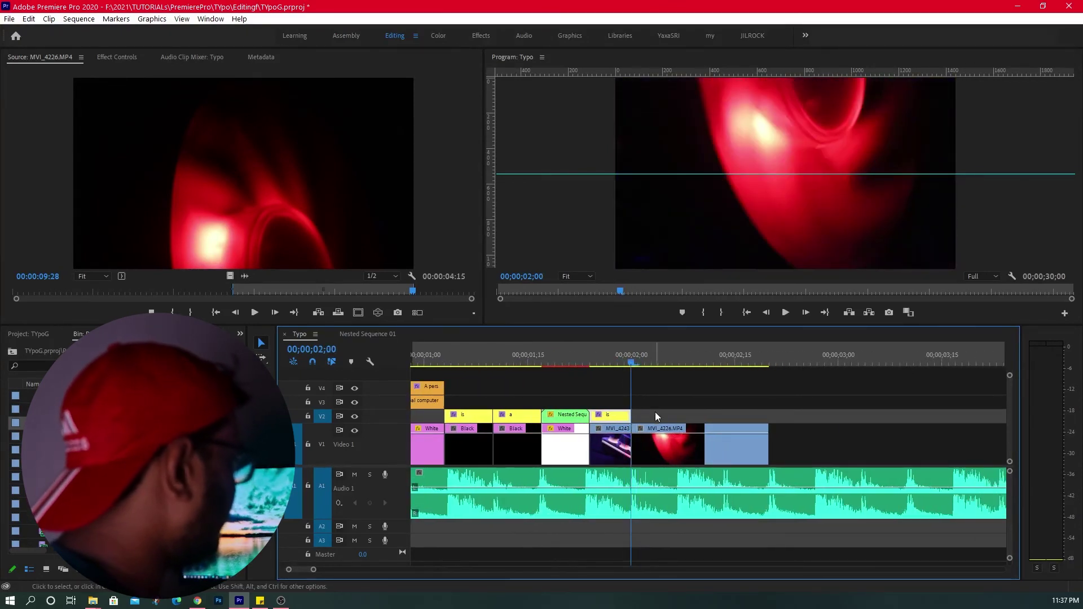
key(ctrl+v)
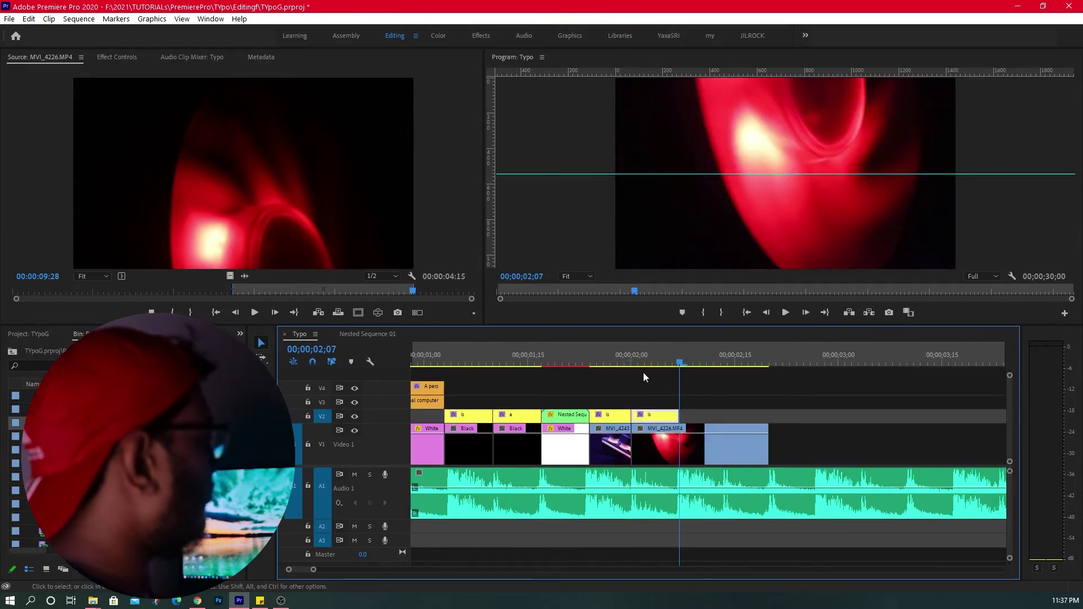
click(597, 361)
drag(597, 358, 624, 357)
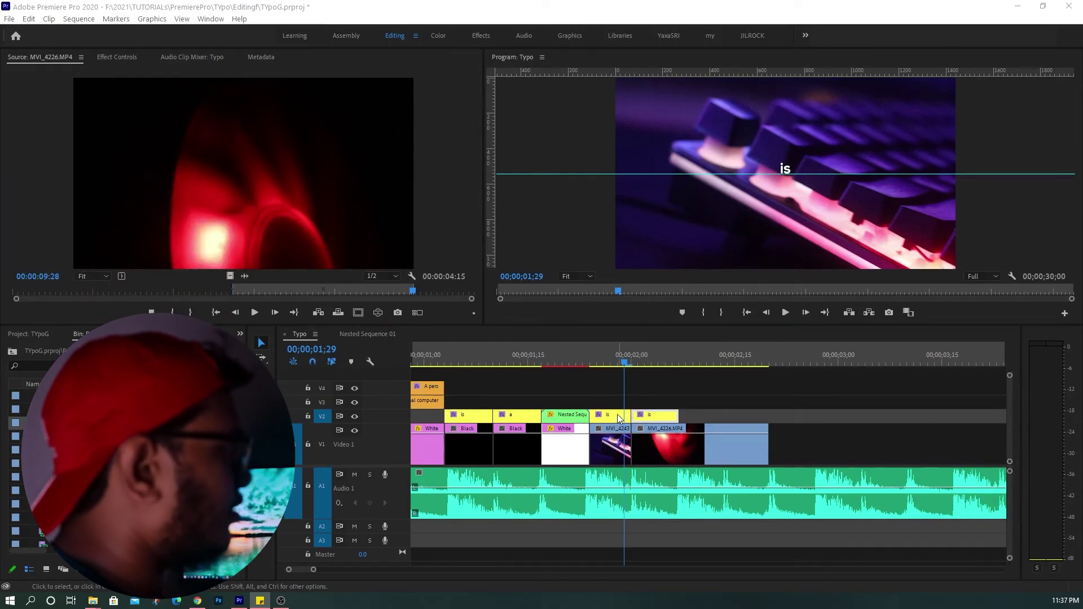
Retype the first "is" title as KEYBOARD, then show Premiere Composer's Text Presets.
click(783, 433)
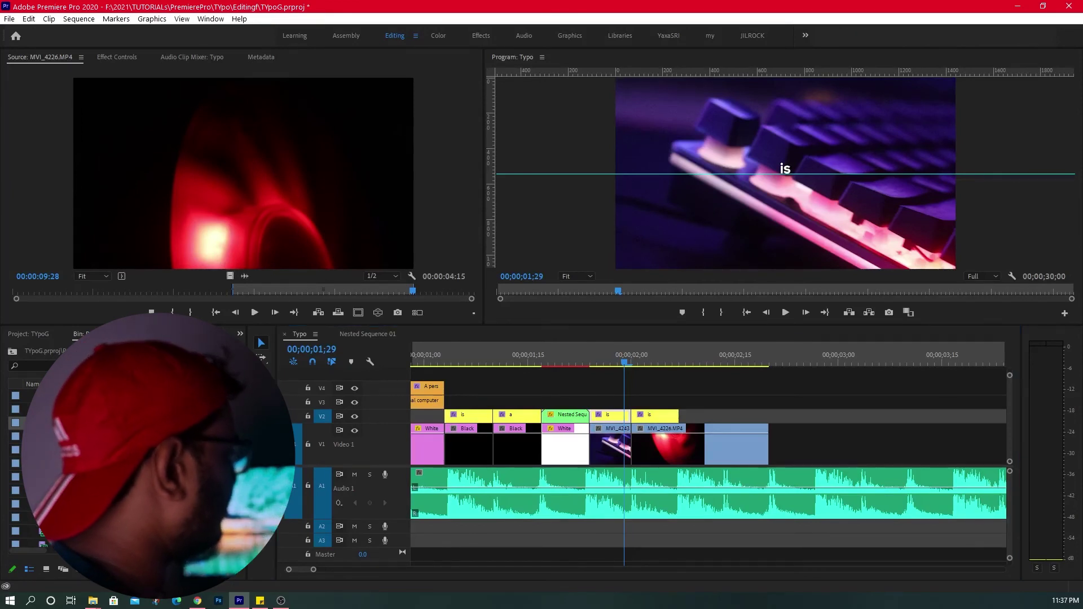
click(785, 171)
double_click(784, 170)
text(KEYBOARD)
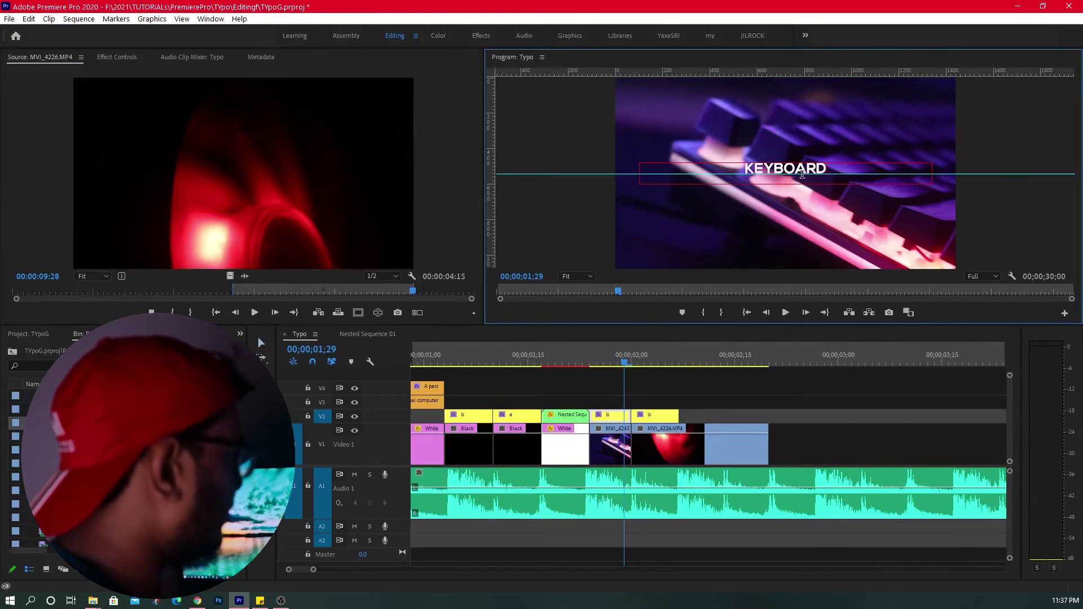
click(705, 393)
drag(640, 356, 621, 355)
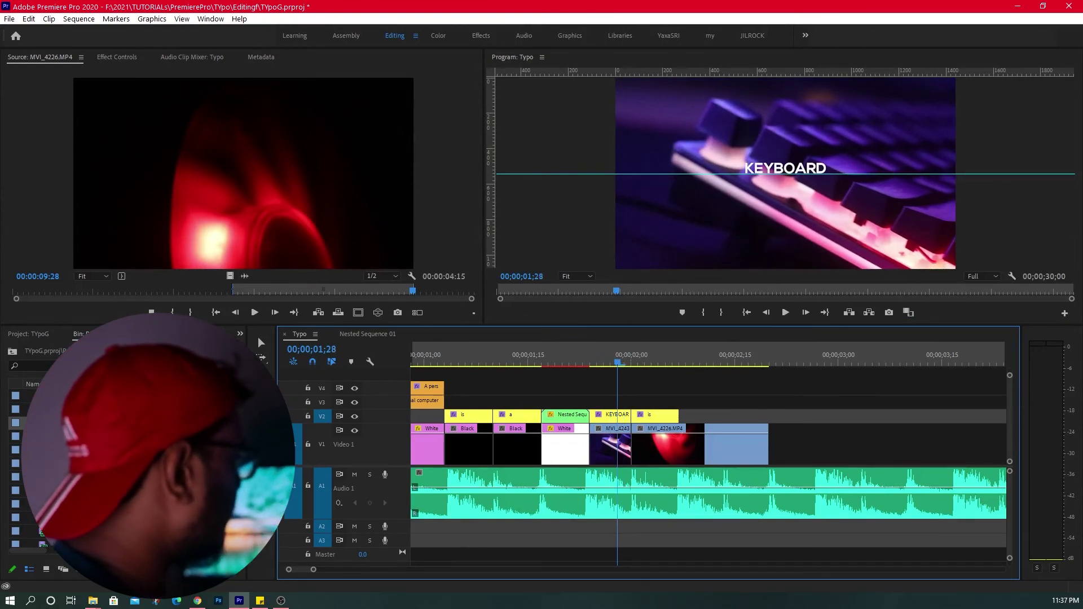
key(ctrl+shift+p)
click(631, 293)
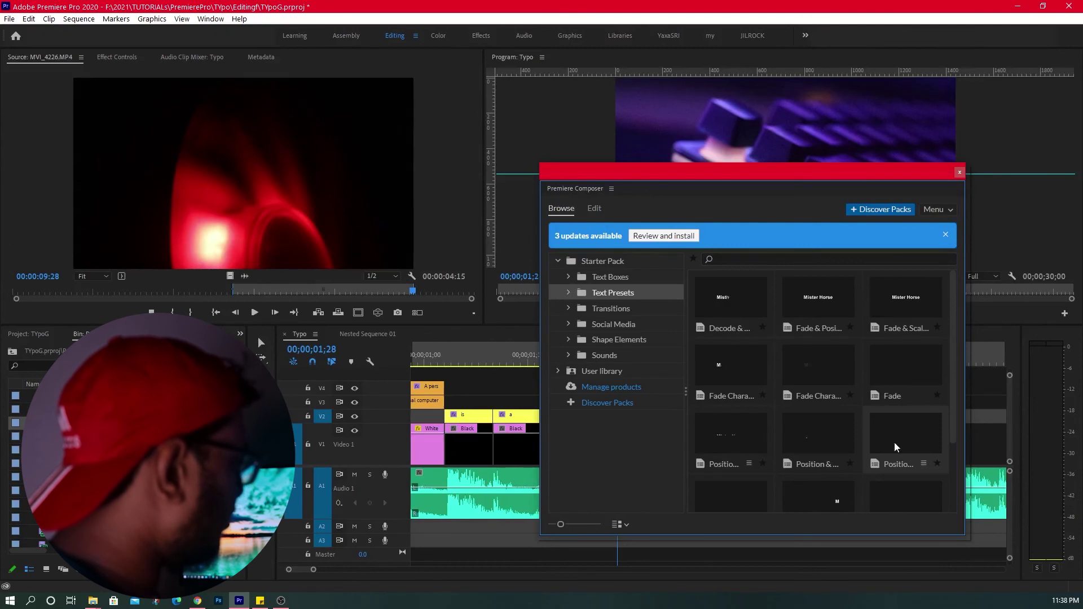
Drop Position Ease In - Bottom onto V2, trim it to 03;23, and park at 02;14.
scroll(801, 439, down, 2)
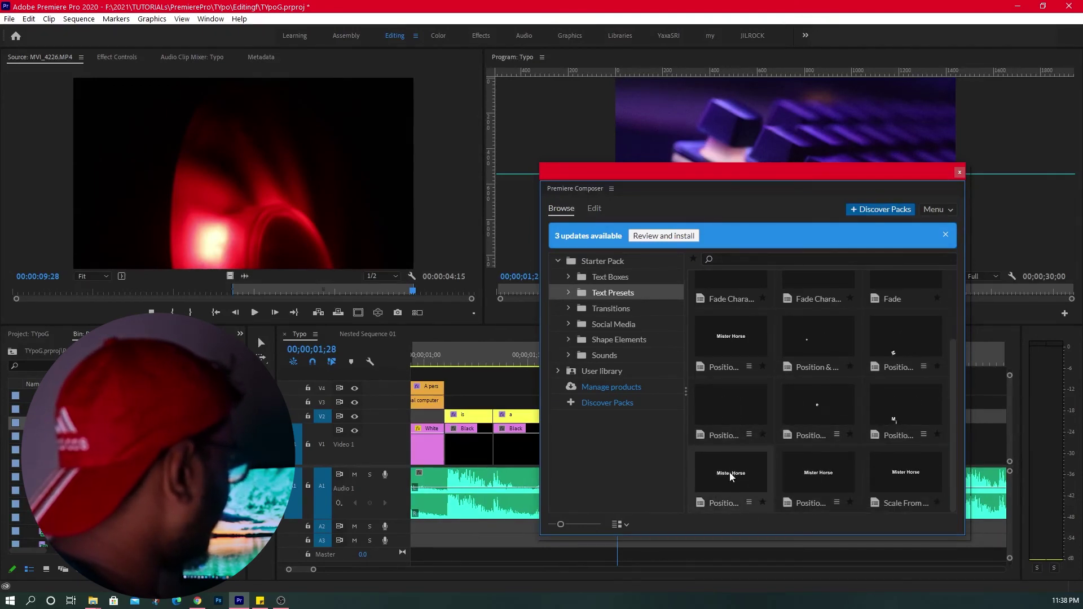
drag(732, 178, 303, 185)
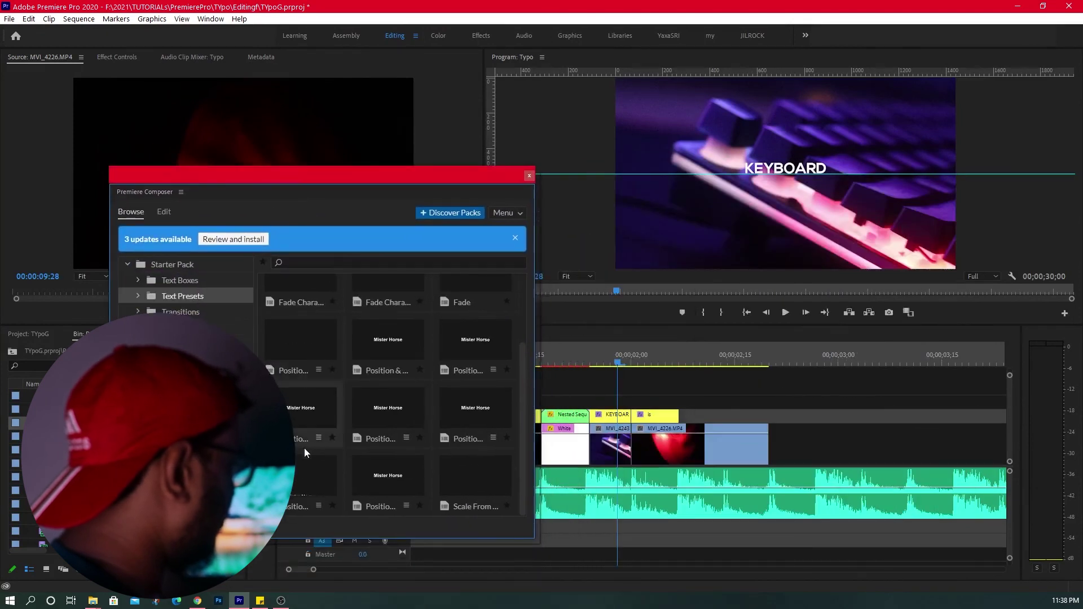
mouse_move(305, 493)
mouse_down()
mouse_move(704, 406)
mouse_move(681, 418)
mouse_up()
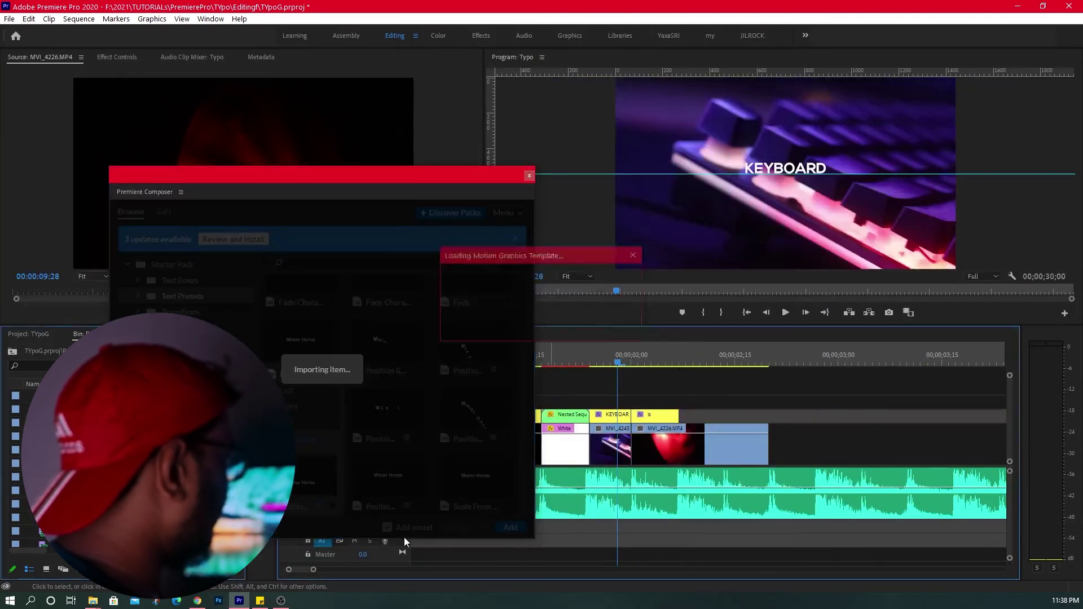
drag(604, 433, 709, 430)
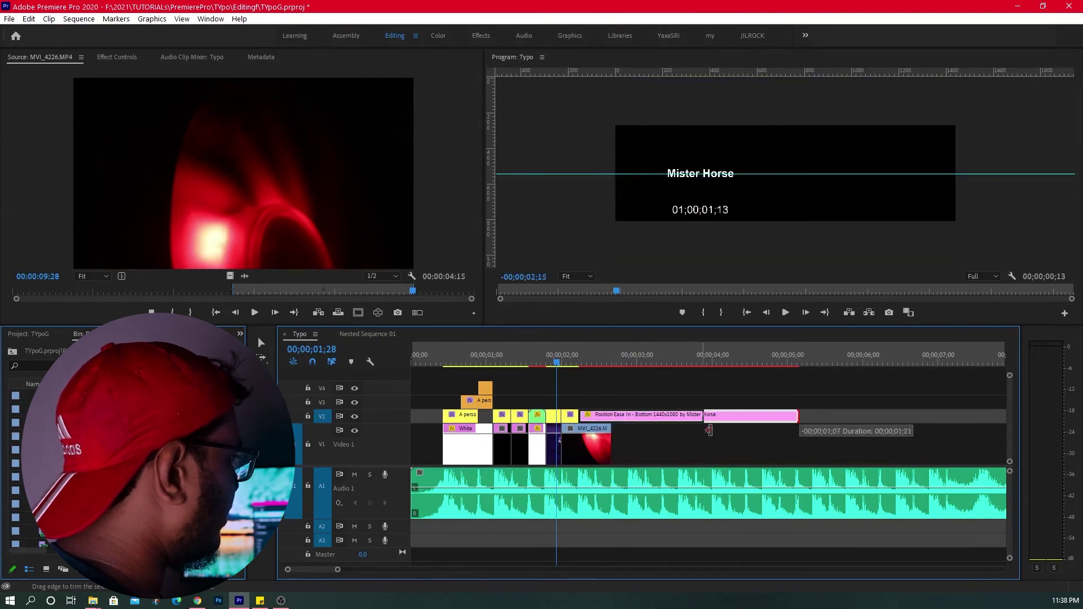
drag(795, 427, 798, 428)
mouse_move(649, 354)
mouse_down()
mouse_move(731, 338)
mouse_move(694, 339)
mouse_up()
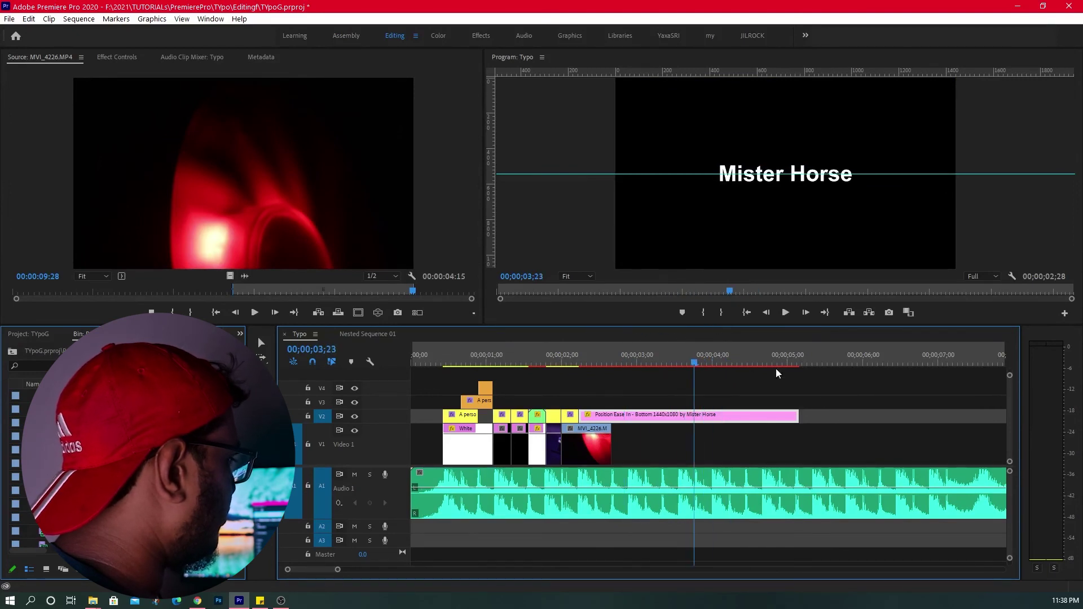
drag(798, 416, 695, 416)
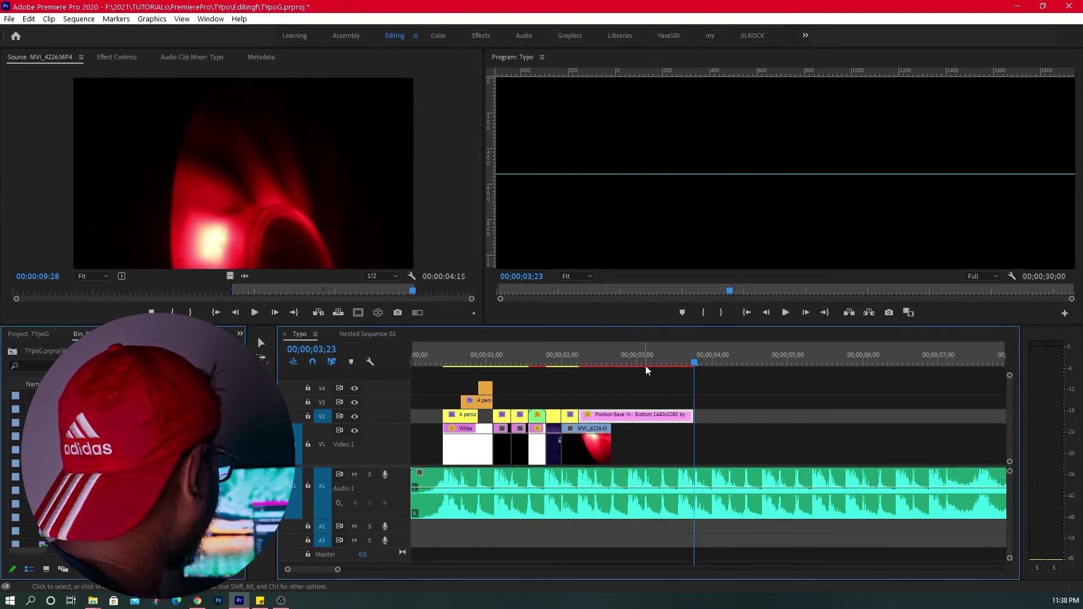
click(597, 361)
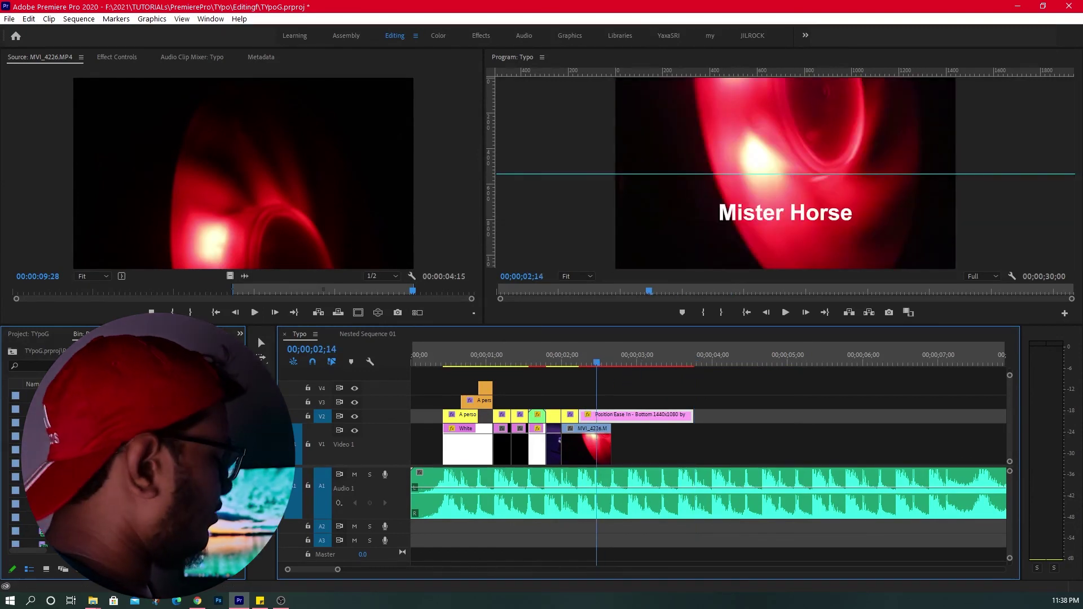
Replace the preset's Mister Horse text with RGB COOLING FANS.
click(522, 330)
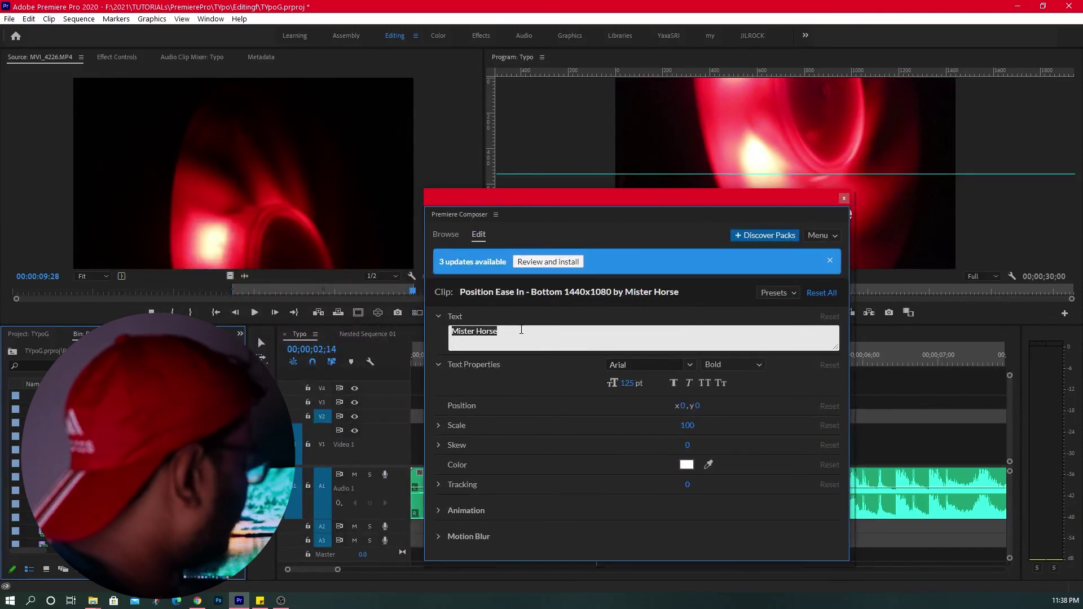
text(RGBH)
key(BackSpace)
key(BackSpace)
text(B)
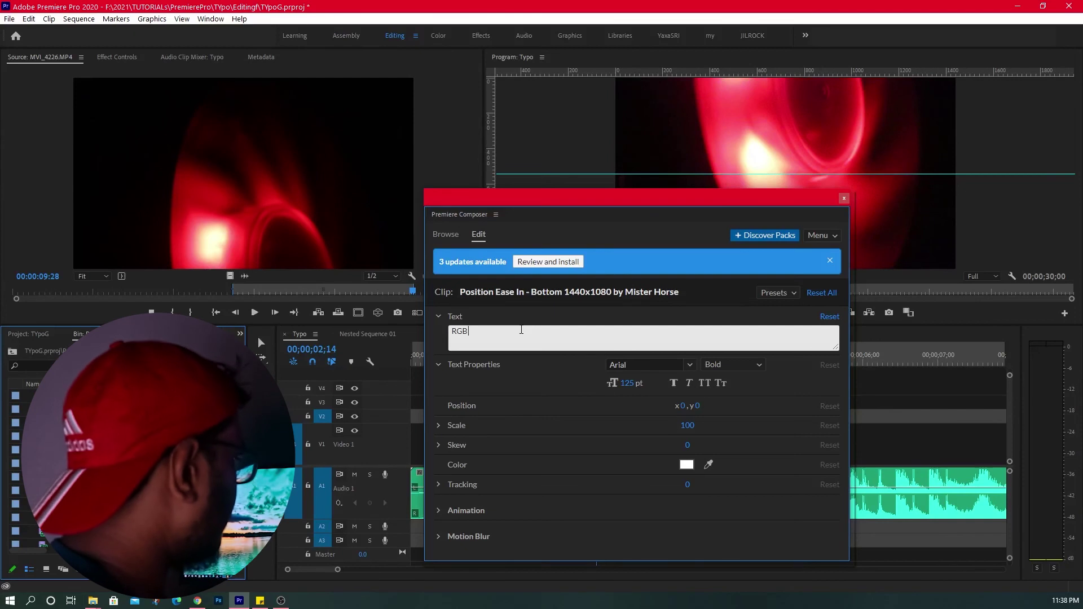
text( FAN)
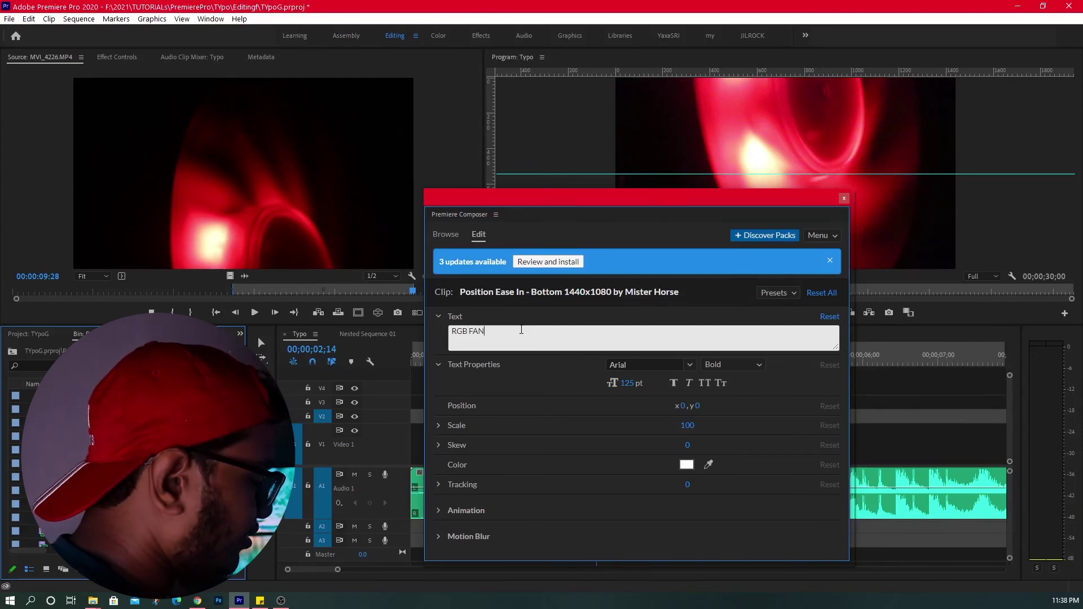
key(BackSpace)
key(BackSpace)
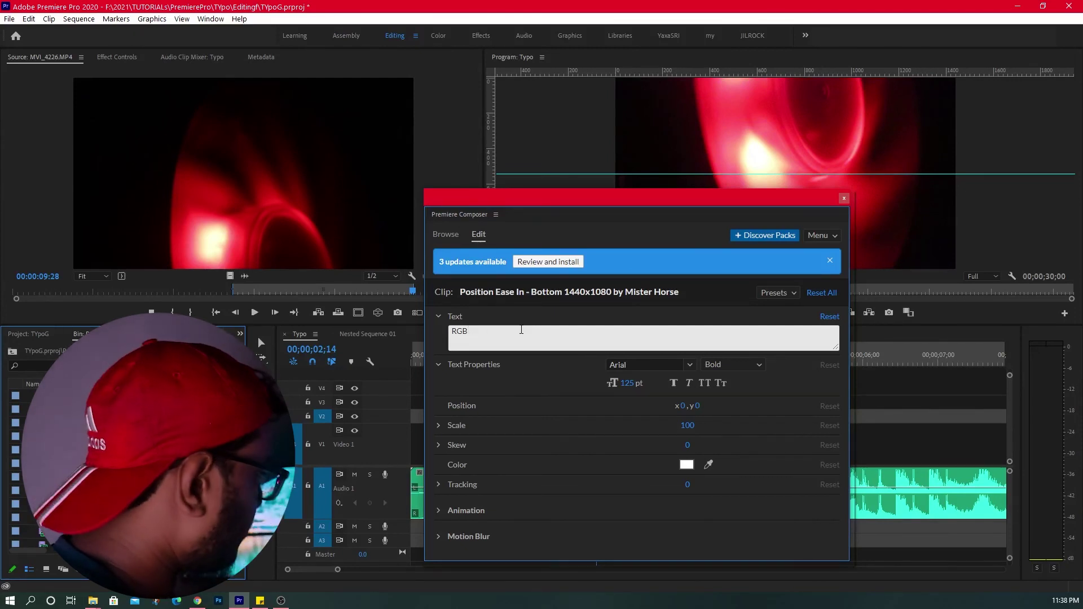
text(COOLING FANS)
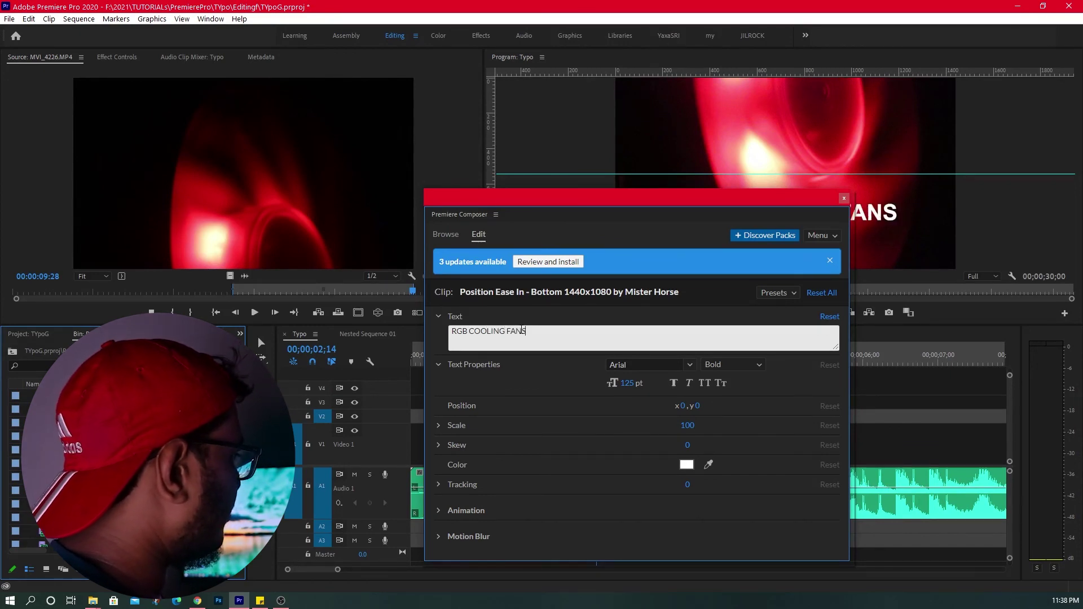
Move the Premiere Composer panel off the timeline and reselect the RGB COOLING FANS title.
click(446, 235)
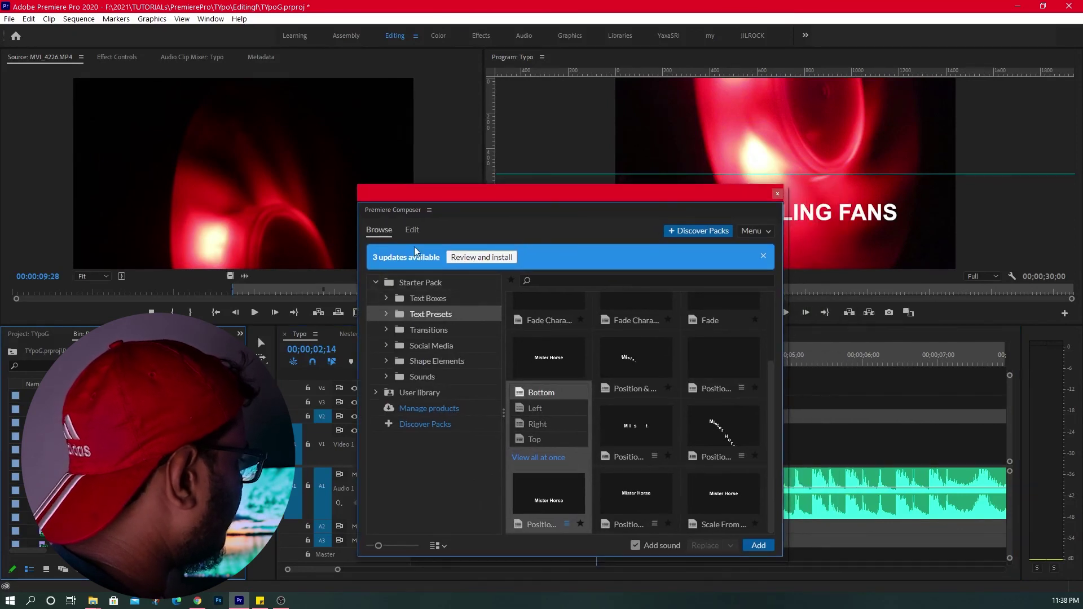
click(412, 230)
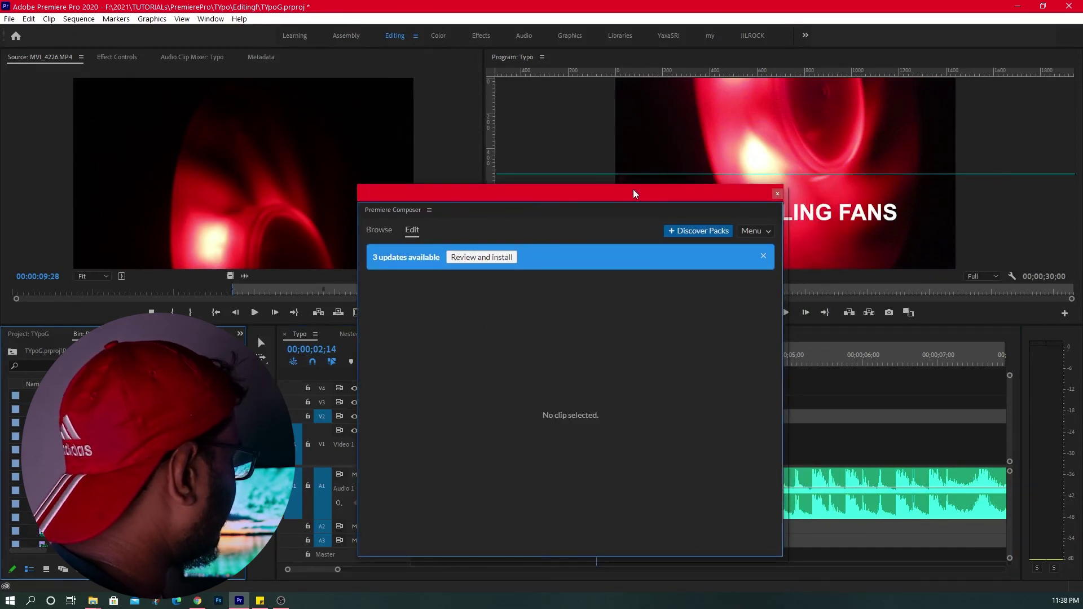
drag(636, 192, 277, 169)
click(635, 423)
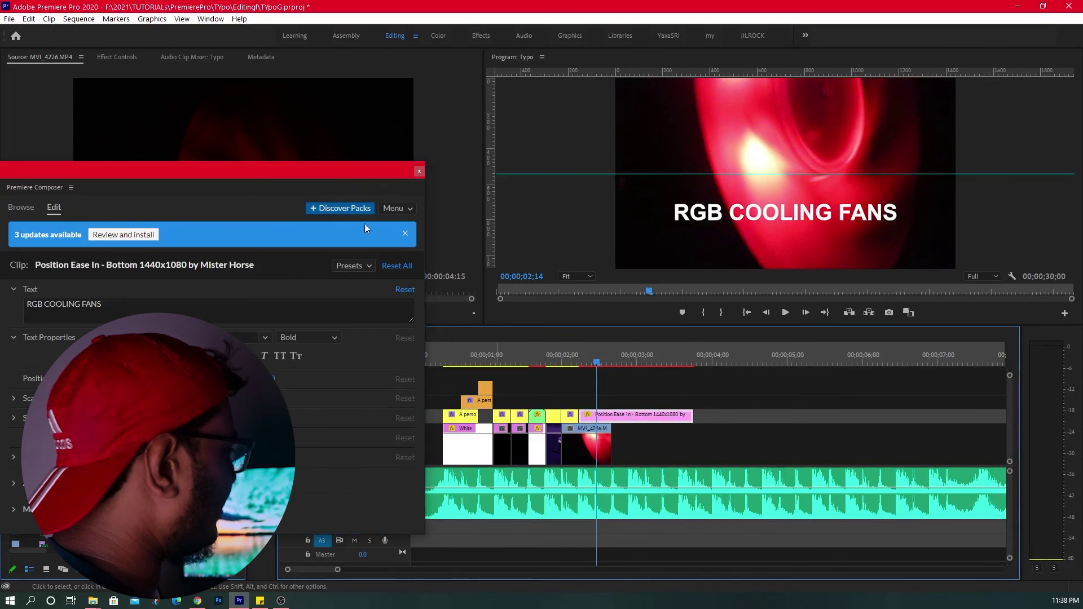
Move the Composer window aside, scrub the RGB COOLING FANS title, and play the Typo sequence.
drag(273, 173, 697, 168)
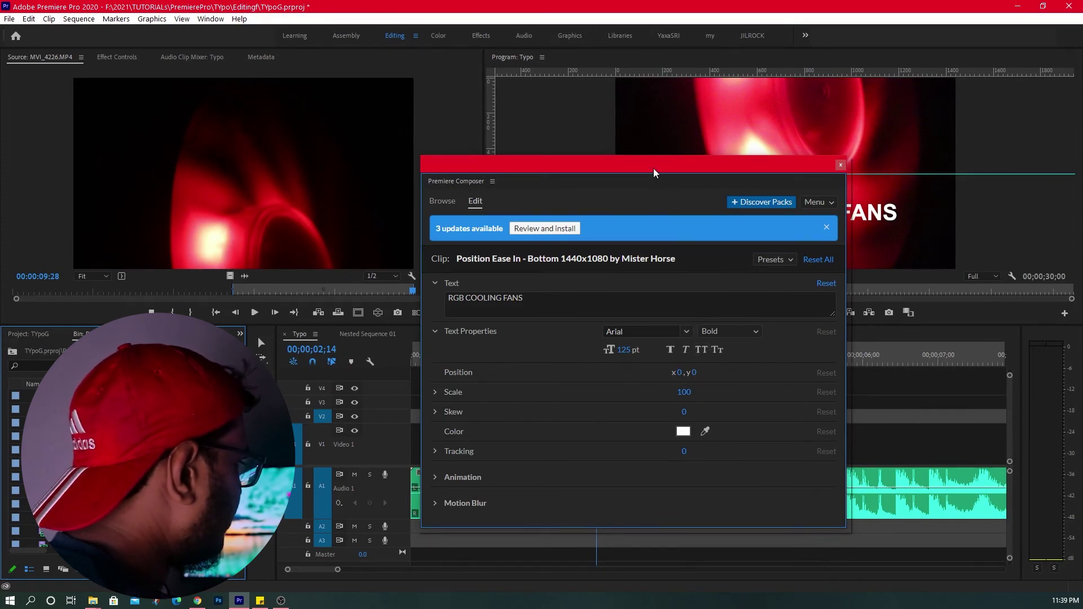
drag(653, 168, 26, 257)
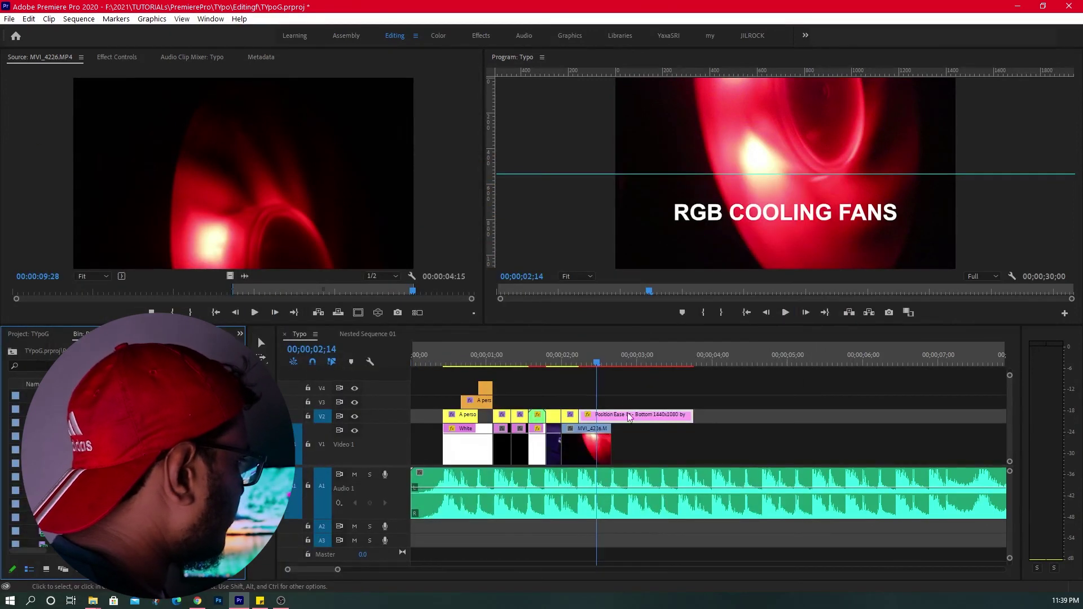
drag(586, 363, 636, 361)
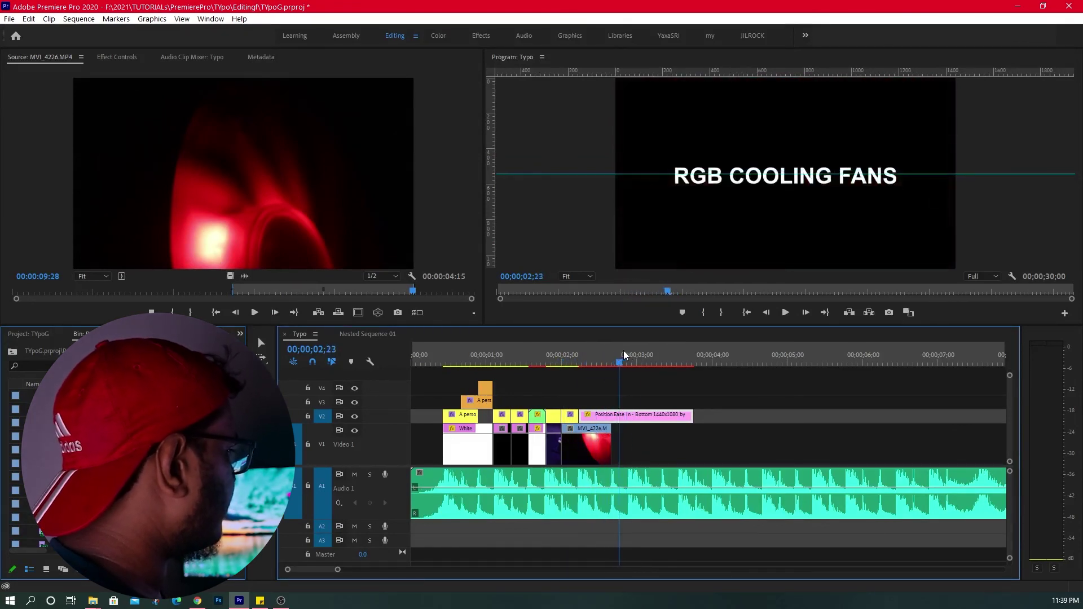
key(ctrl+z)
key(space)
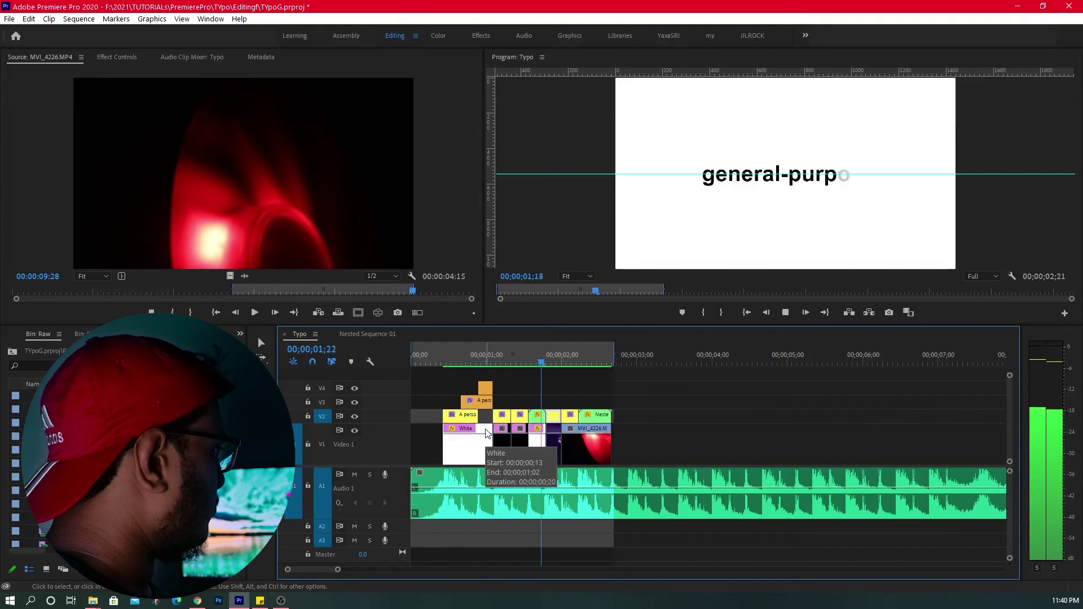